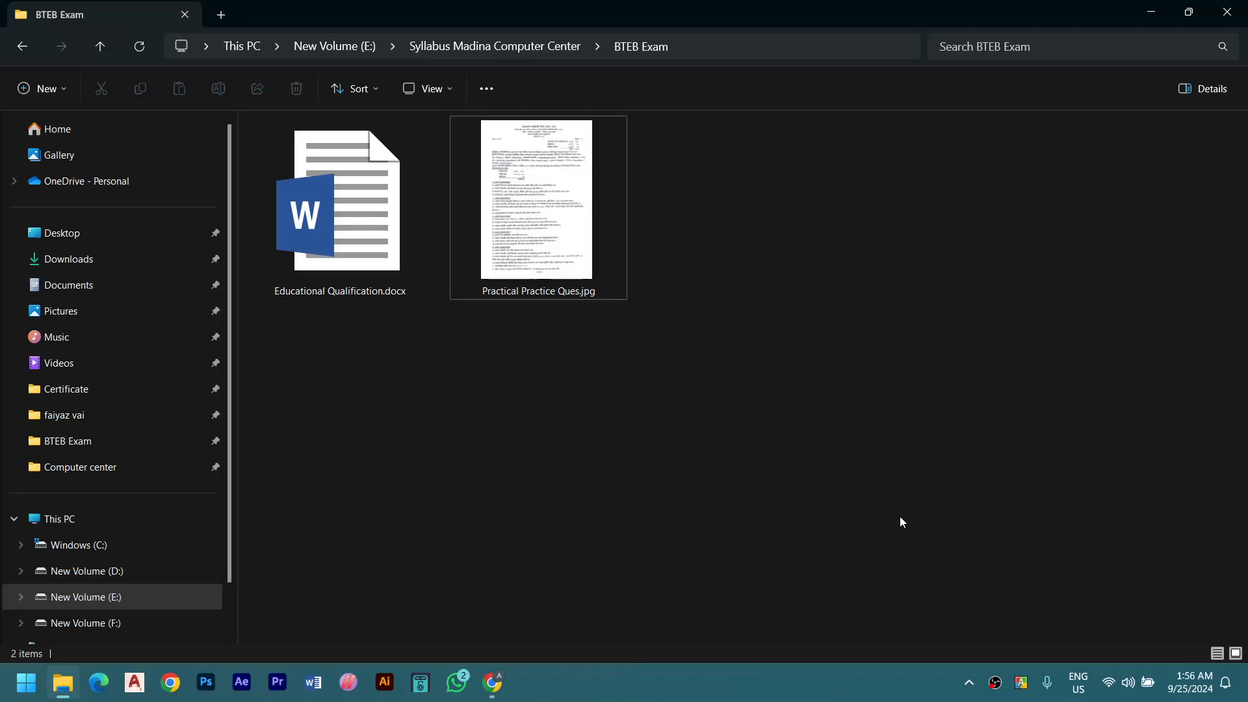
Open the image Practical Practice Ques.jpg from the BTEB Exam folder in a maximized window
double_click(579, 282)
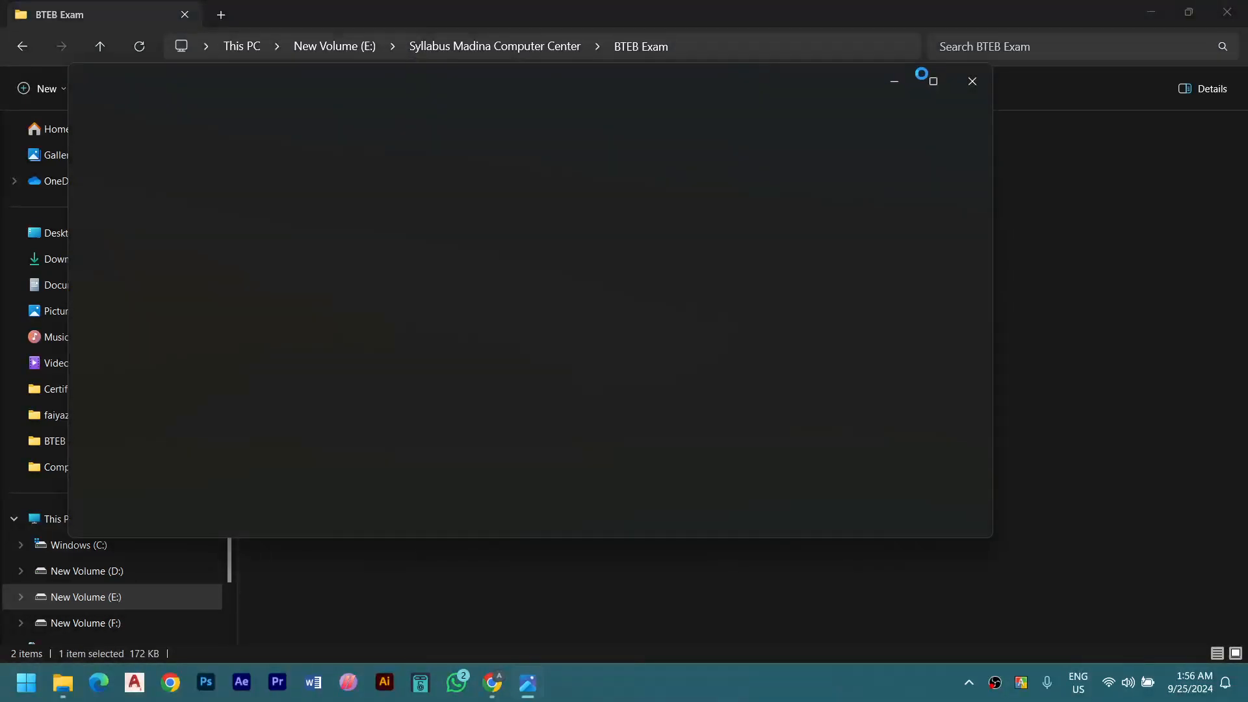
left_click(934, 82)
left_click(1214, 554)
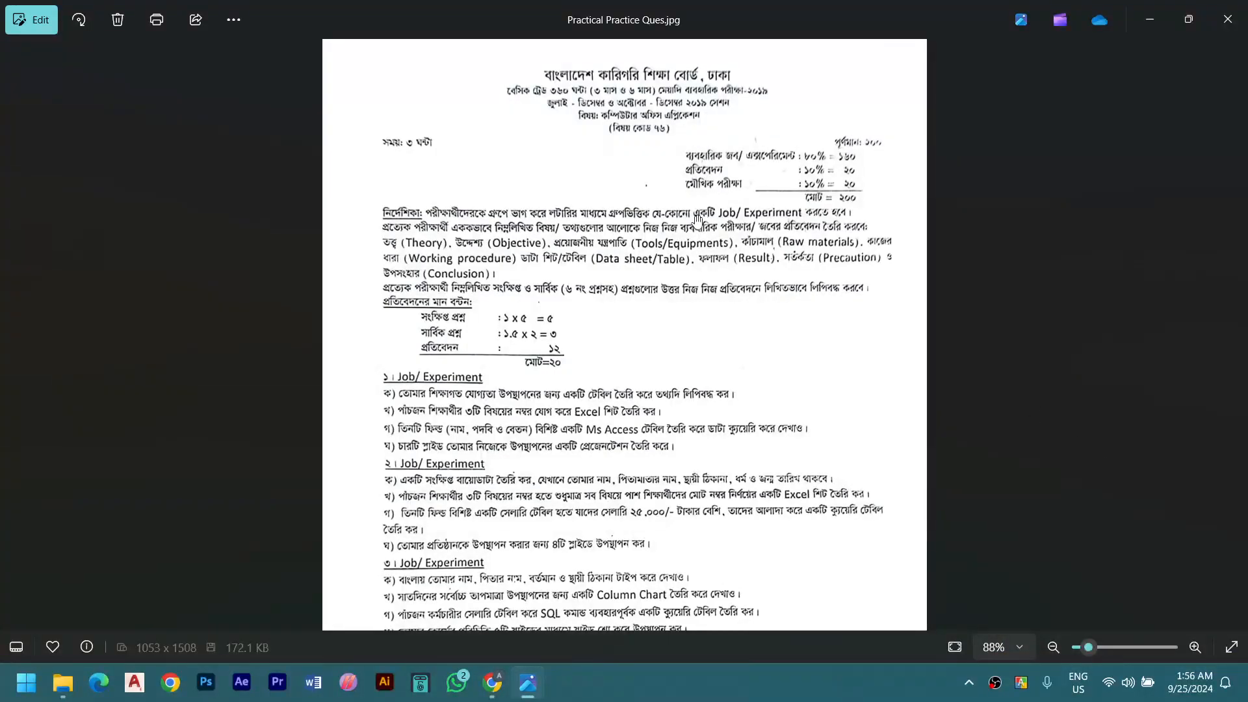
Read through the Job/Experiment tasks on the practice question sheet, especially the three-field MS Access table and query task, and minimize the image
left_click_drag(687, 333, 686, 214)
scroll(686, 214, "up", 2)
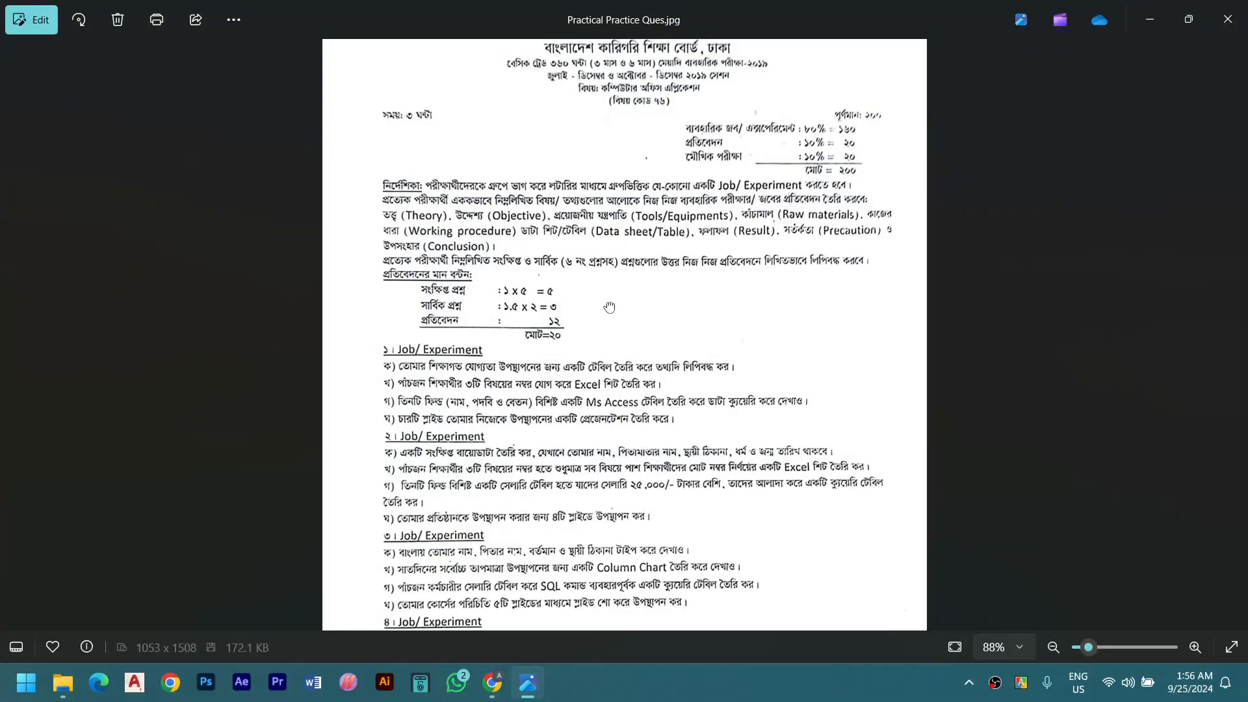
scroll(585, 228, "down", 4)
scroll(551, 216, "down", 3)
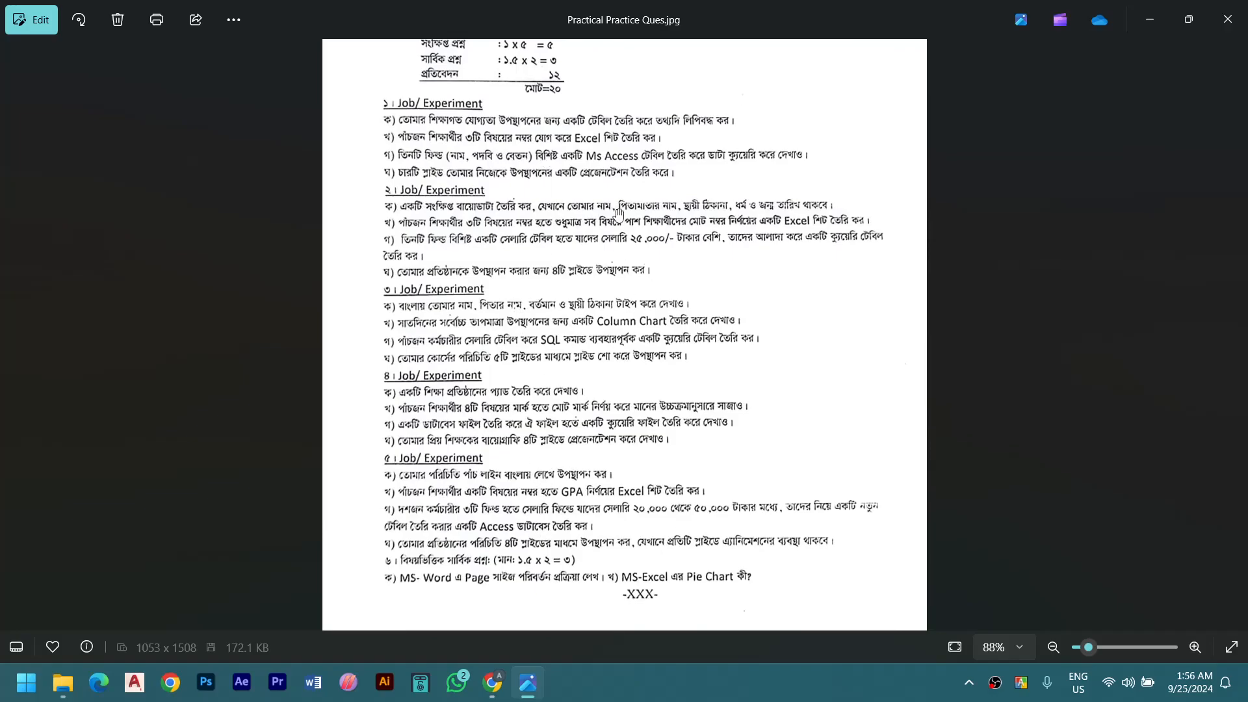
scroll(572, 339, "up", 3)
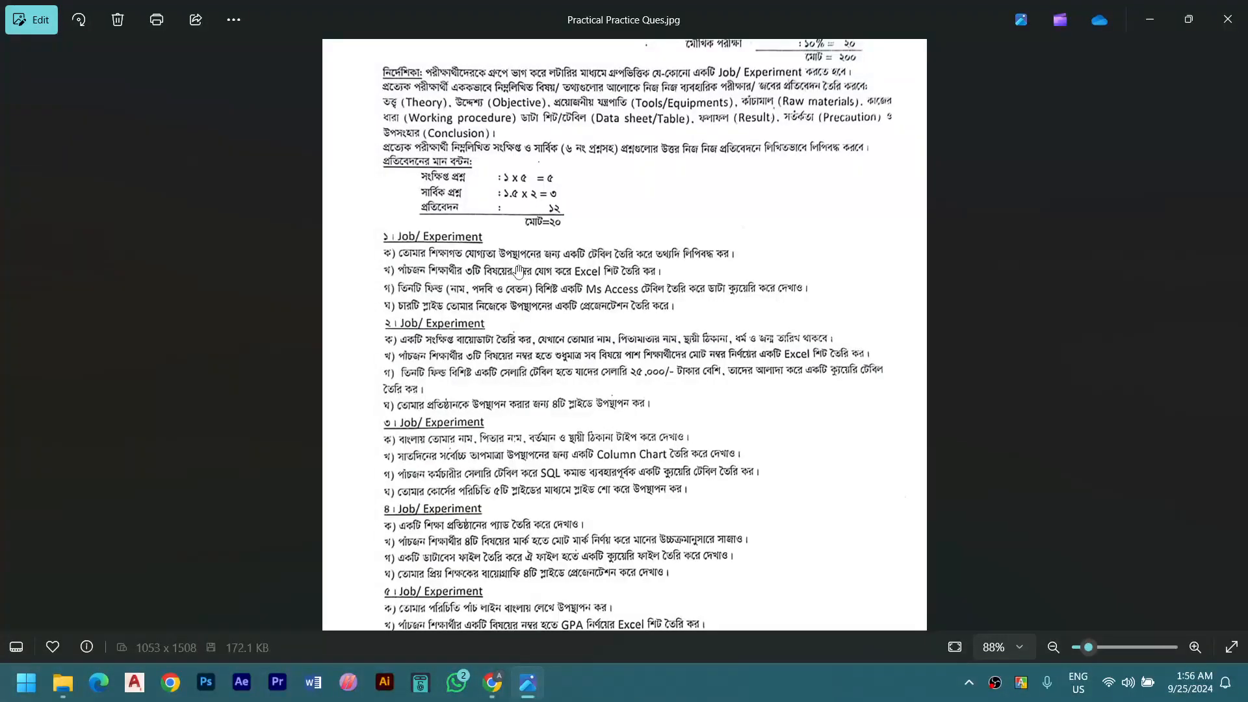
scroll(556, 279, "down", 1)
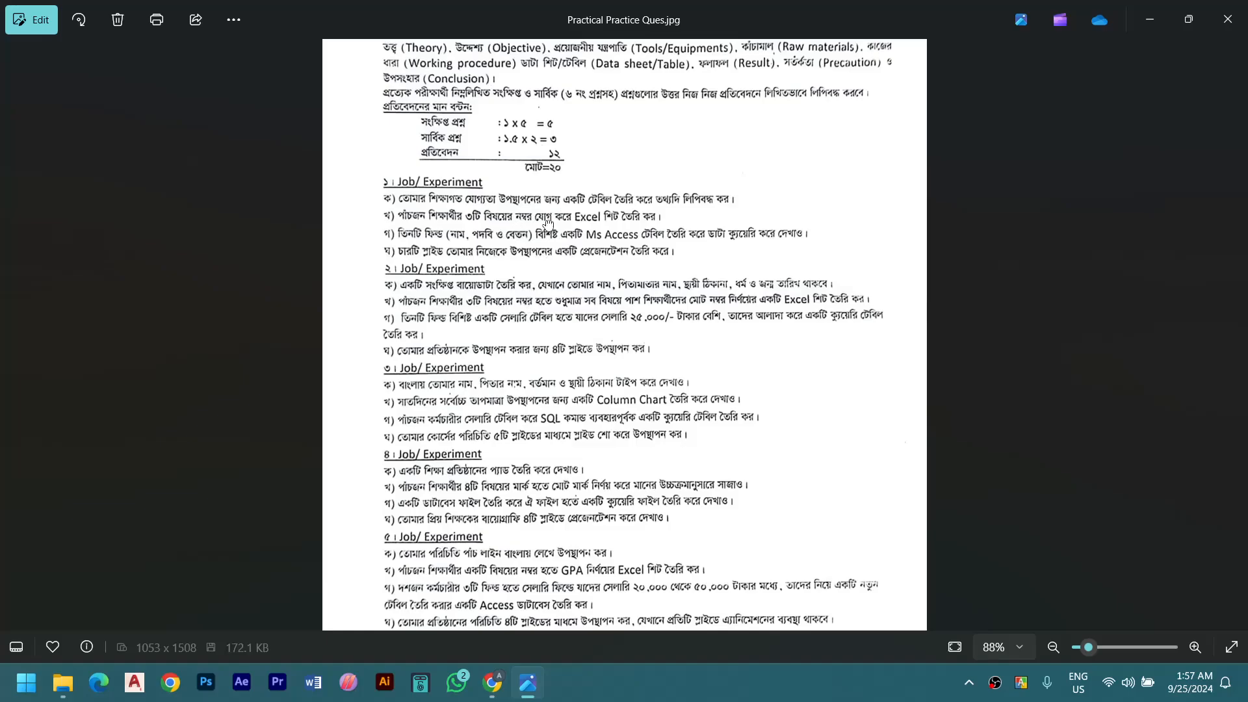
left_click_drag(548, 223, 592, 329)
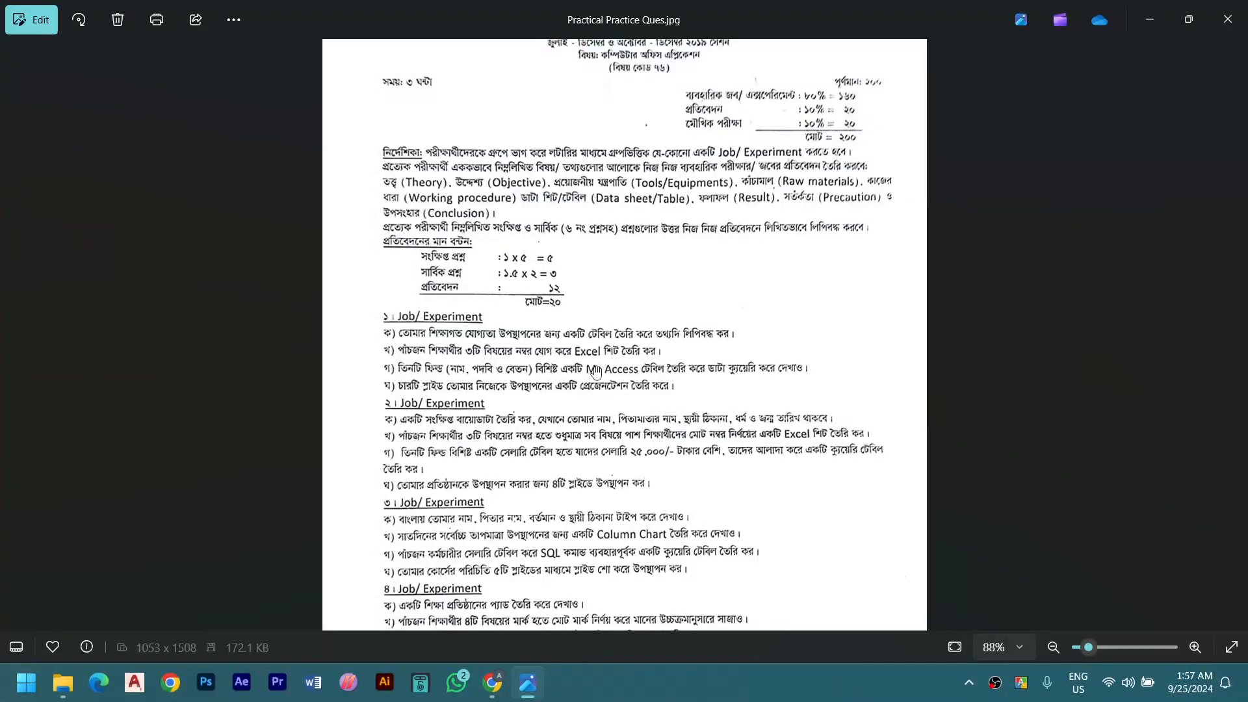
left_click_drag(595, 372, 587, 277)
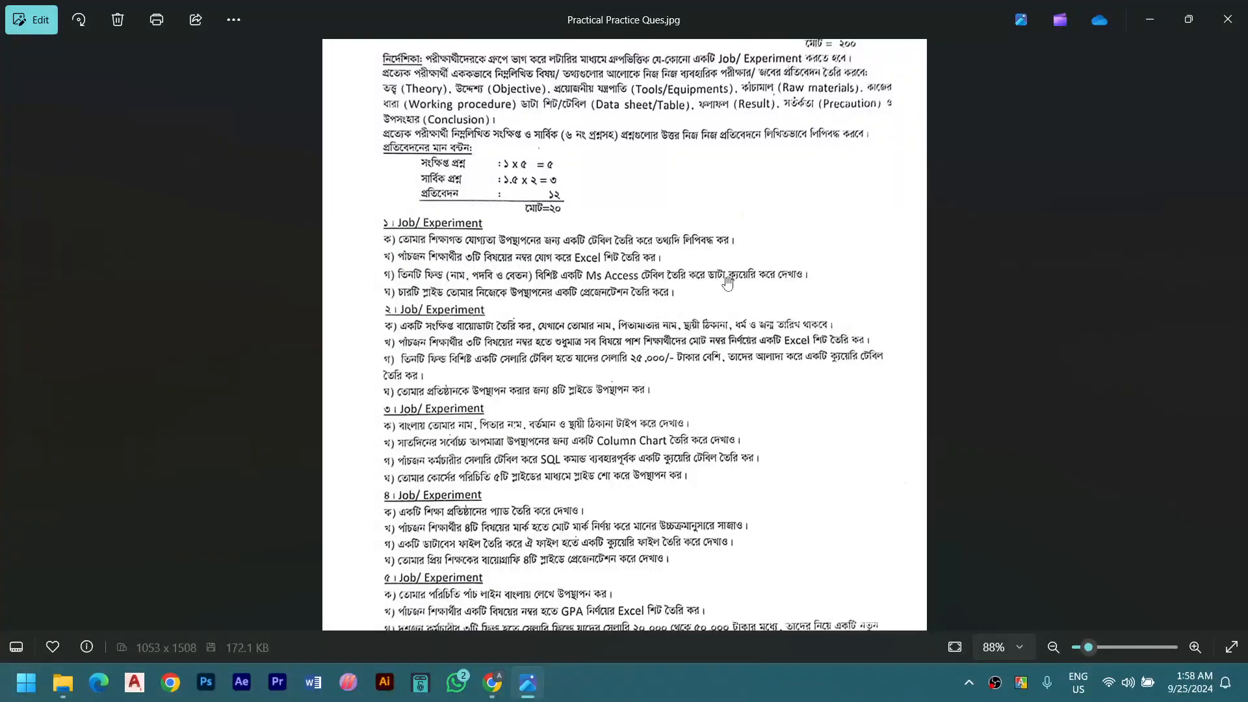
scroll(727, 283, "down", 1)
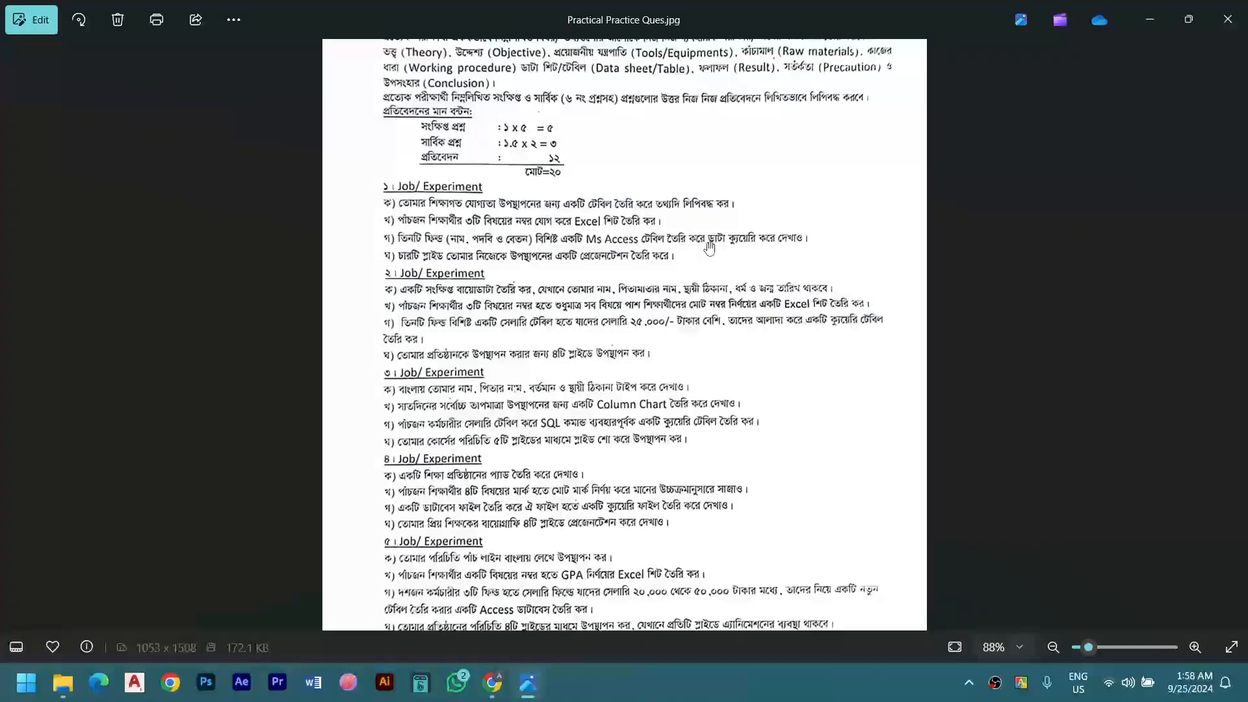
scroll(681, 281, "down", 1)
scroll(681, 281, "down", 2)
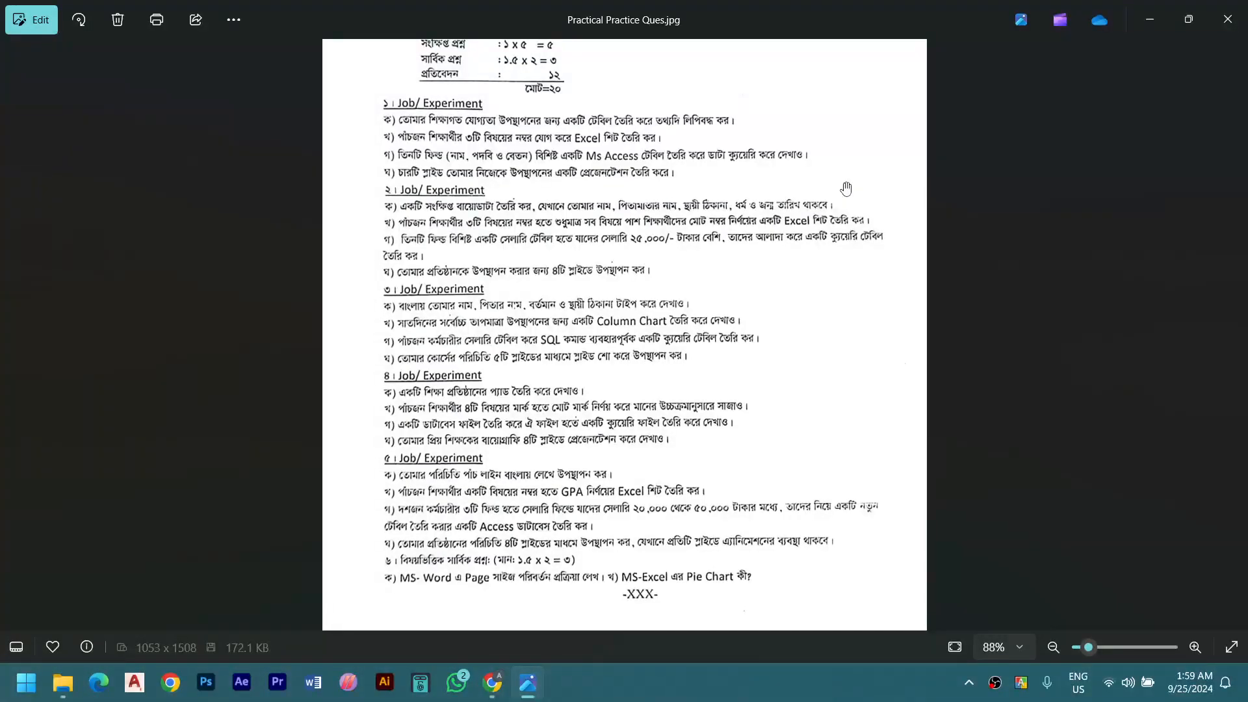
left_click(1150, 20)
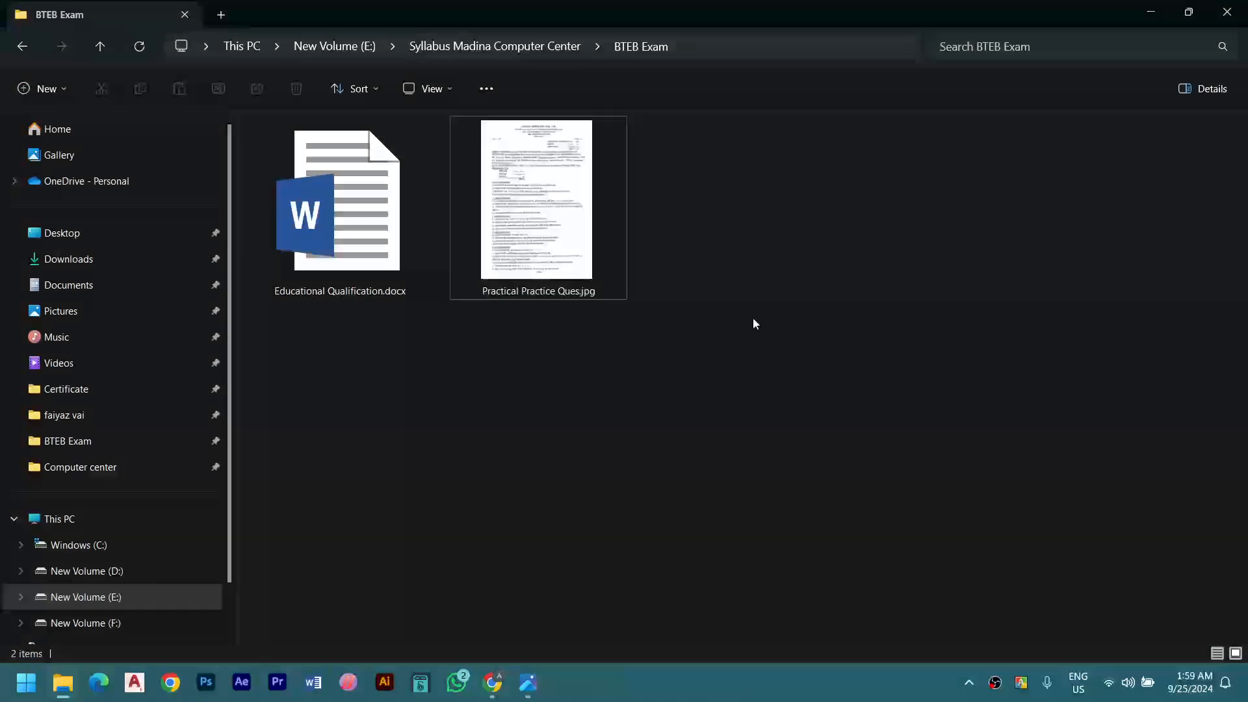
Create a new Microsoft Access database file named Salary Sheet in the BTEB Exam folder
right_click(790, 253)
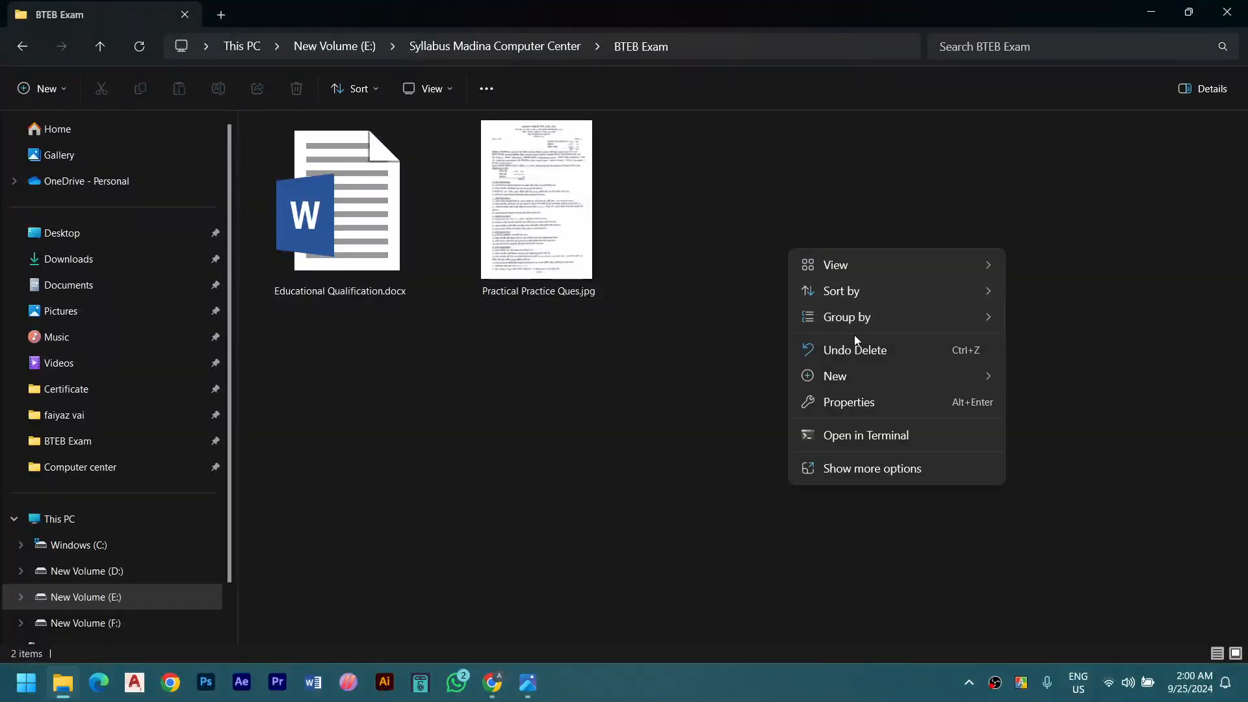
mouse_move(866, 376)
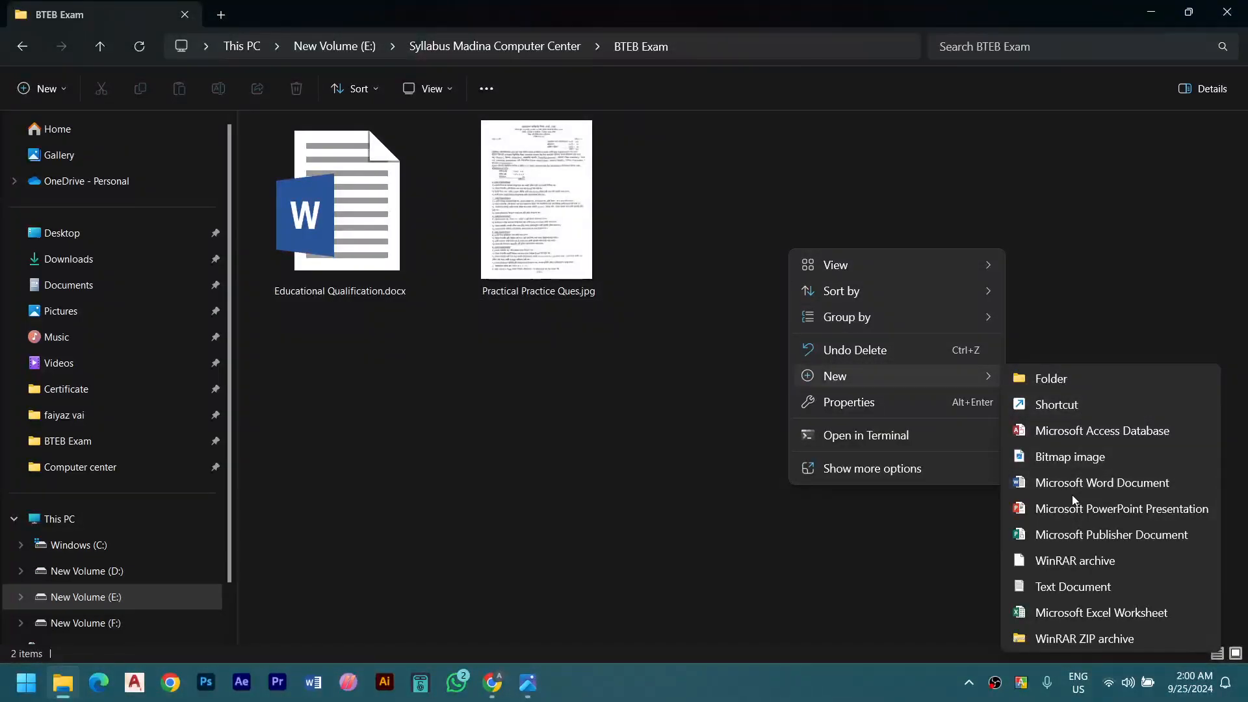
left_click(1132, 433)
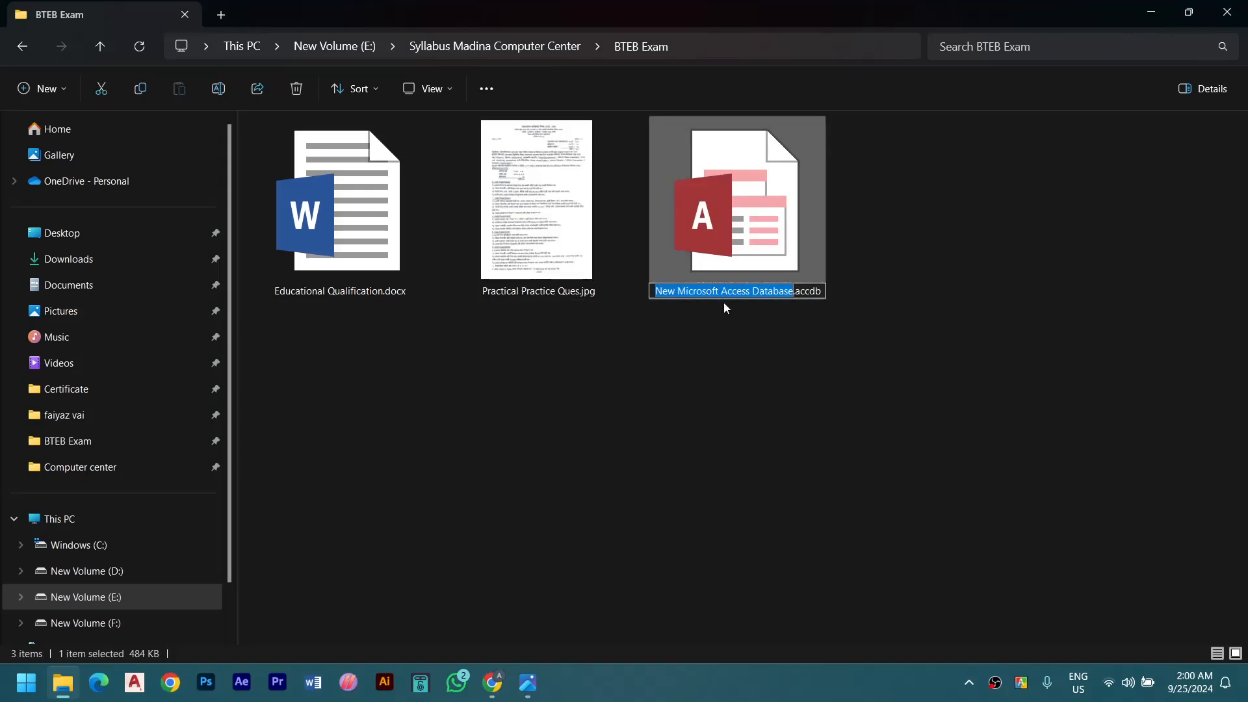
type("Salar")
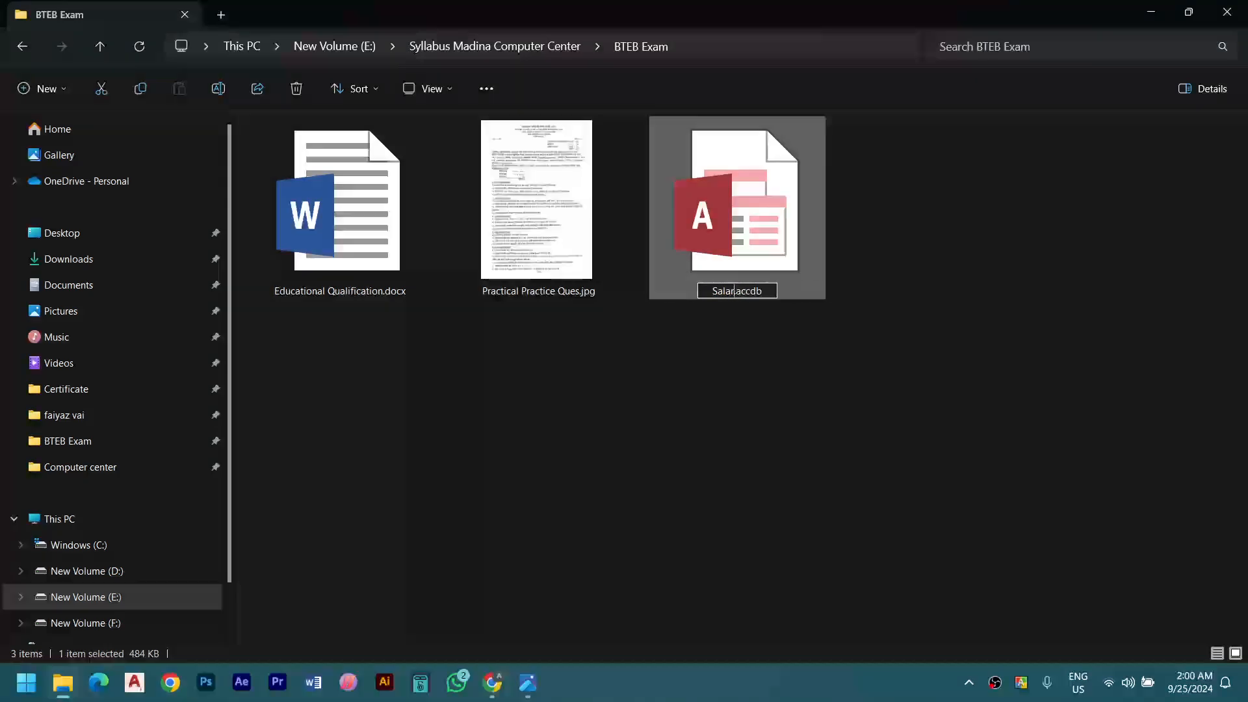
type("y Sheet")
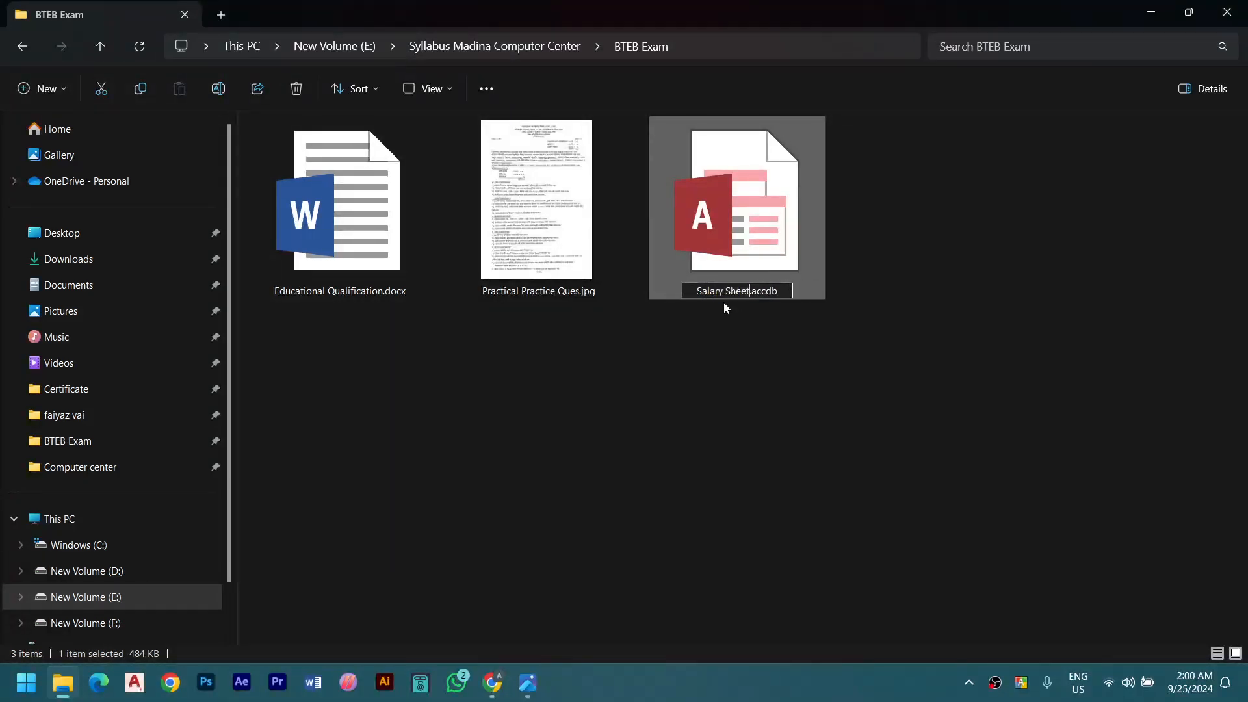
key("Return")
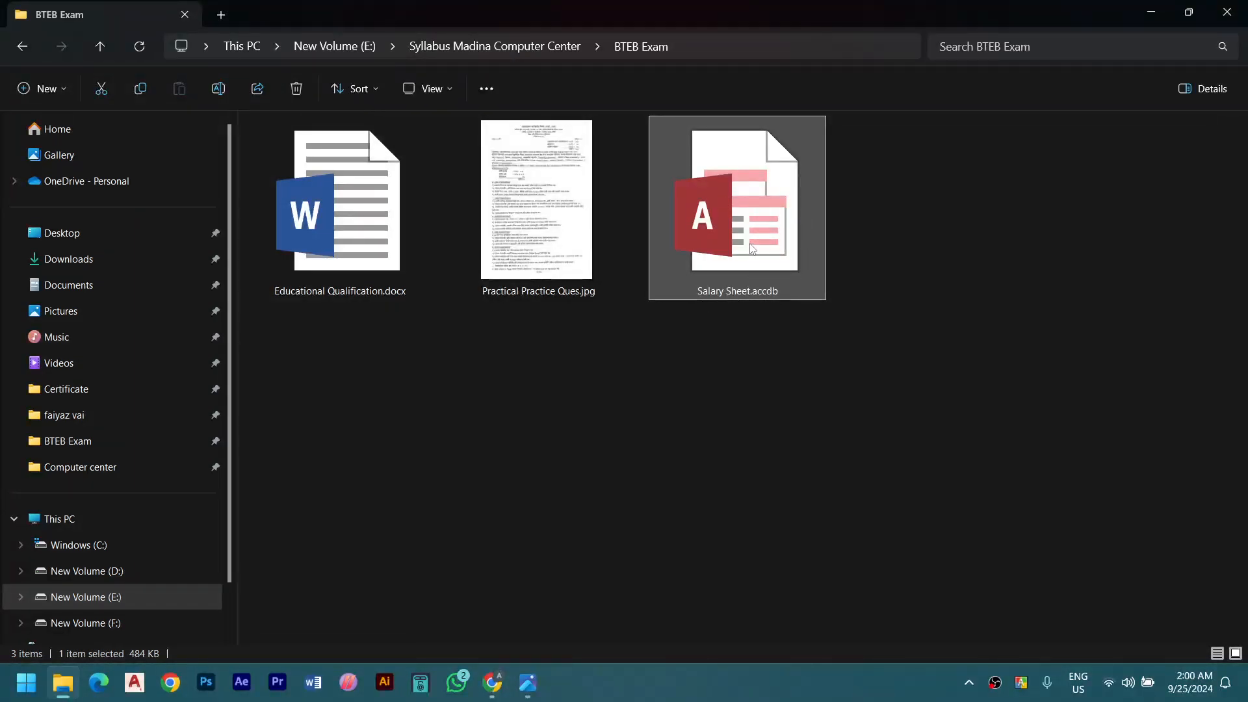
left_click(762, 373)
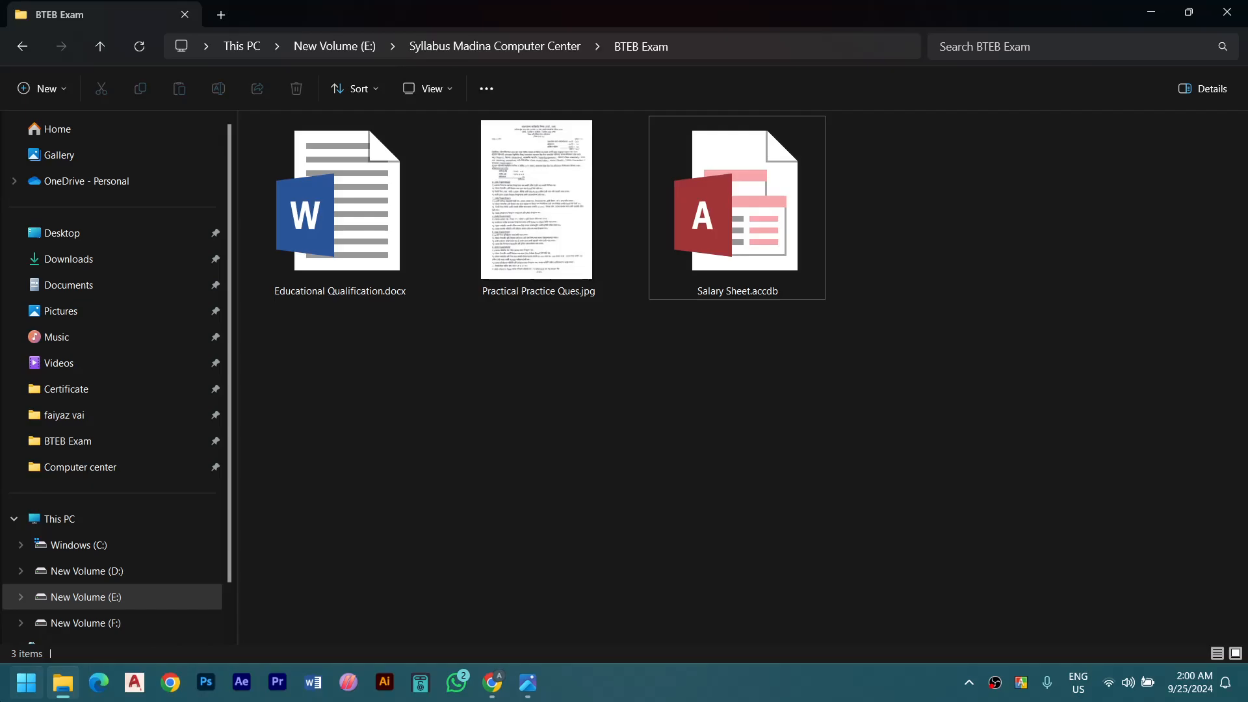
left_click(26, 682)
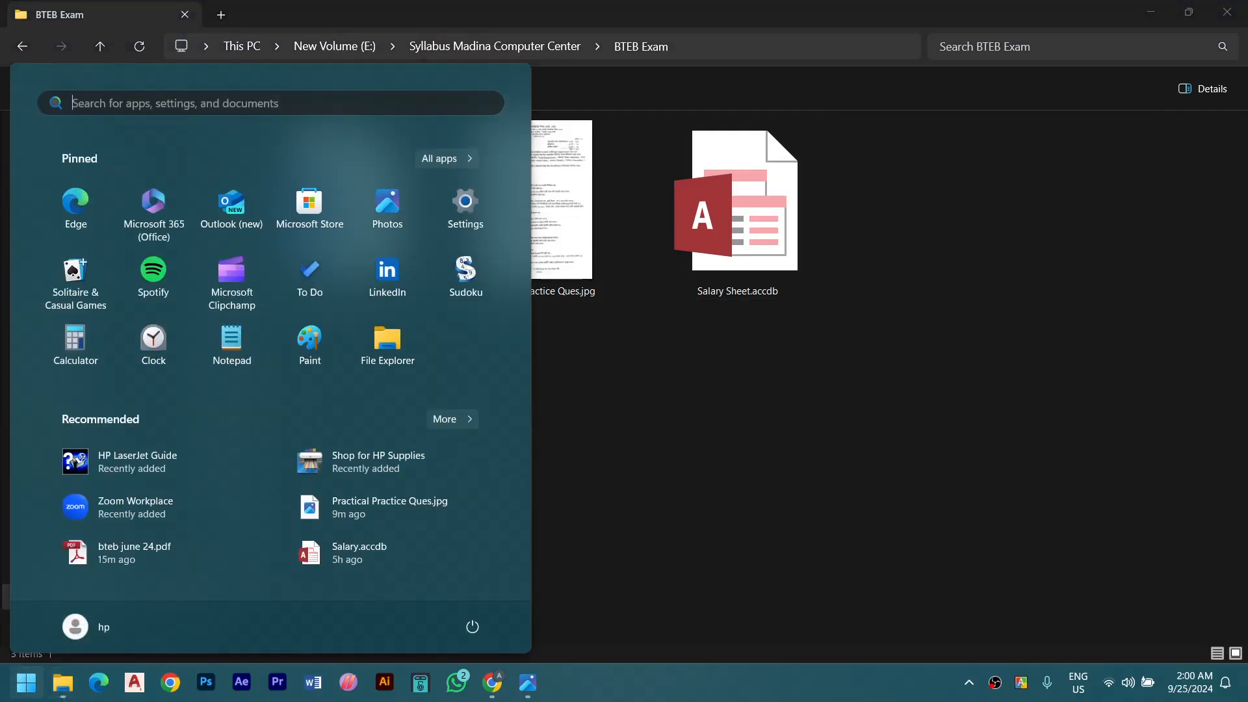
type("access")
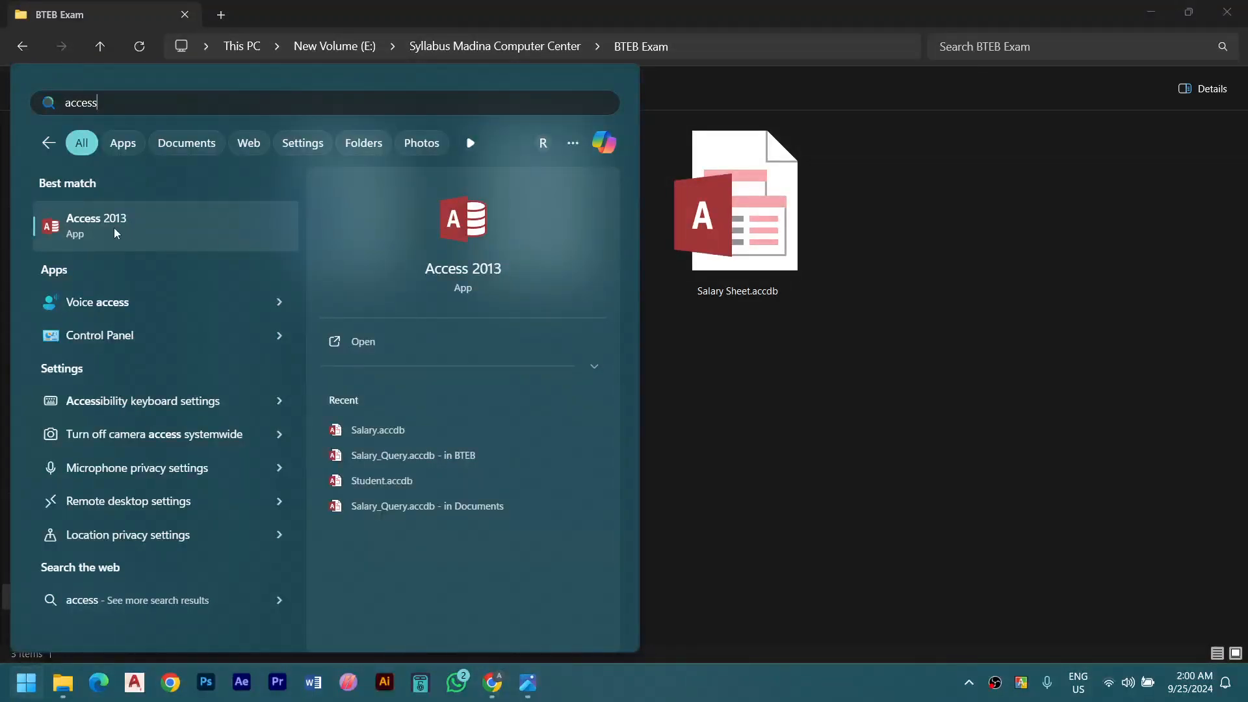
left_click(115, 233)
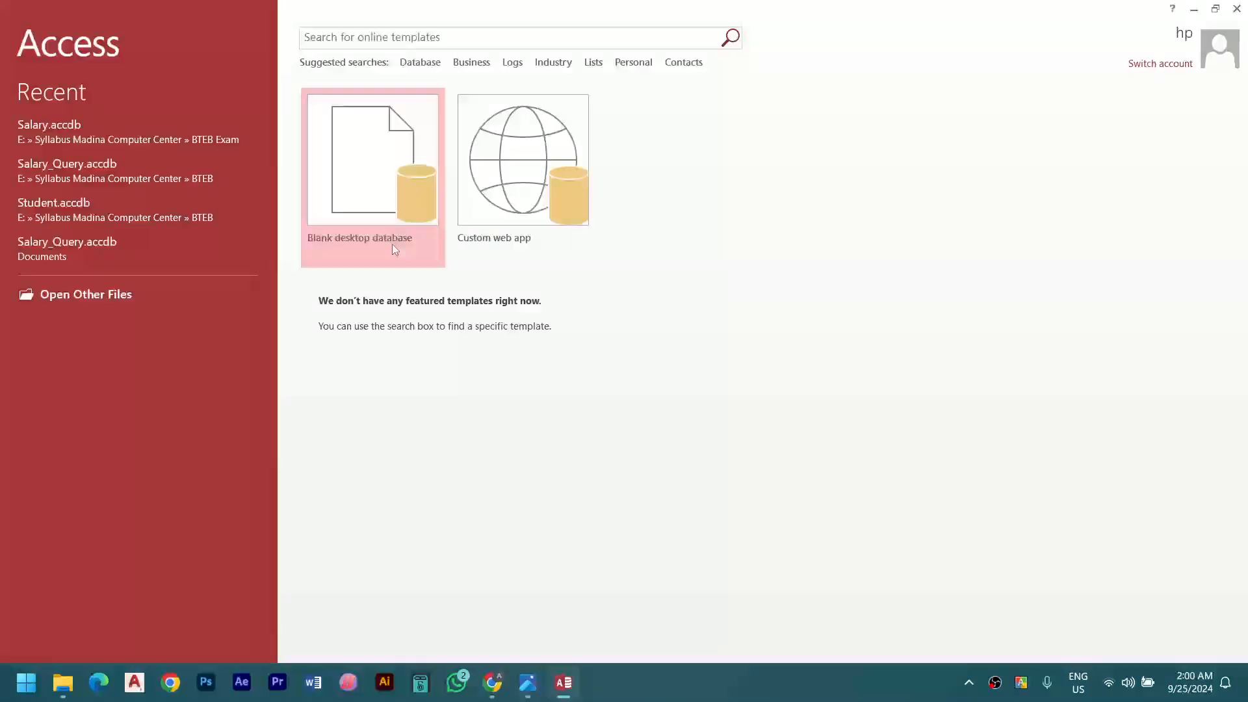
left_click(370, 224)
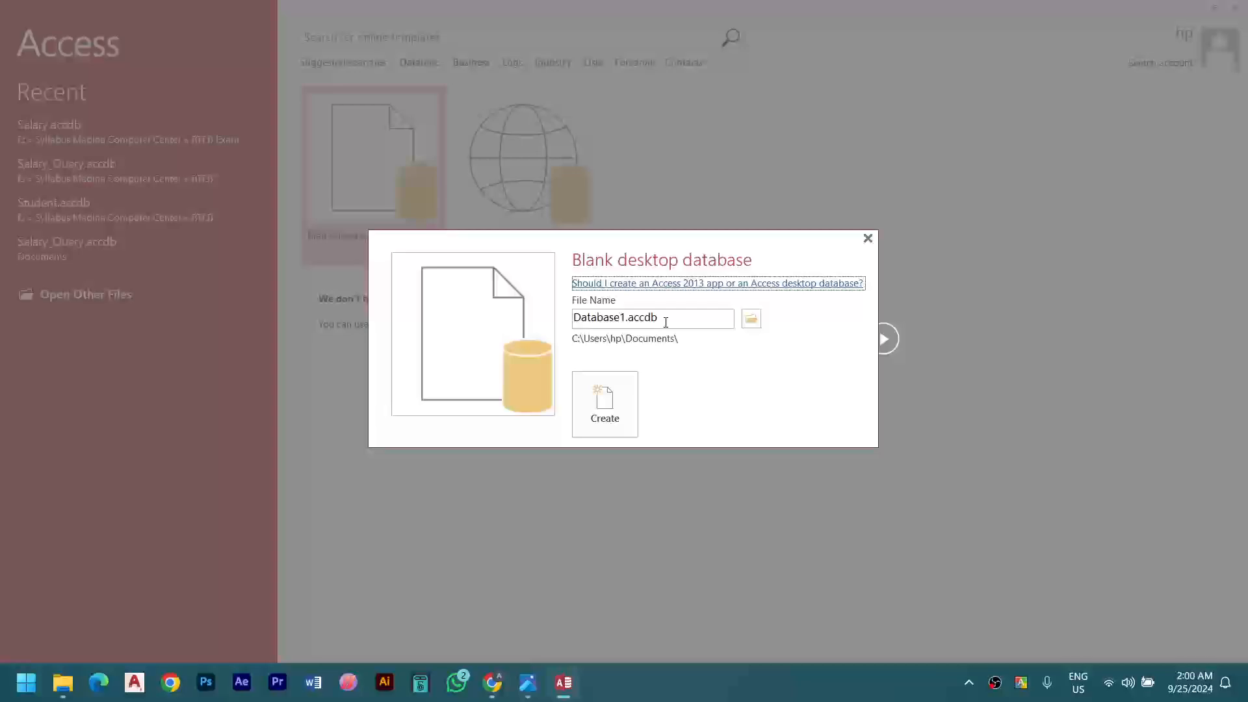
left_click_drag(623, 317, 541, 319)
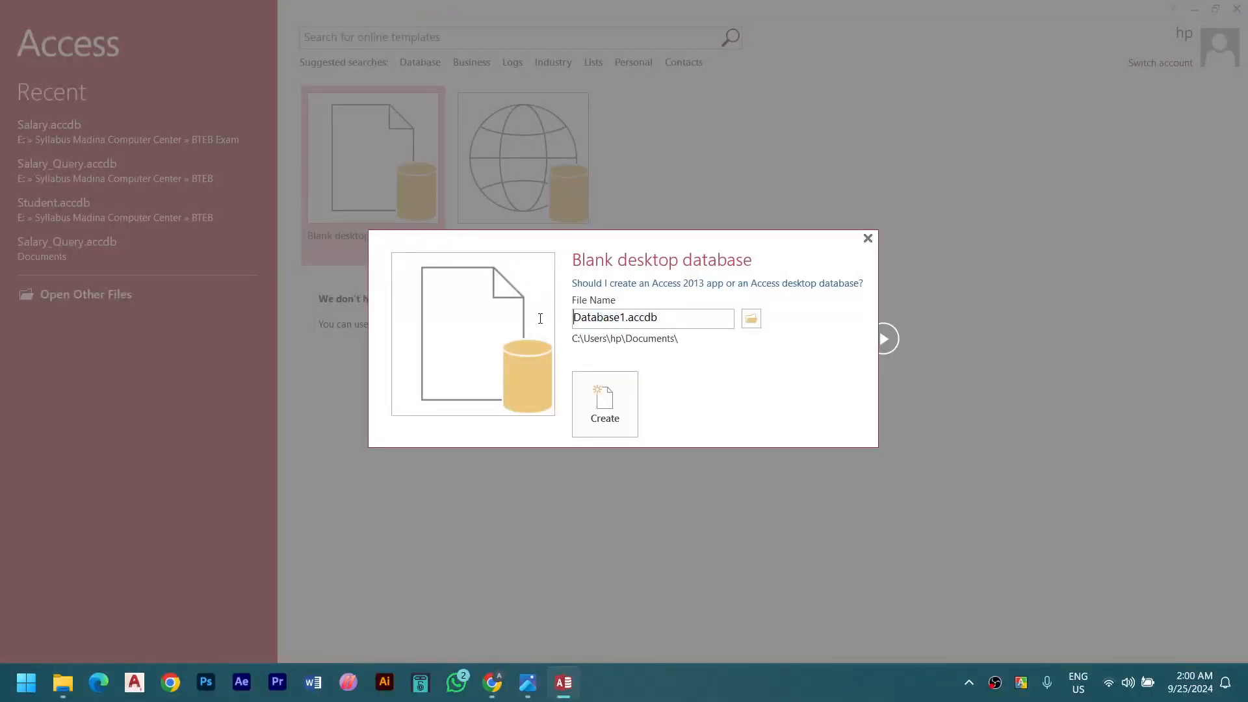
left_click(752, 318)
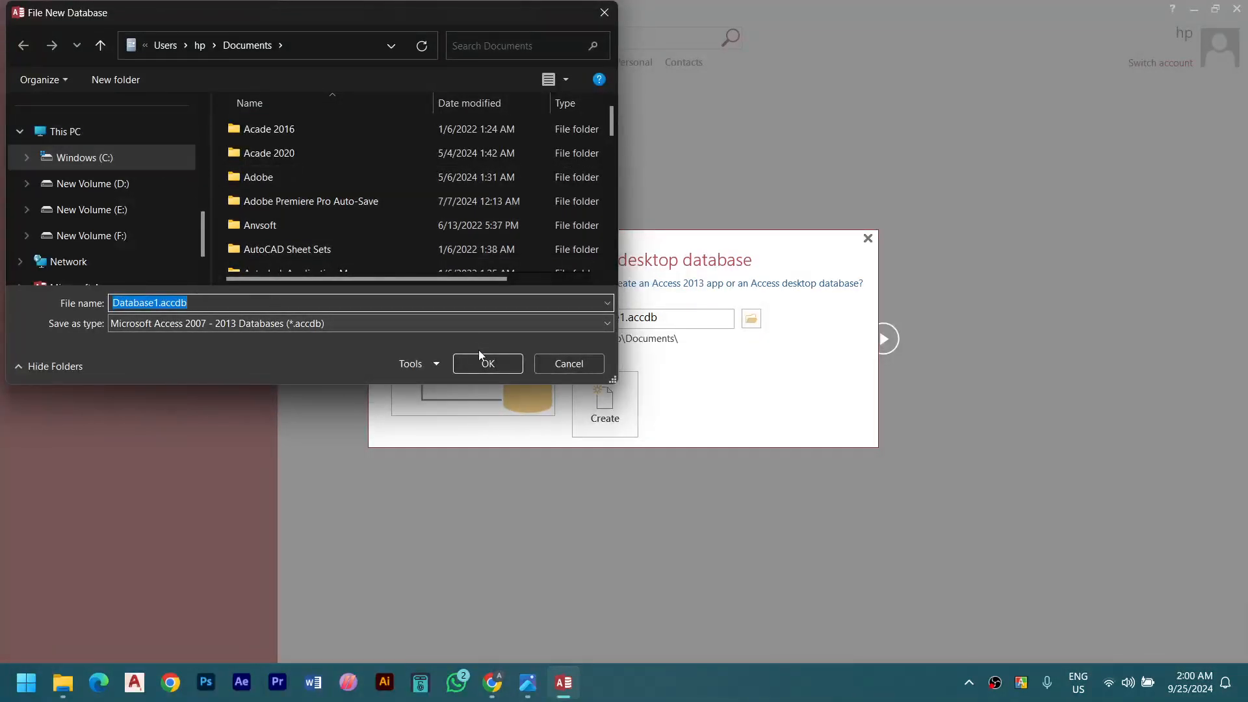
left_click(575, 363)
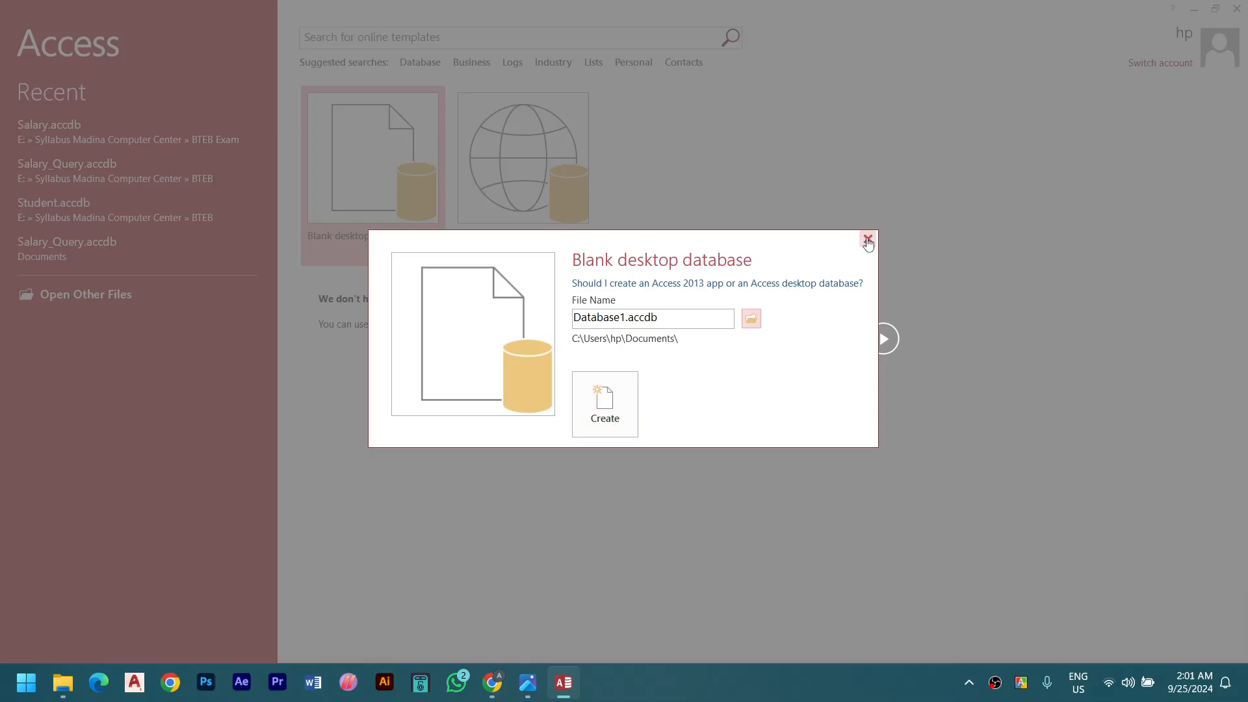
left_click(868, 238)
left_click(1243, 9)
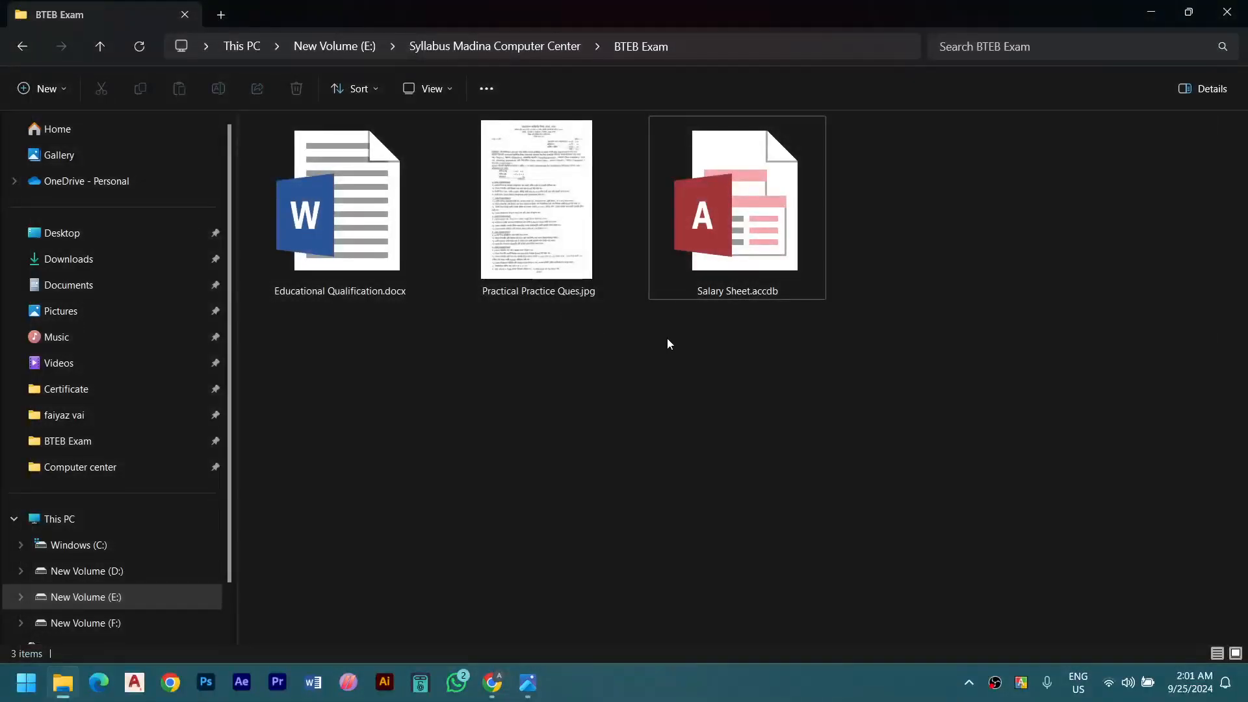
Open the Salary Sheet.accdb database in Access and enable its disabled content
left_click(759, 217)
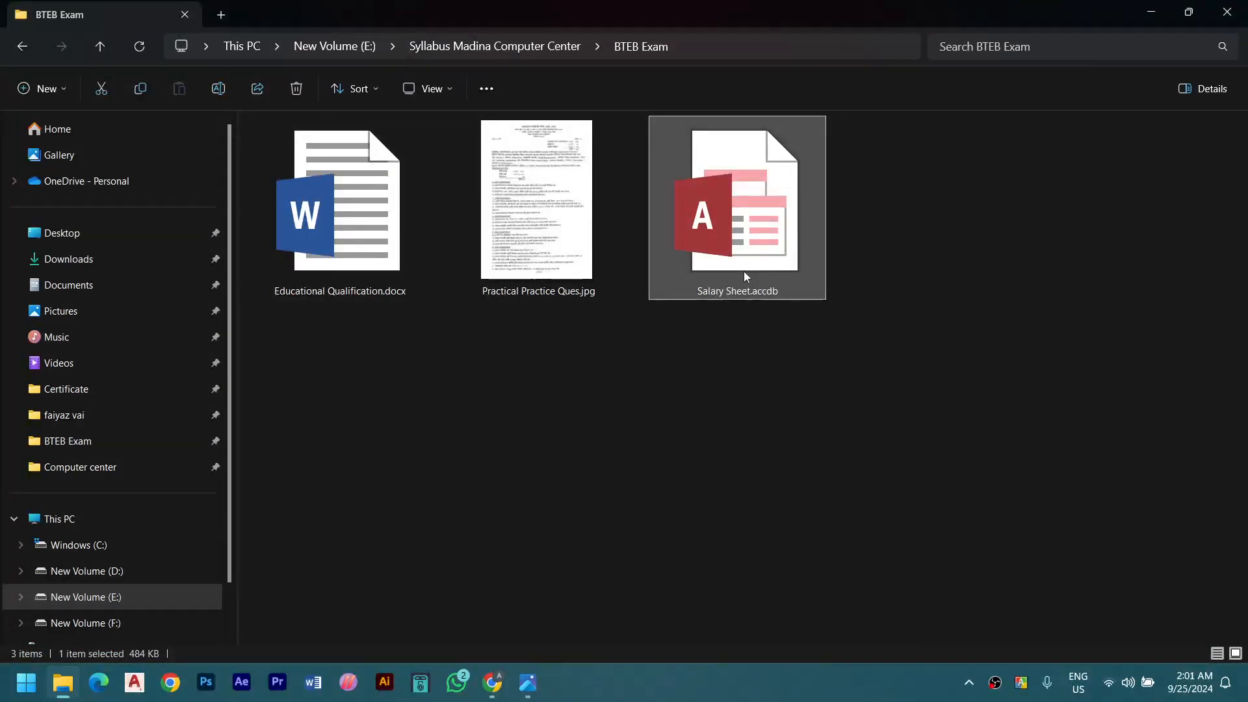
right_click(751, 230)
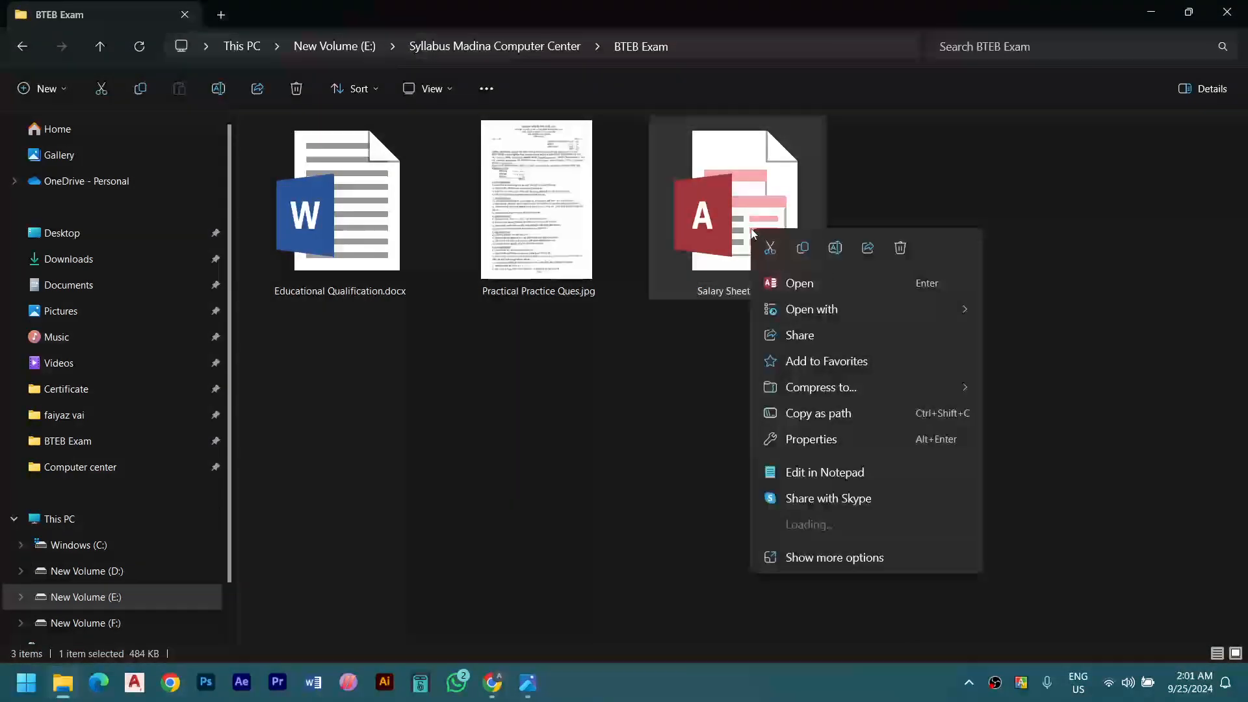
left_click(804, 285)
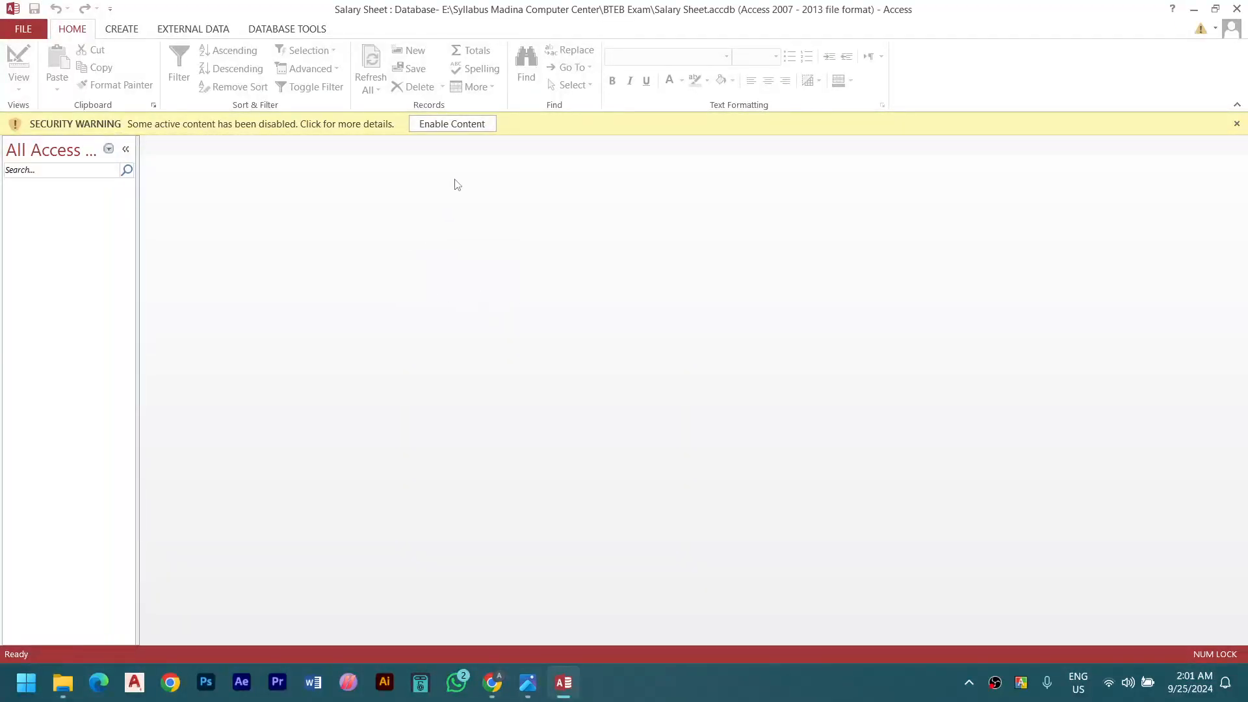
left_click(455, 125)
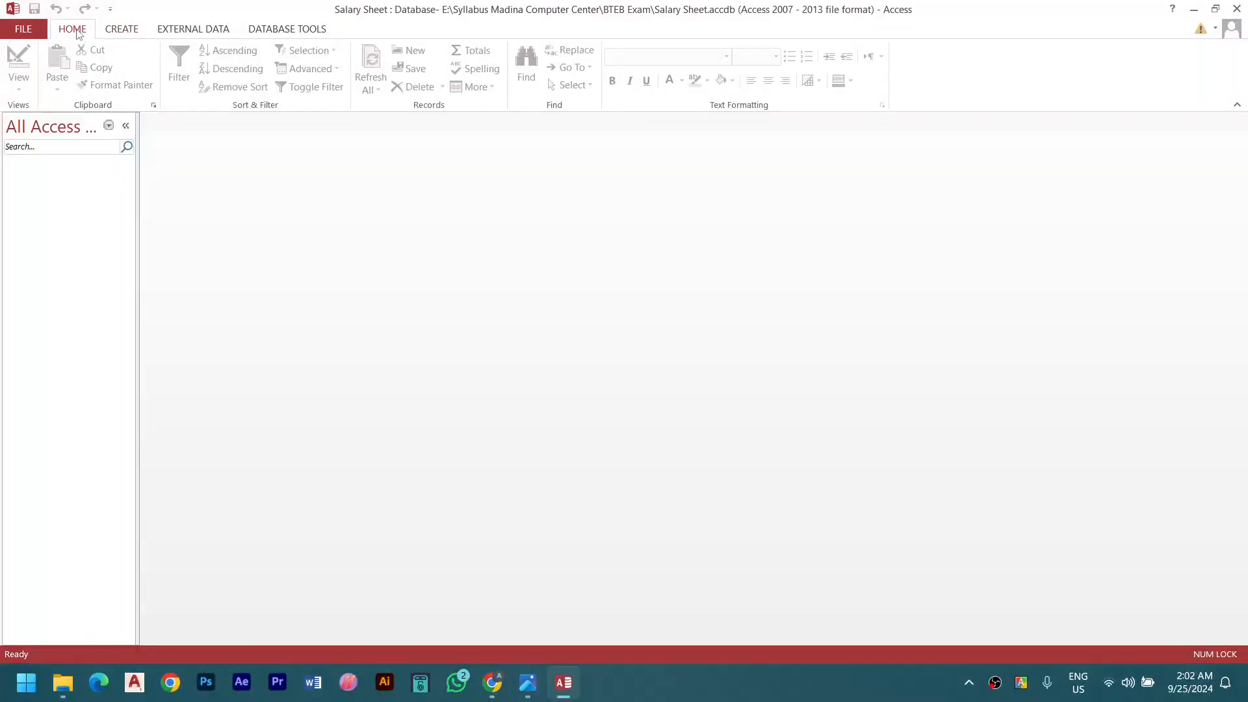
Create a new blank table in the Salary Sheet database
left_click(119, 32)
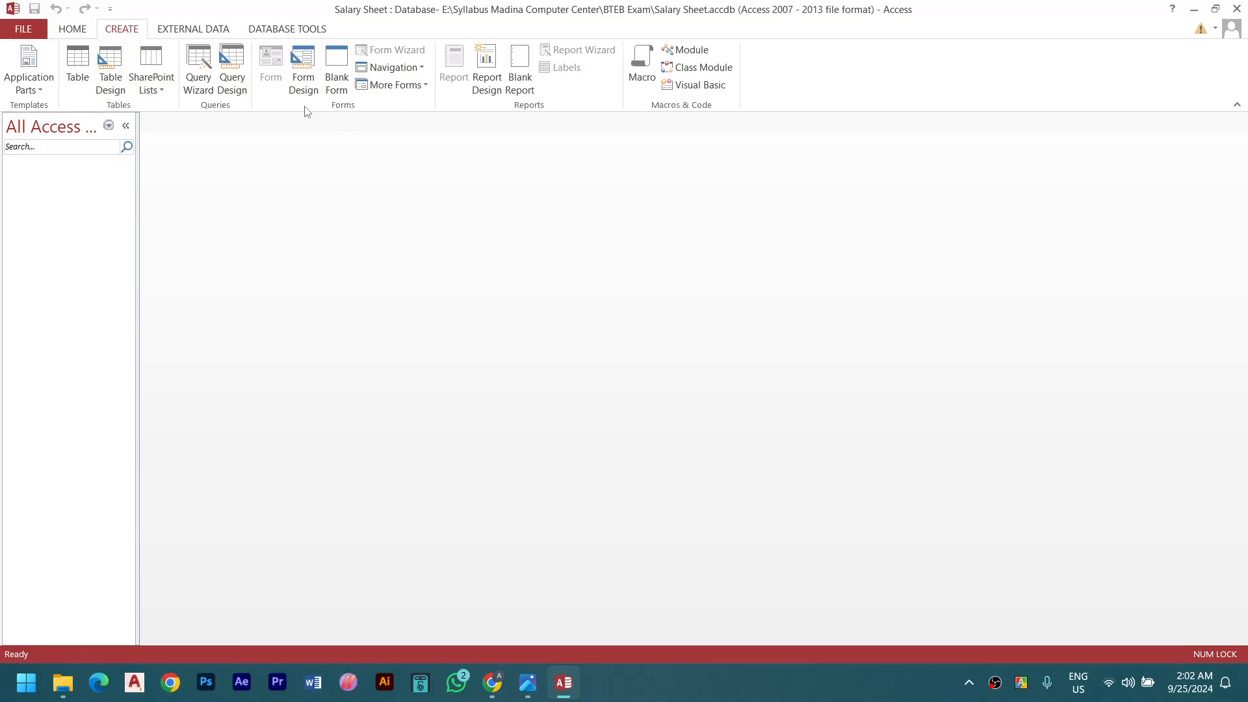
left_click(75, 68)
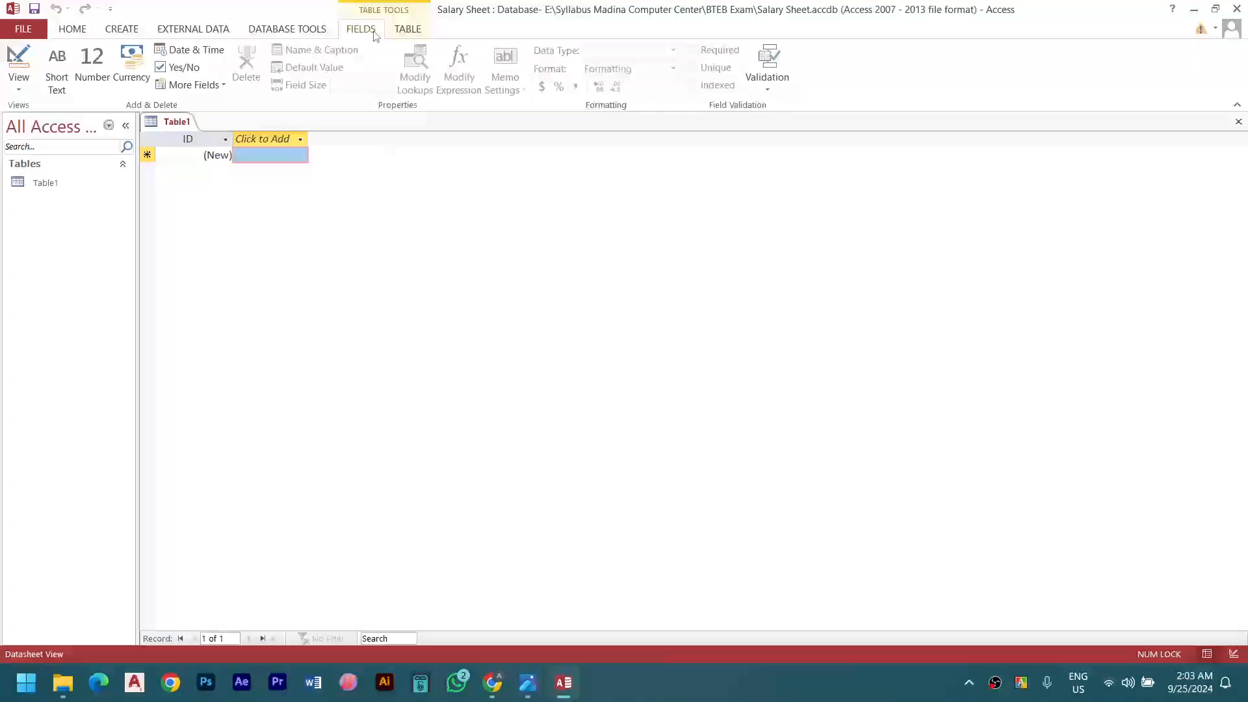
left_click(411, 31)
left_click(358, 31)
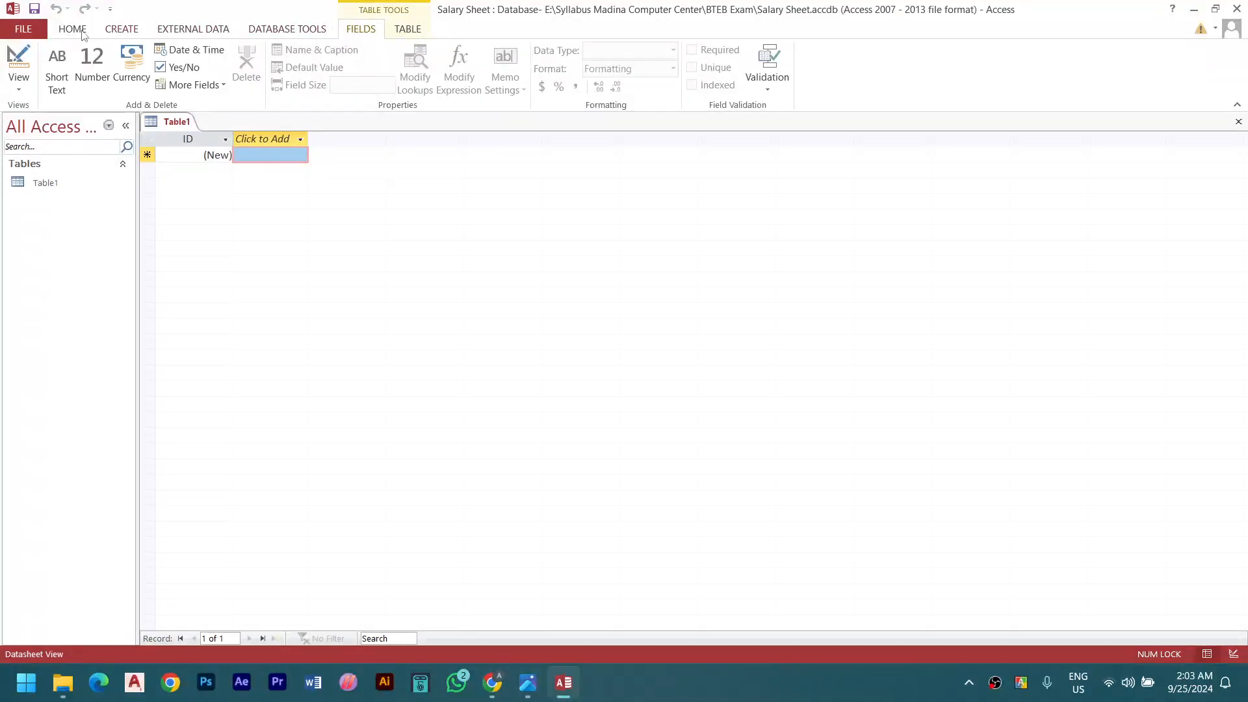
Switch the new table to Design View, saving it under the table name Salary-sheet
left_click(19, 90)
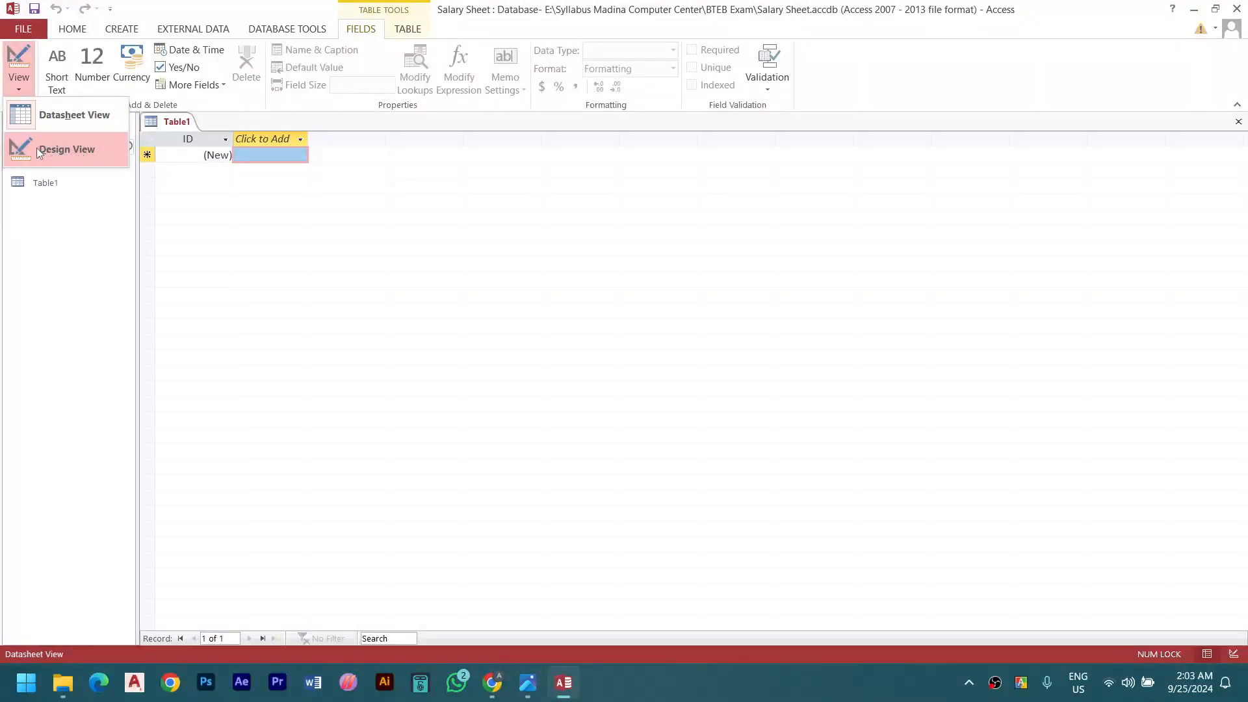
left_click(70, 150)
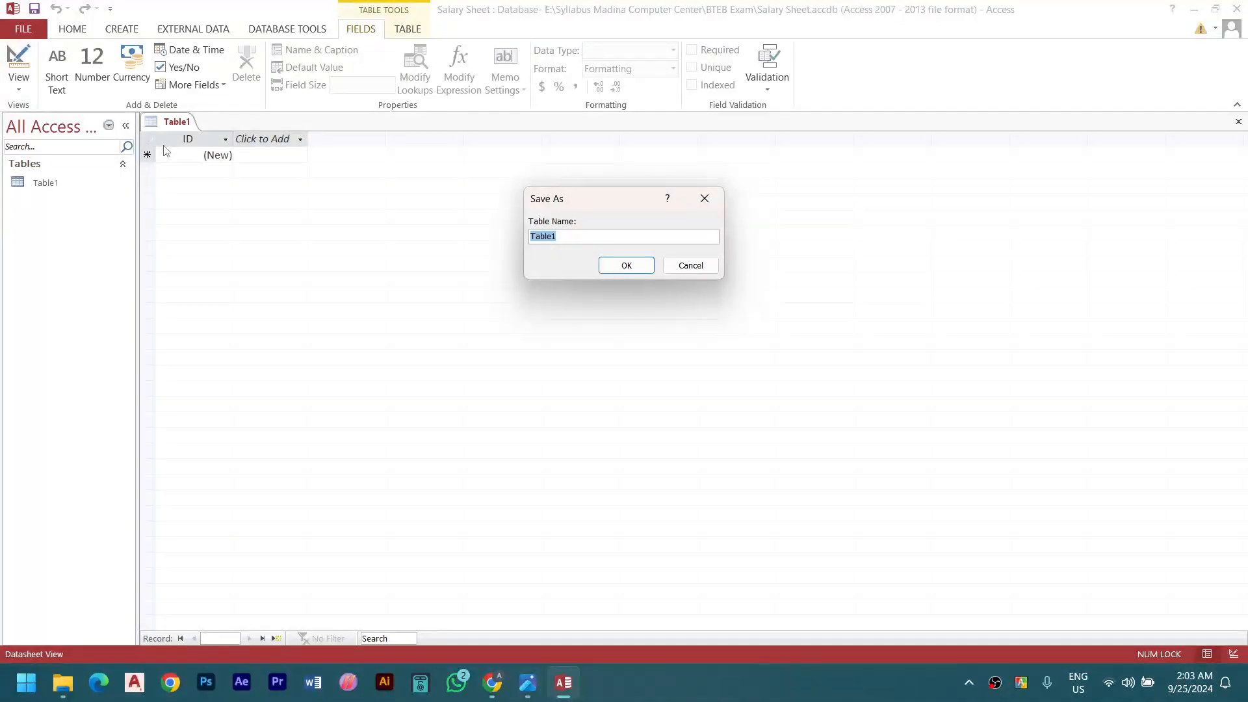
left_click_drag(568, 199, 513, 210)
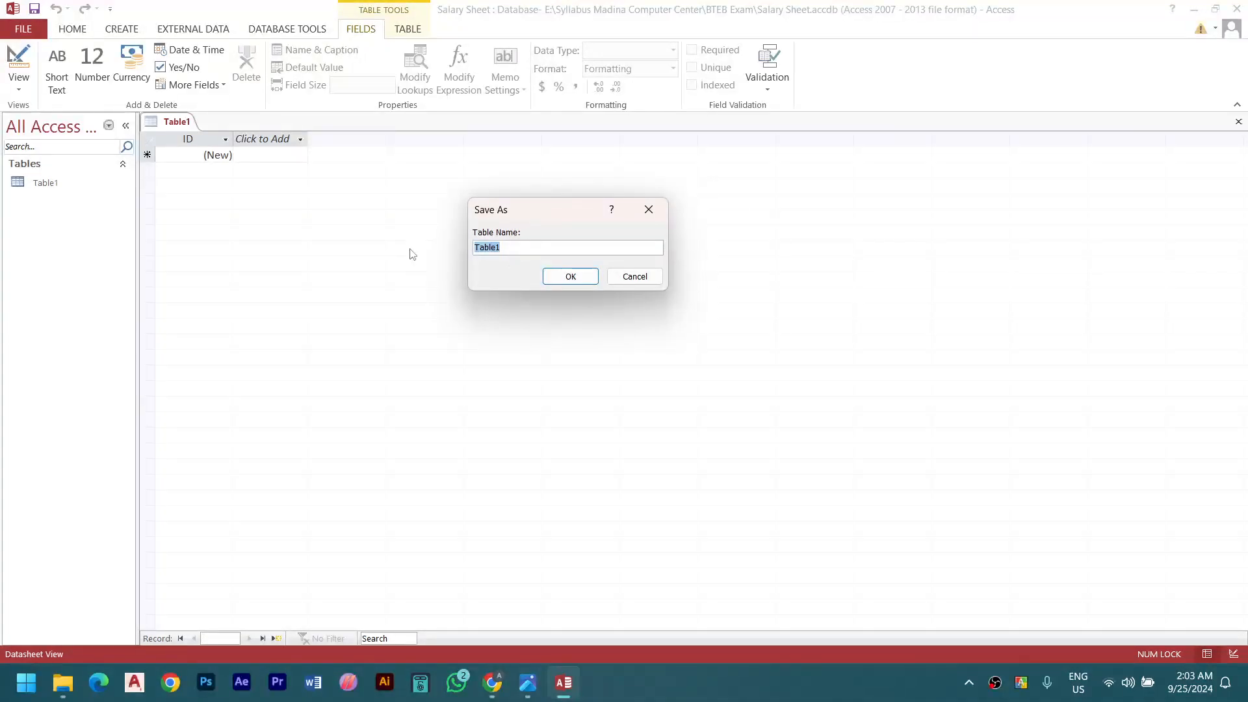
type("Salary-sheet")
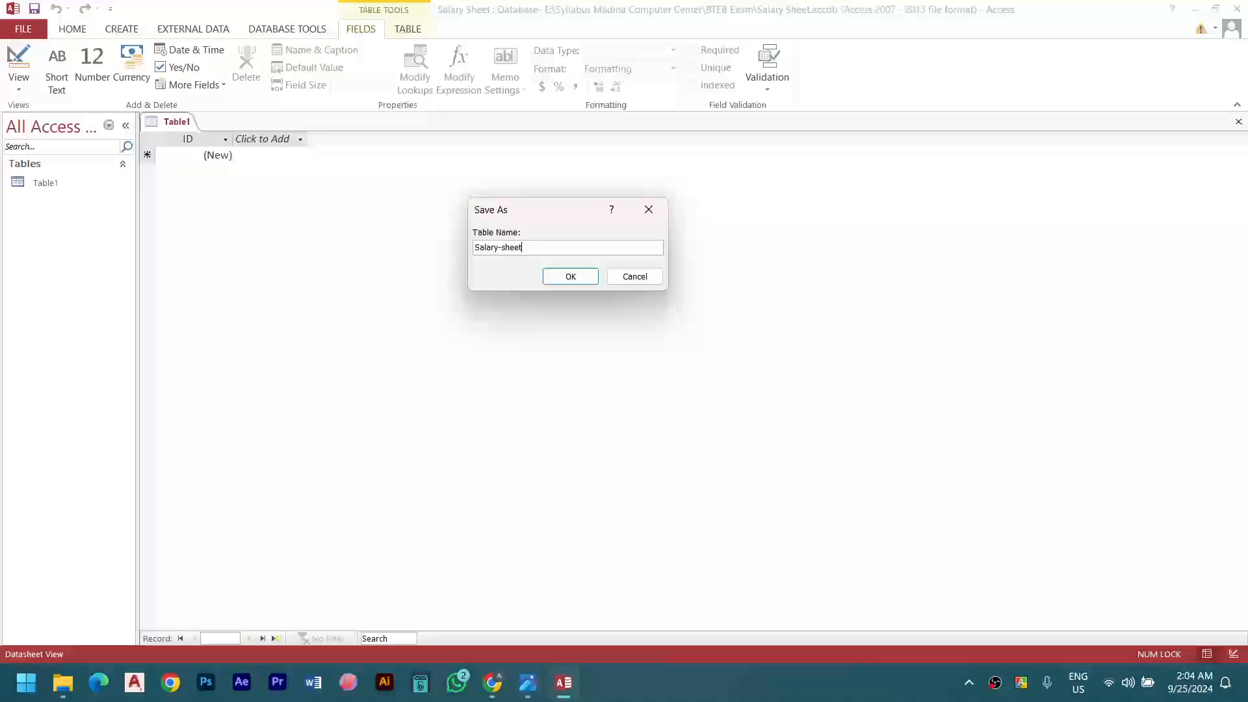
left_click(571, 276)
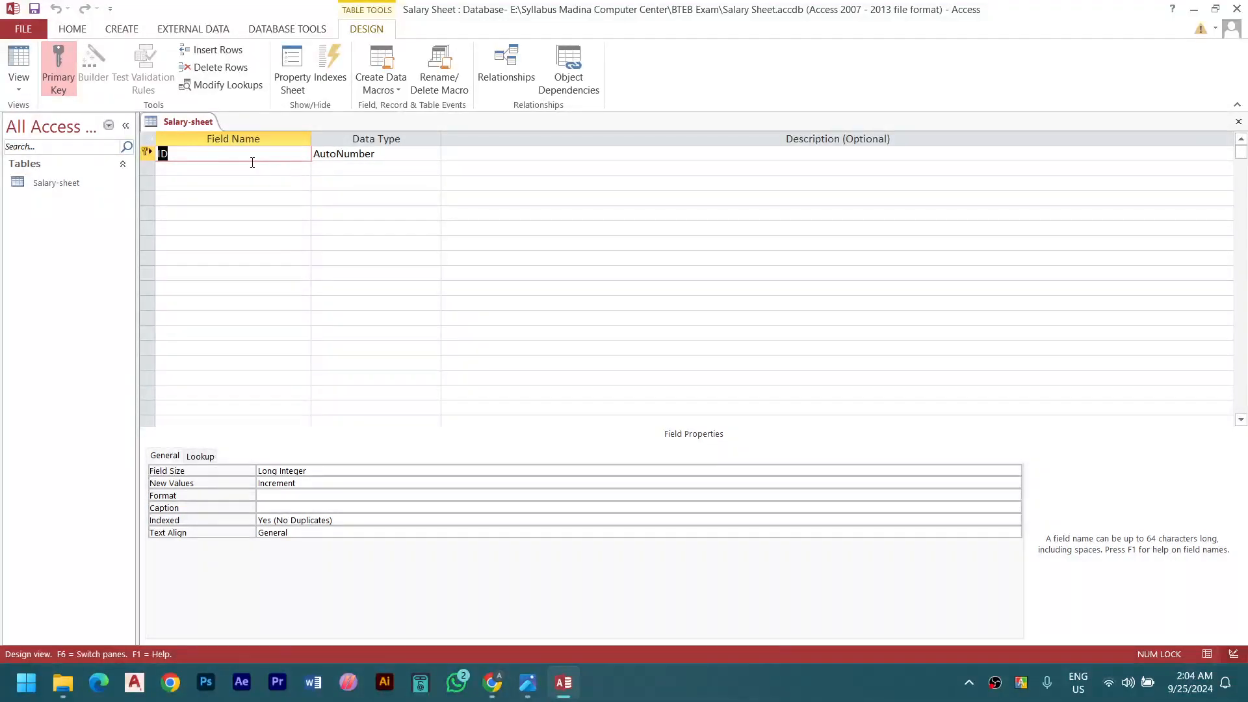
Rename the table's ID primary key field to Employee ID
left_click(241, 159)
double_click(195, 157)
left_click(219, 159)
double_click(192, 157)
type("Employee ID")
left_click(233, 175)
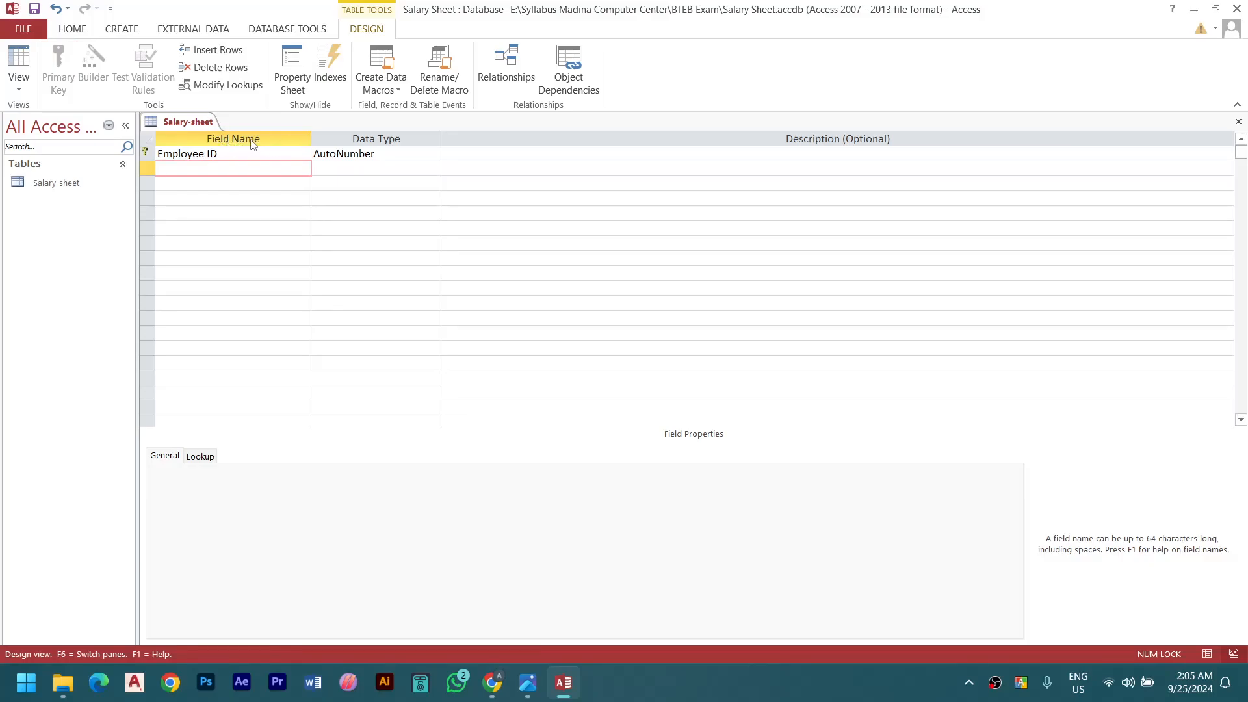
left_click(235, 197)
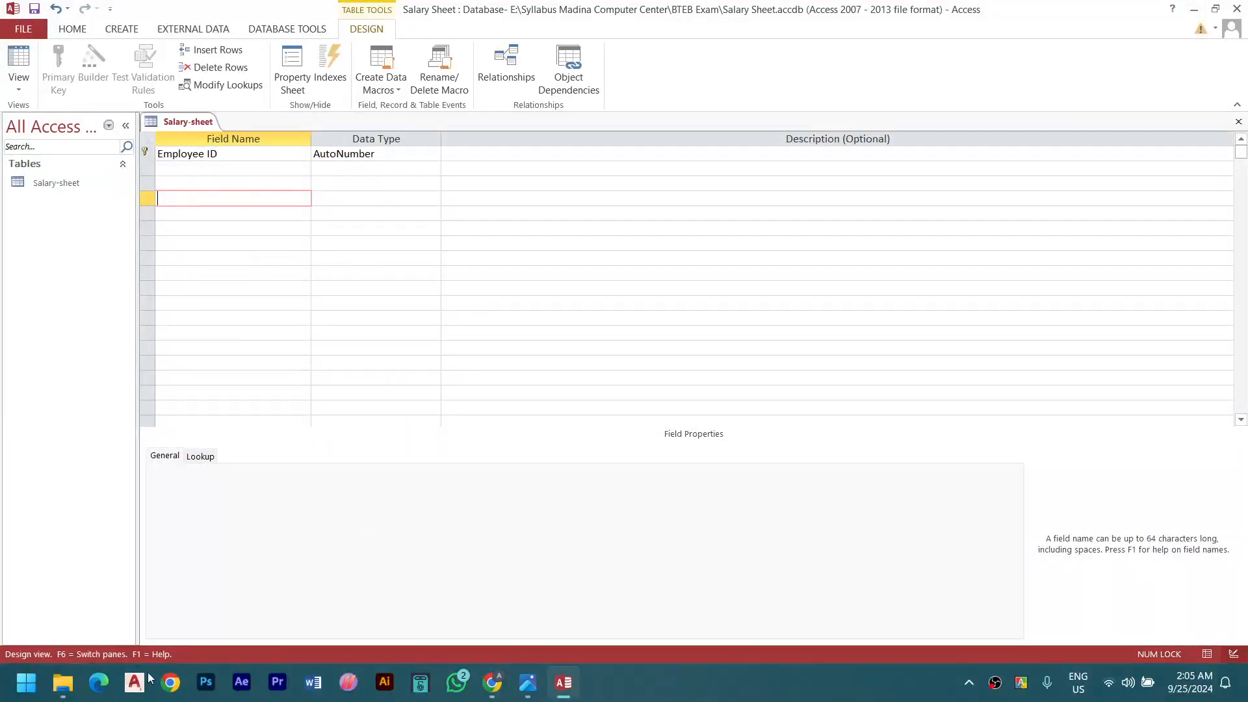
Launch Excel 2013 and create a blank workbook
left_click(26, 682)
type("excel 2013")
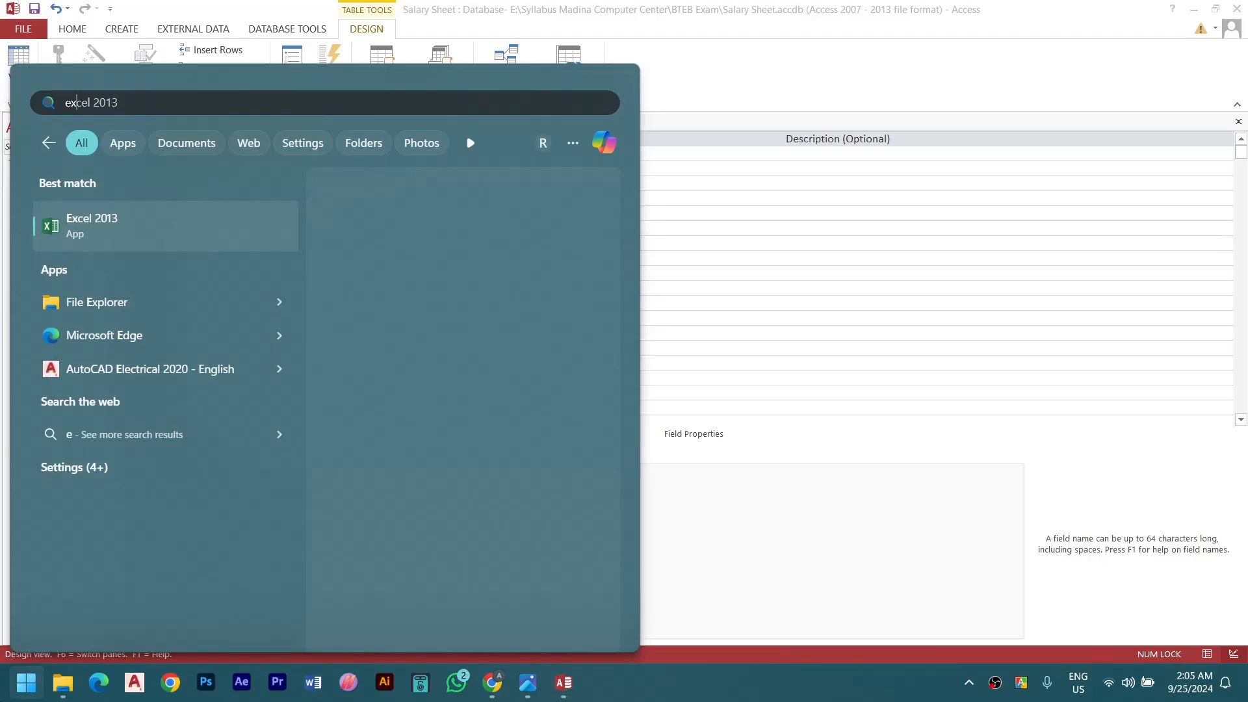
key("Return")
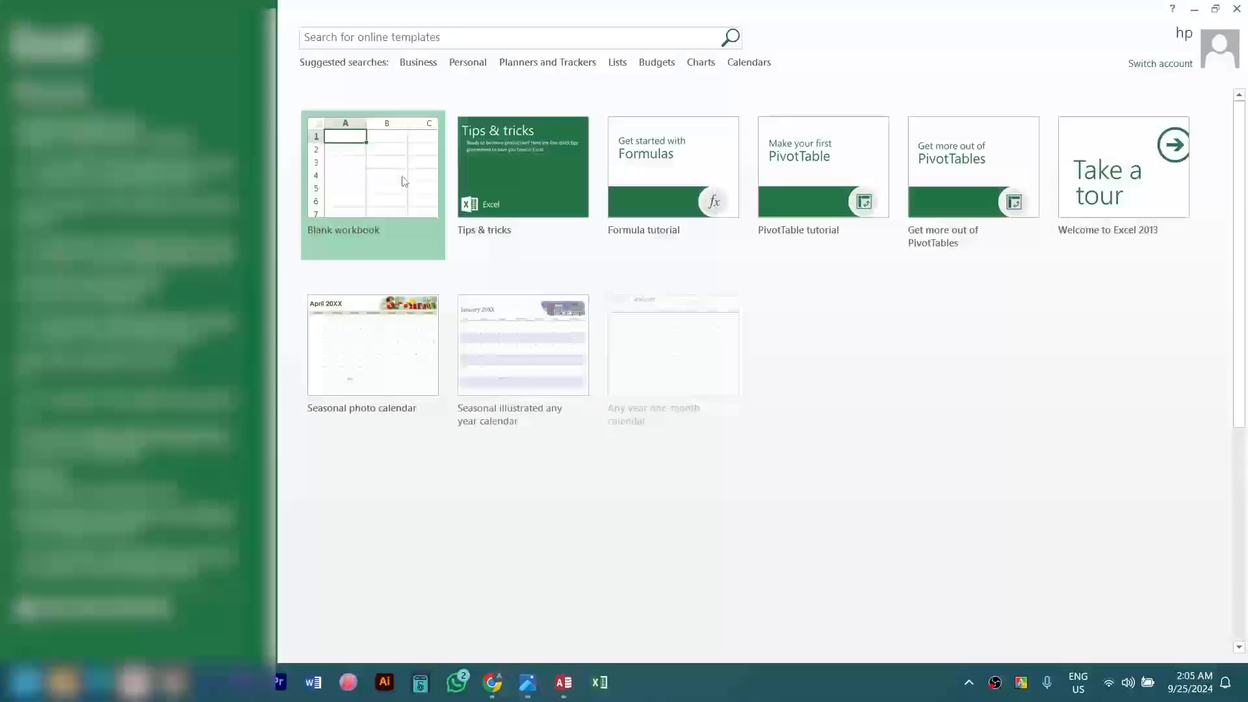
left_click(404, 182)
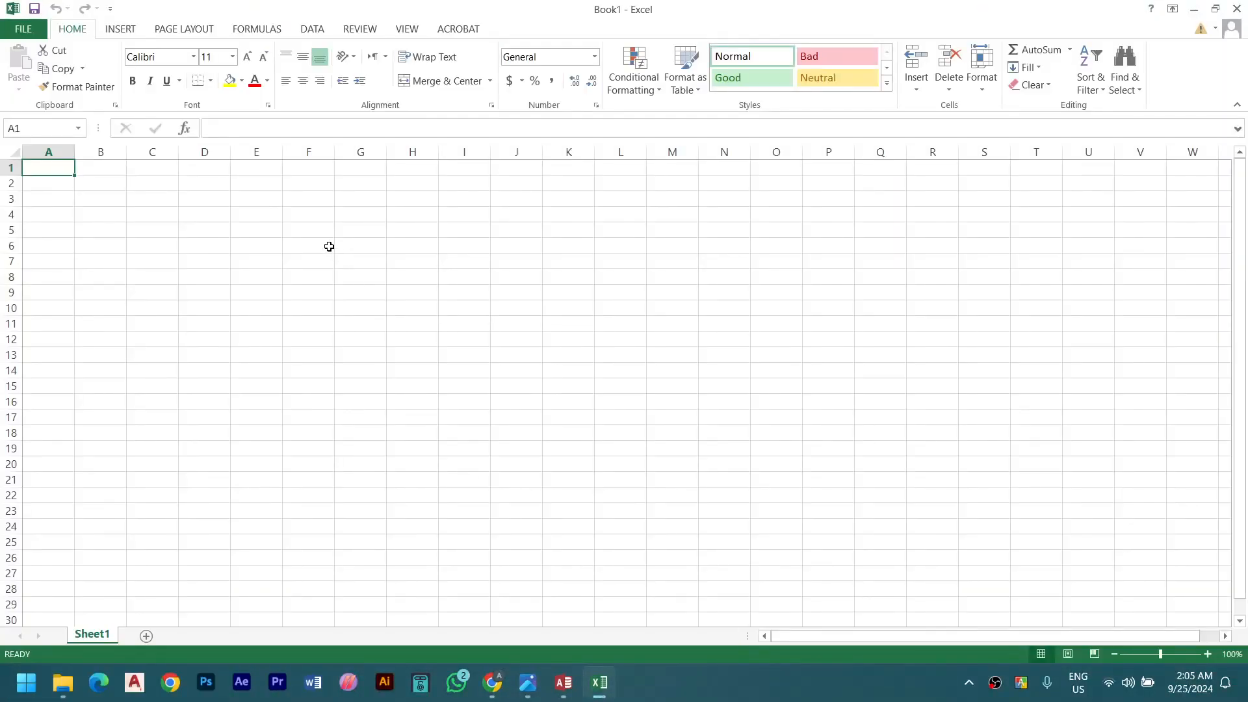
Enter the heading Employee ID in cell F6 and widen column F to fit it
left_click(326, 244)
type("Emp")
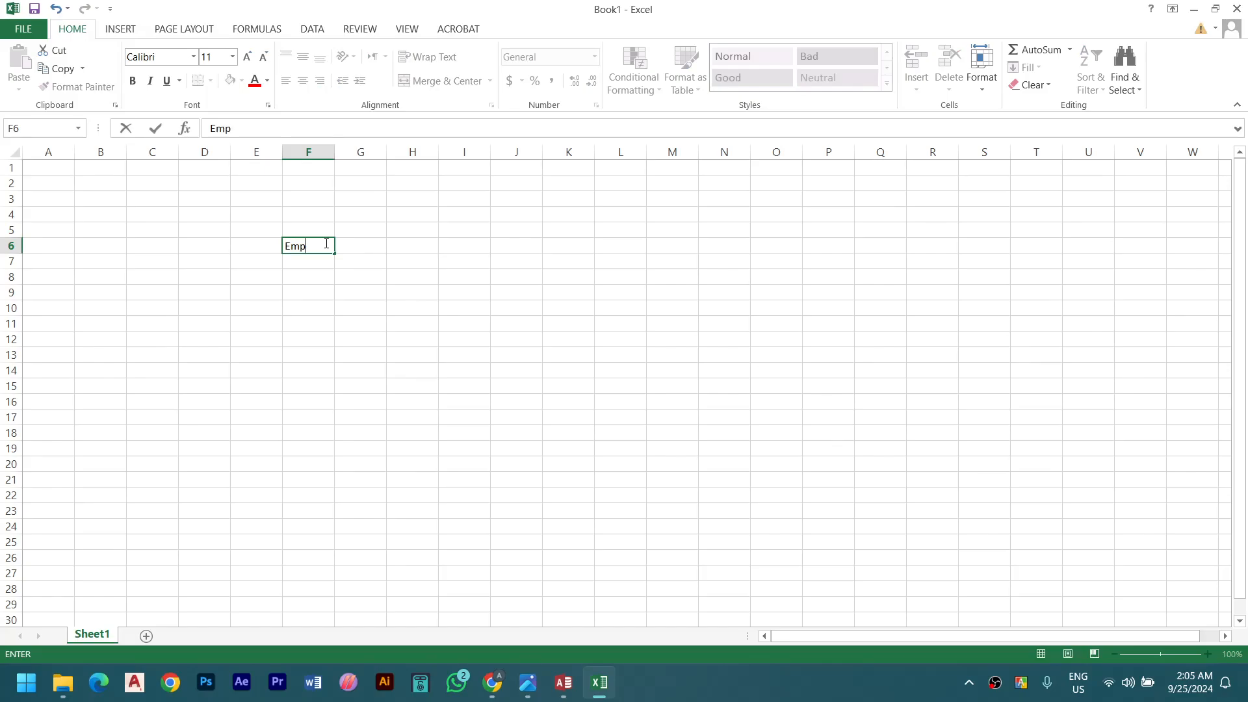
type("loyee ID")
key("Return")
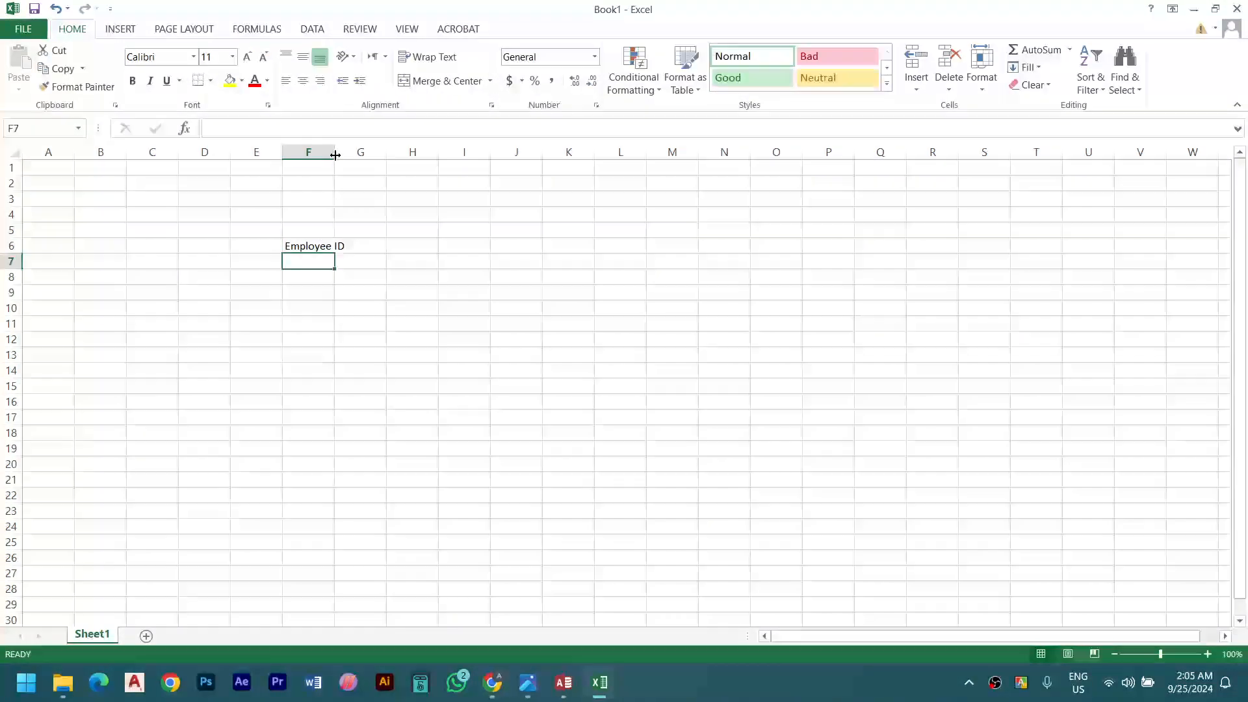
left_click_drag(334, 152, 381, 152)
Number the cells F7 to F13 under Employee ID from 1 to 7 by entering 01 and 02 and filling the series down
left_click_drag(340, 260, 332, 417)
left_click(334, 260)
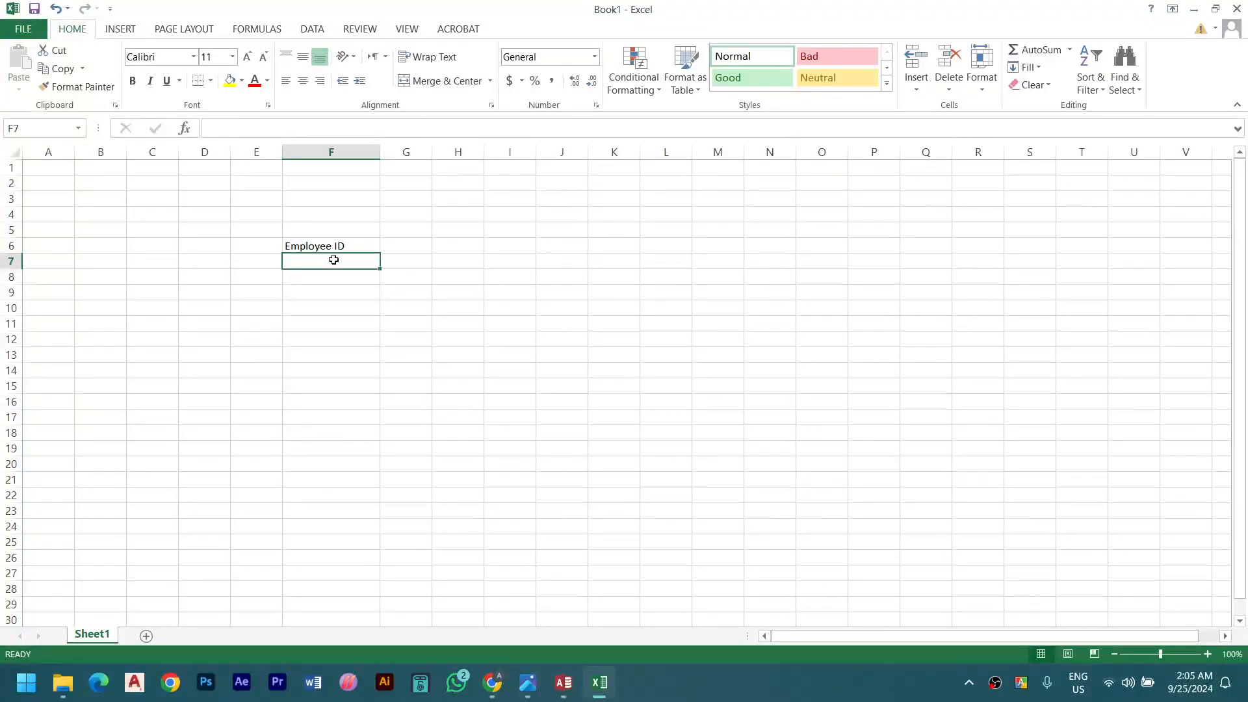
type("01")
key("Return")
type("02")
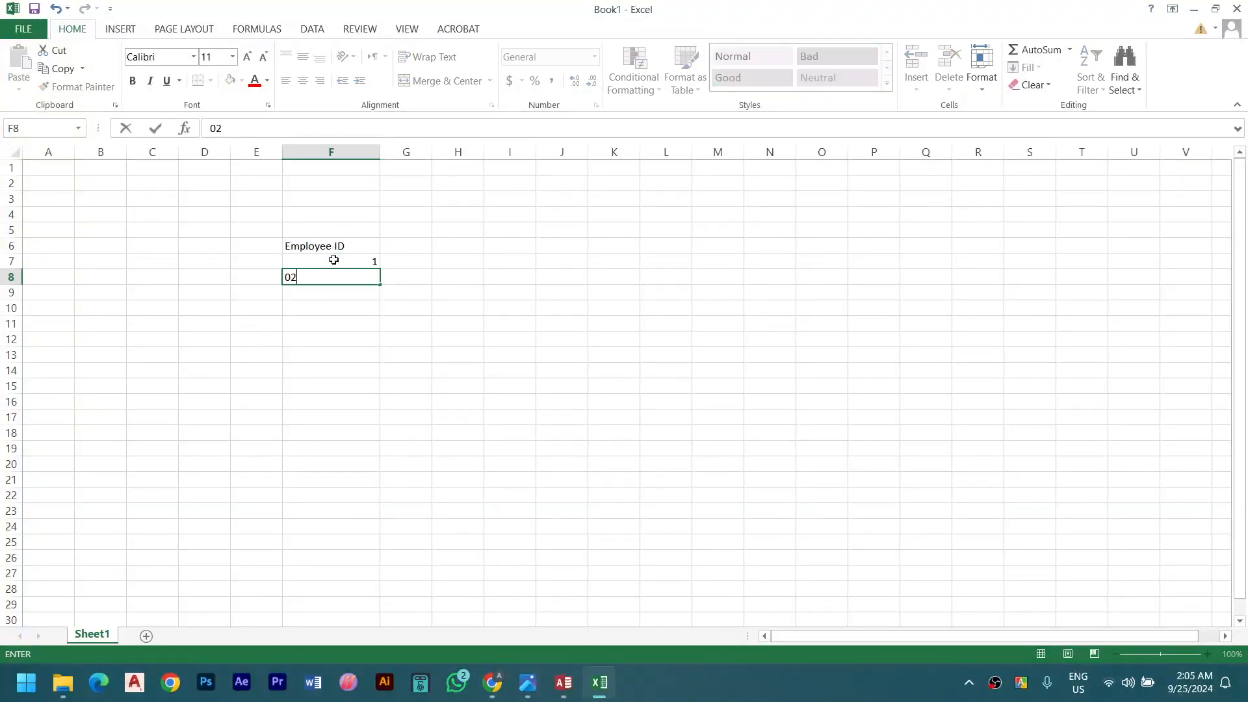
key("Return")
left_click_drag(333, 260, 375, 364)
left_click(504, 290)
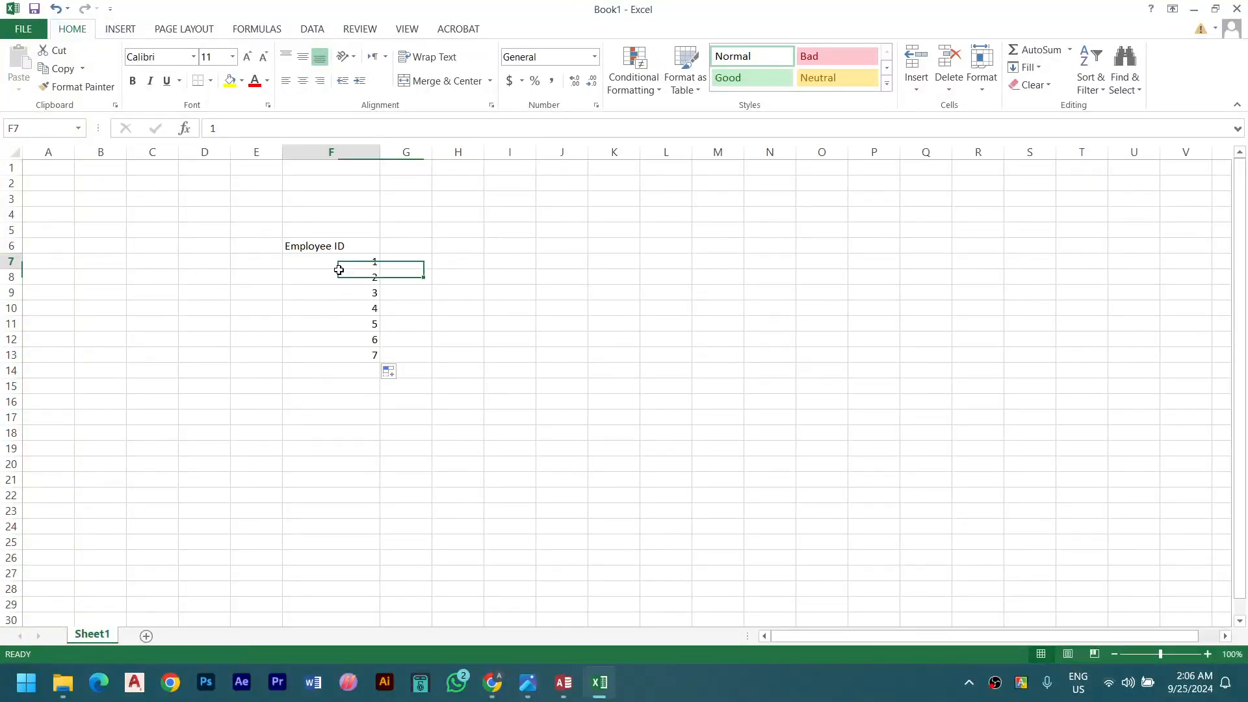
left_click_drag(340, 268, 339, 371)
Enter the heading Em Name in cell G6 beside Employee ID
left_click(424, 250)
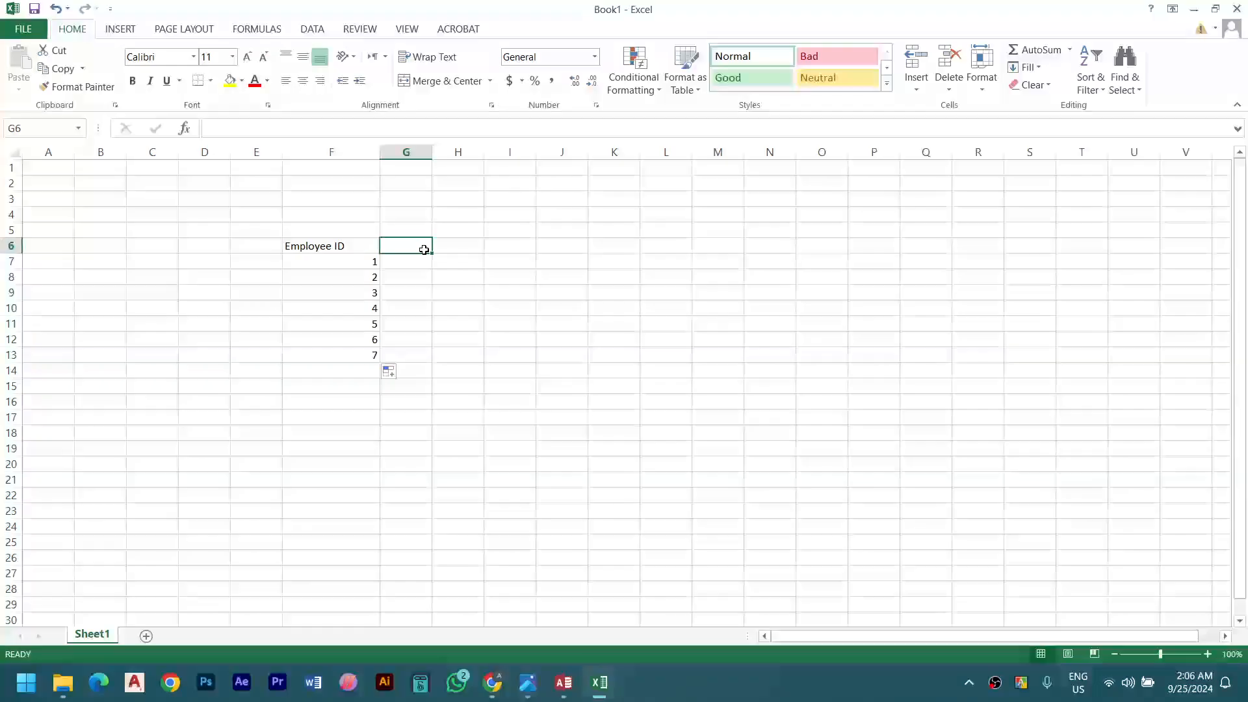
type("Em Name")
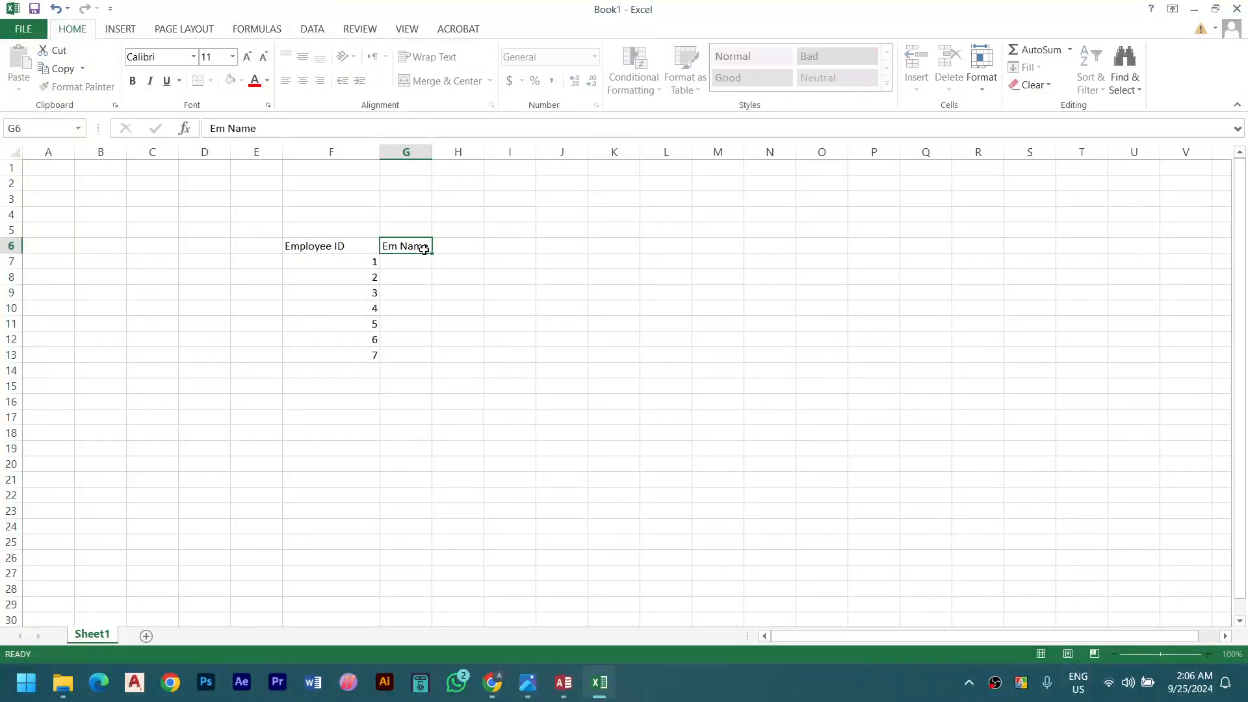
key("Tab")
Examine the Employee ID, Em Name and adjacent empty columns in rows 6 to 13 as examples of table fields
left_click_drag(403, 265, 416, 349)
left_click(455, 247)
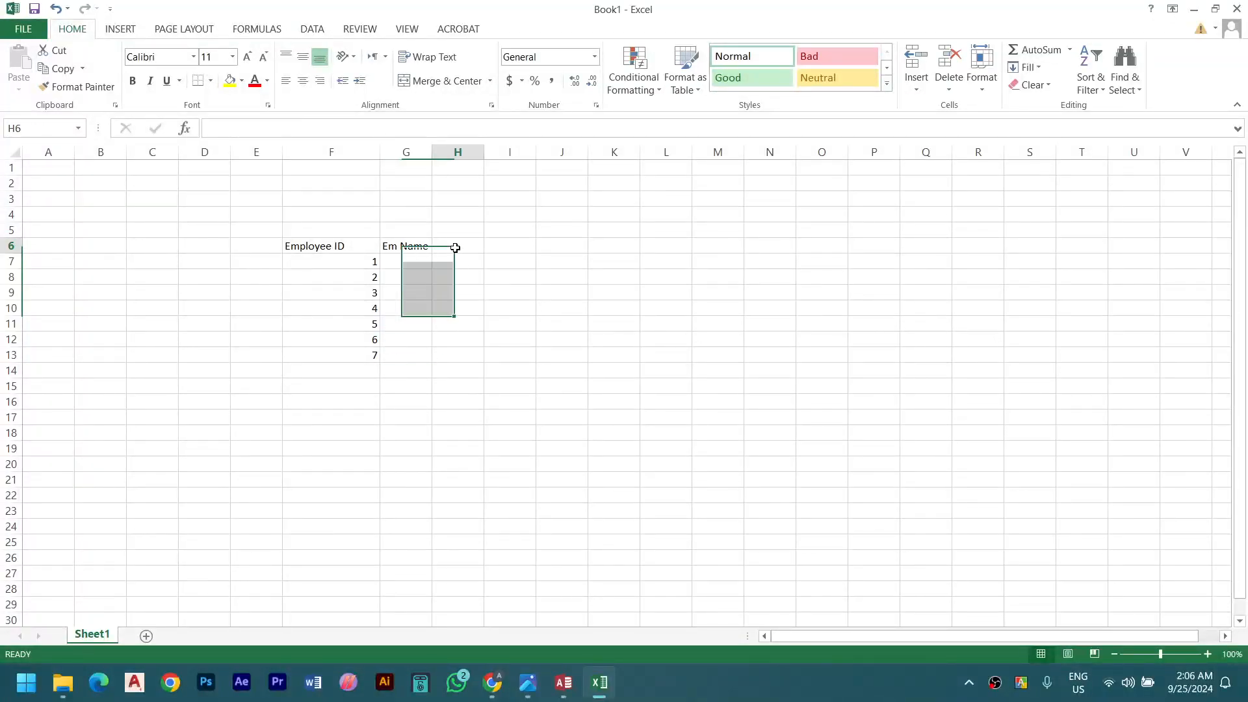
left_click_drag(462, 261, 463, 341)
left_click(335, 259)
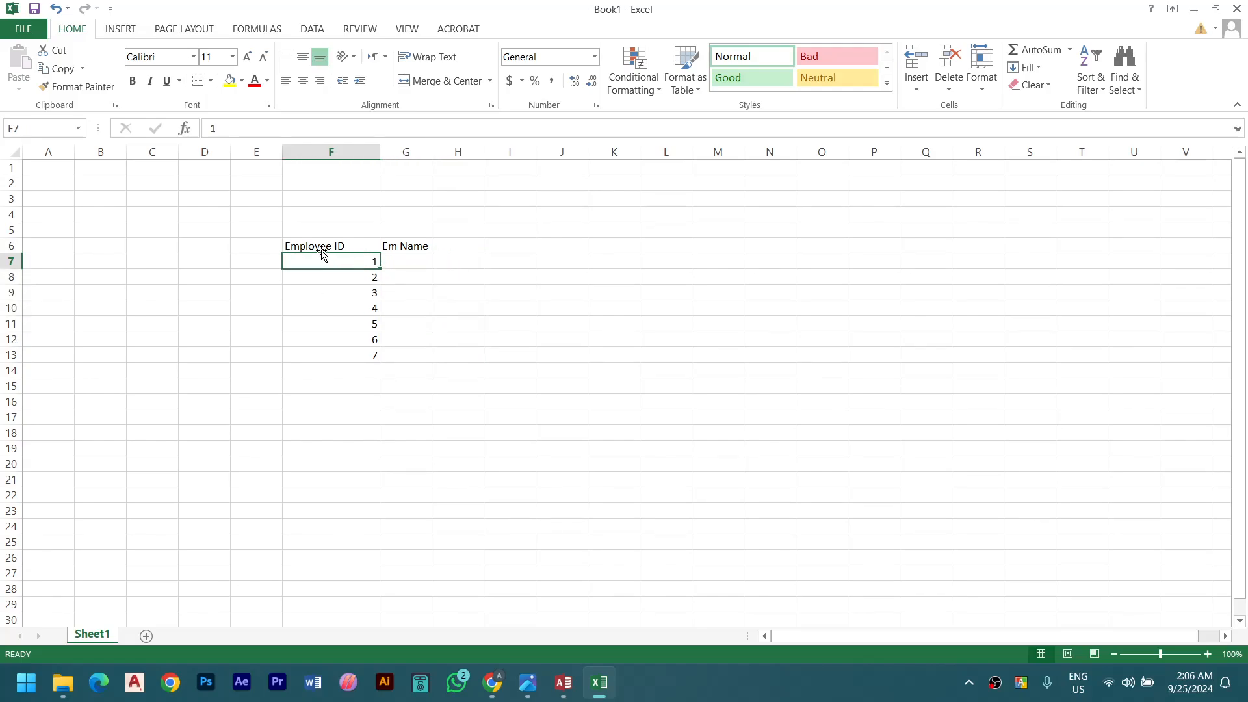
left_click(326, 246)
left_click_drag(325, 245, 325, 351)
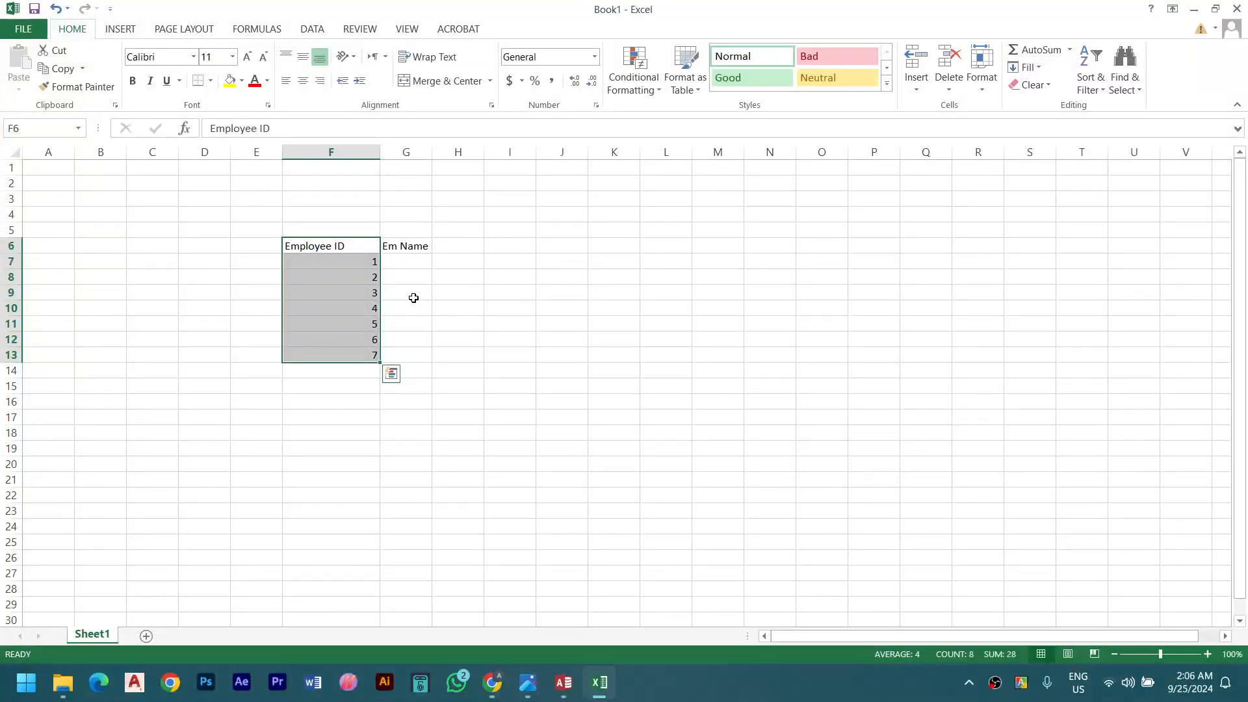
left_click(412, 265)
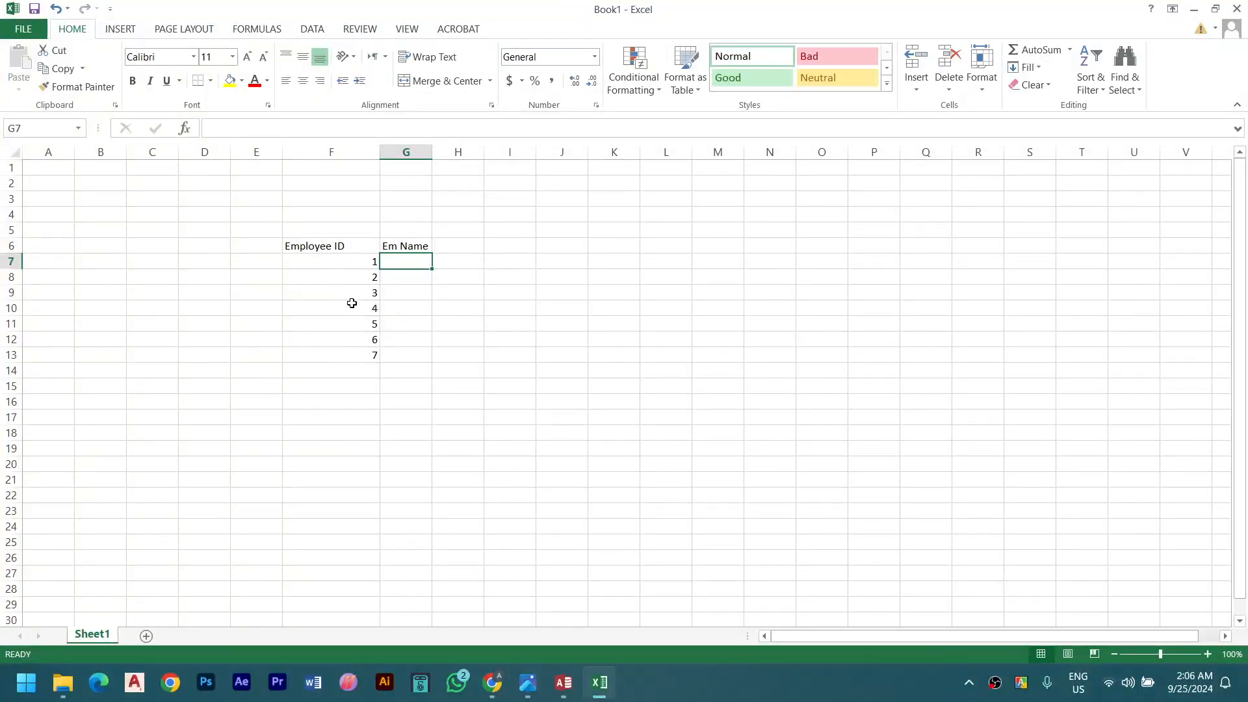
left_click(355, 246)
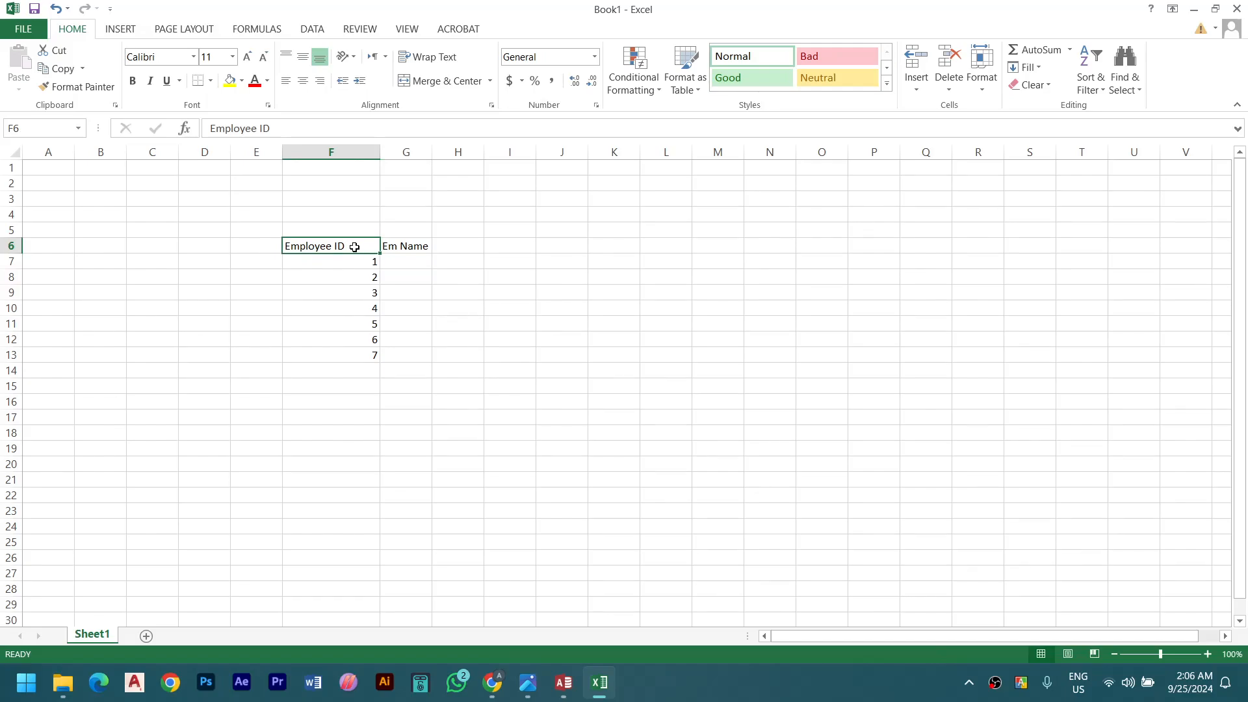
left_click_drag(355, 262, 351, 355)
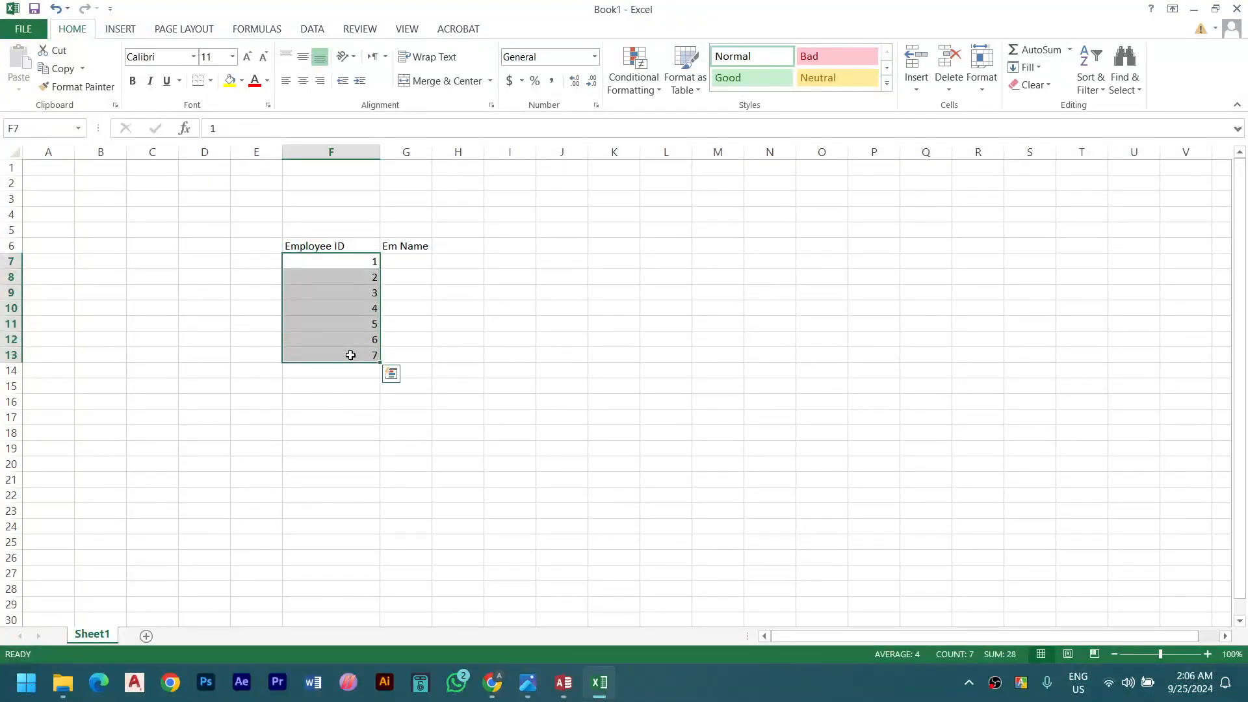
left_click(360, 245)
left_click_drag(360, 253, 357, 354)
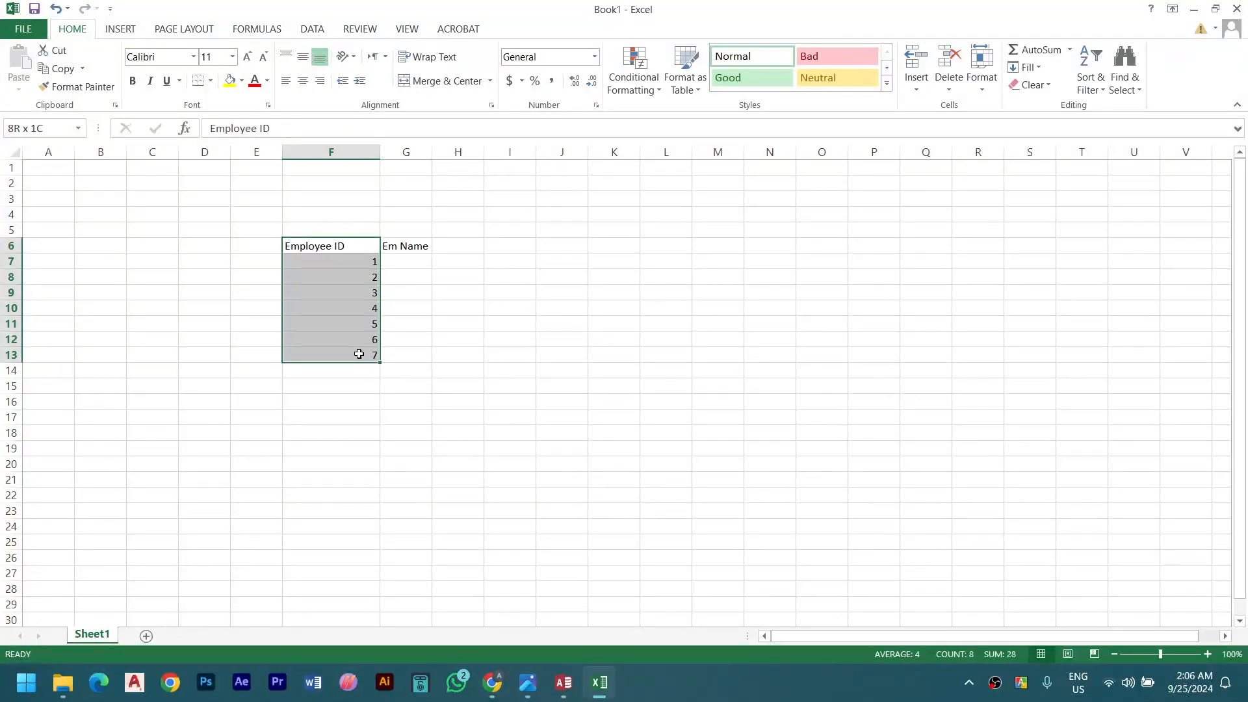
key("ctrl+c")
left_click_drag(356, 245, 352, 356)
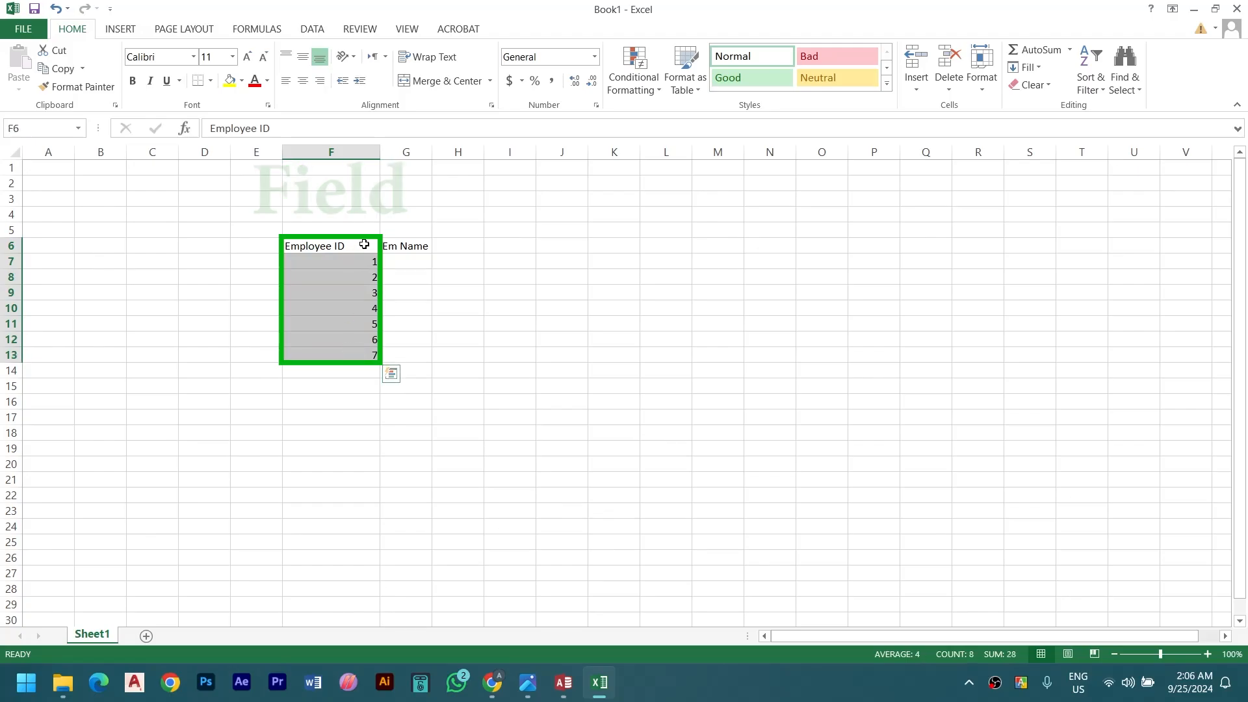
left_click(427, 245)
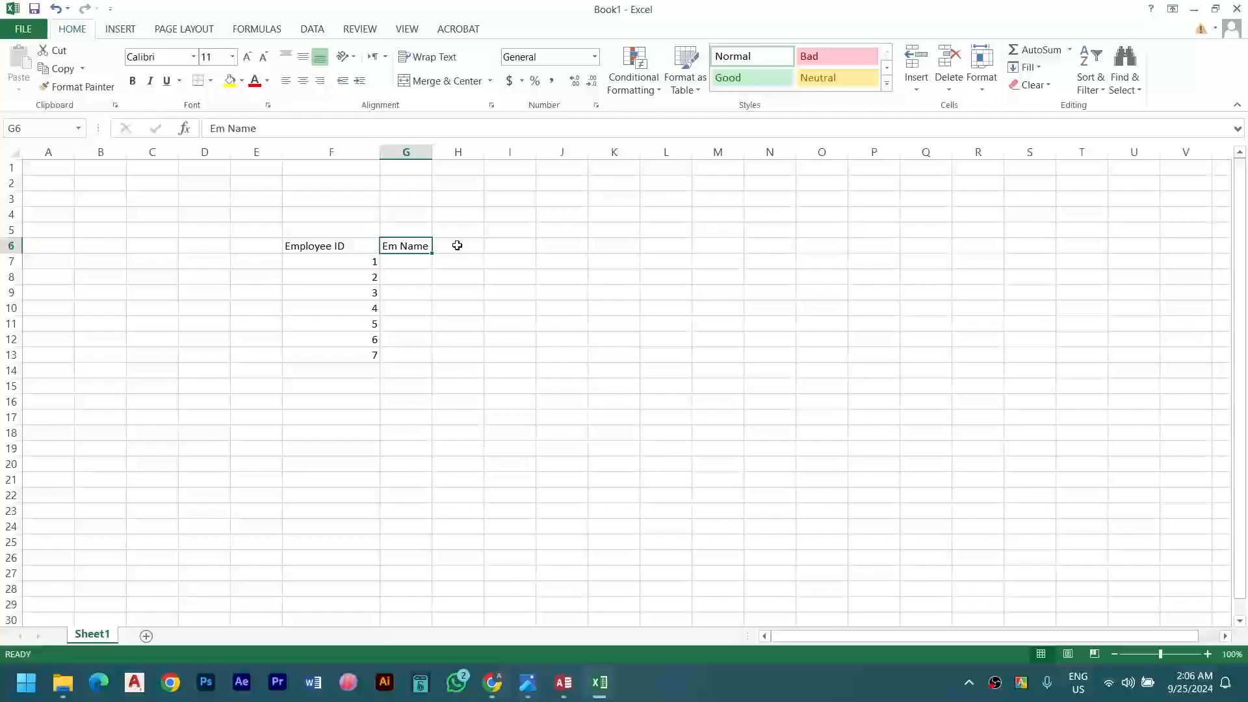
left_click(452, 248)
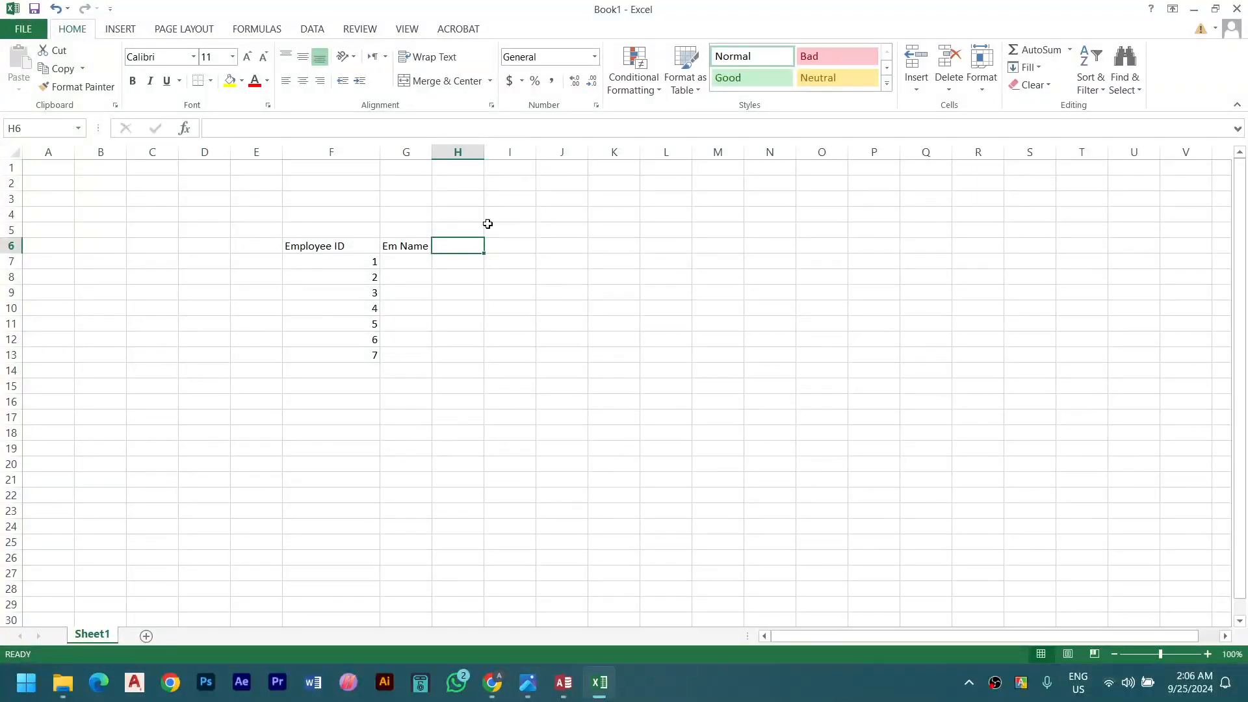
left_click_drag(341, 253, 367, 355)
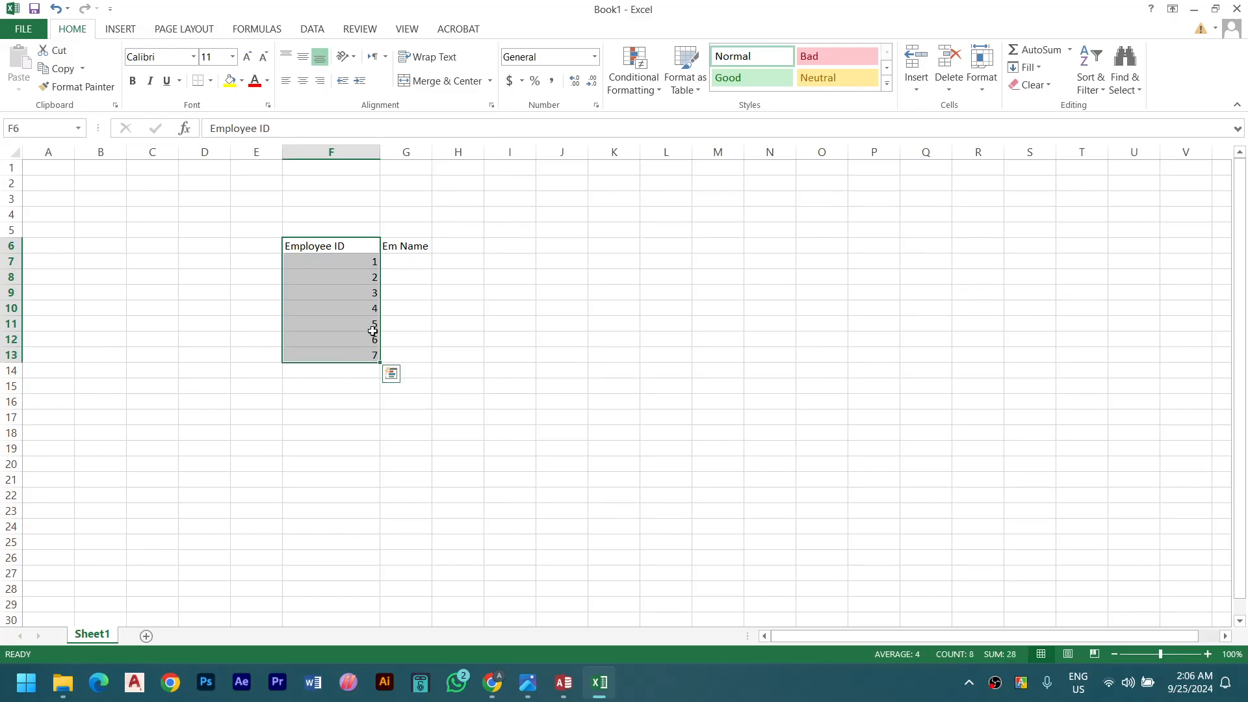
left_click_drag(426, 246, 422, 358)
left_click_drag(452, 246, 455, 356)
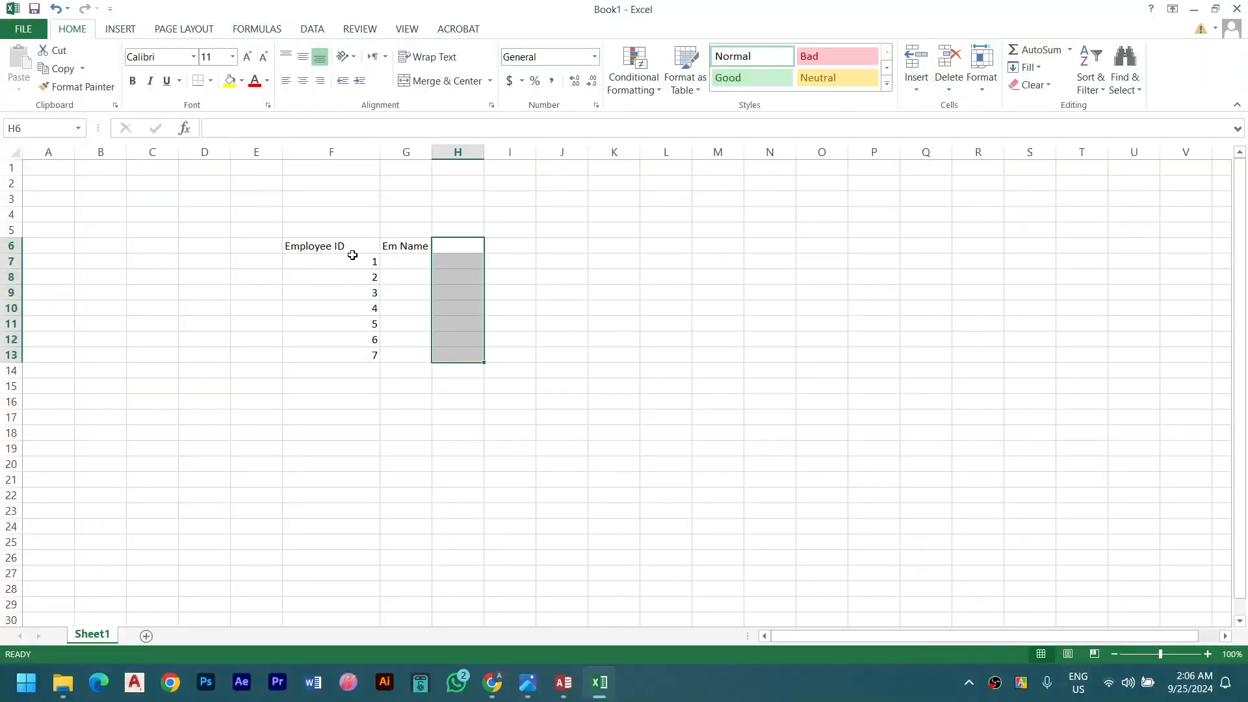
Examine rows 7 and 8 across columns F to J as examples of table records
left_click_drag(320, 259, 569, 262)
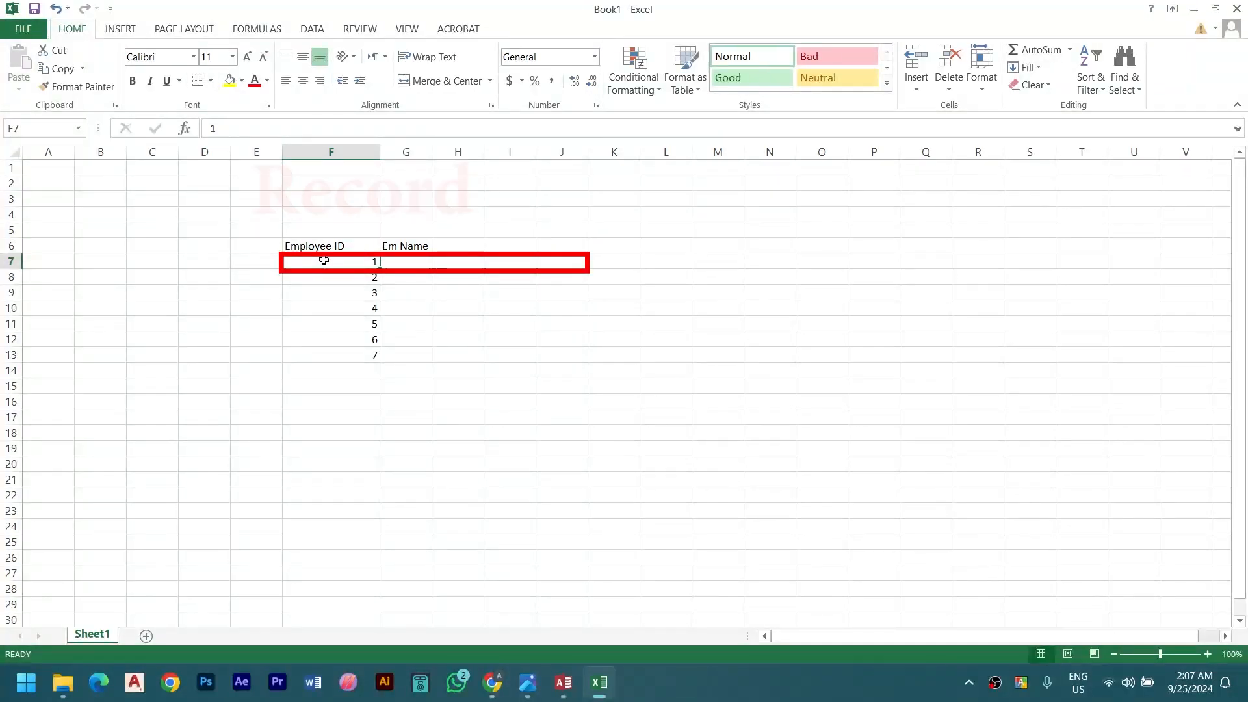
left_click_drag(337, 277, 561, 278)
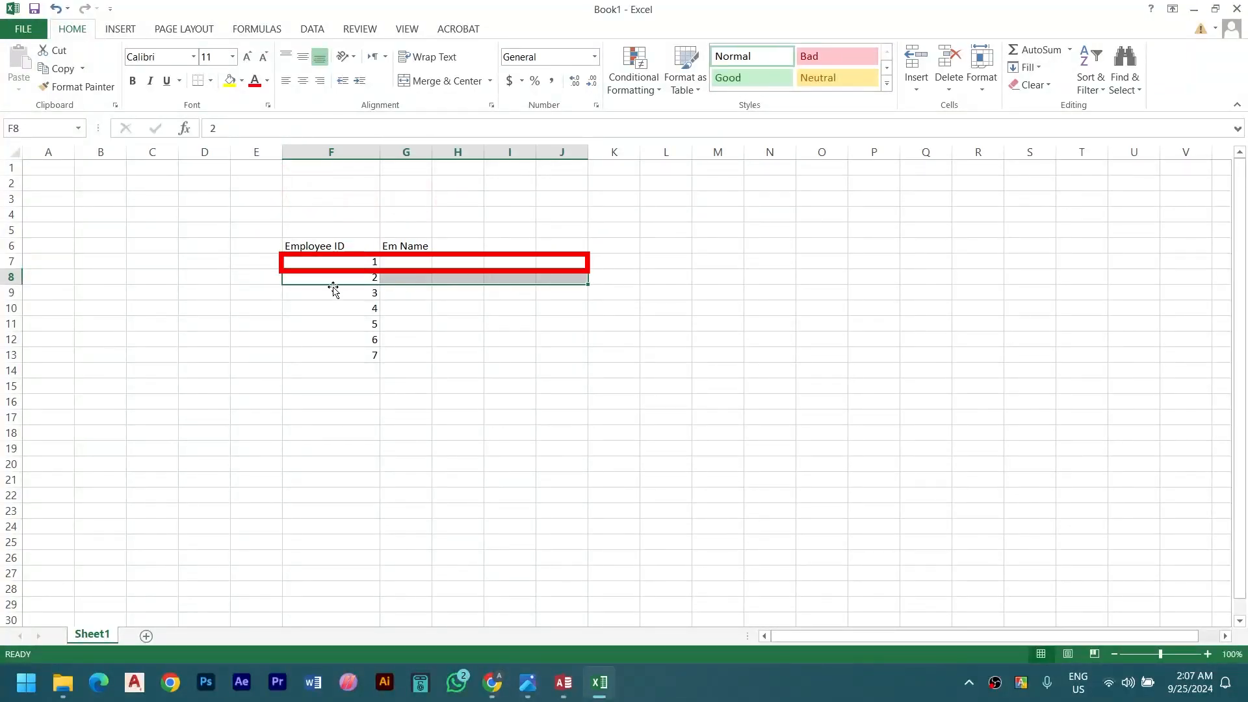
left_click(334, 291)
left_click(333, 263)
left_click_drag(392, 262, 551, 258)
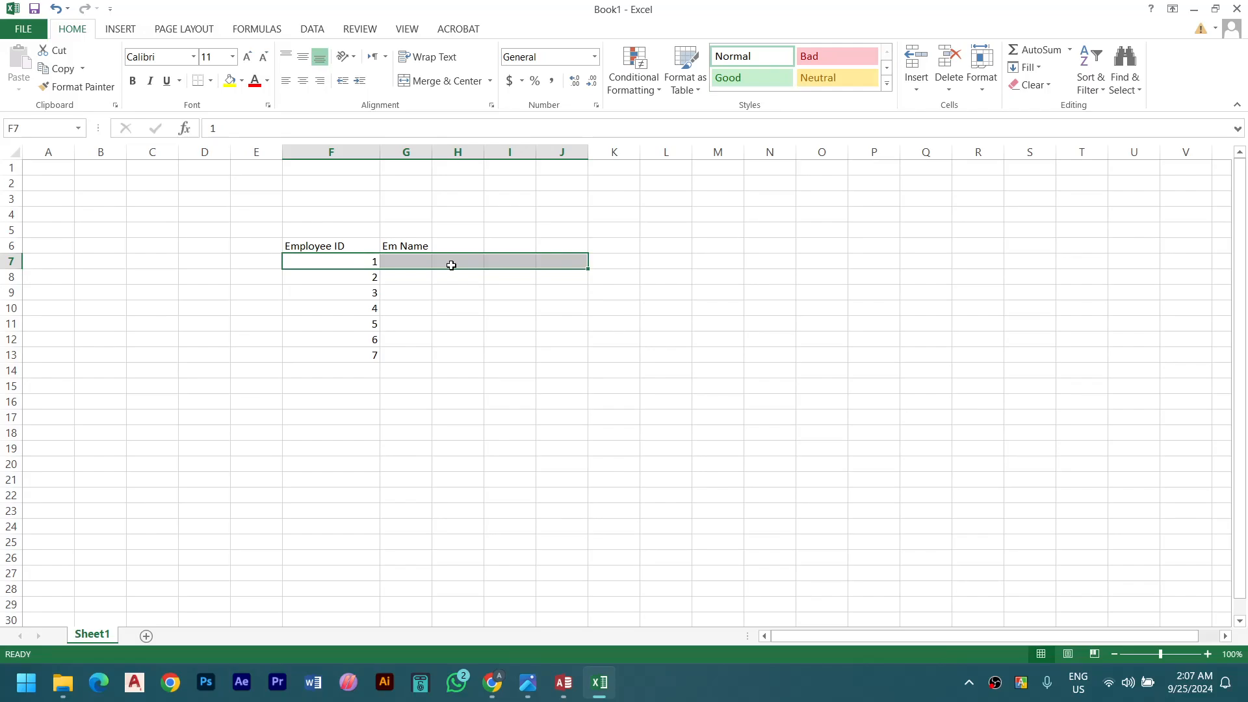
left_click(325, 273)
left_click(329, 261)
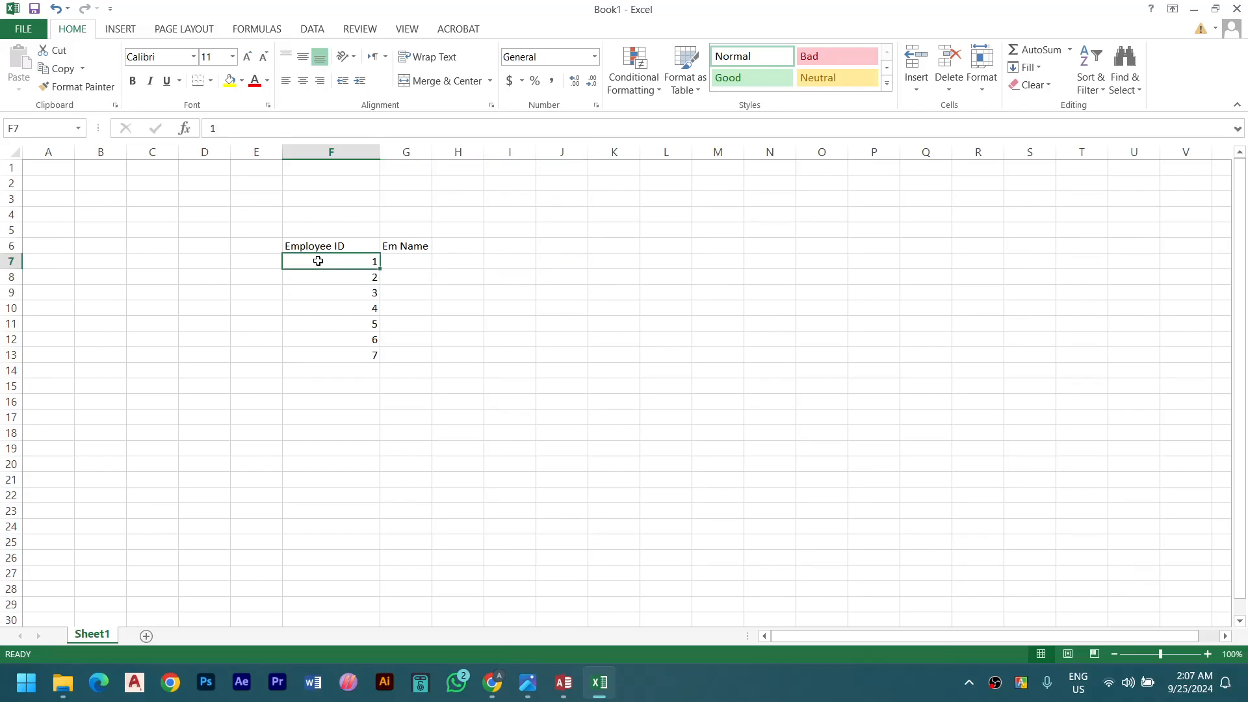
left_click_drag(356, 261, 565, 264)
left_click_drag(319, 261, 643, 261)
left_click(330, 275)
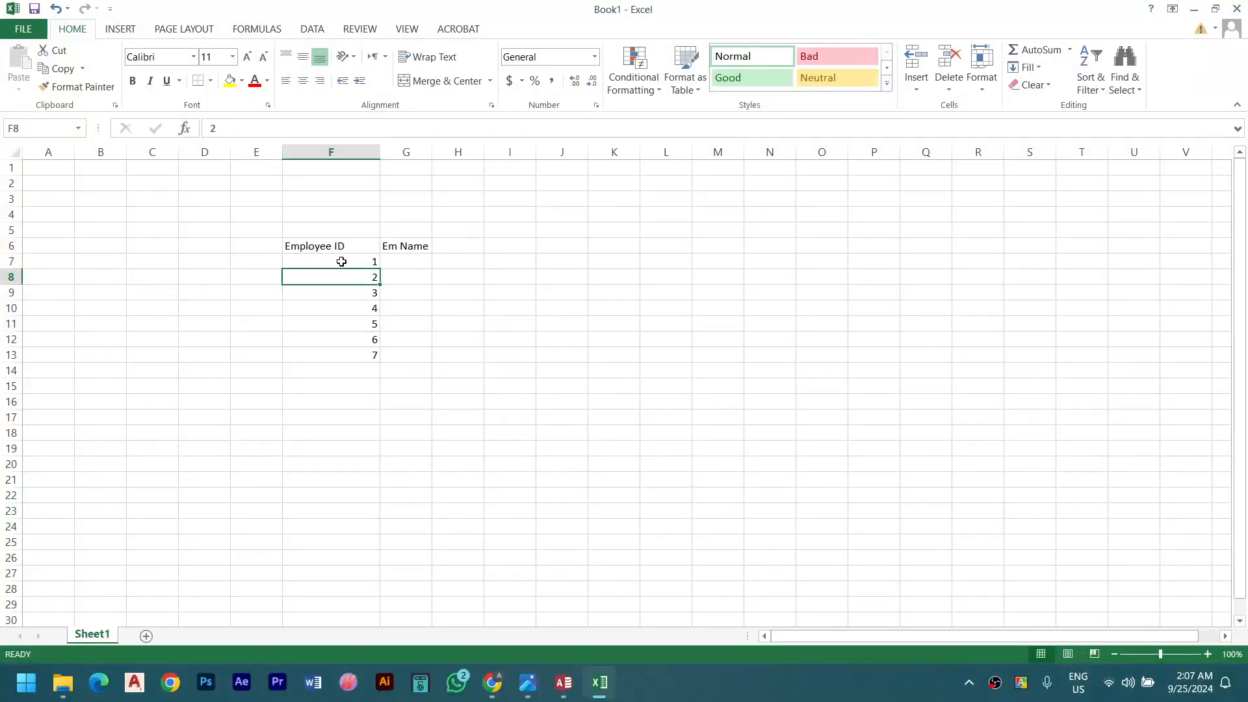
left_click(341, 260)
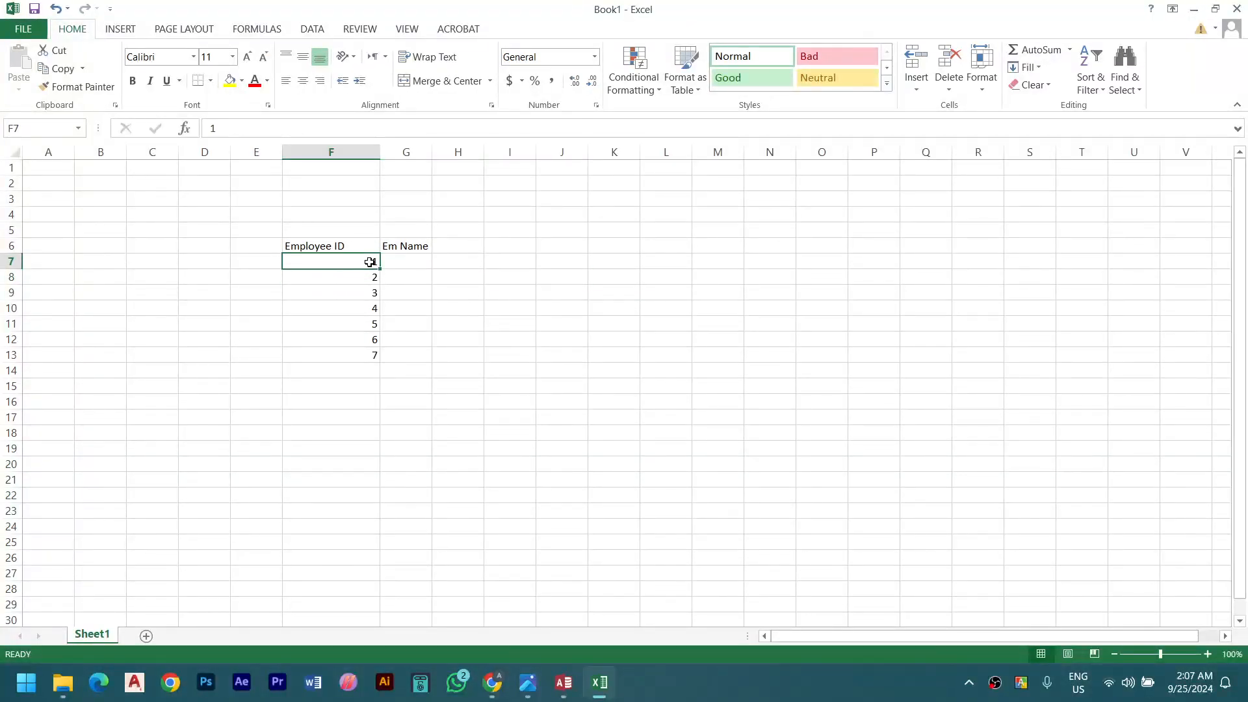
Examine row 7 from column F across as one record and the Employee ID column down to row 13 as one field
left_click(411, 261)
left_click(453, 262)
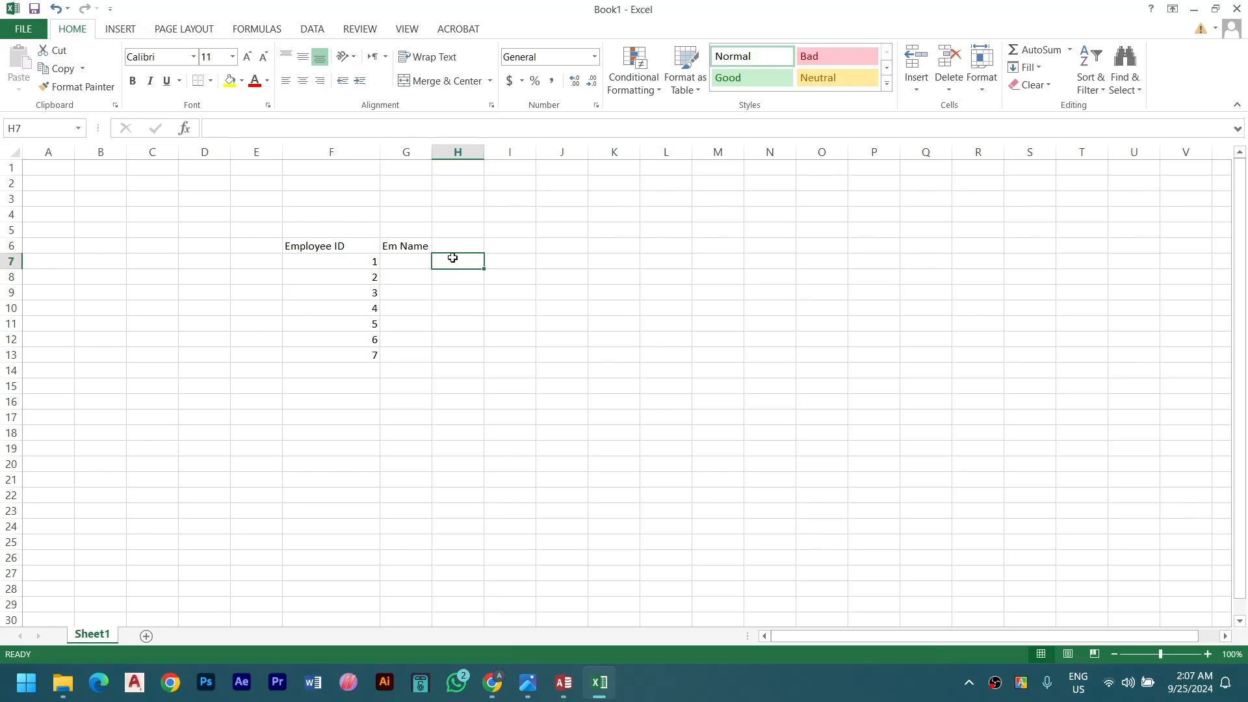
left_click(507, 262)
left_click_drag(333, 263, 633, 265)
left_click_drag(353, 247, 355, 355)
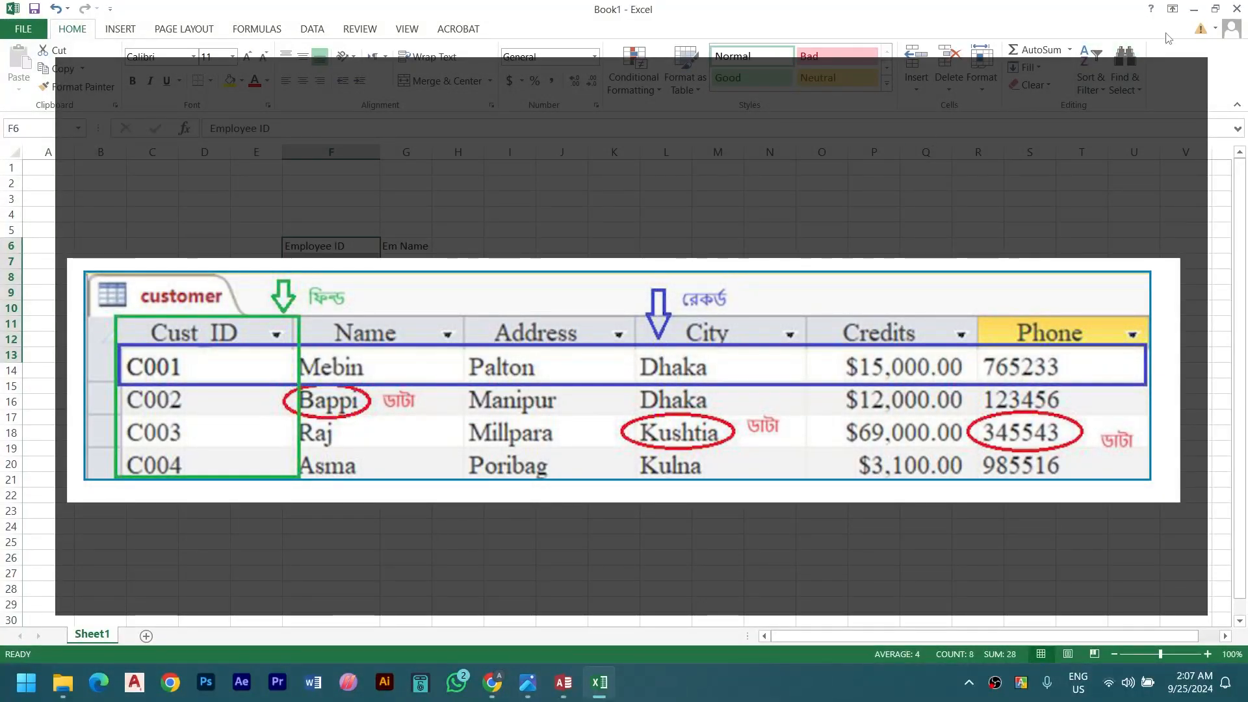
Switch back to the Access table design and review the data types available for the Employee ID field
left_click(1195, 11)
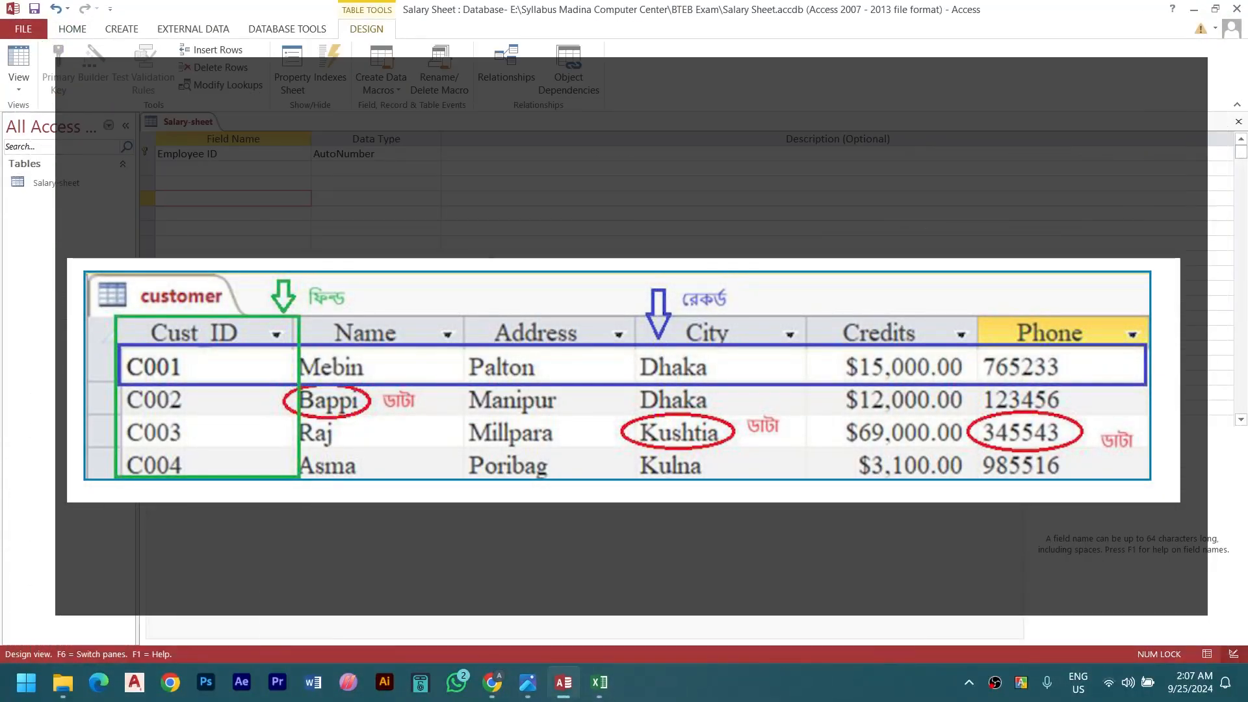
left_click(240, 156)
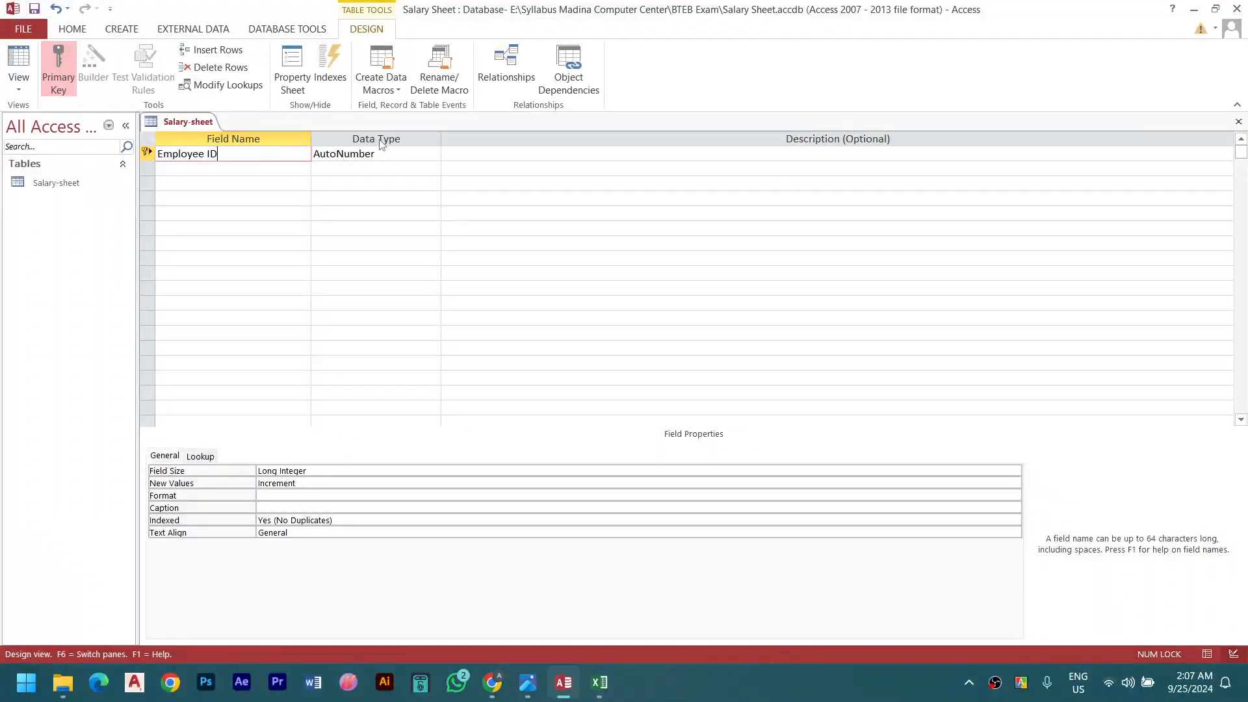
left_click(392, 156)
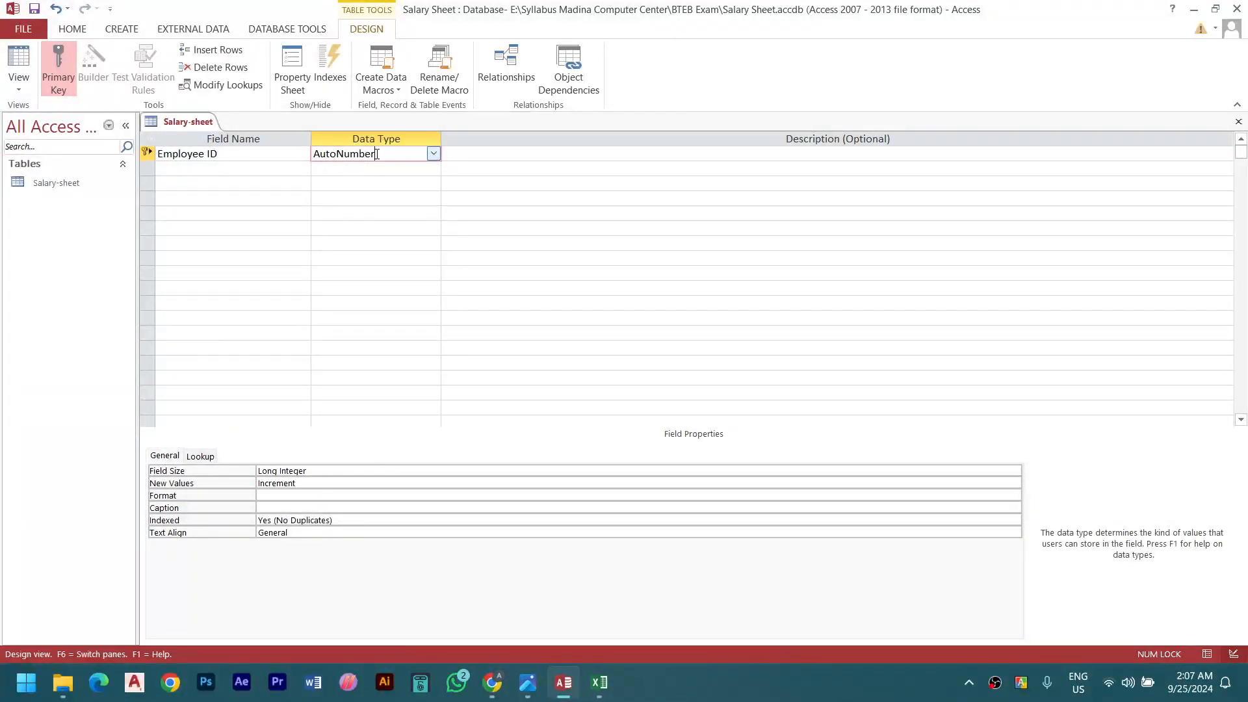
left_click(433, 156)
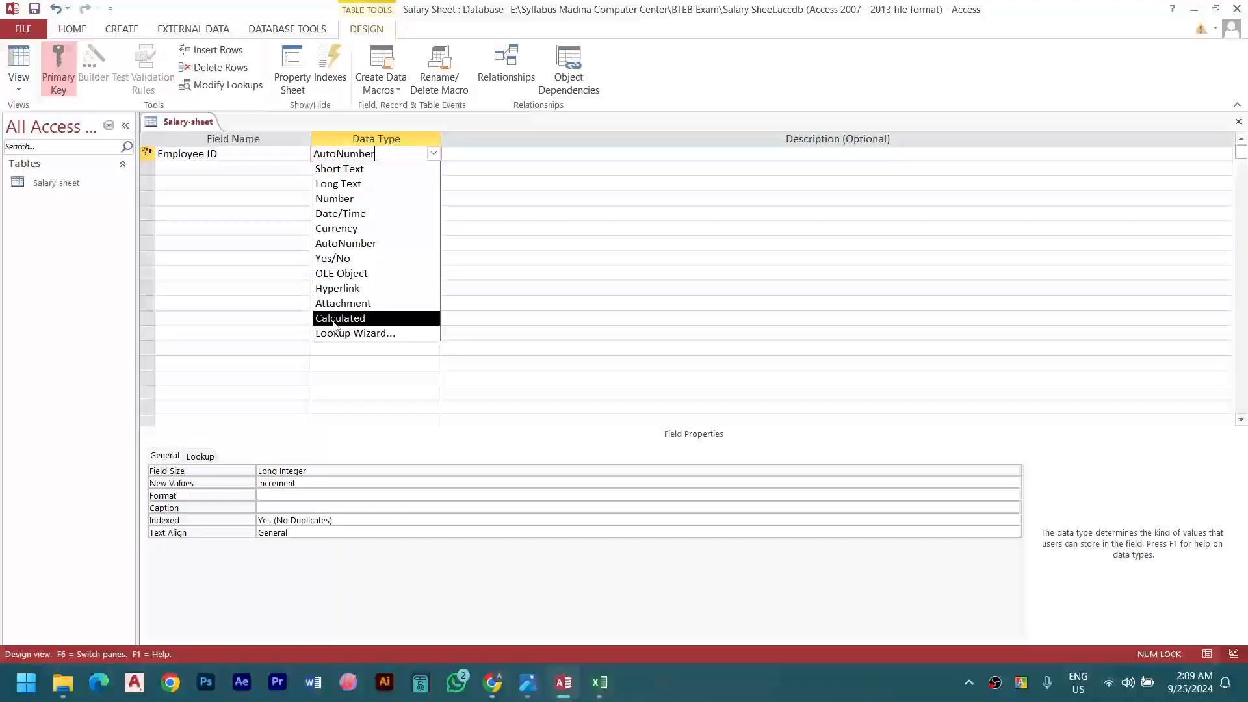
left_click(494, 213)
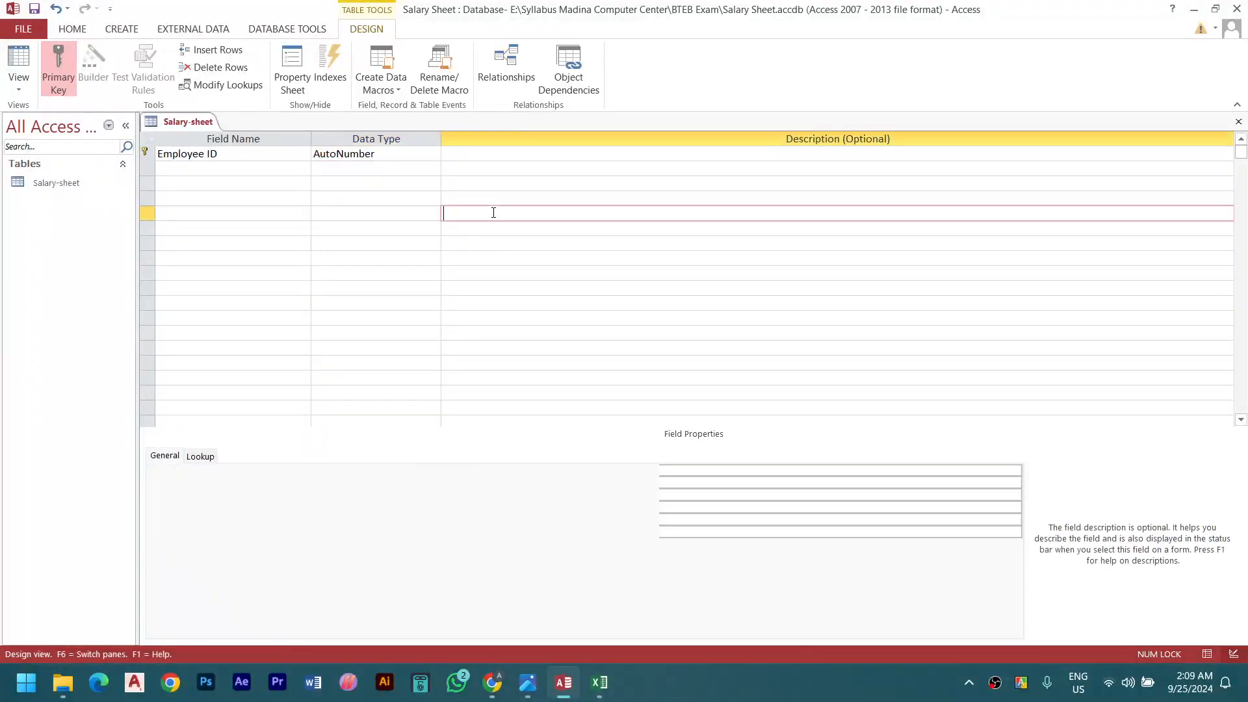
left_click(399, 154)
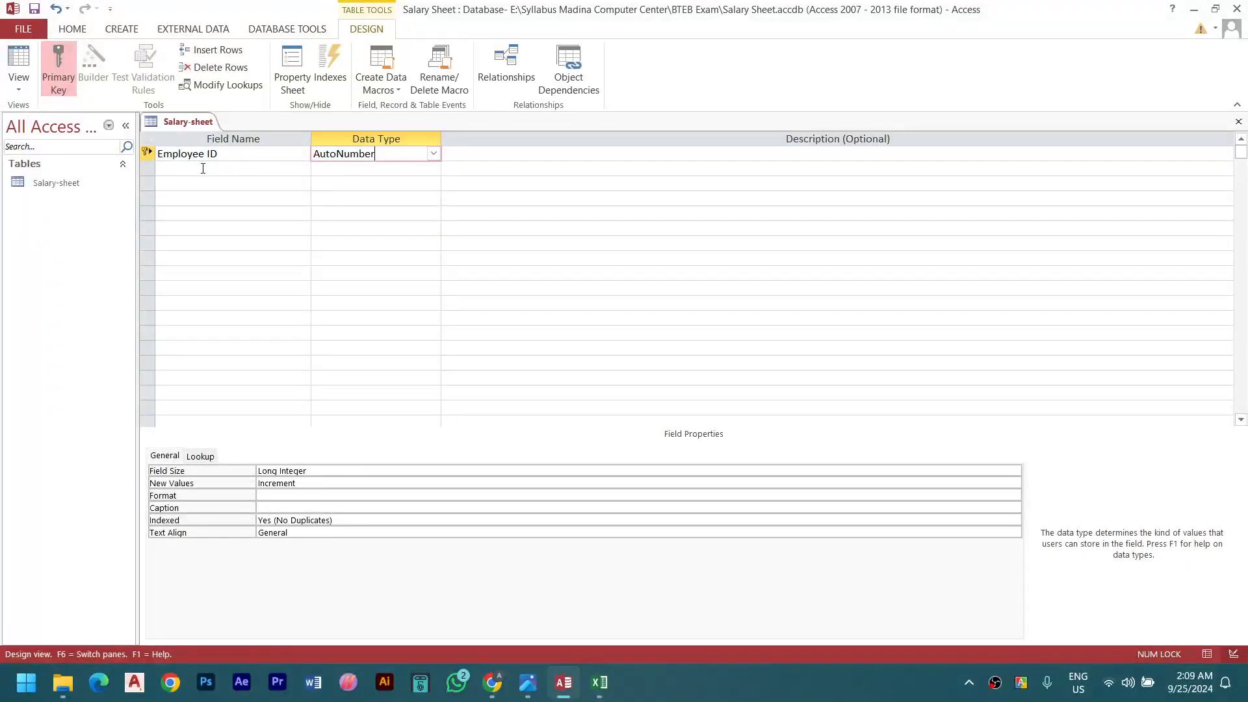
Add an Employee Name field with the Short Text data type below Employee ID
left_click(222, 171)
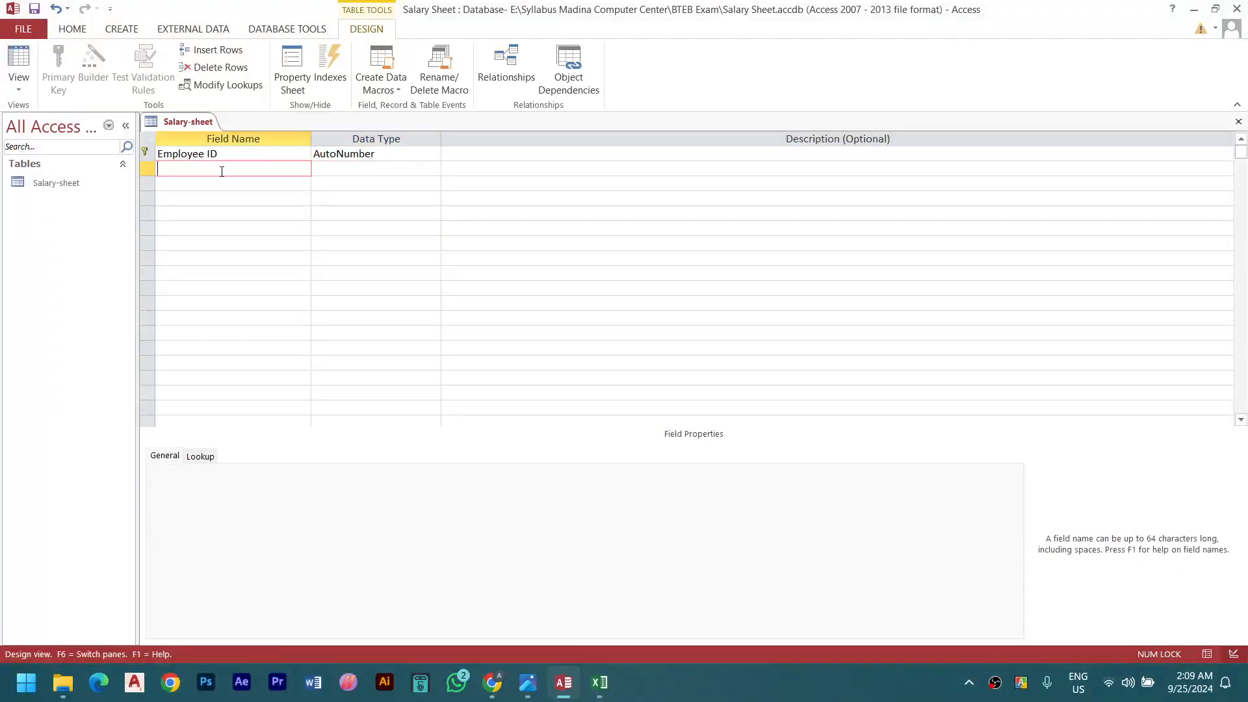
type("Employee Name")
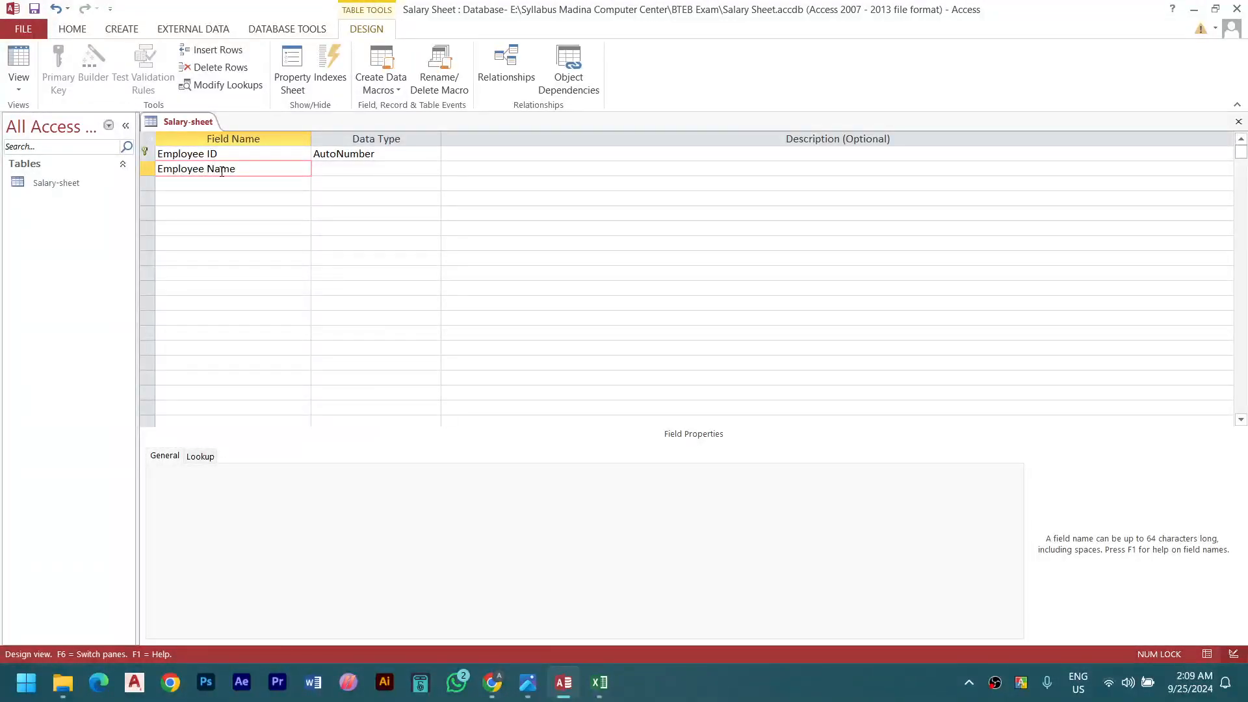
key("Tab")
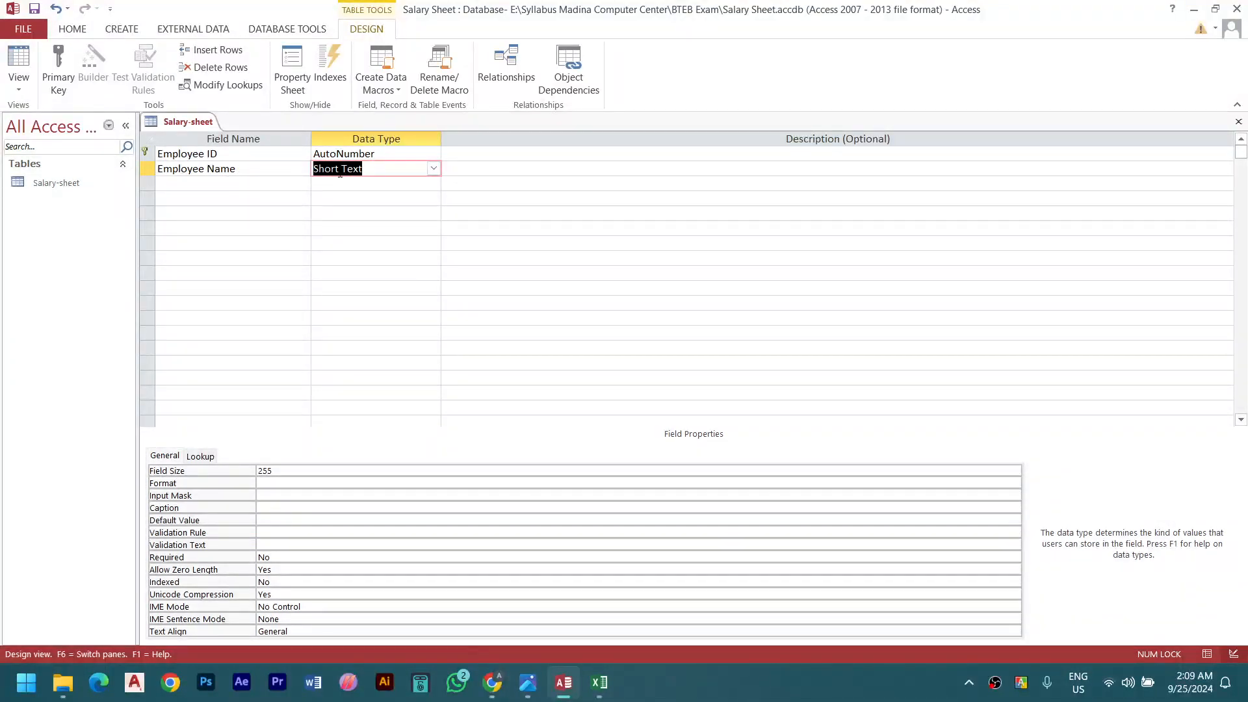
left_click(434, 169)
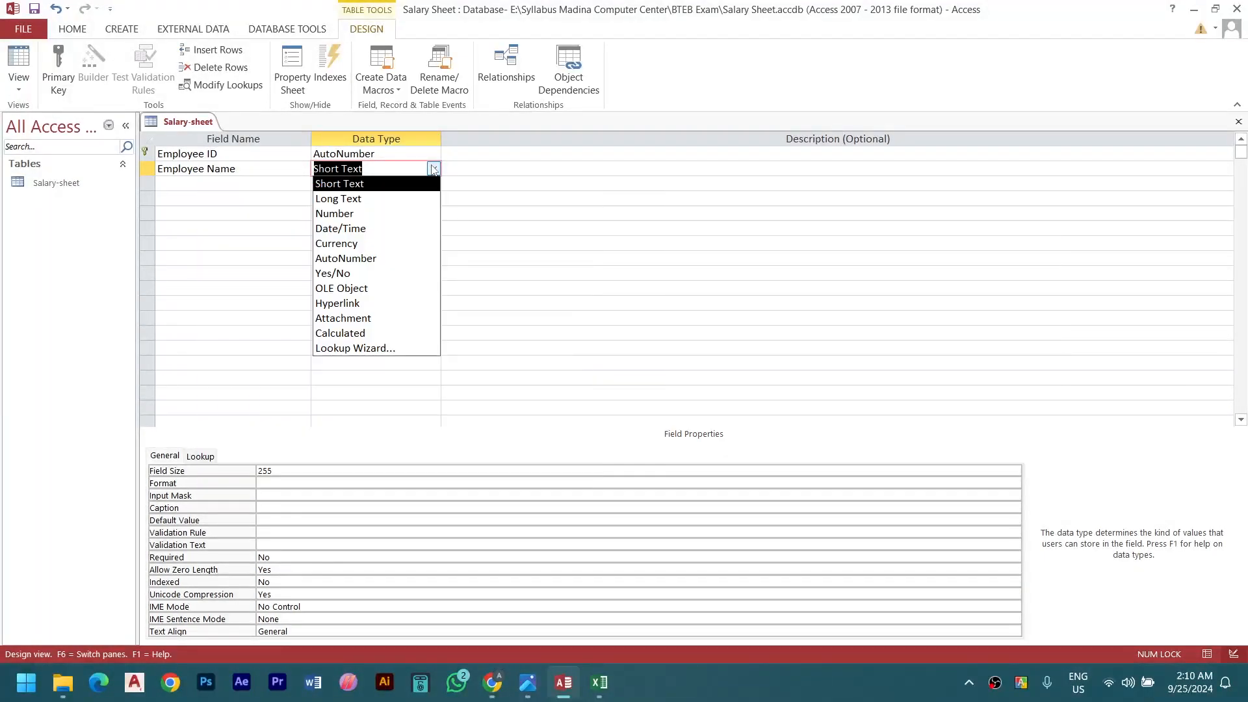
left_click(393, 184)
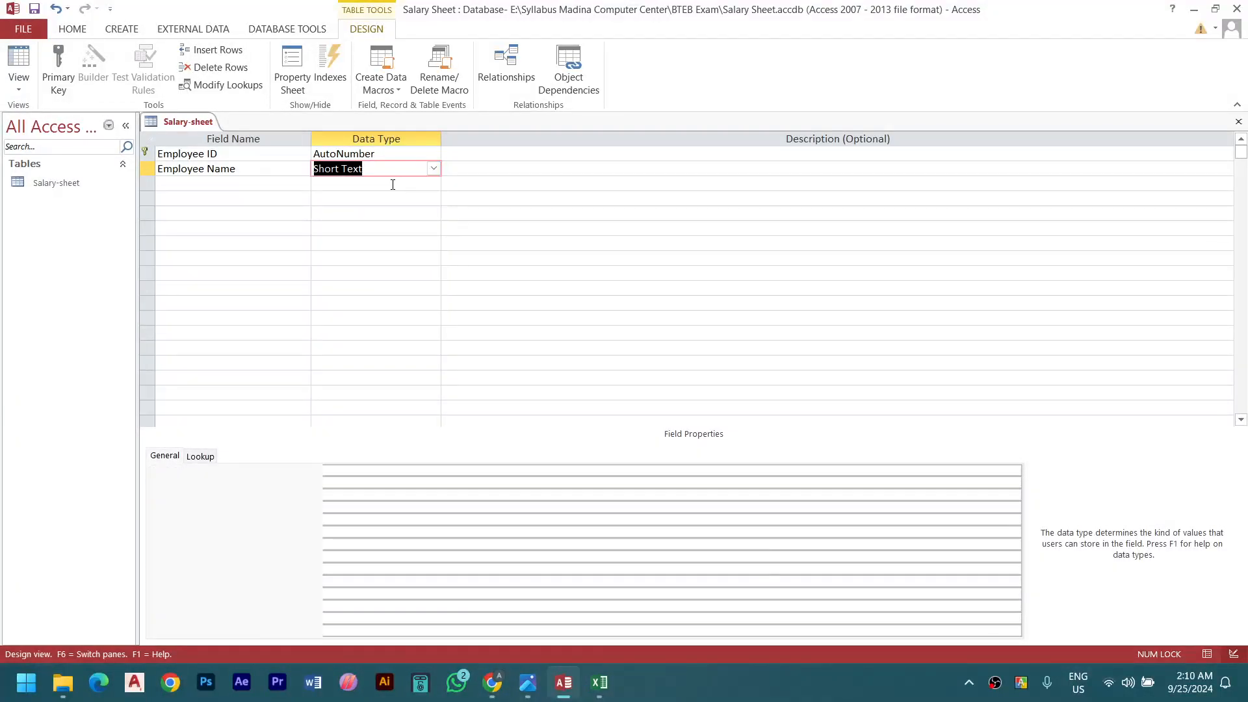
key("Tab")
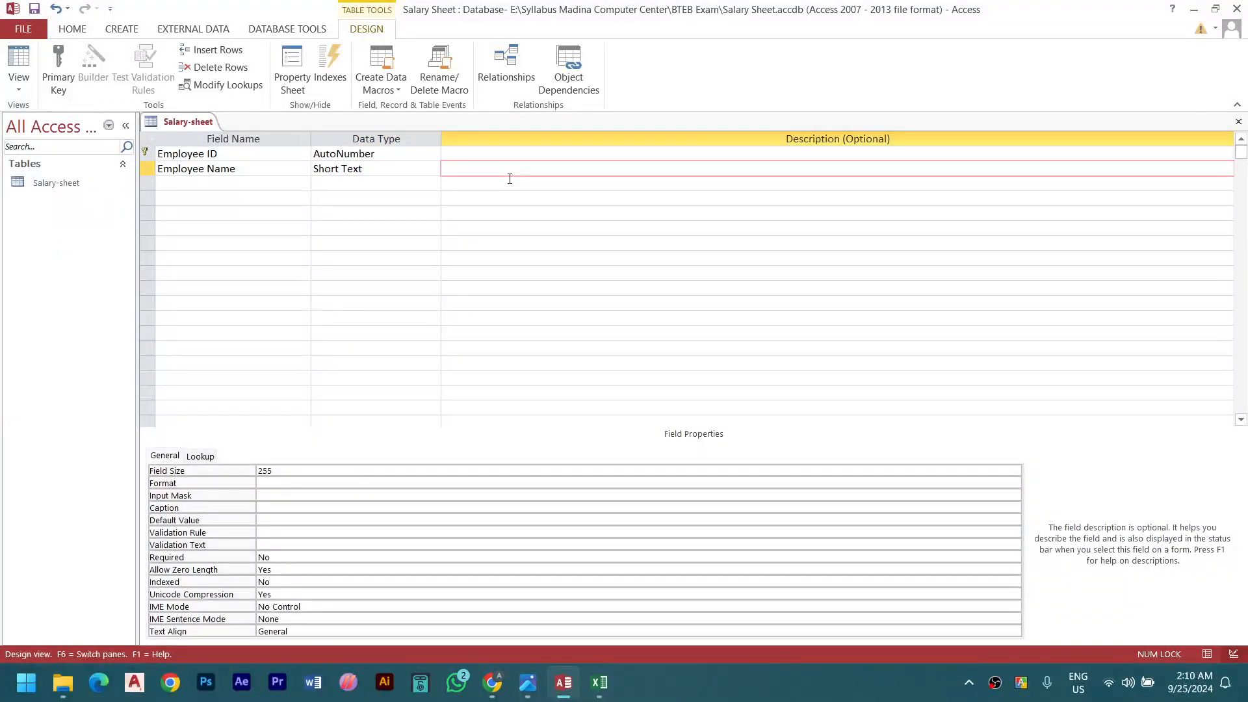
key("Tab")
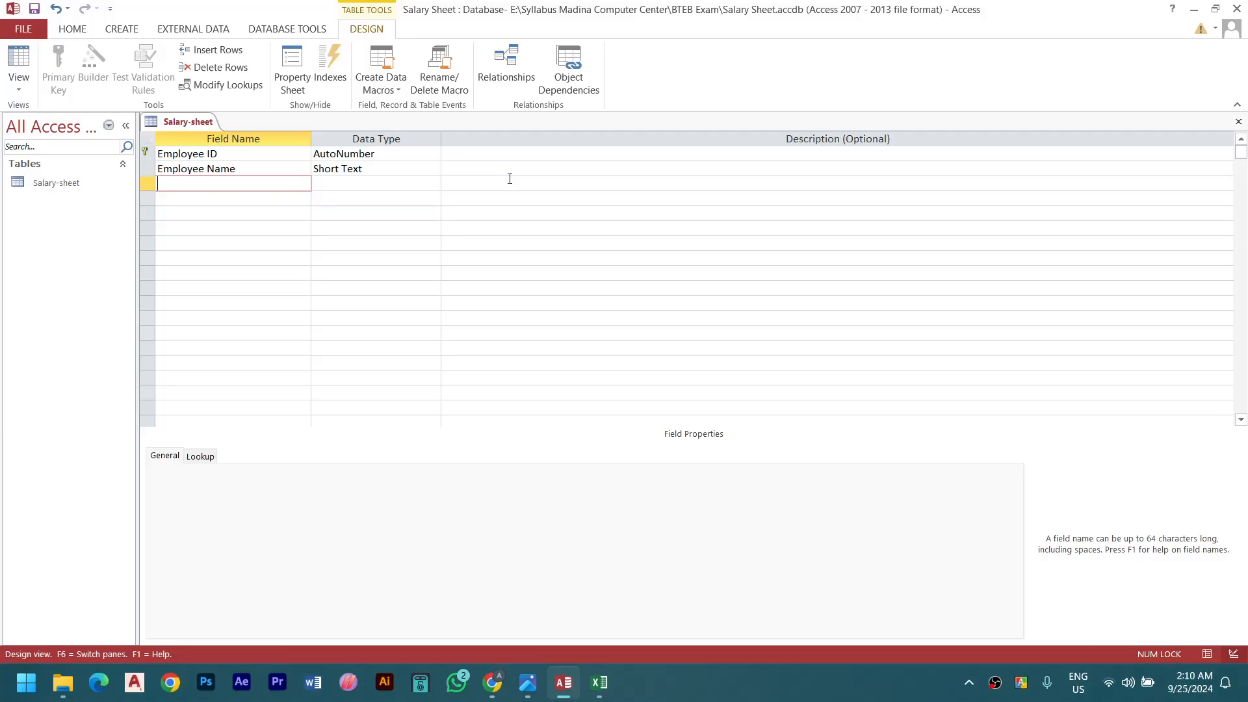
Add a Job Title field with the Short Text data type below Employee Name
type("Job Title")
key("Tab")
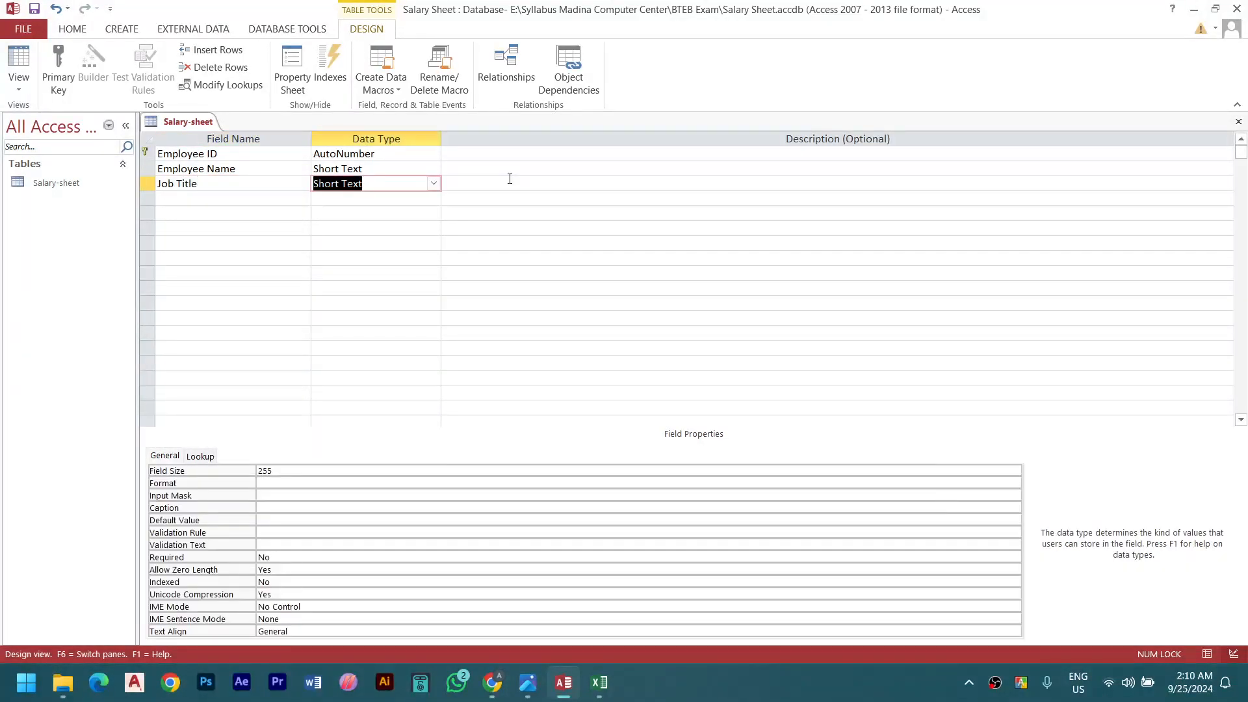
key("Tab")
key("Tab")
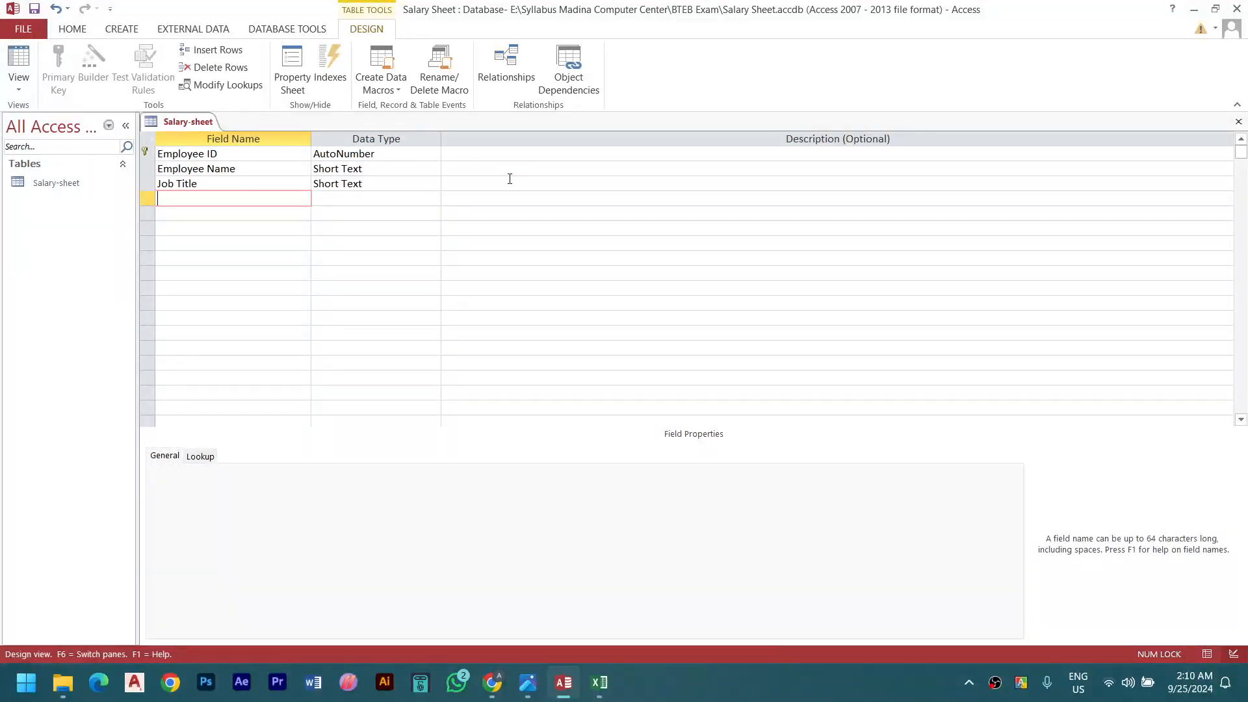
Add a Salary field below Job Title and set its data type to Currency
type("Salary")
key("Tab")
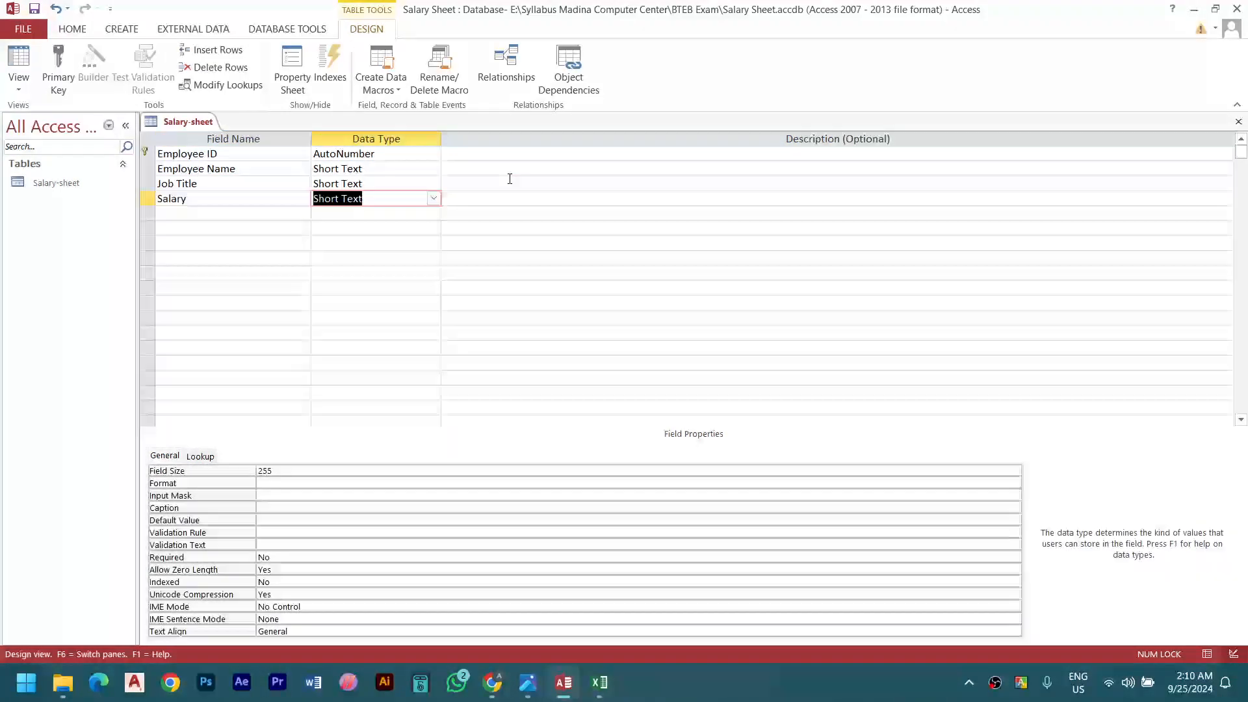
left_click(434, 199)
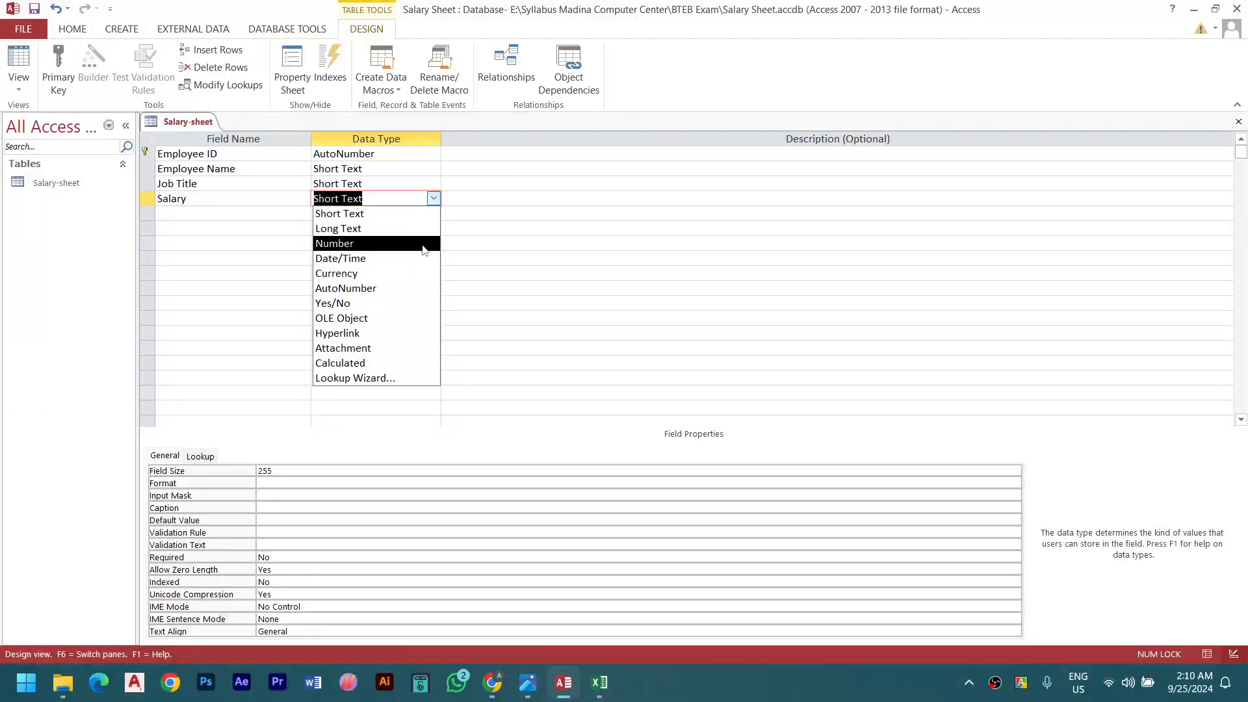
left_click(391, 276)
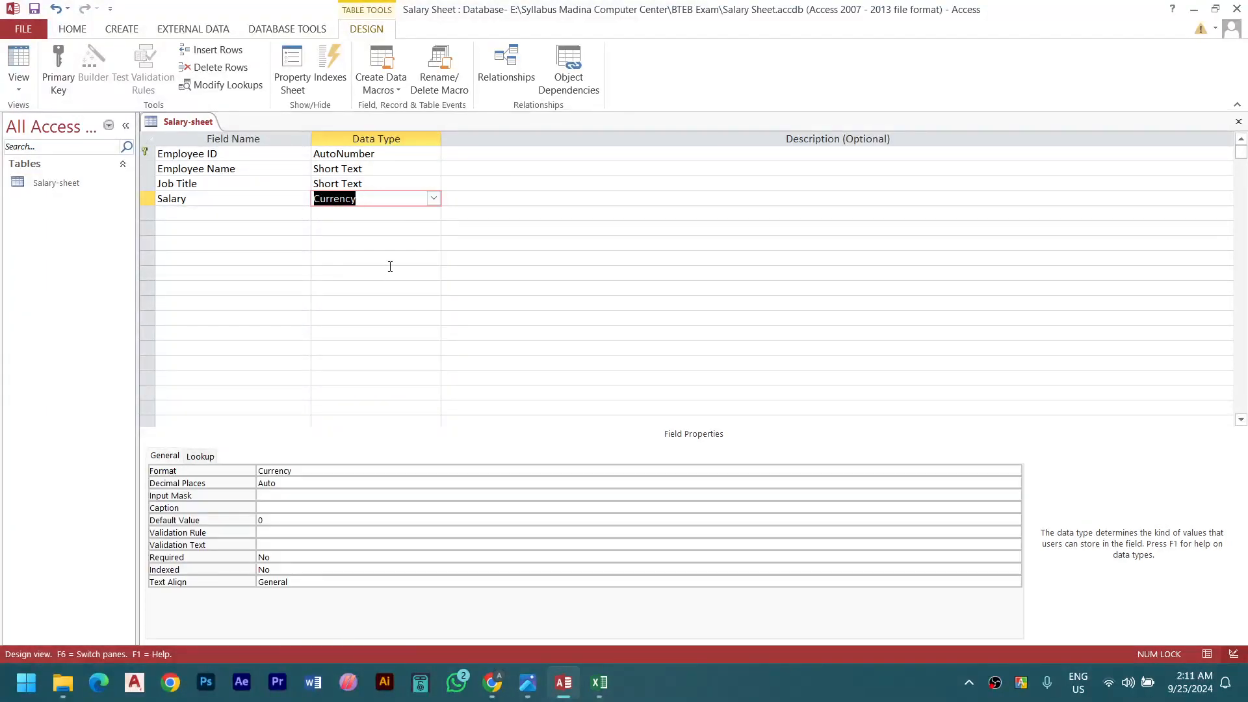
left_click(477, 203)
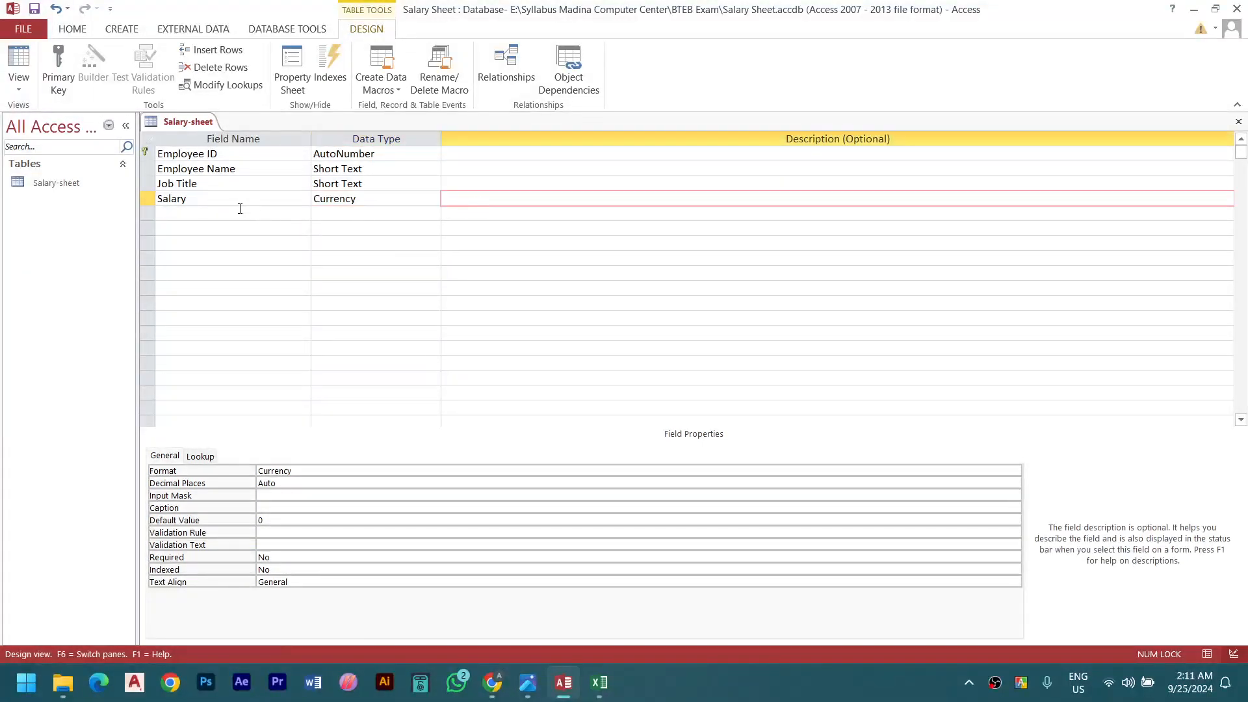
left_click(215, 214)
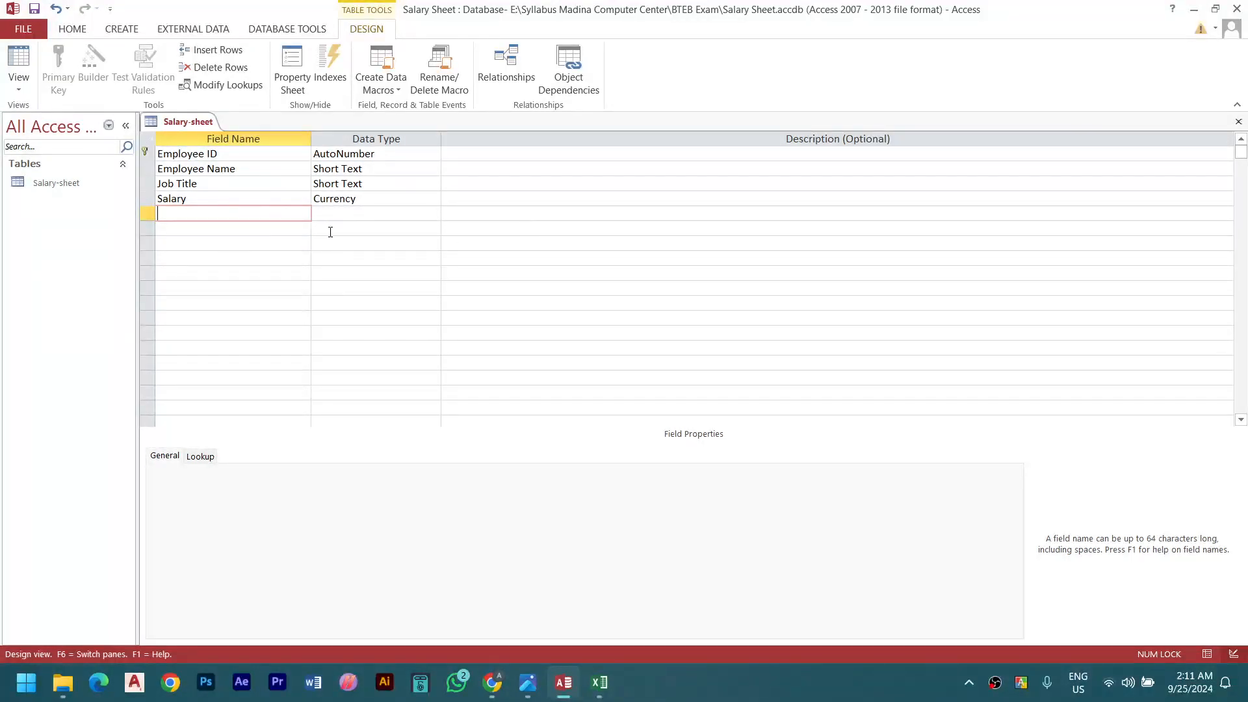
Save the Salary-sheet table and switch it between Datasheet View and Design View, ending in Datasheet View
left_click(18, 62)
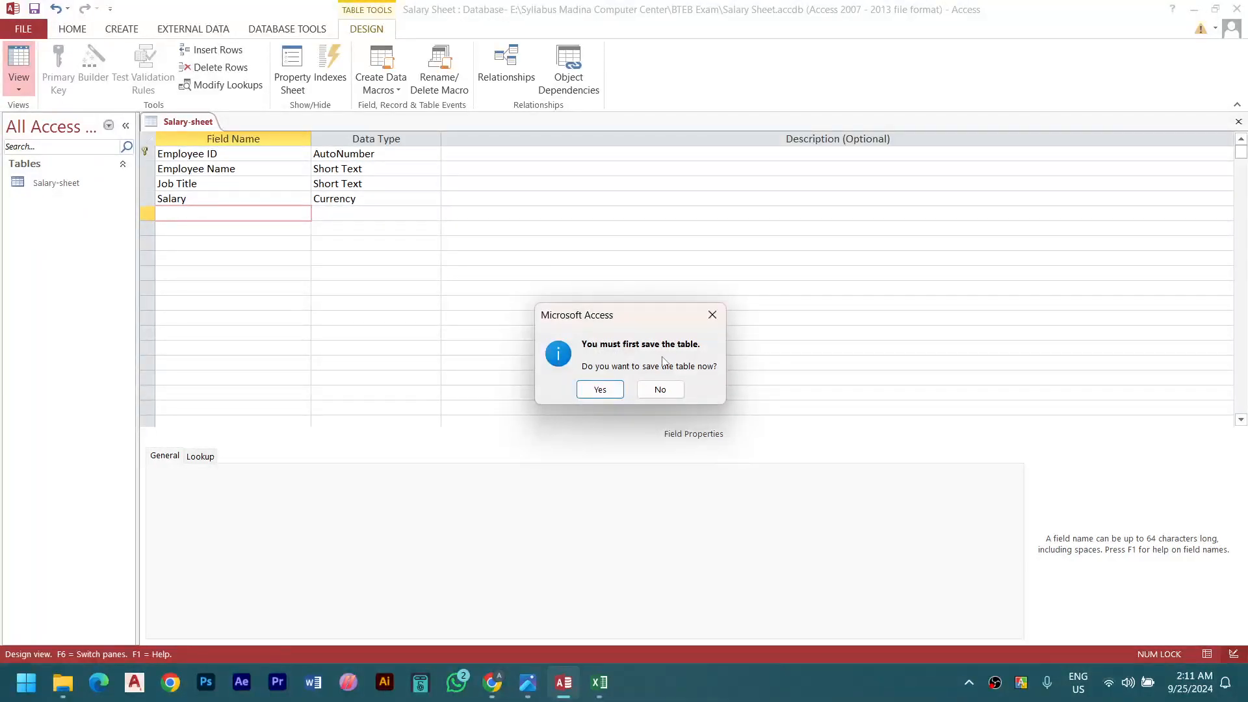
left_click(600, 390)
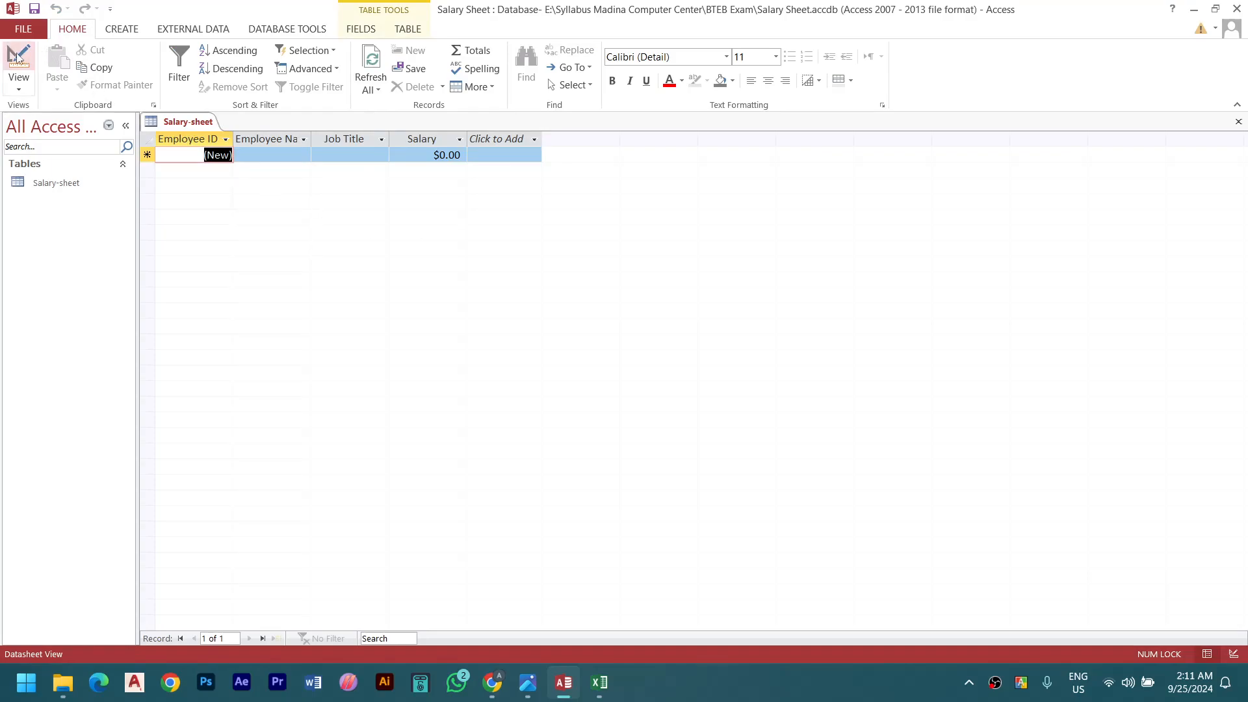
left_click(19, 81)
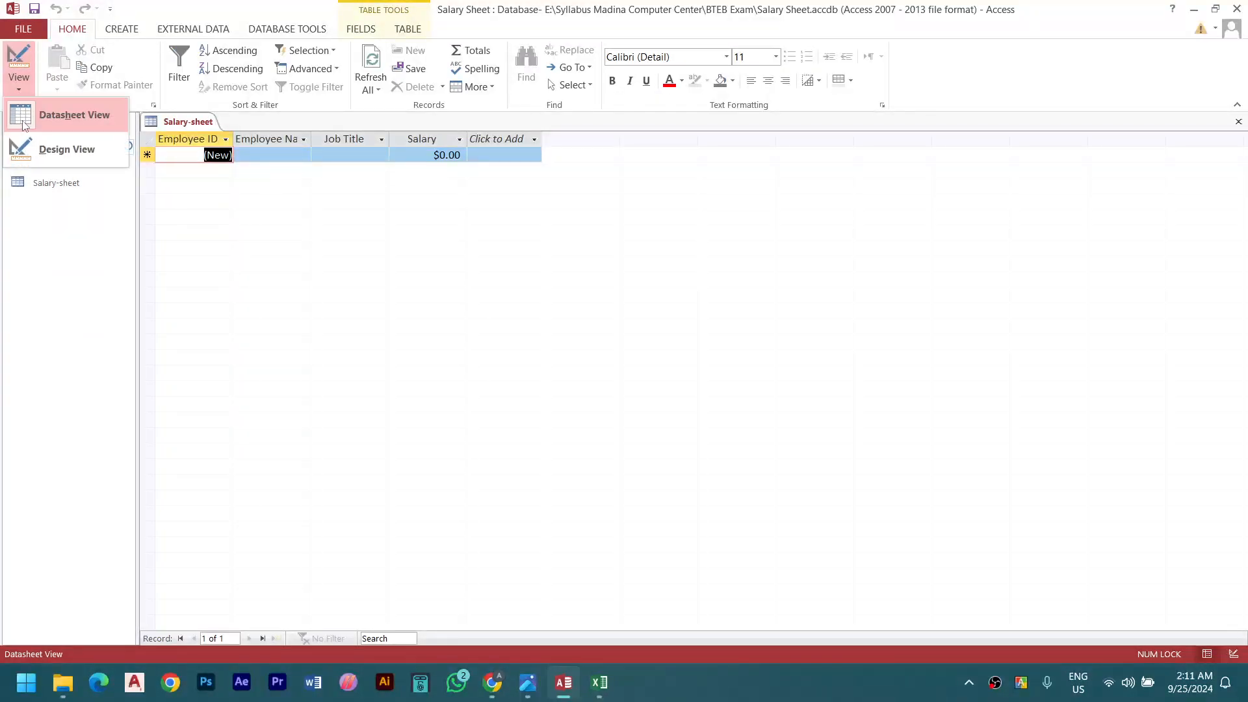
left_click(72, 153)
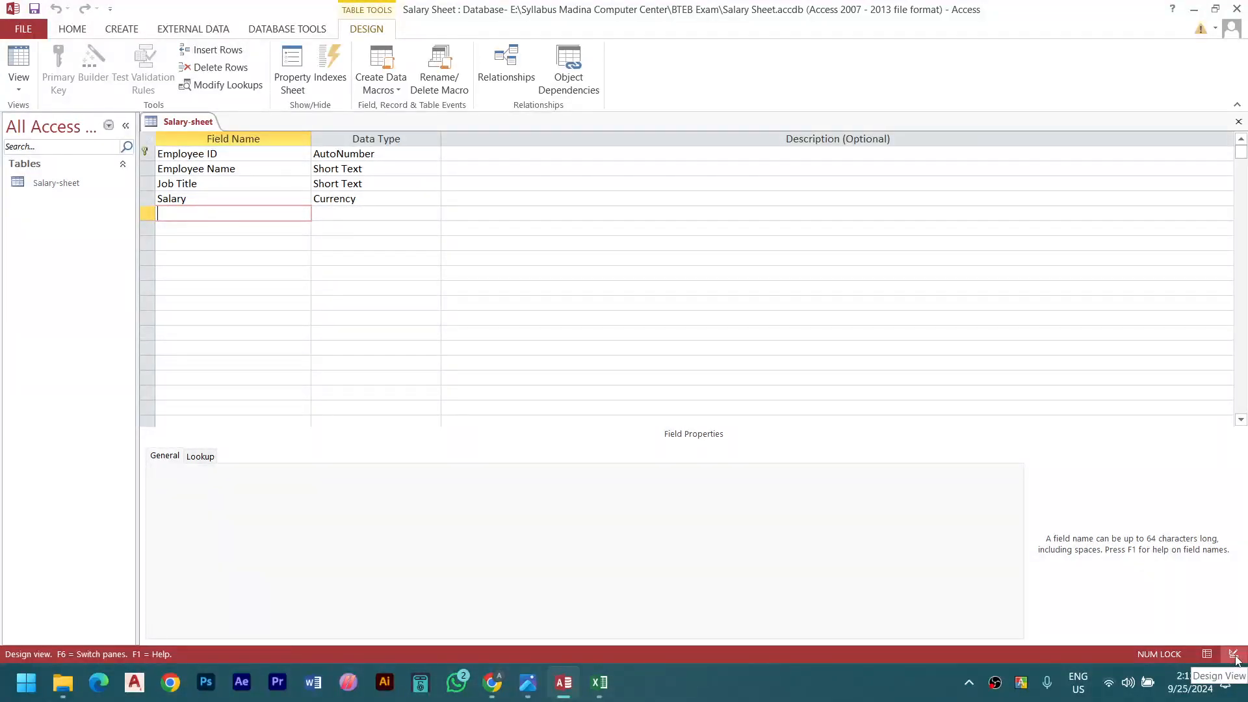
left_click(1210, 656)
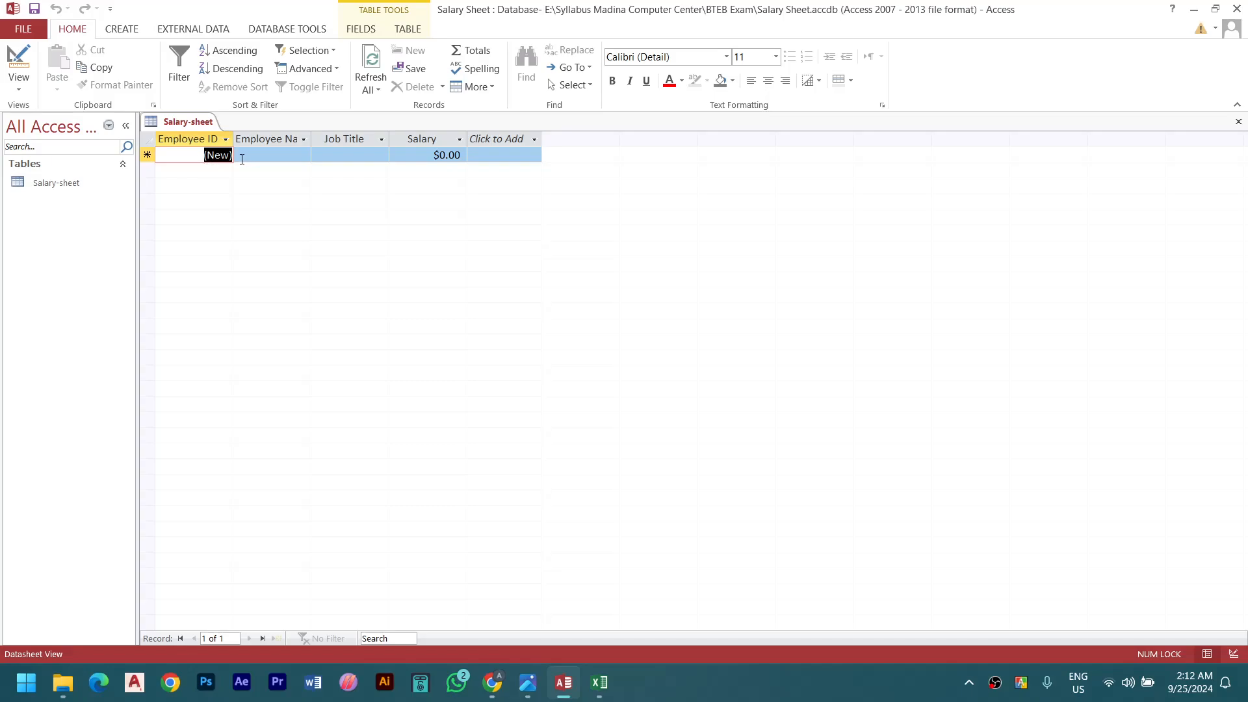
Return the table to Design View and set the Format property of the Employee ID field to EM00
left_click(19, 63)
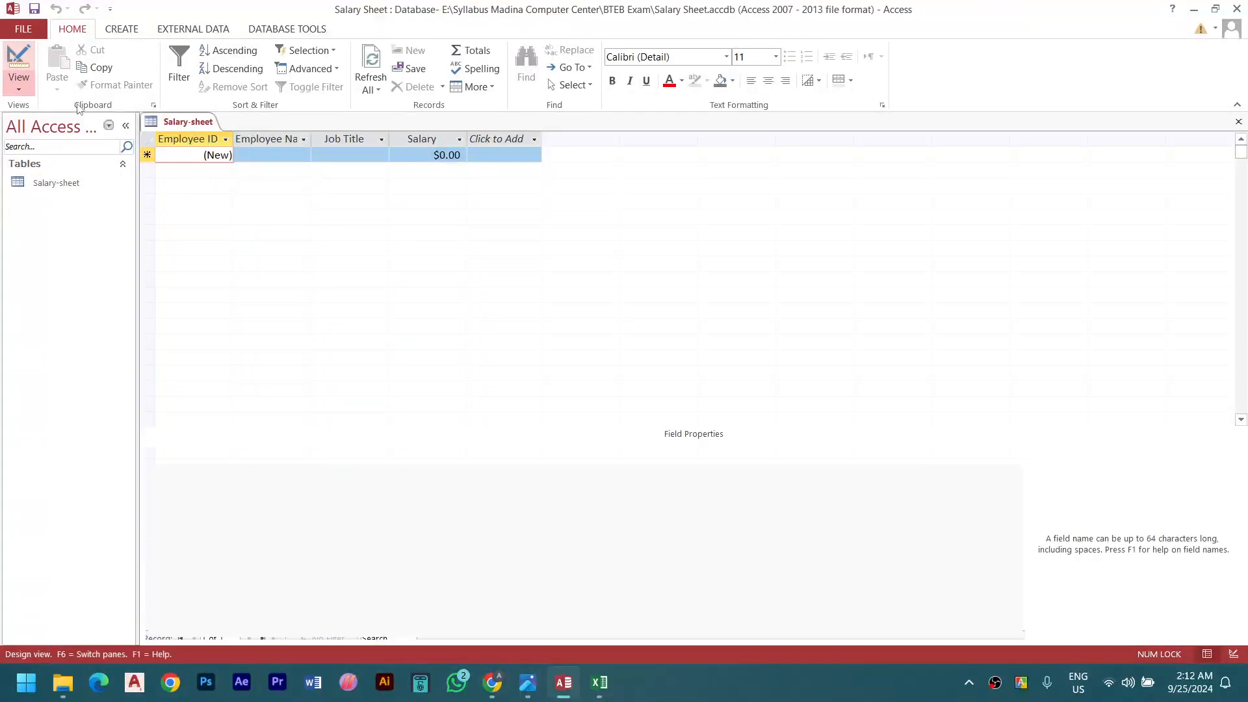
left_click(258, 159)
left_click(369, 154)
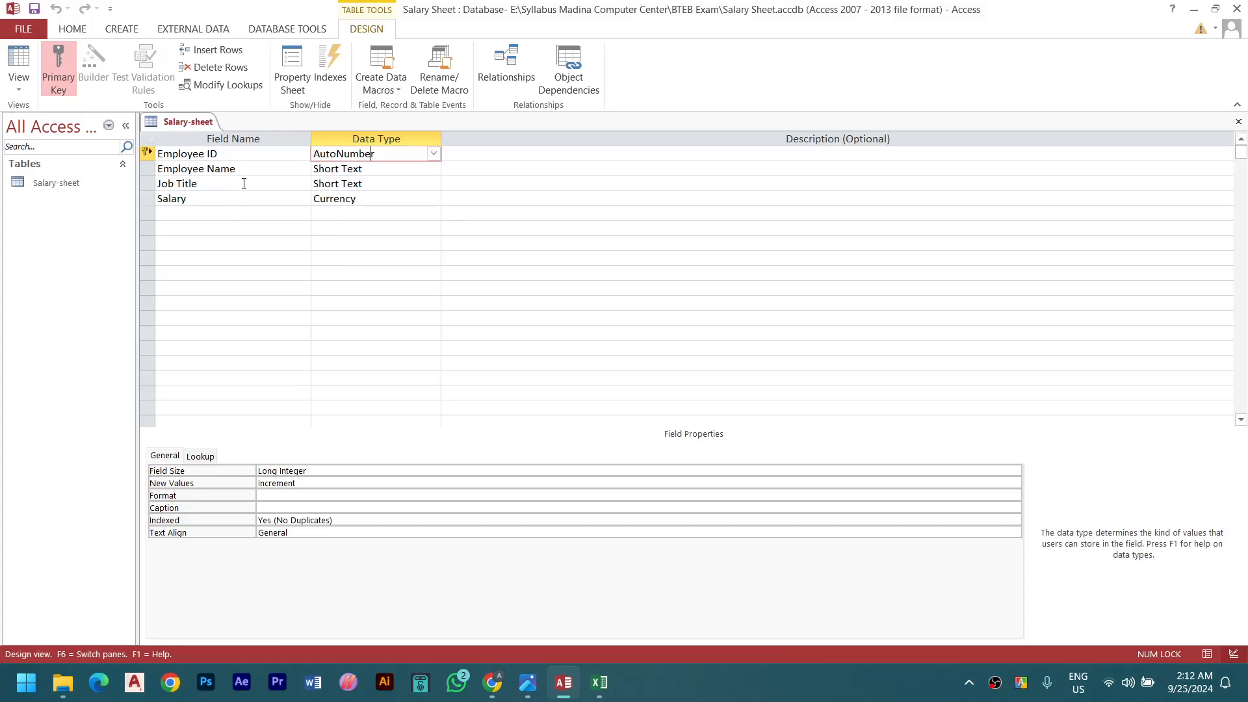
left_click(285, 162)
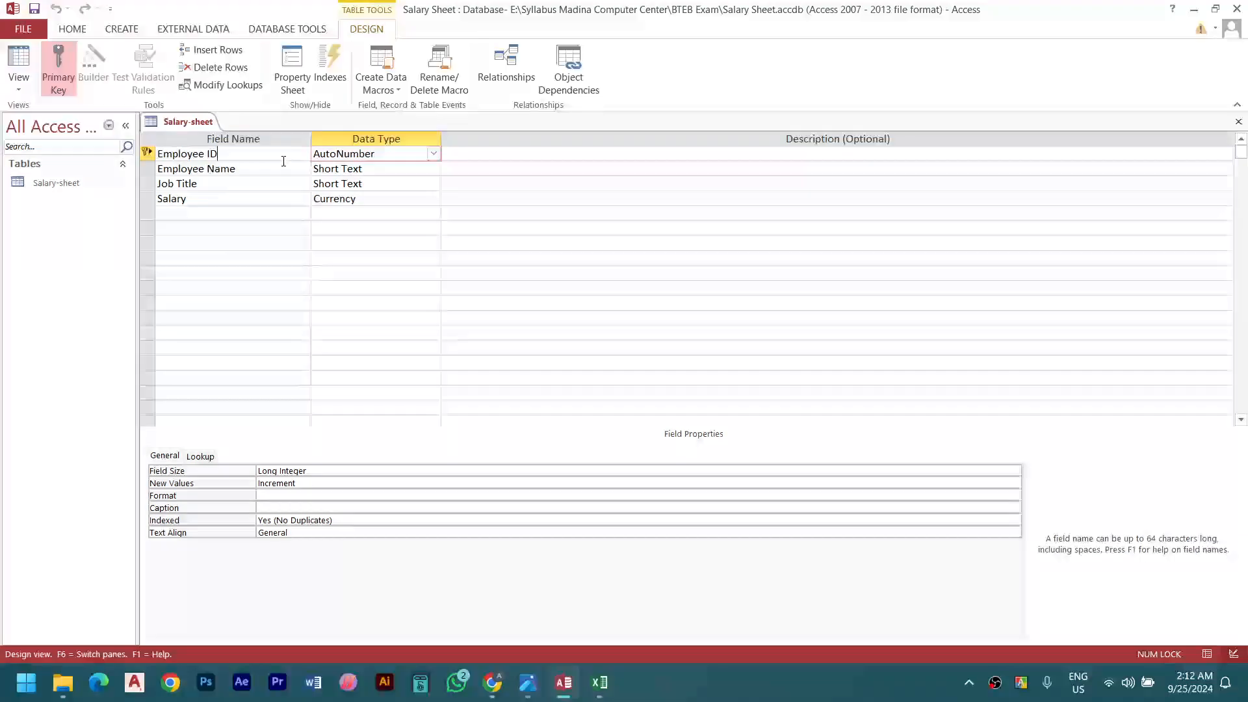
left_click(398, 155)
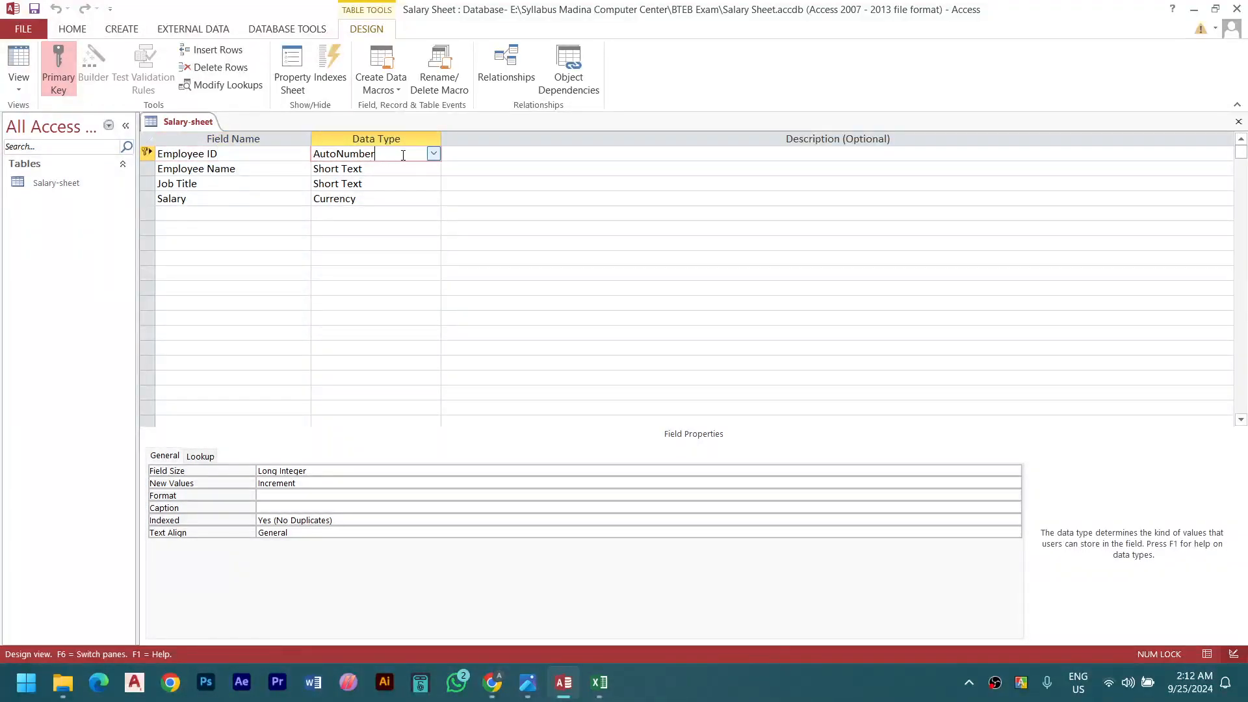
left_click(273, 154)
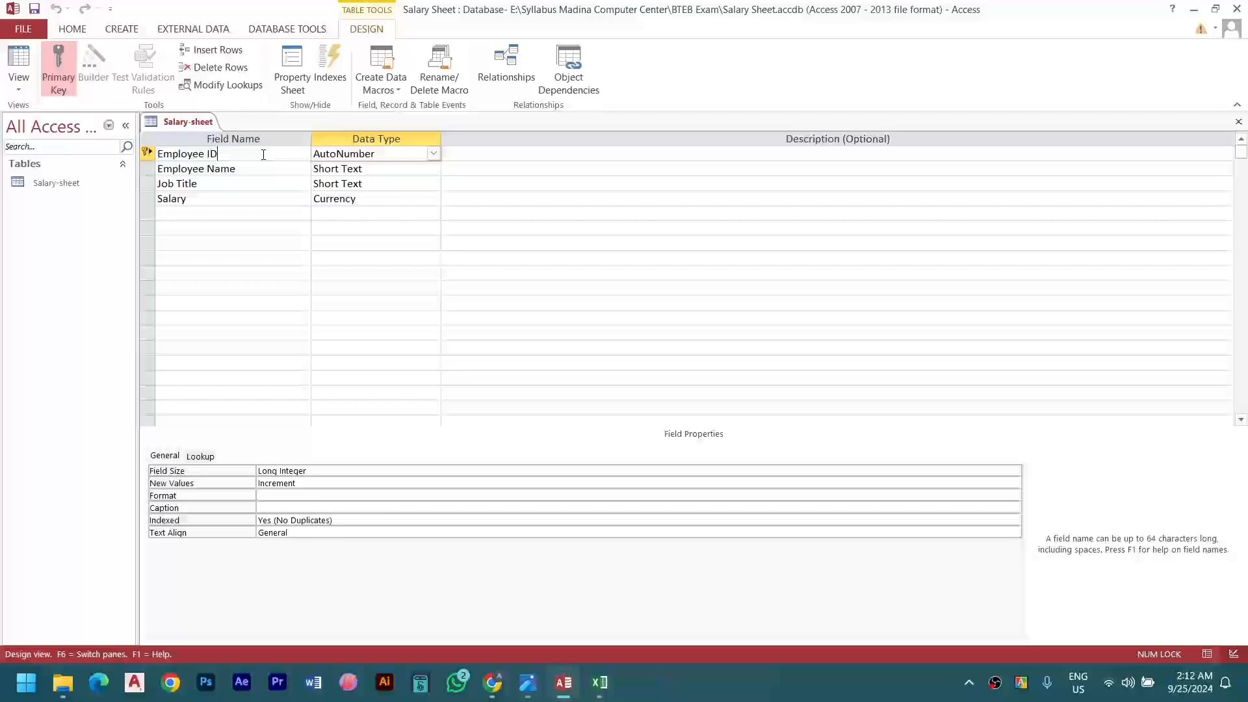
left_click(384, 160)
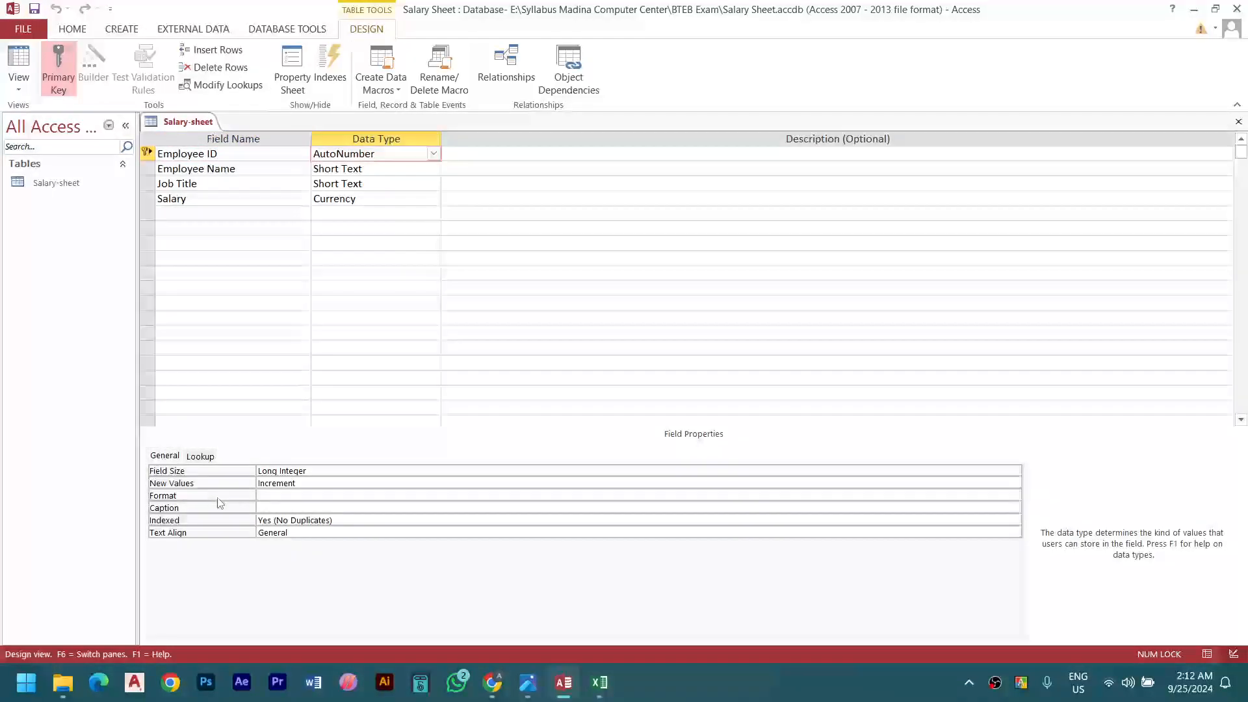
left_click(284, 499)
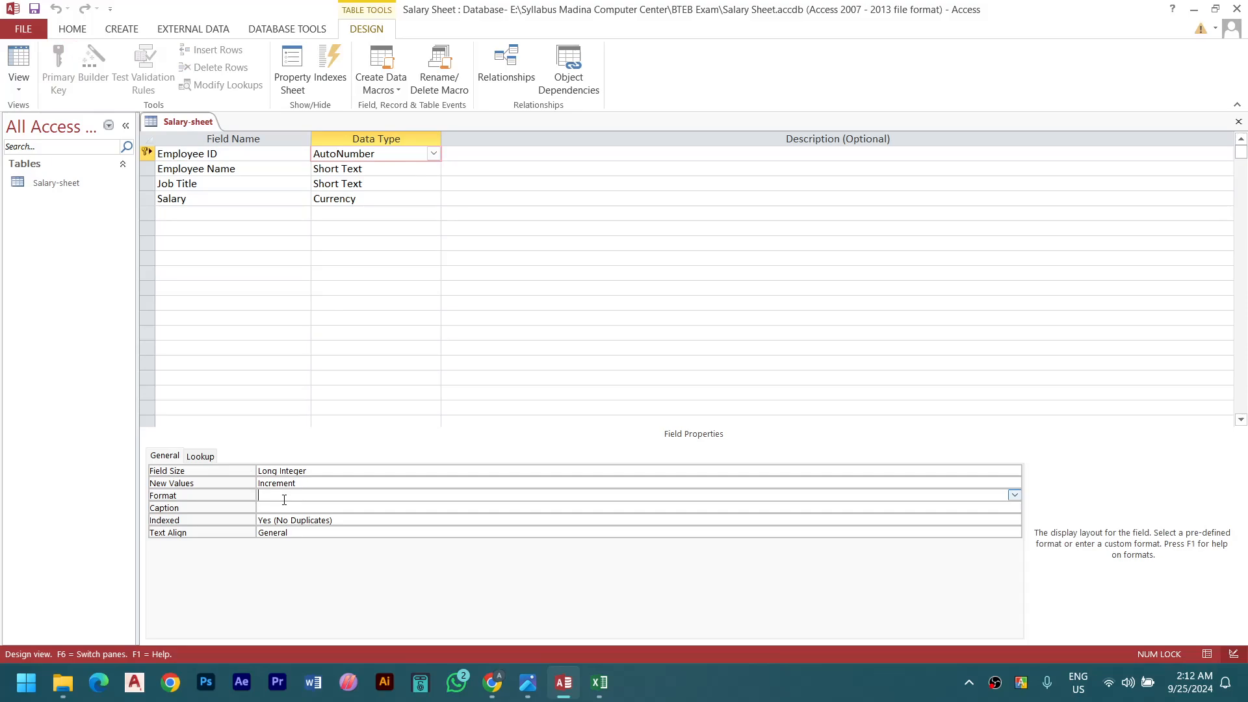
type("EM00")
left_click_drag(259, 496, 281, 495)
left_click(281, 496)
left_click(282, 496)
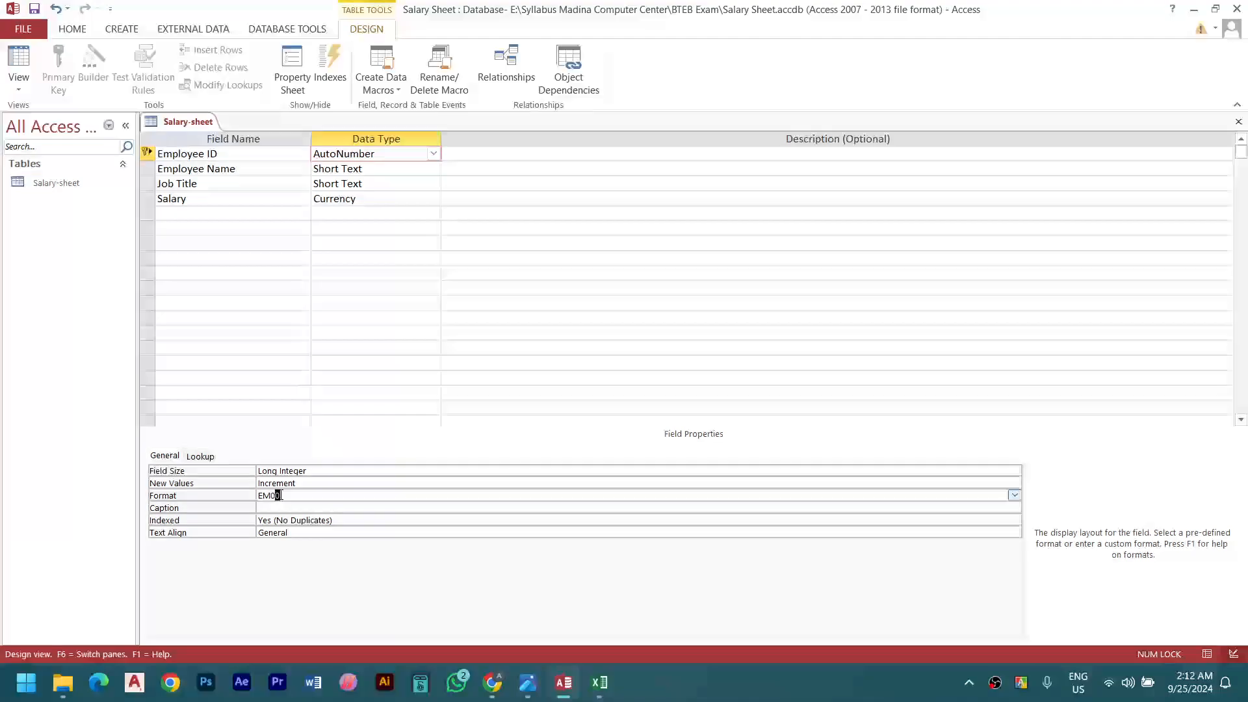
Confirm the EM00 format for Employee ID, save the table and switch it to Datasheet View
left_click(294, 496)
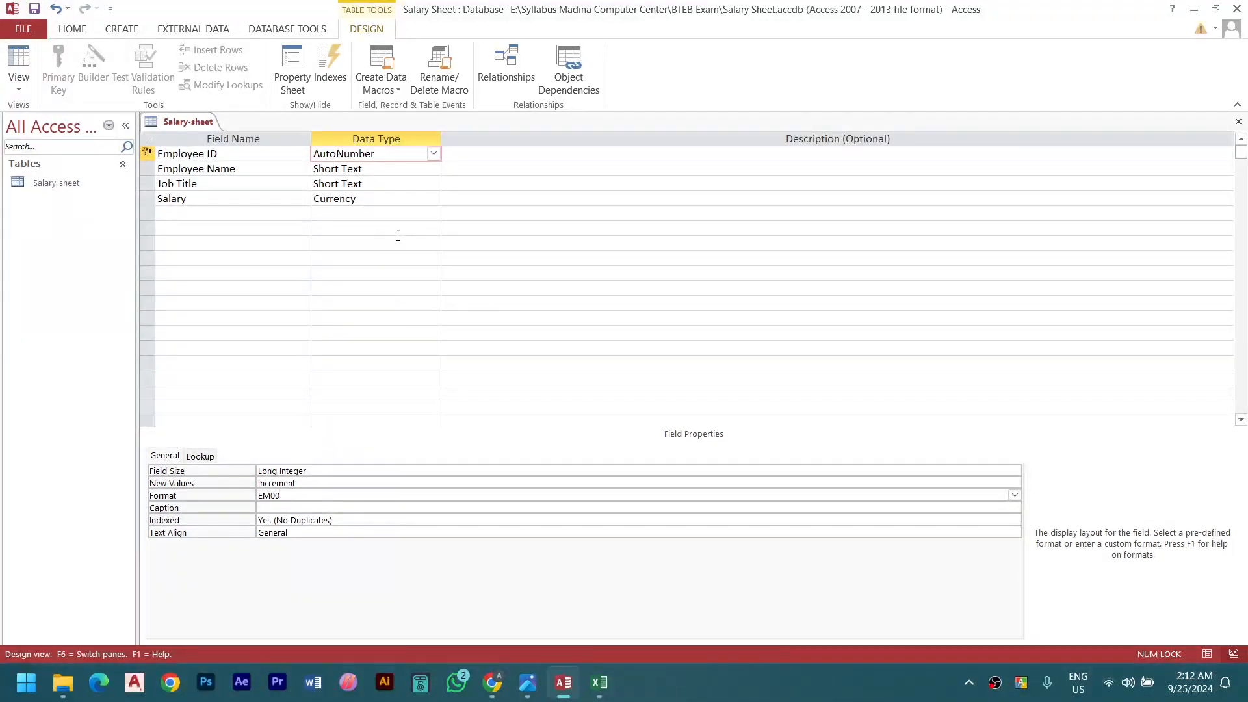
left_click(26, 65)
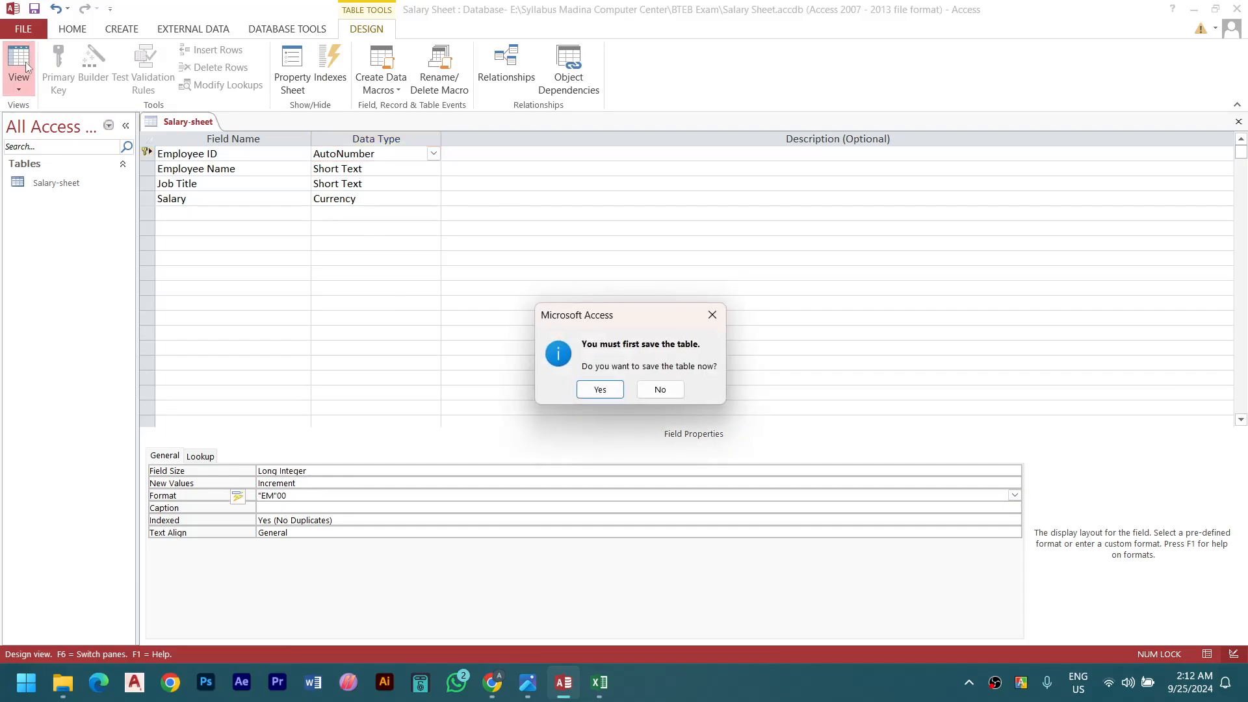
left_click(601, 390)
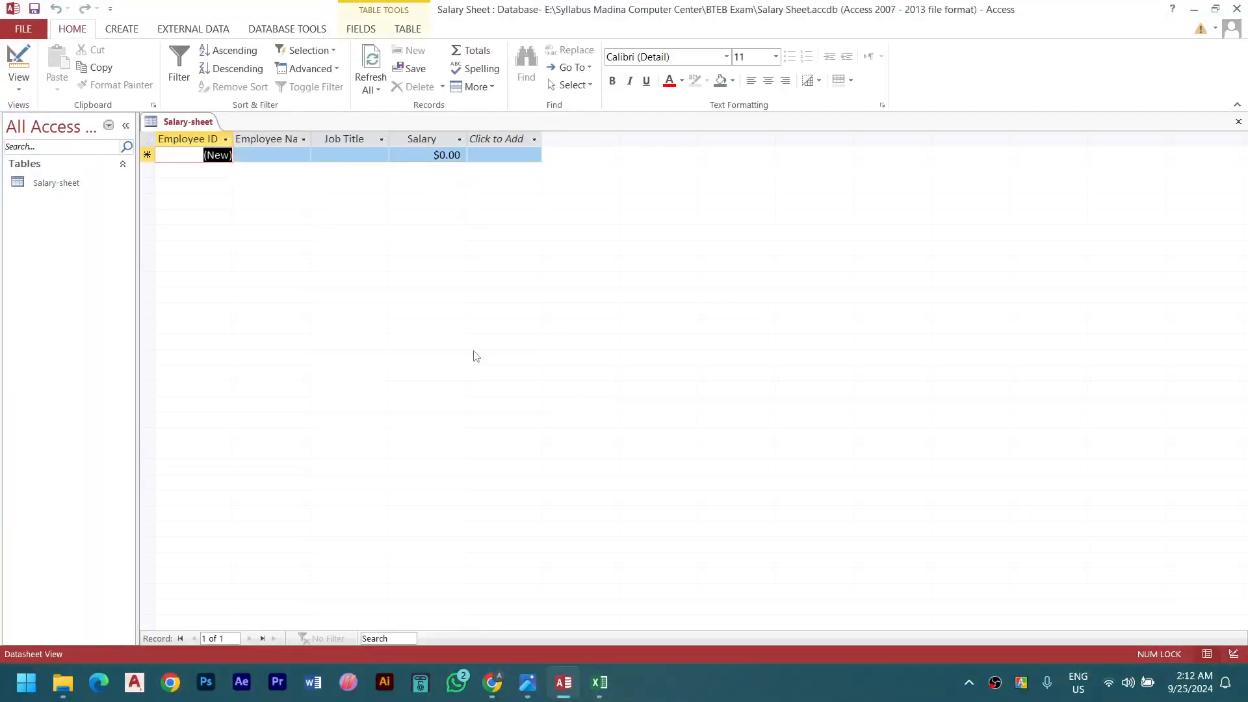
Fill in the first record with the employee's name, the job title Director and a salary of 100000
left_click(263, 156)
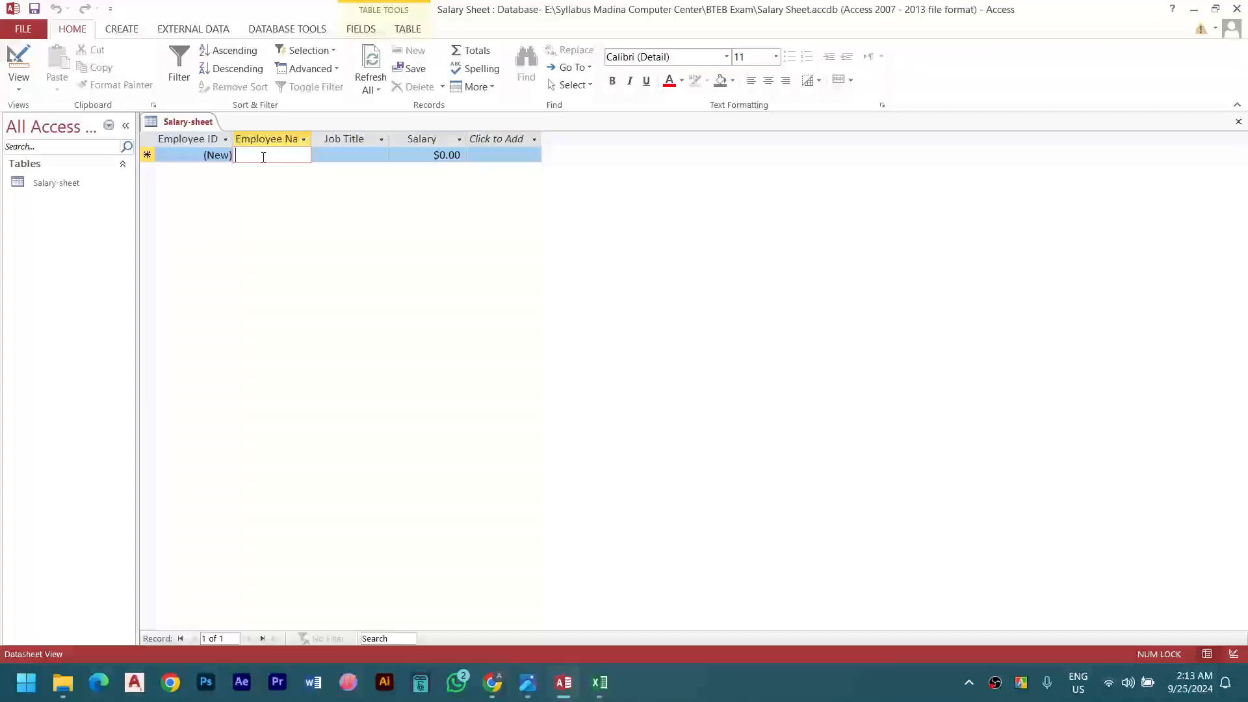
type("Abdulla")
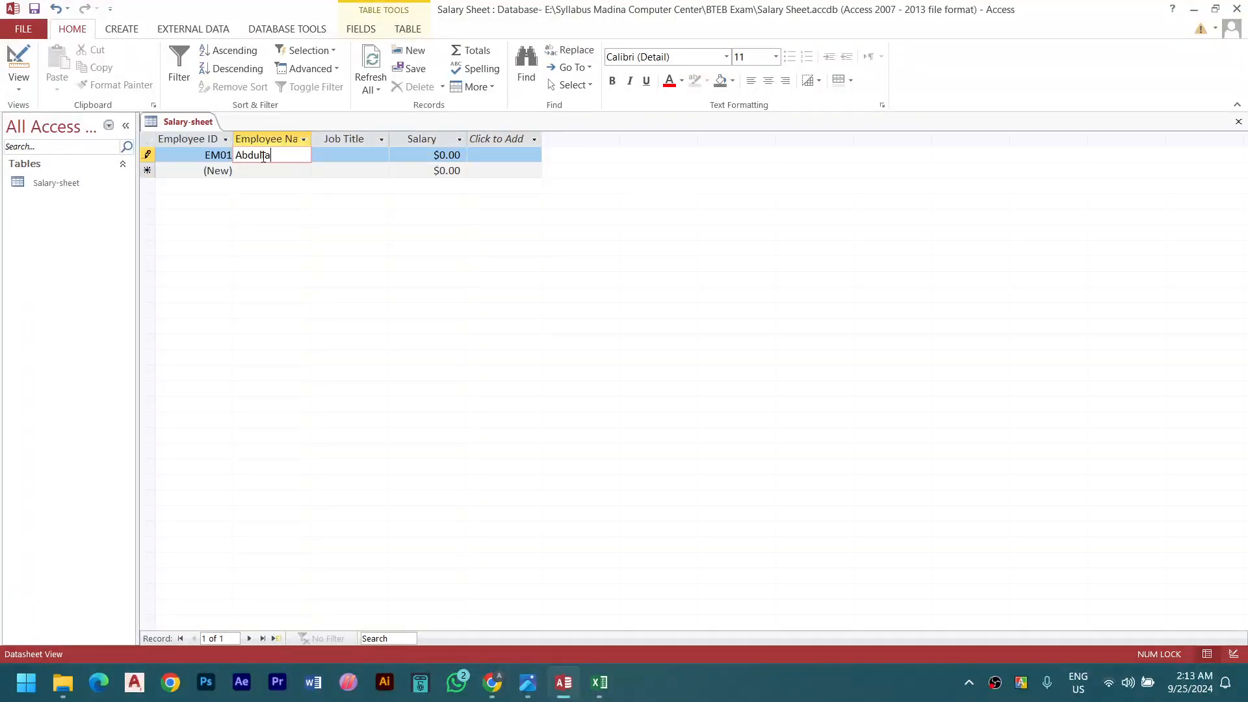
type("h")
key("Tab")
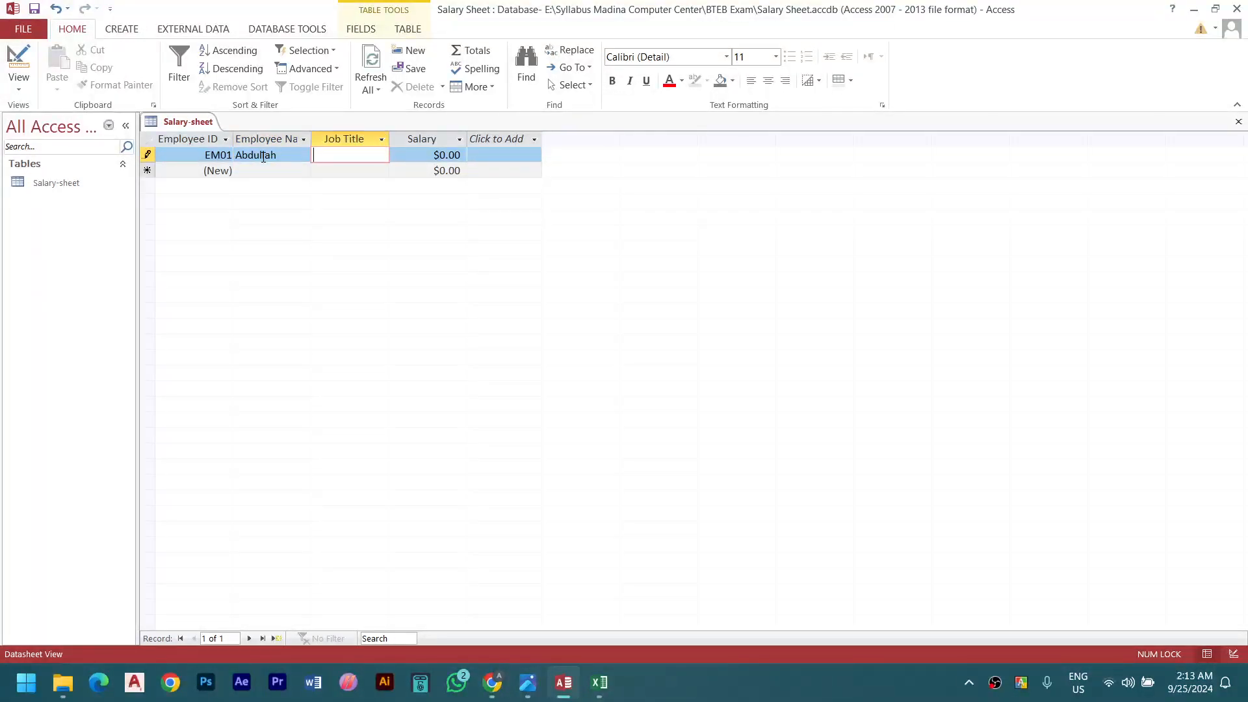
type("Director")
key("Tab")
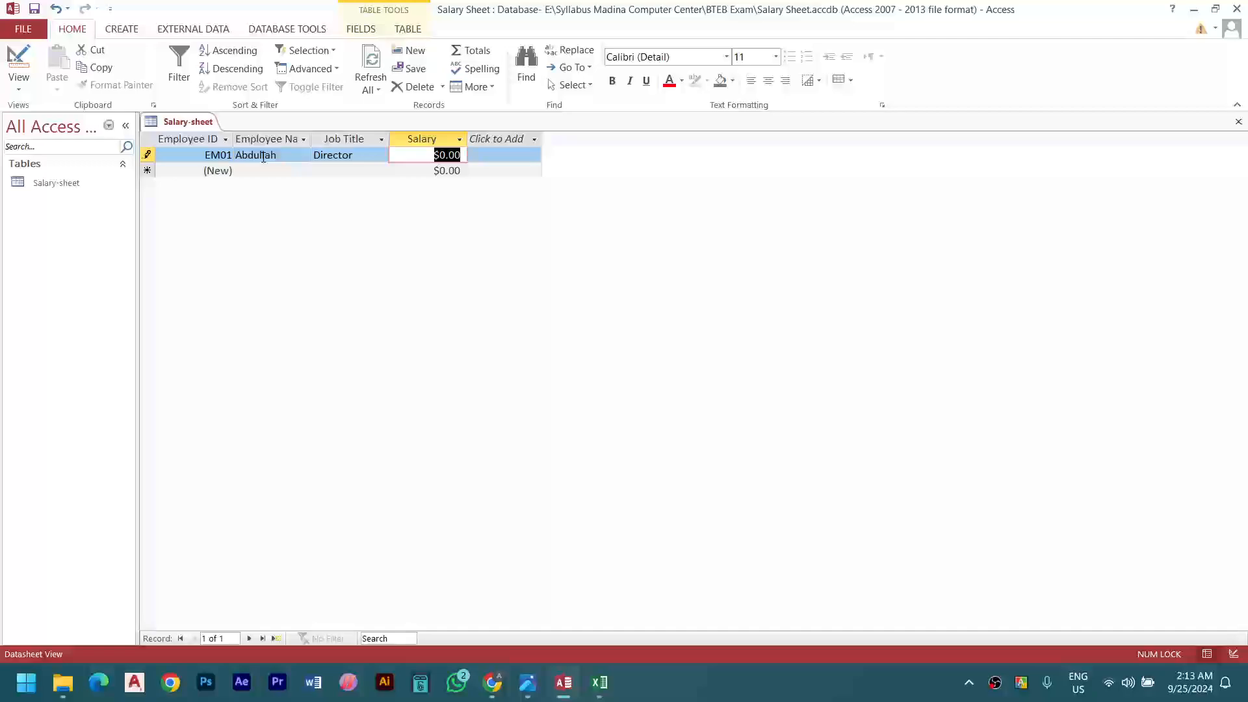
type("100000")
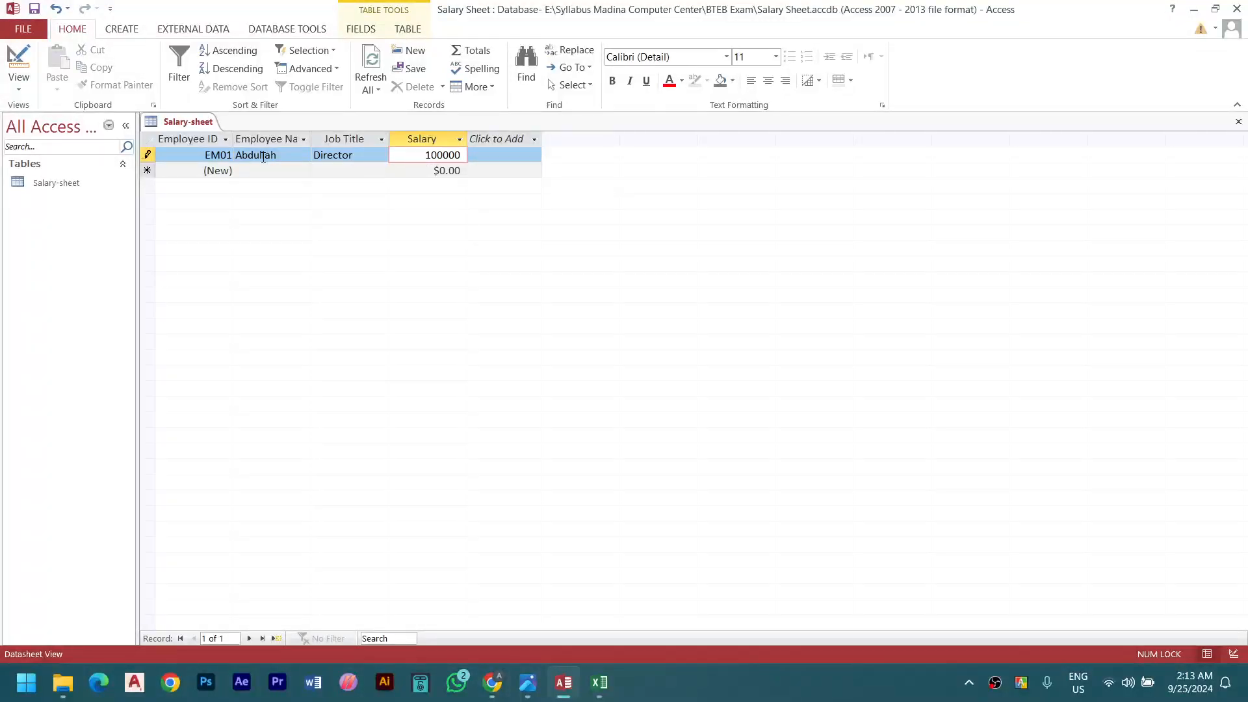
key("Tab")
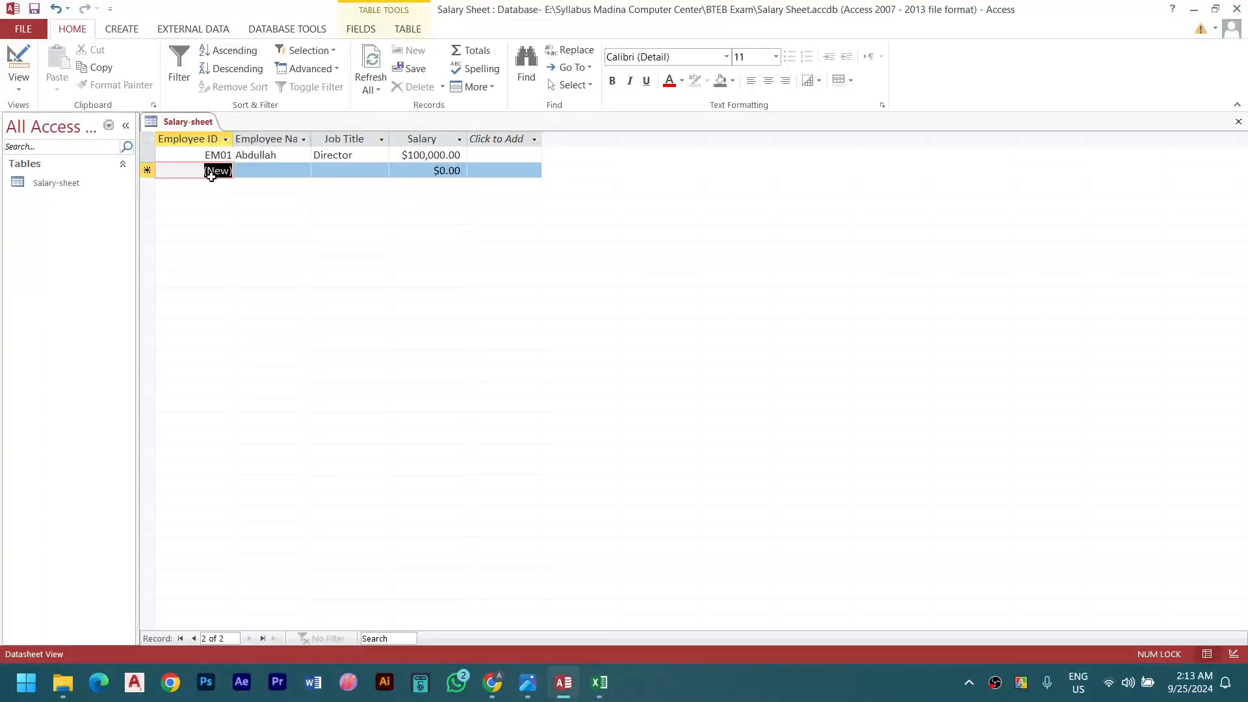
Add a second record with the employee's full name, the job title Asst. Director and a salary of 80000
key("Tab")
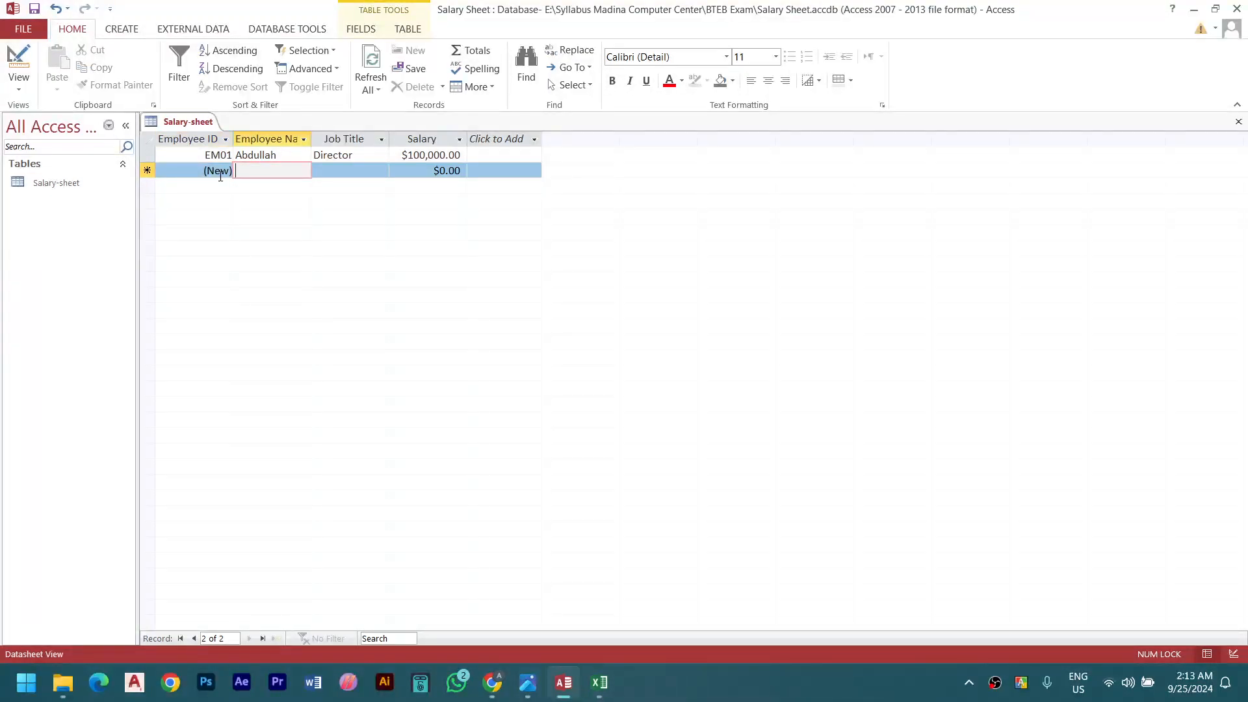
type("Abdur ")
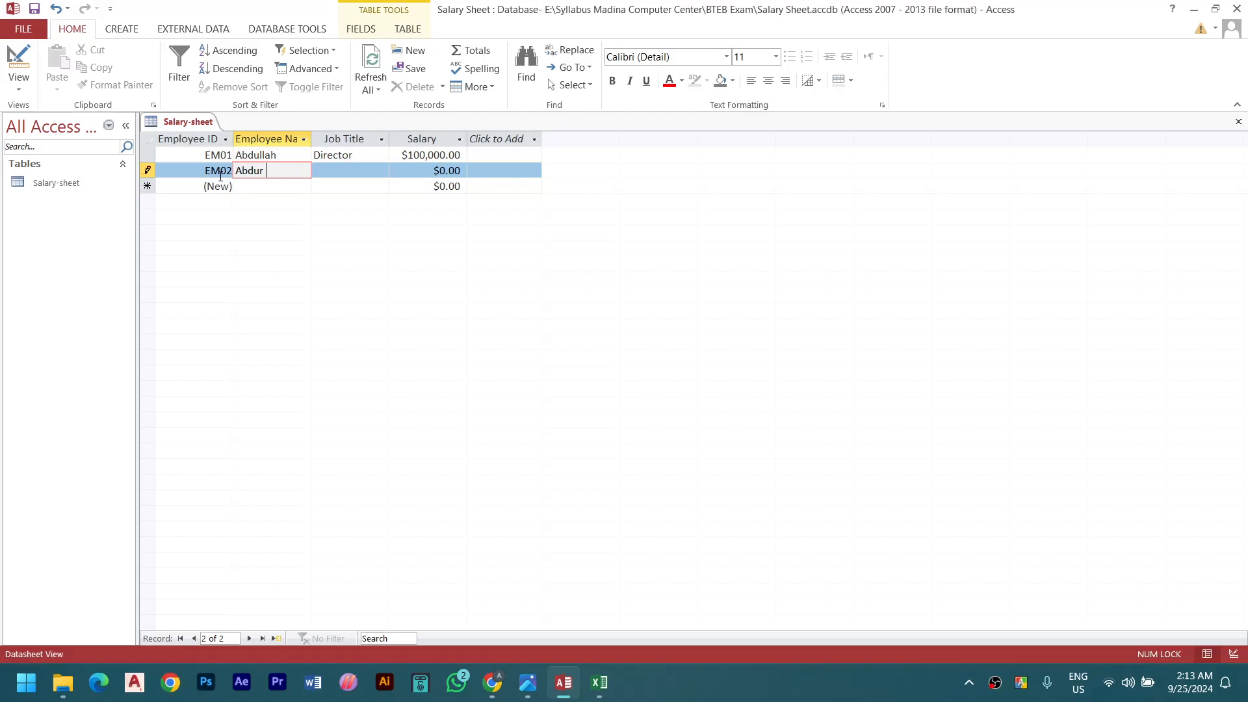
type("Rahim")
key("Tab")
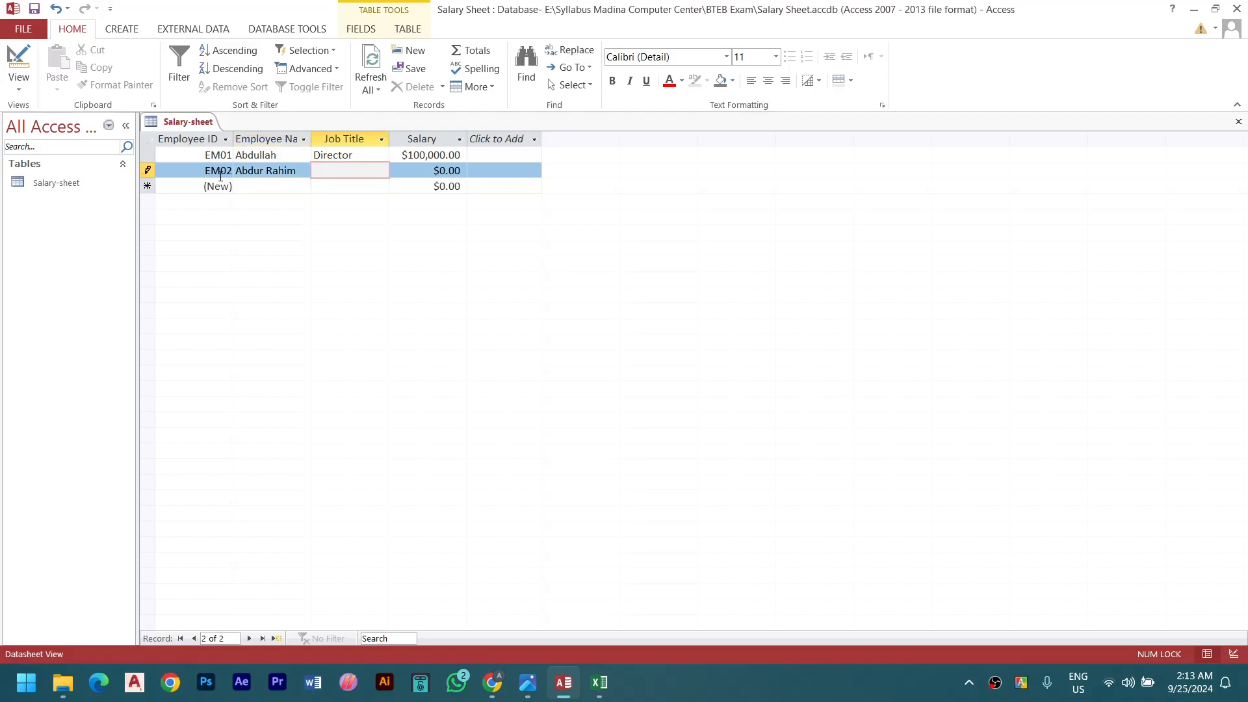
type("Asst")
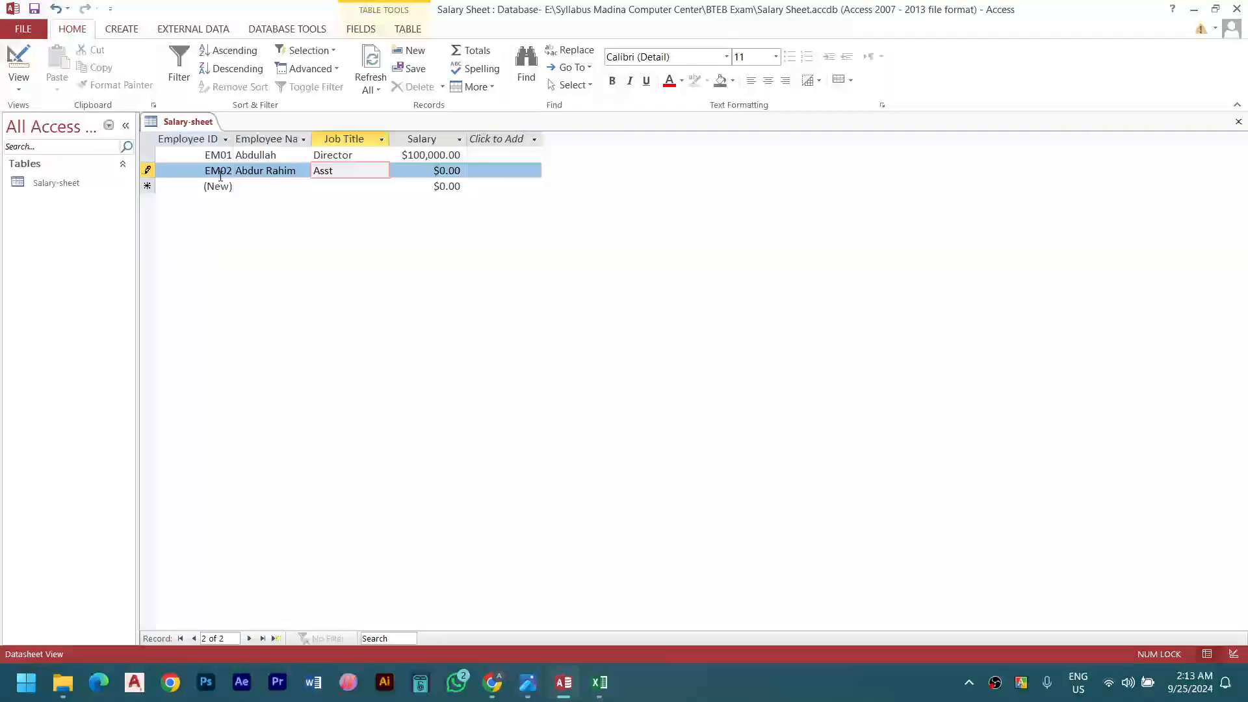
type(". Director")
key("Tab")
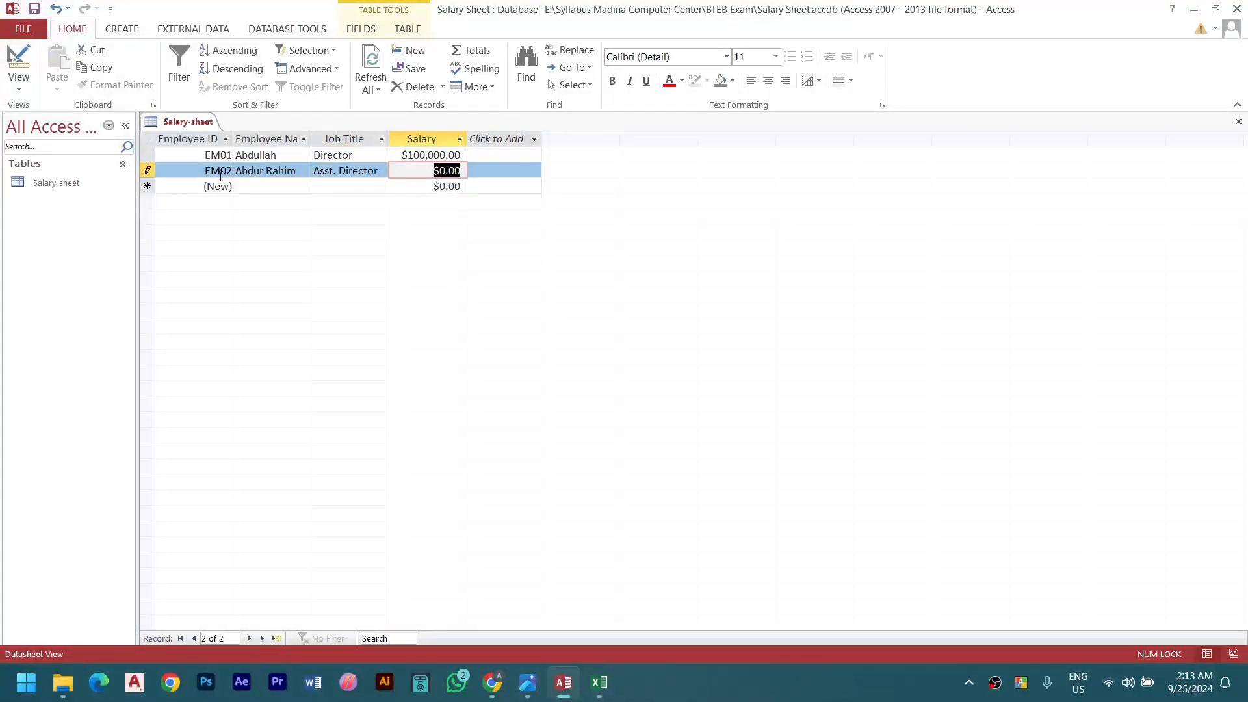
type("80,00")
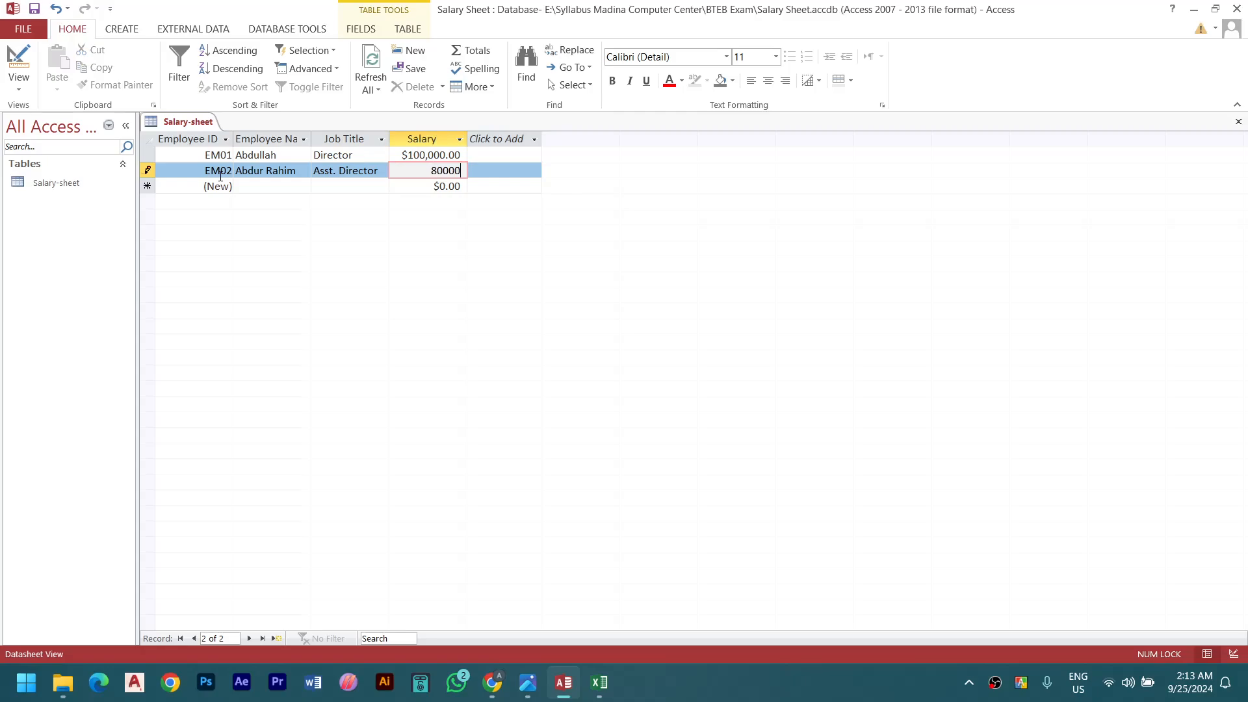
type("0")
key("Tab")
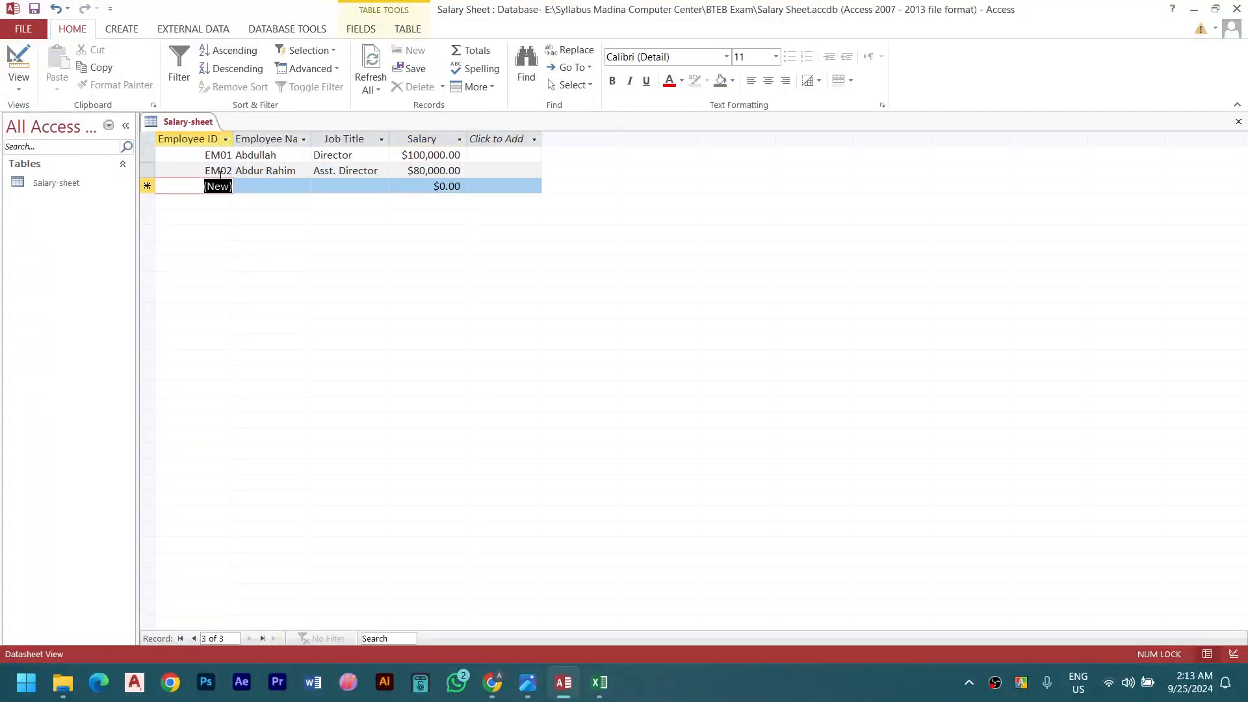
Add a third record with the employee's full name, the job title Admin and a salary of 45000
key("Tab")
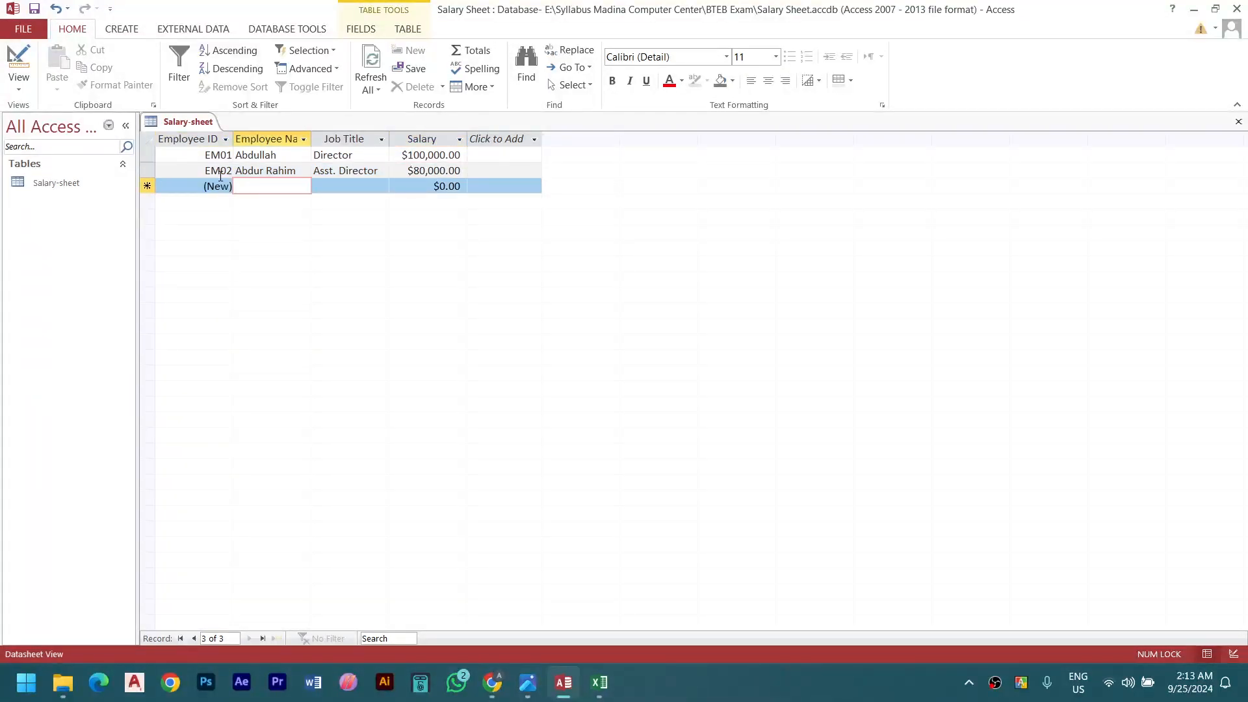
type("Abdul Aziz")
key("Tab")
type("Admin")
key("Tab")
type("45000")
key("Tab")
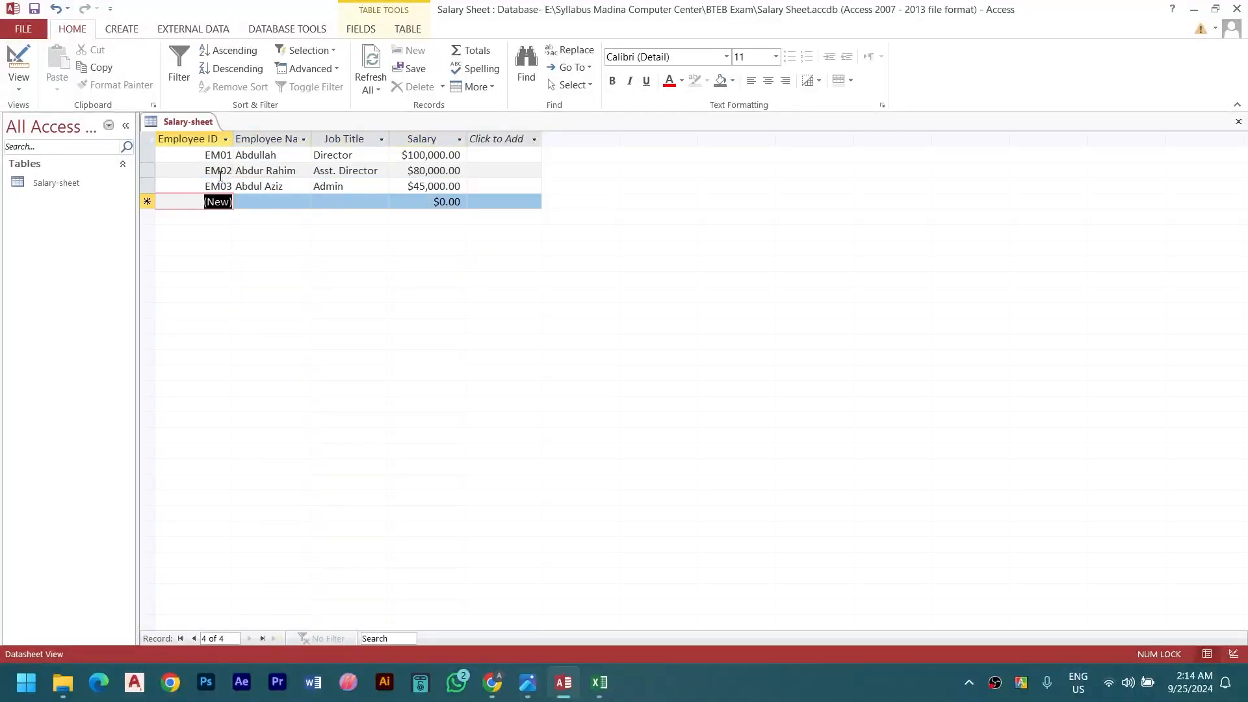
Add a fourth record with the employee's full name, the job title Asst. Admin and a salary of 40000
key("Tab")
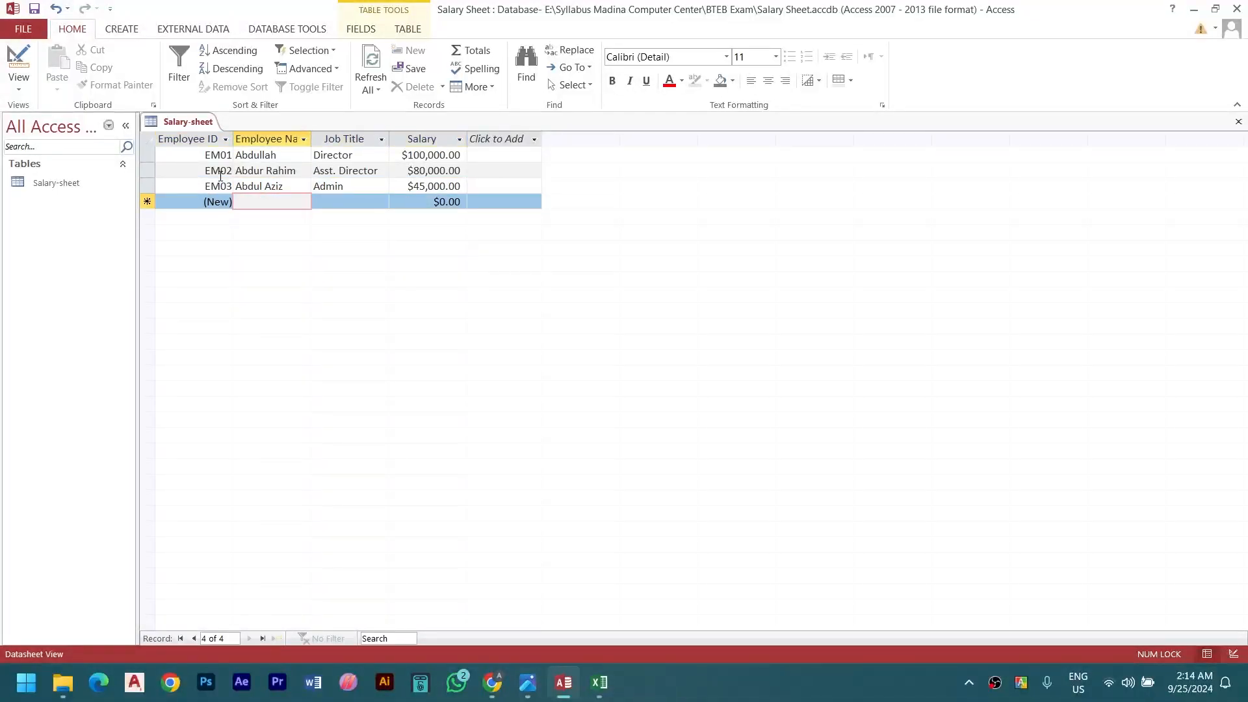
type("Saidul Amin")
key("Tab")
type("Asst. Admin")
key("Tab")
type("40000")
key("Tab")
Add the fifth and sixth employees by name, as Accountant with salary 30000 and Asst. Accountant with salary 28000
key("Tab")
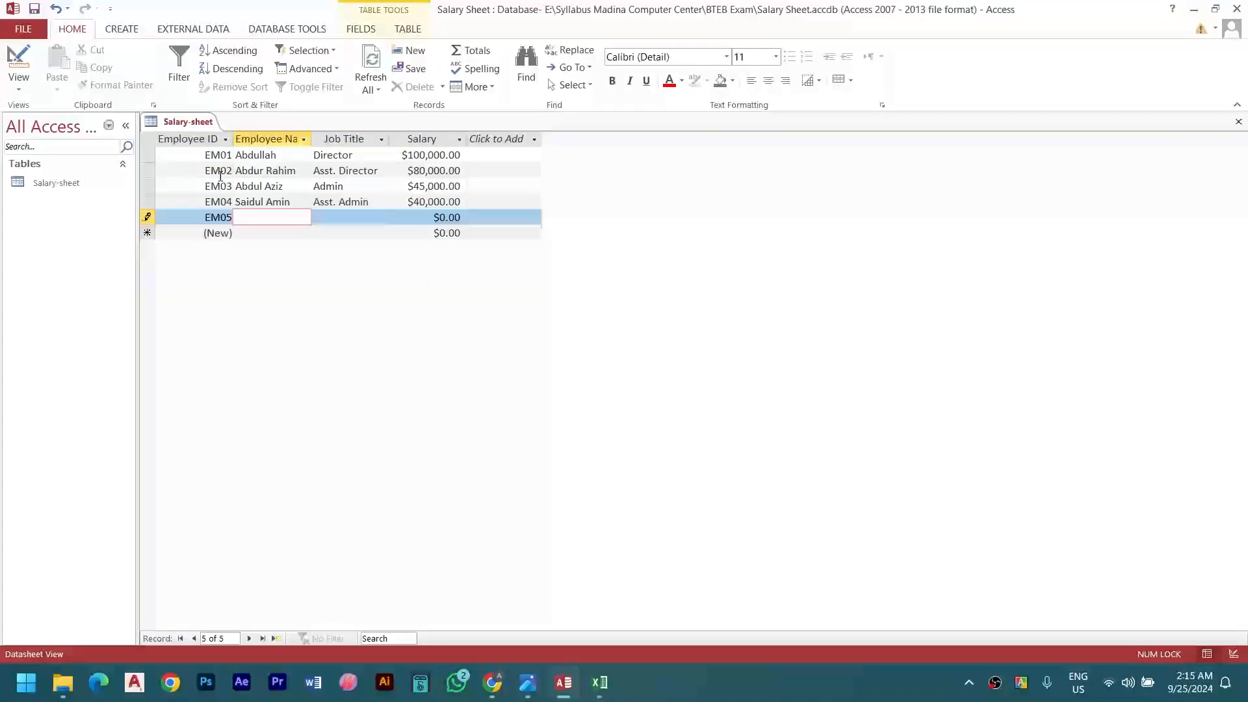
type("Abrar")
key("Tab")
type("Accountant")
key("Tab")
type("30000Asst. Accountant")
key("Tab")
type("28000")
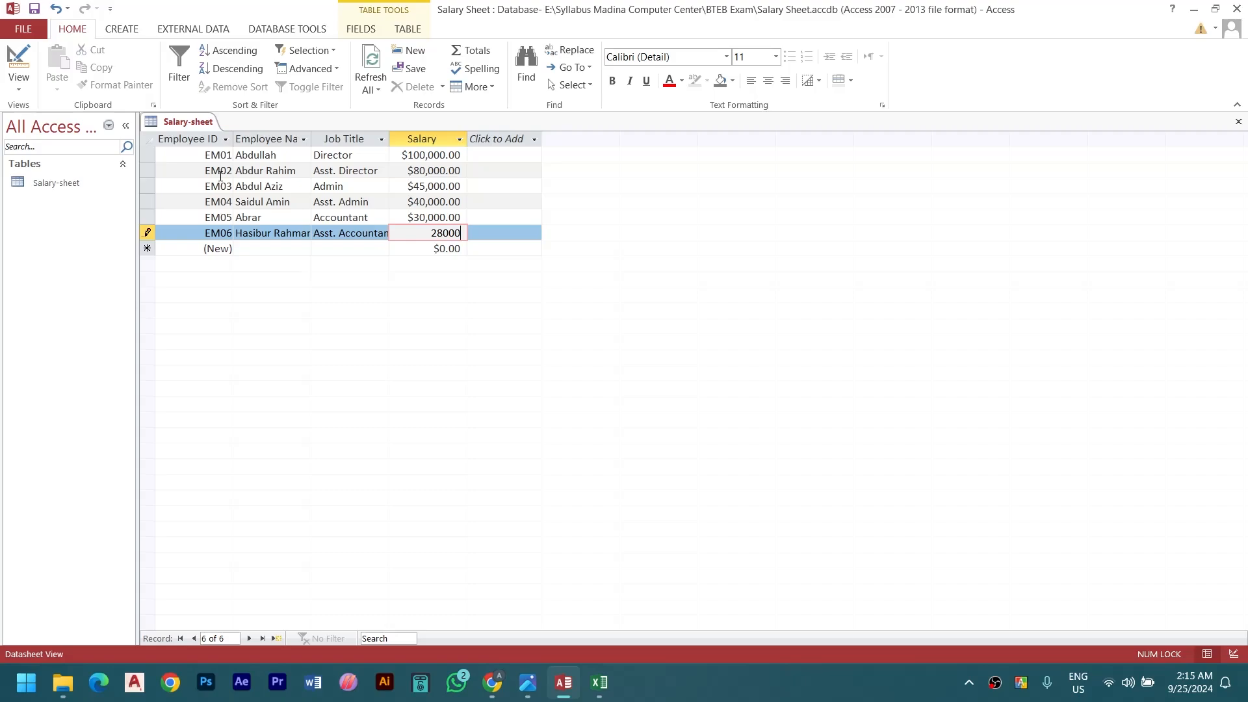
Add a seventh record with the employee's full name, the job title IT Officer and a salary of 30000
key("Tab")
type("Ziaul Hoque")
key("Tab")
type("IT Officer")
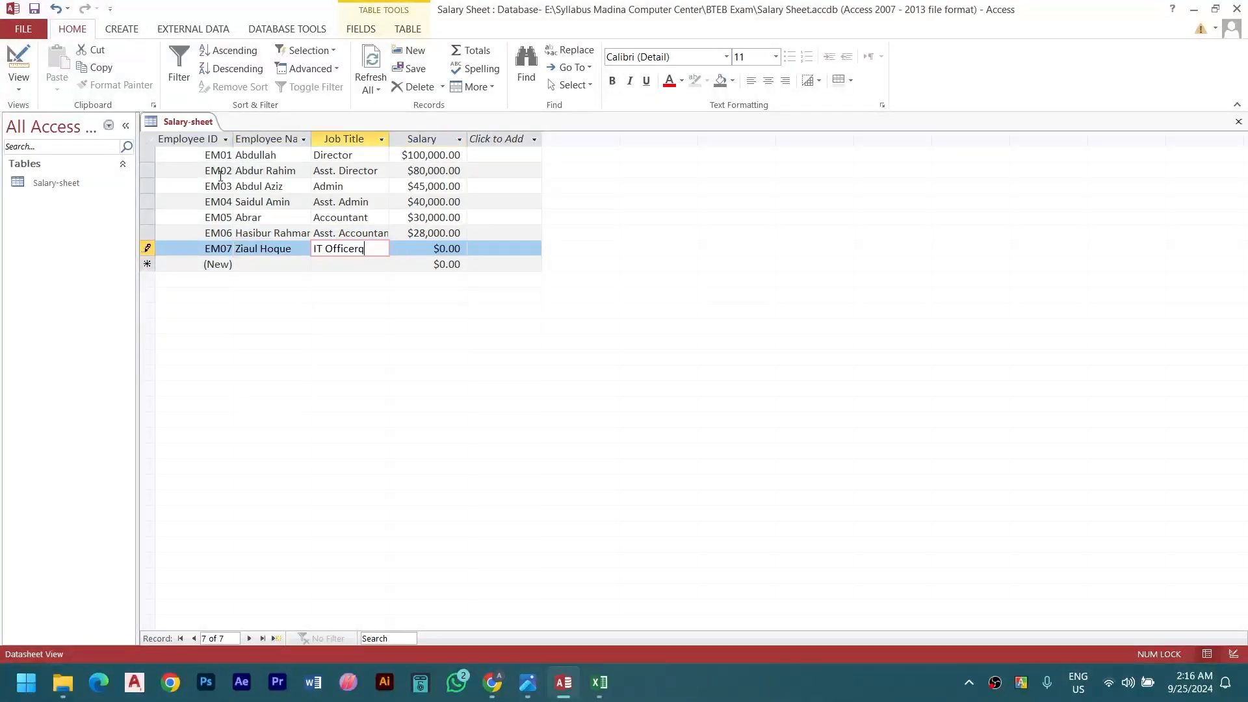
key("Tab")
type("30000")
key("Tab")
Add an eighth record with the employee's full name, the job title HRM Officer and a salary of 25000
key("Tab")
type("Zamal Hossain HRM Officer $25,000")
key("Tab")
Add a ninth record with the employee's name, the job title Officer and a salary of 20000
key("Tab")
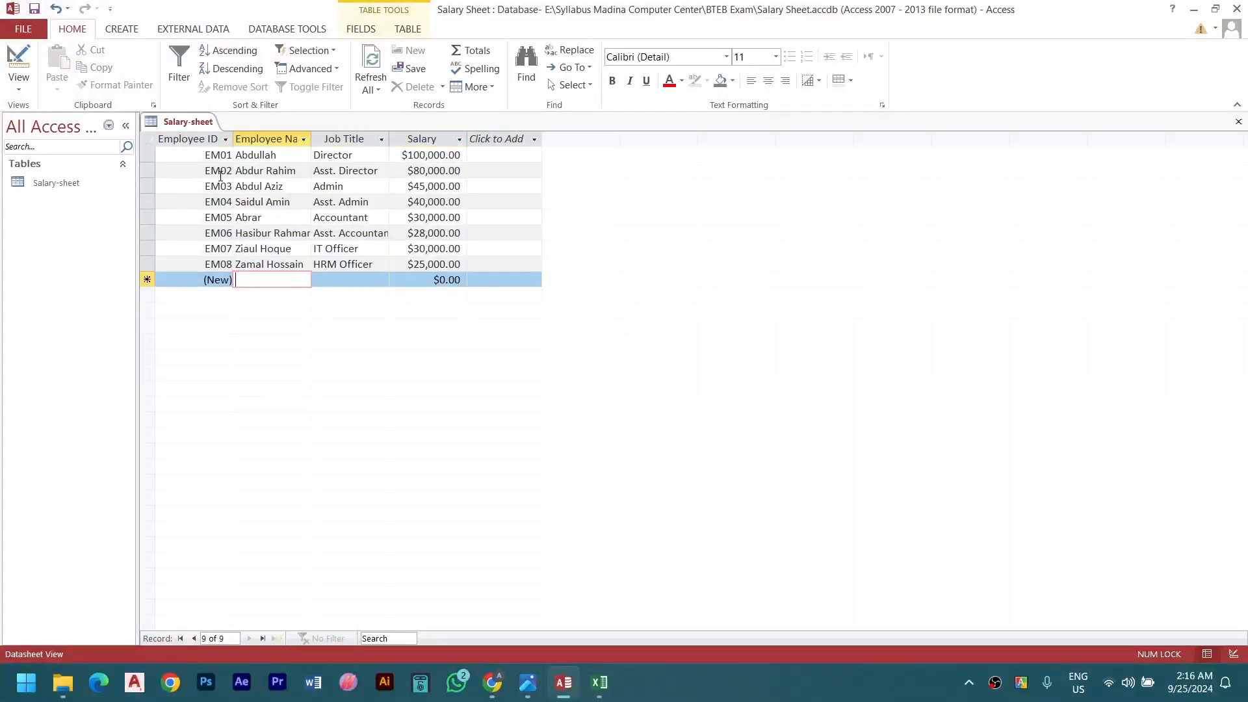
type("Azmain")
key("Tab")
type("Officer20000")
key("Tab")
Add a tenth record with the employee's name, the job title Officer and a salary of 20000
key("Tab")
type("Rifat")
key("Tab")
type("Officer")
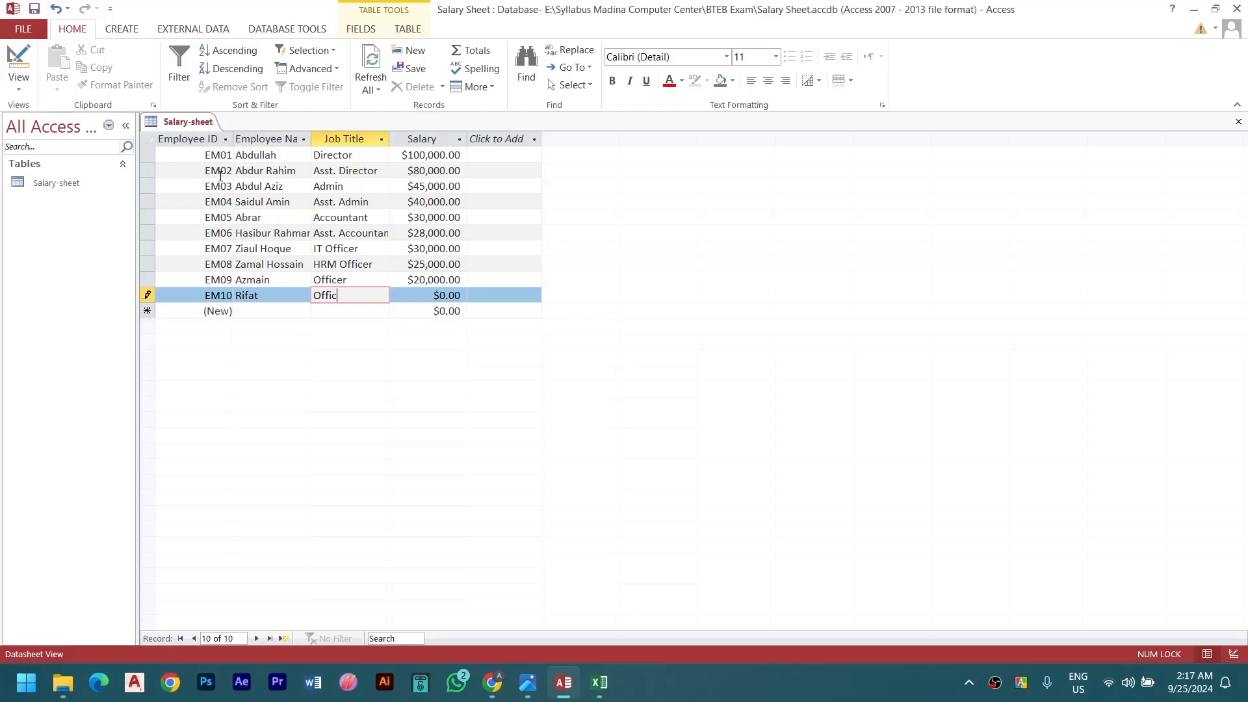
key("Tab")
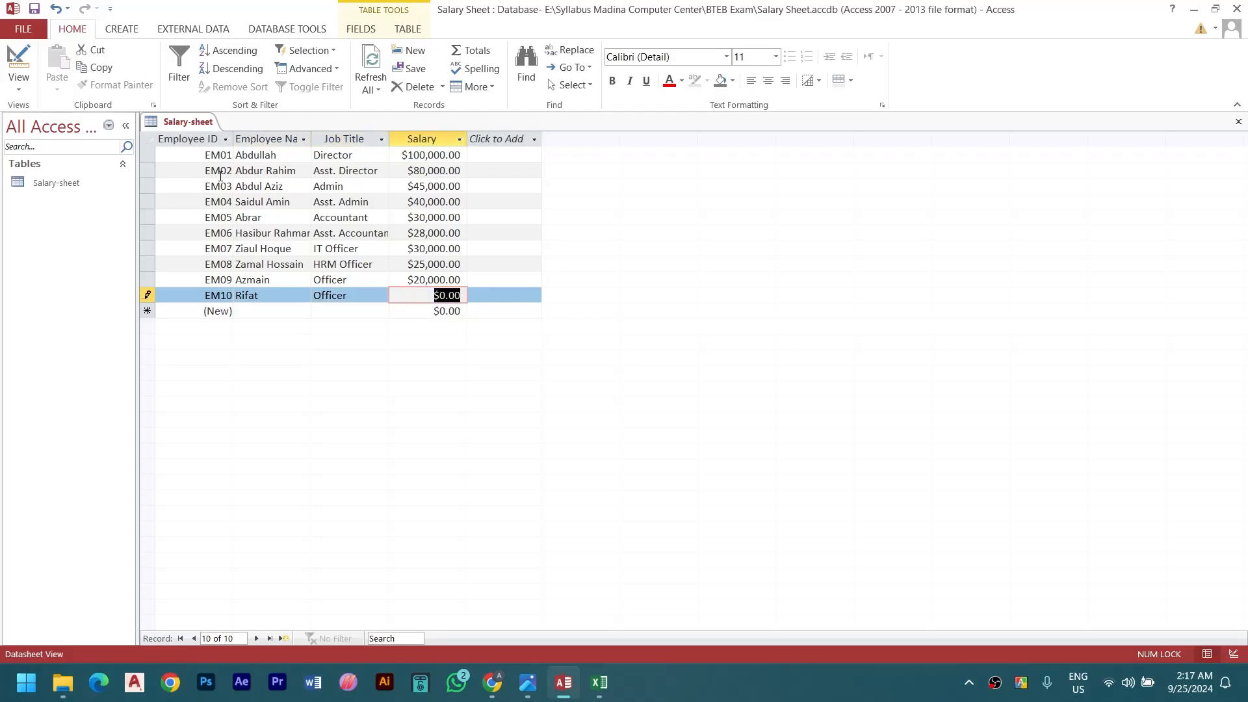
type("2000")
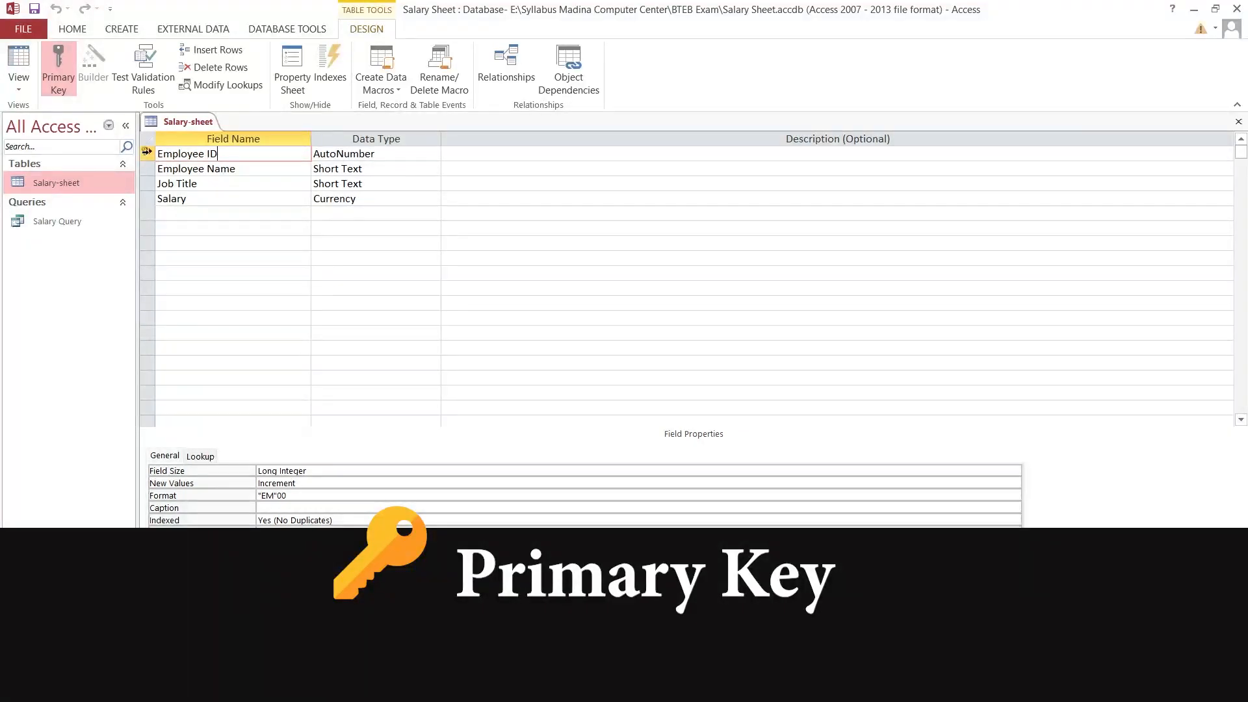
Make Employee Name the primary key of the Salary-sheet table and set the primary key back to Employee ID
mouse_move(147, 152)
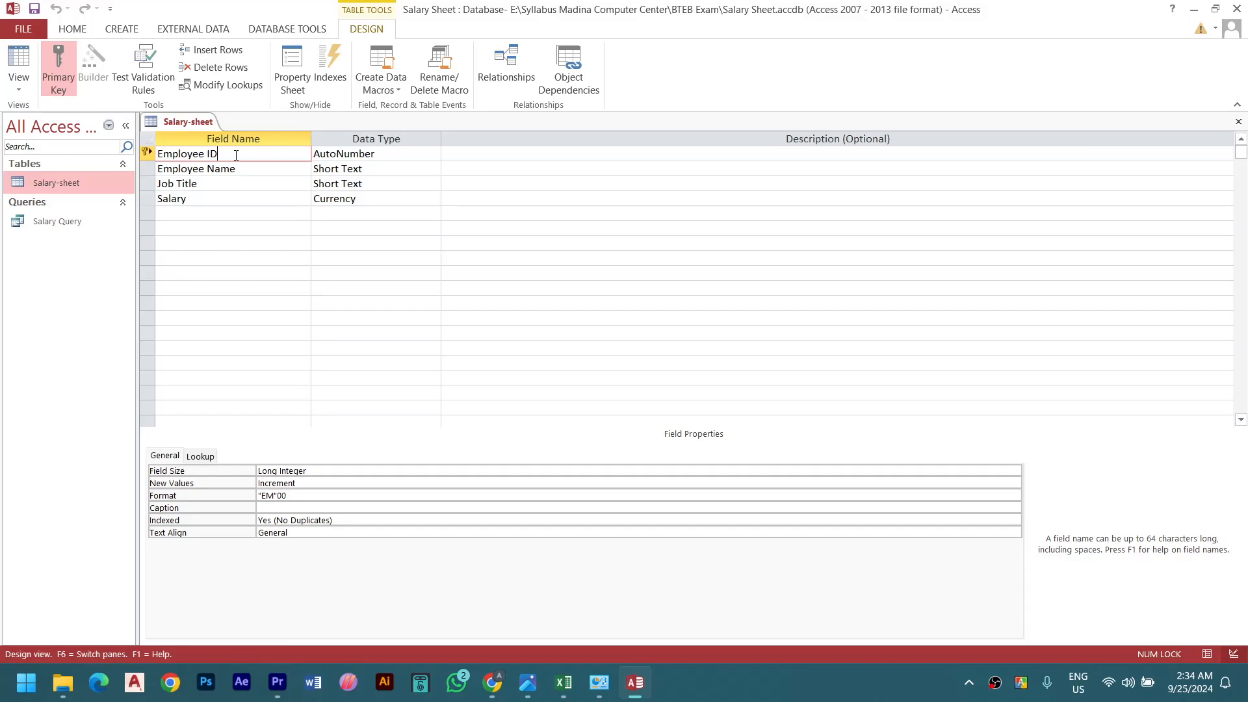
left_click(193, 155)
left_click(235, 170)
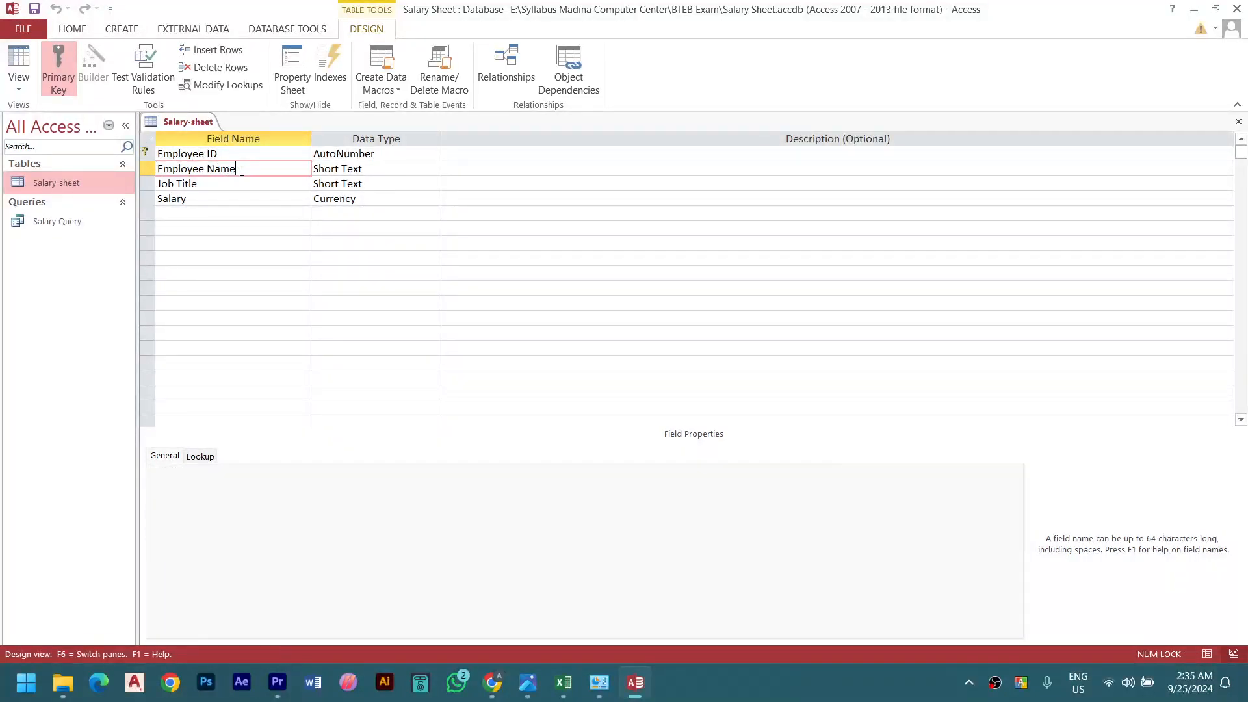
left_click(59, 68)
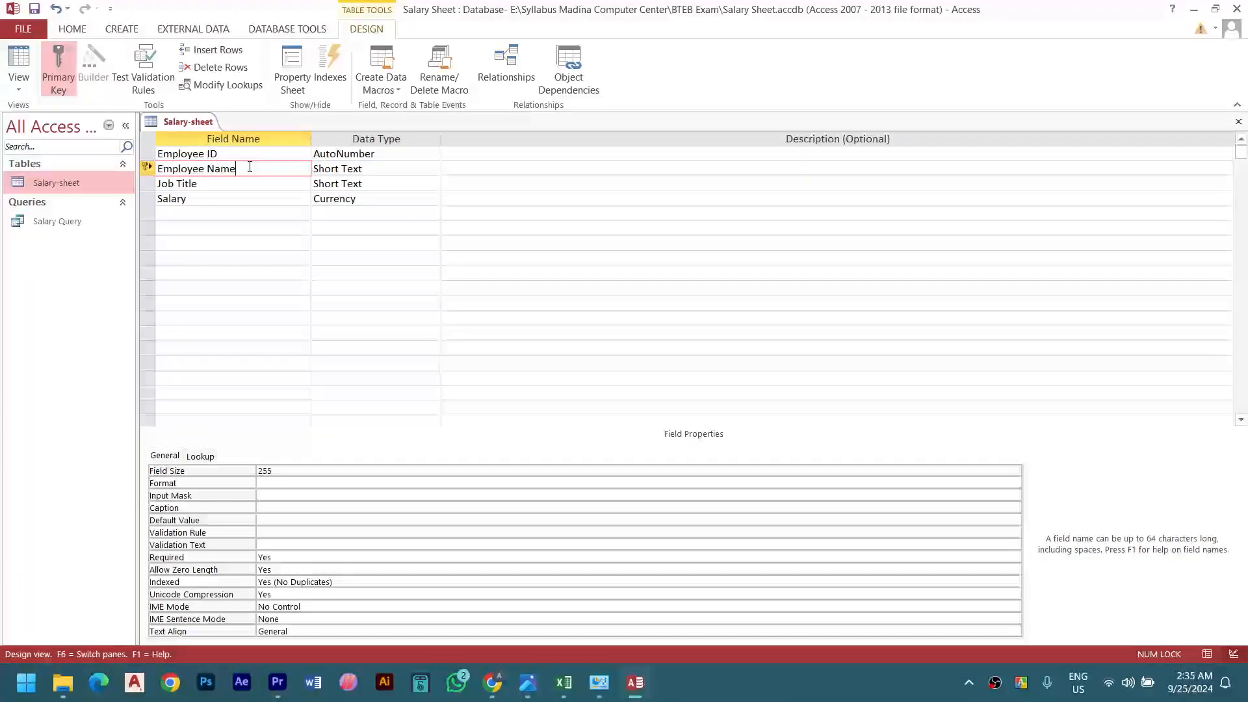
left_click(230, 155)
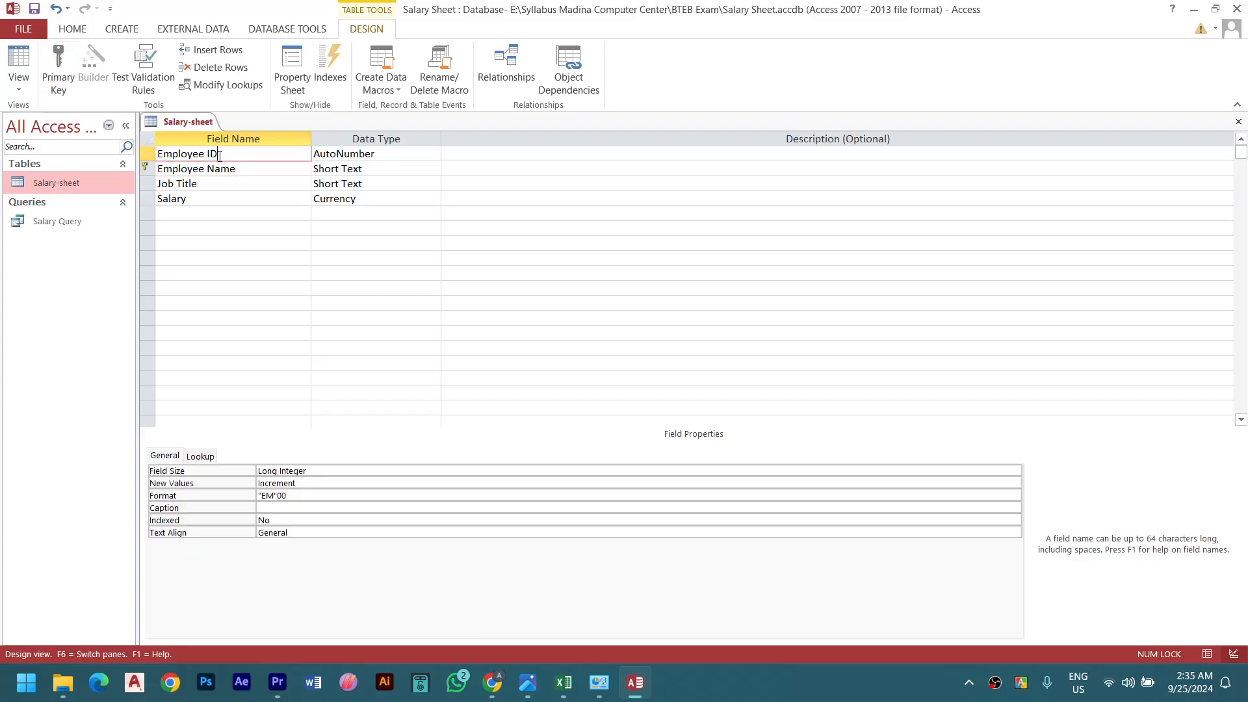
left_click(58, 68)
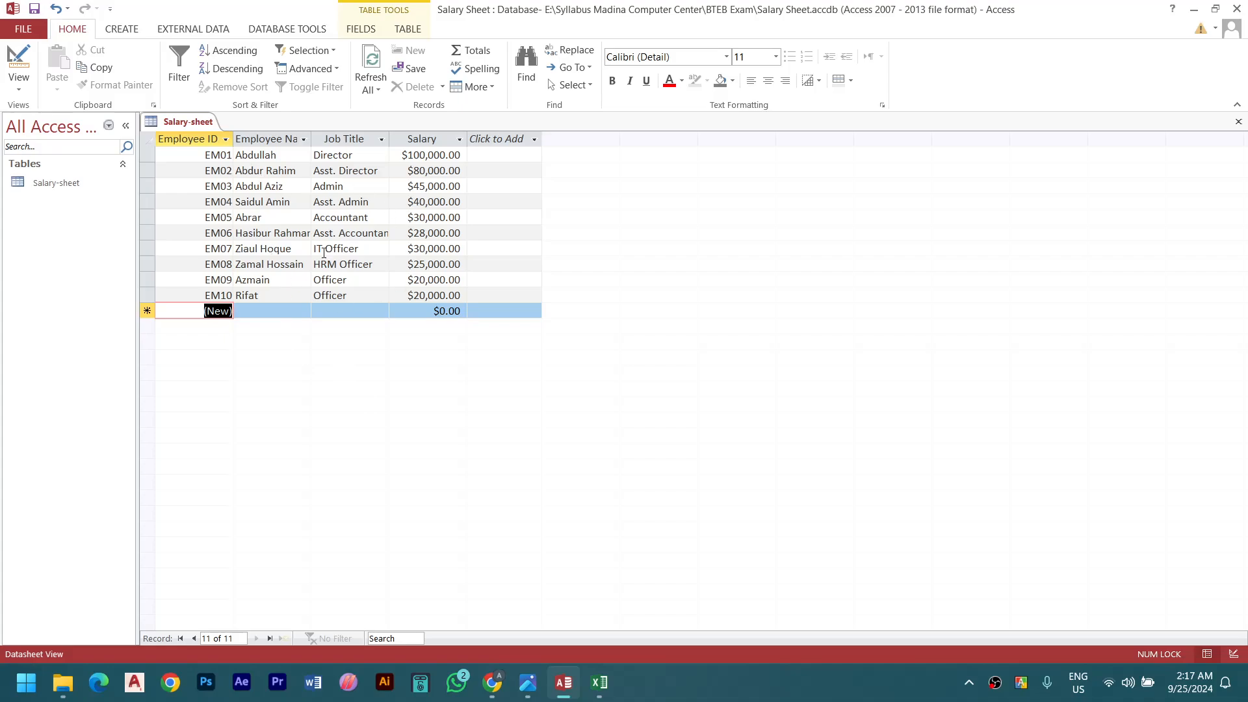
Switch to Practical Practice Ques.jpg to read the Access salary tasks and return to the Salary-sheet table in Access
left_click(528, 682)
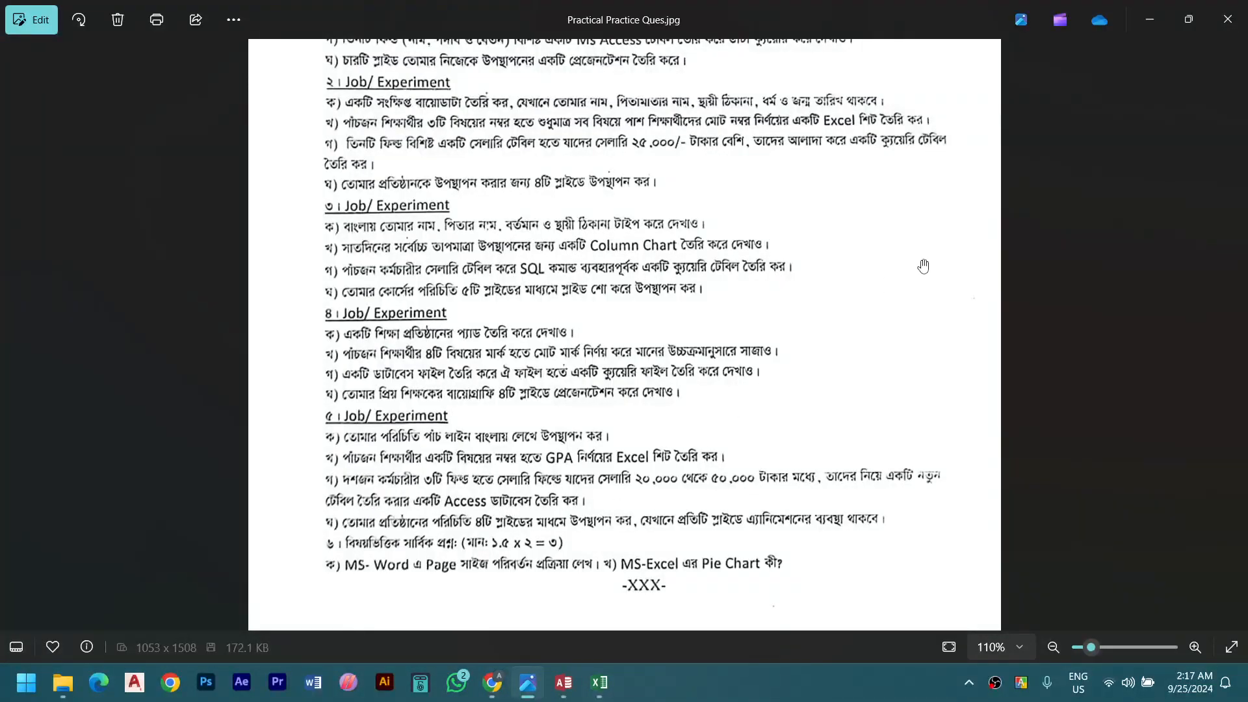
left_click(1149, 20)
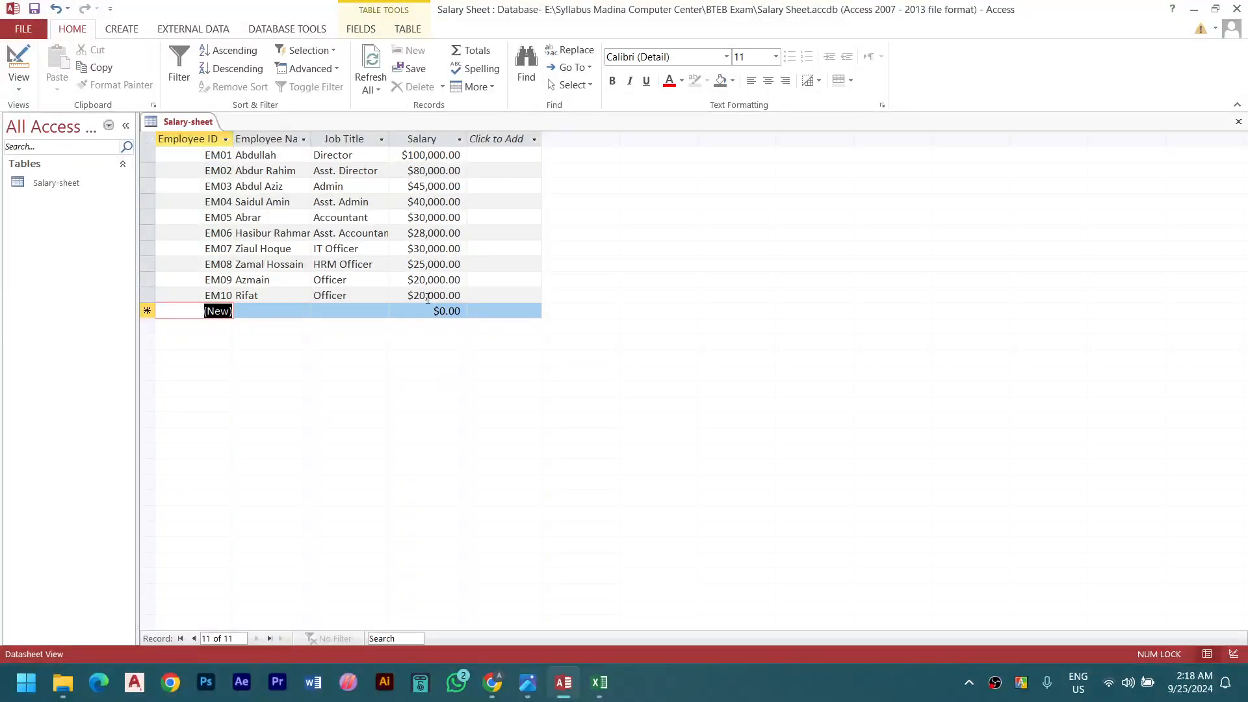
left_click(529, 684)
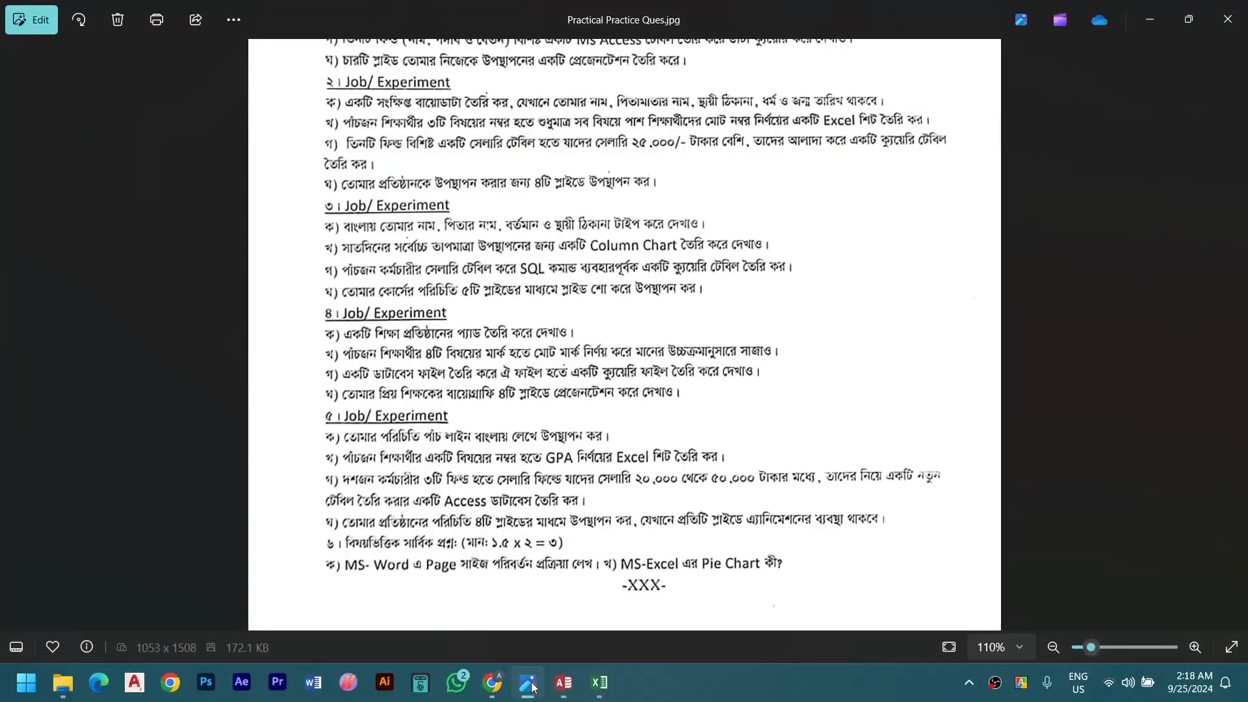
left_click(530, 684)
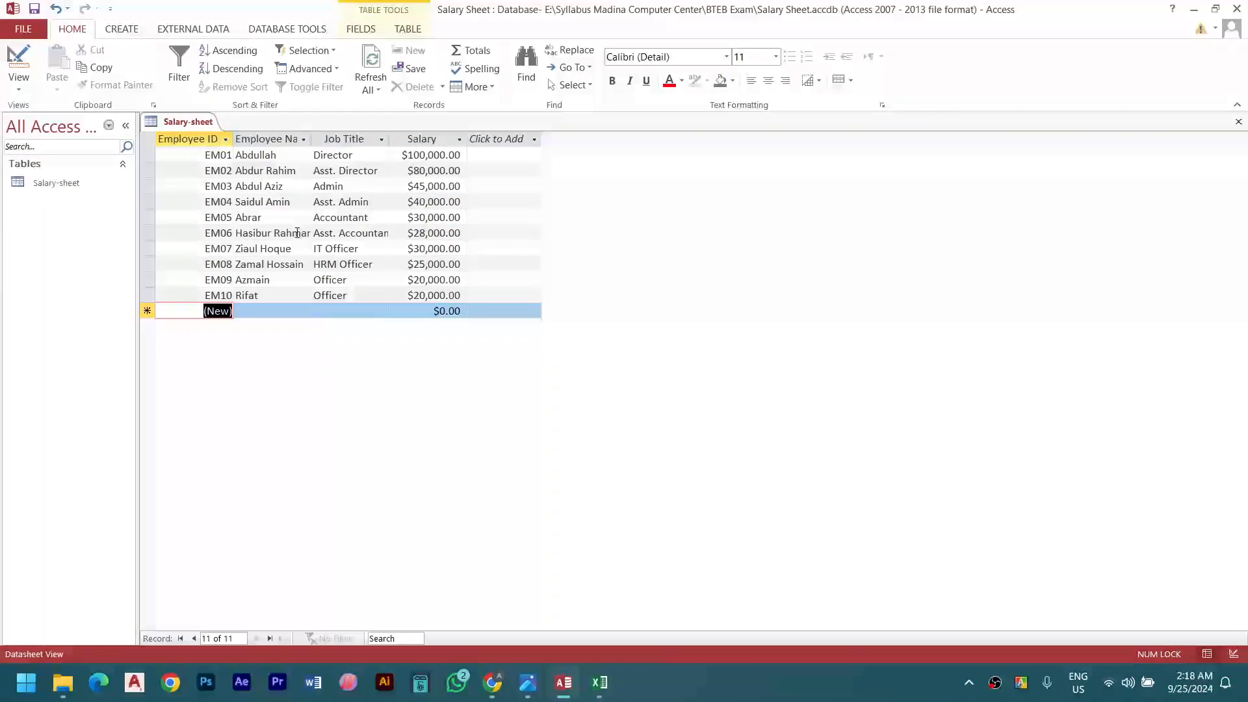
Create a new query in design view and add the Salary-sheet table to it as its source
left_click(123, 30)
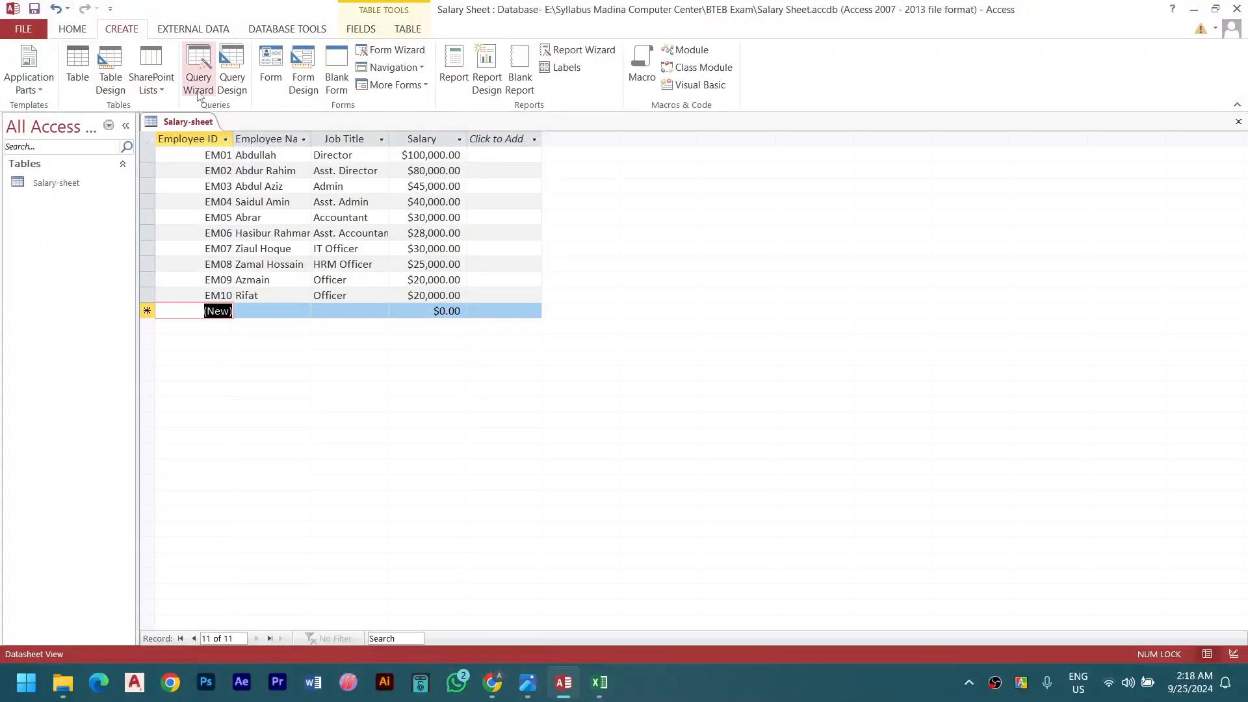
left_click(235, 72)
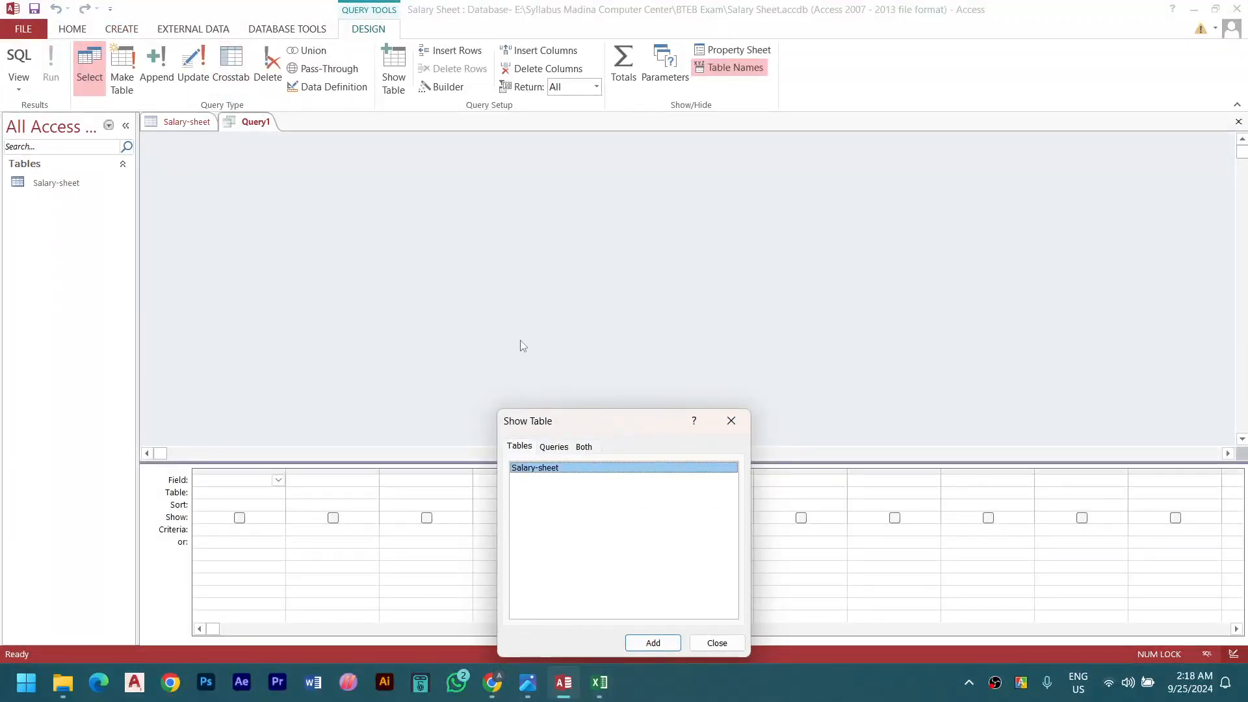
left_click_drag(589, 426, 587, 196)
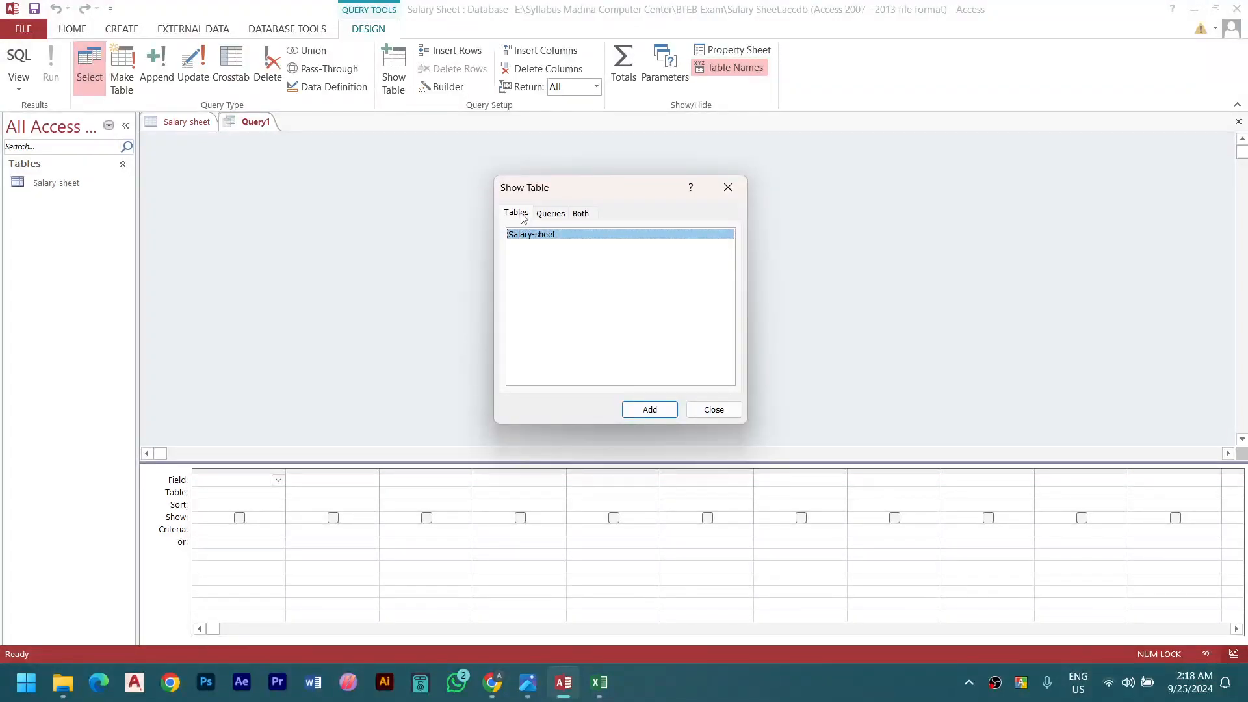
left_click(551, 214)
left_click(580, 214)
left_click(551, 215)
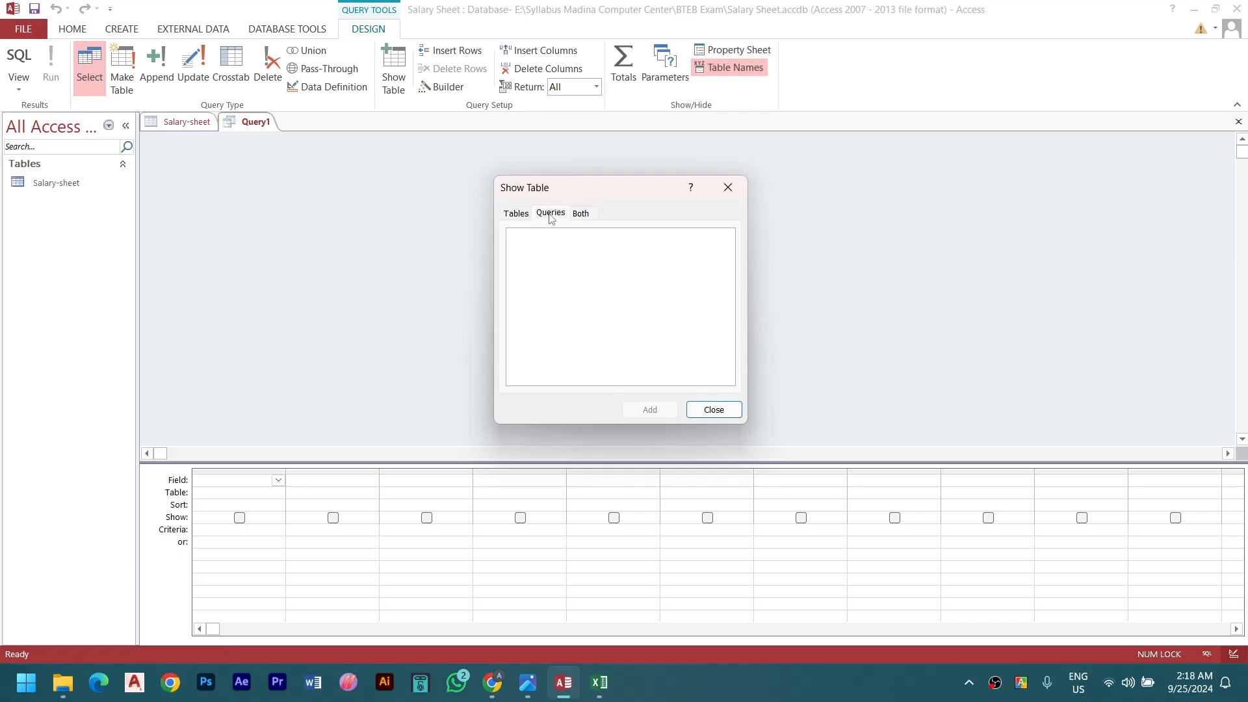
left_click(520, 214)
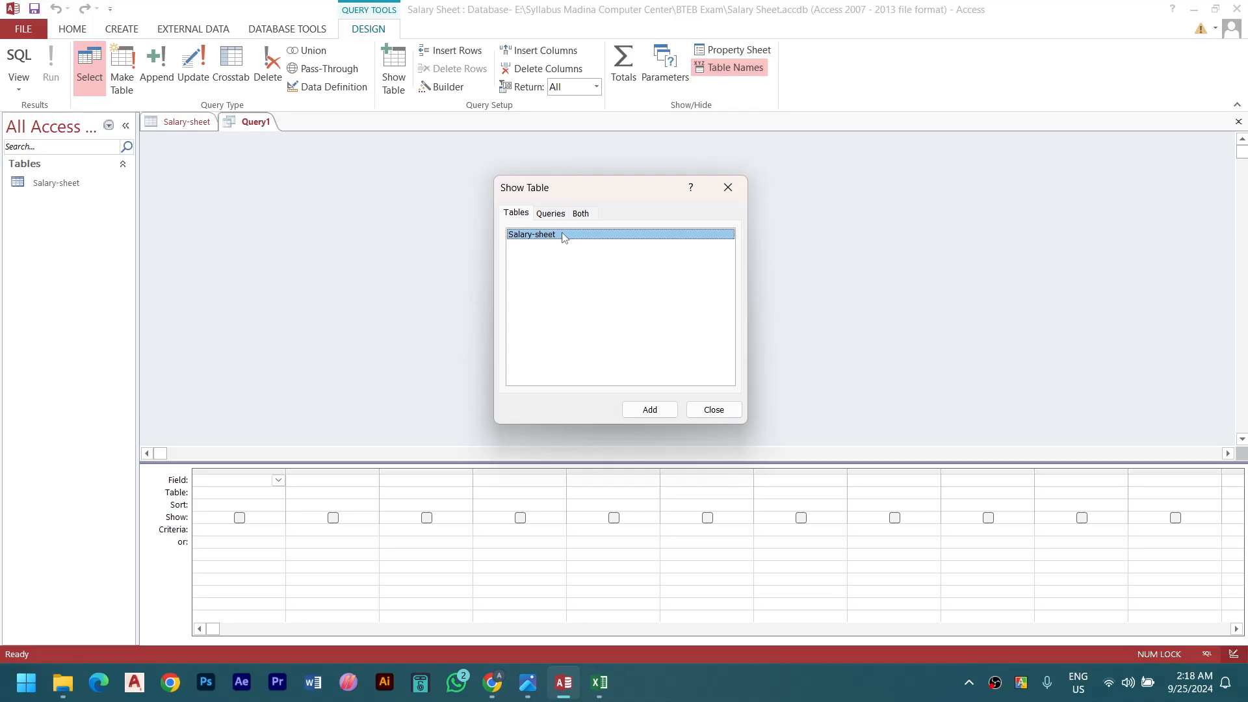
left_click(650, 411)
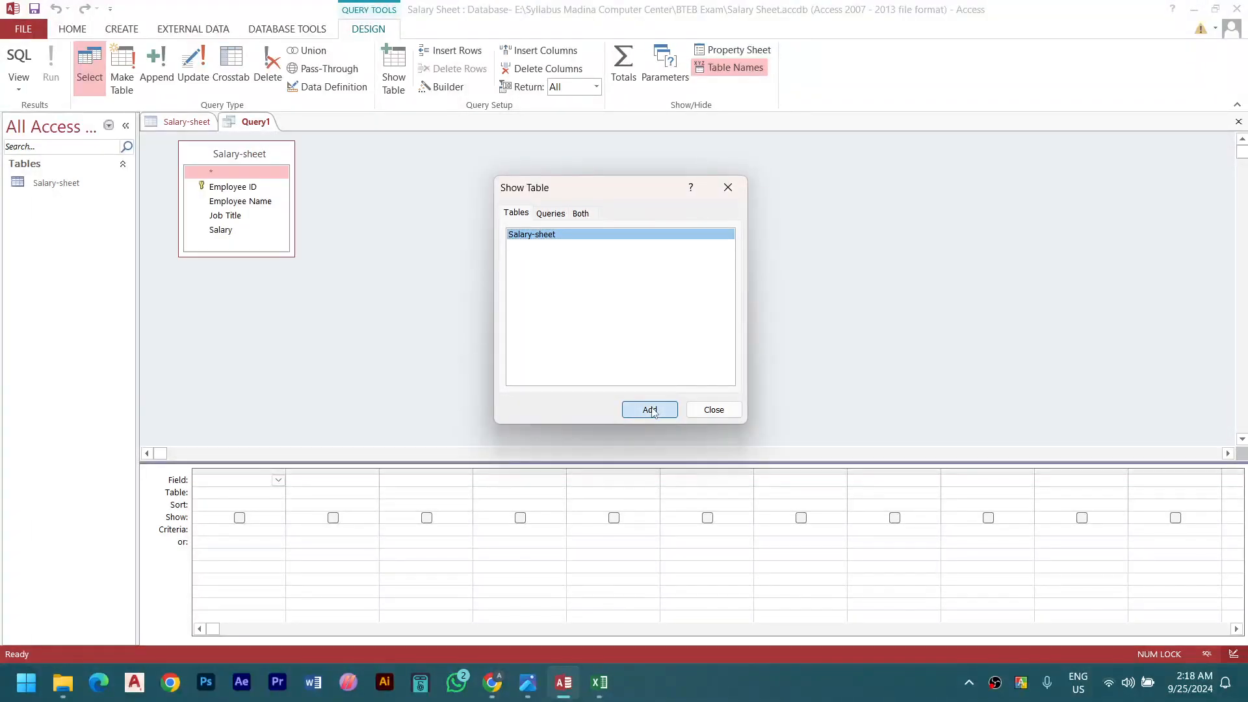
left_click(723, 191)
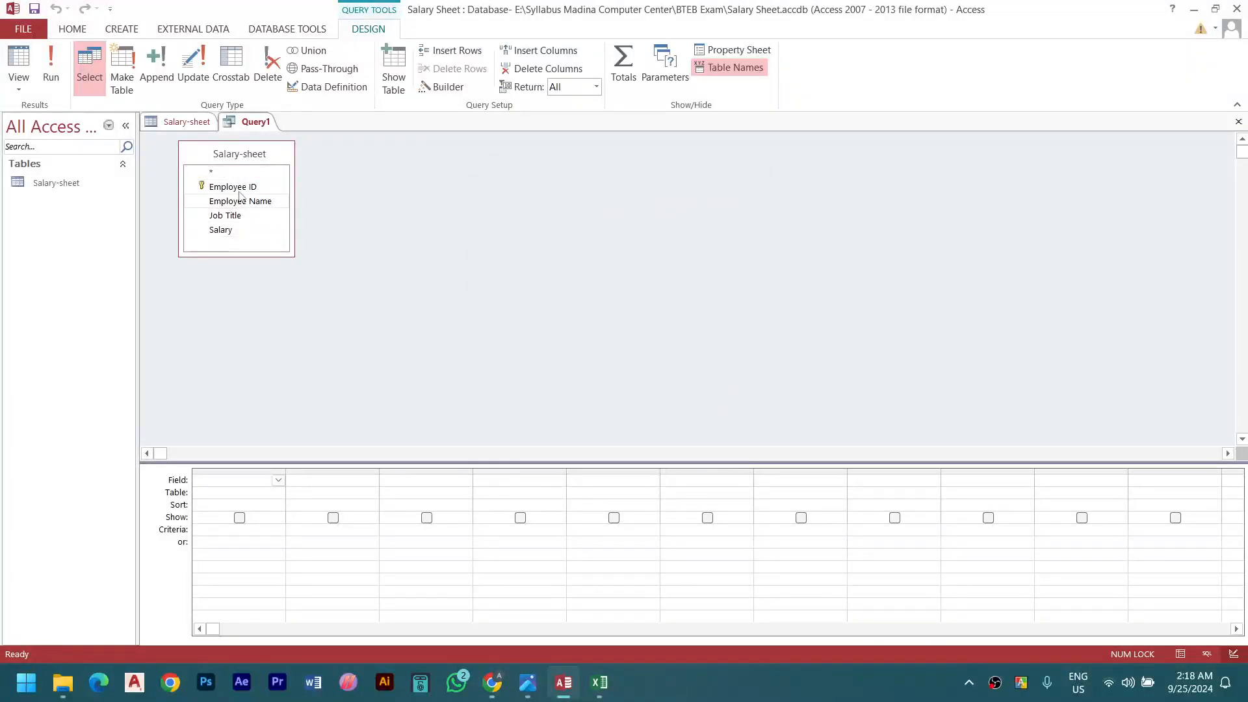
left_click_drag(238, 155, 218, 168)
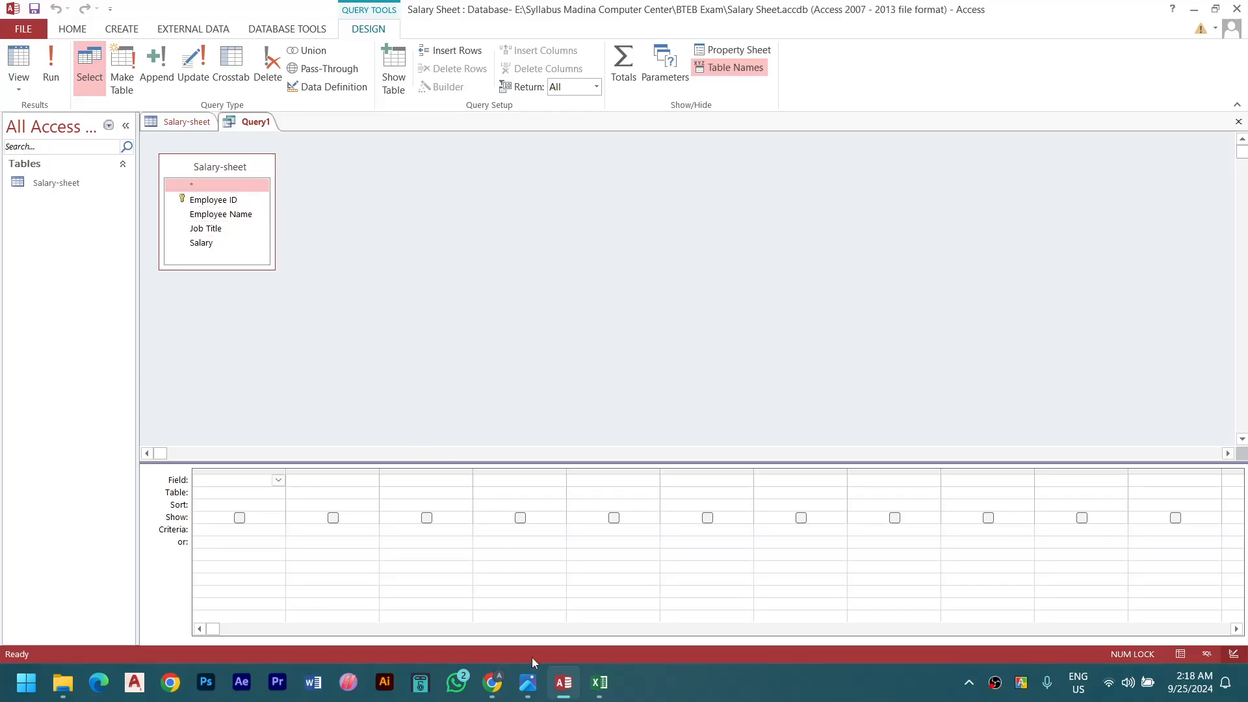
Check the salary task in Practical Practice Ques.jpg, then add the Salary and Employee Name fields to the Access query
left_click(527, 682)
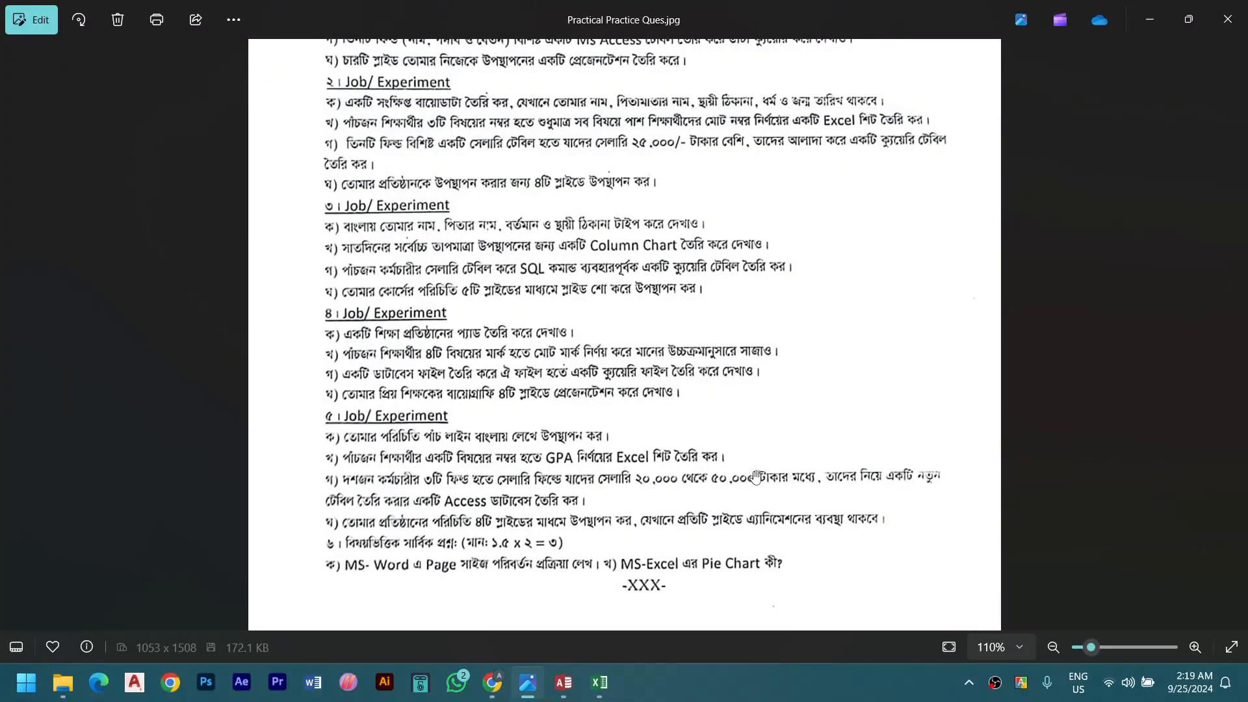
left_click(1148, 21)
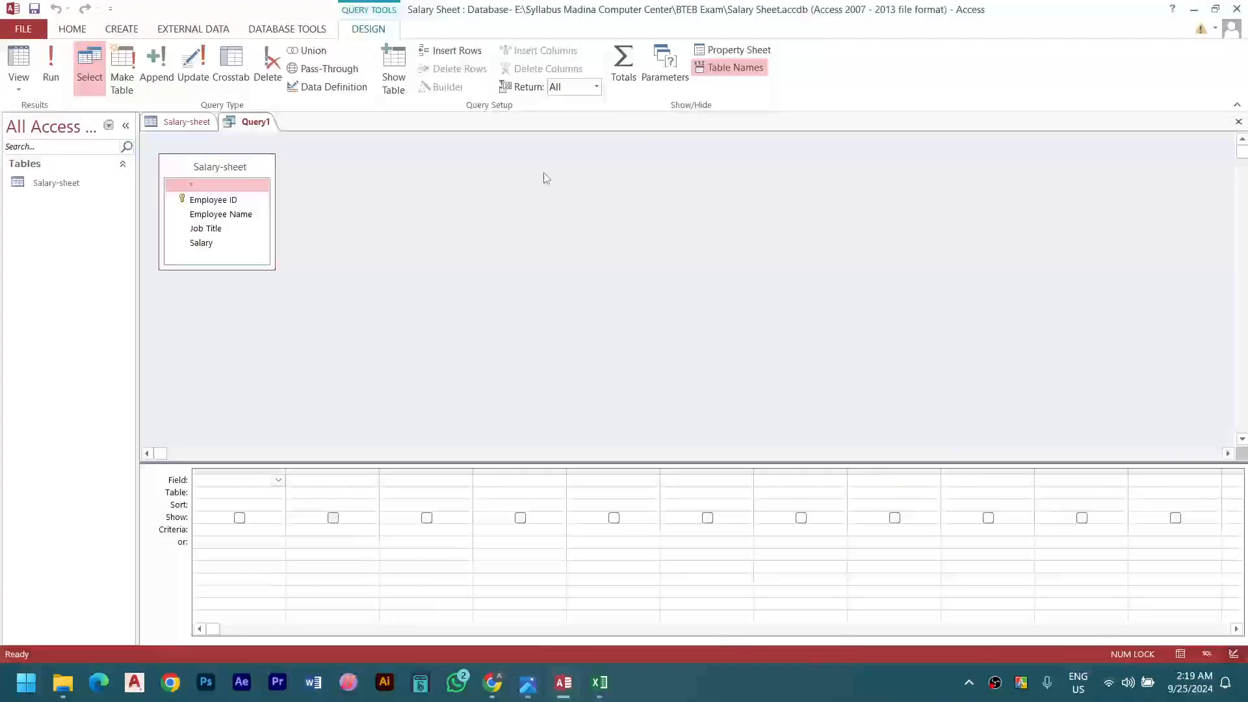
left_click(206, 244)
double_click(206, 244)
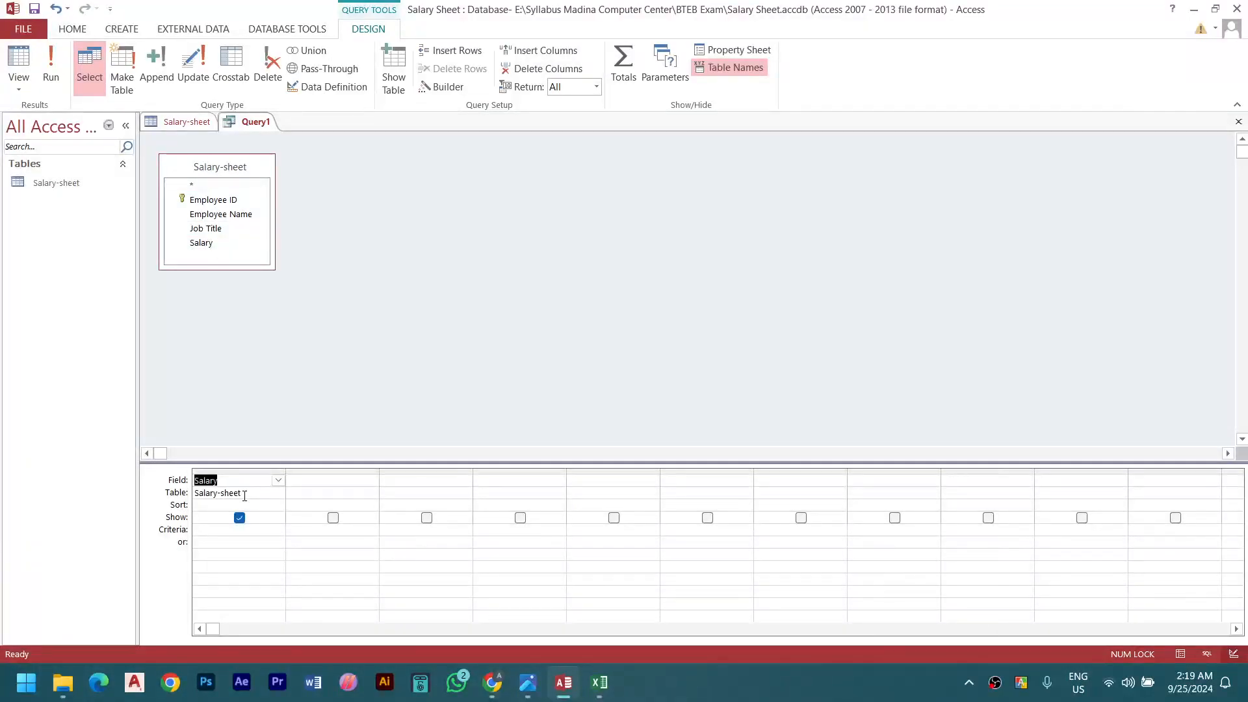
left_click(221, 235)
double_click(221, 215)
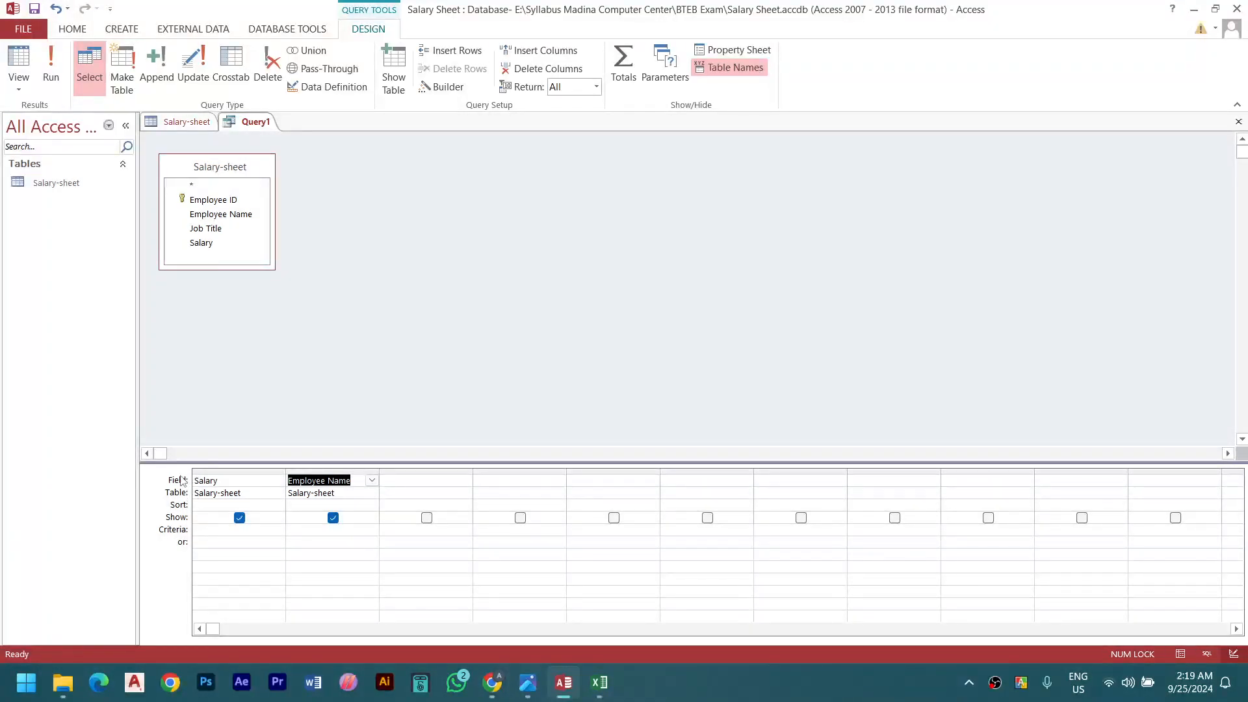
Set the Salary criteria to >20000 and <50000 and run the query
left_click(213, 533)
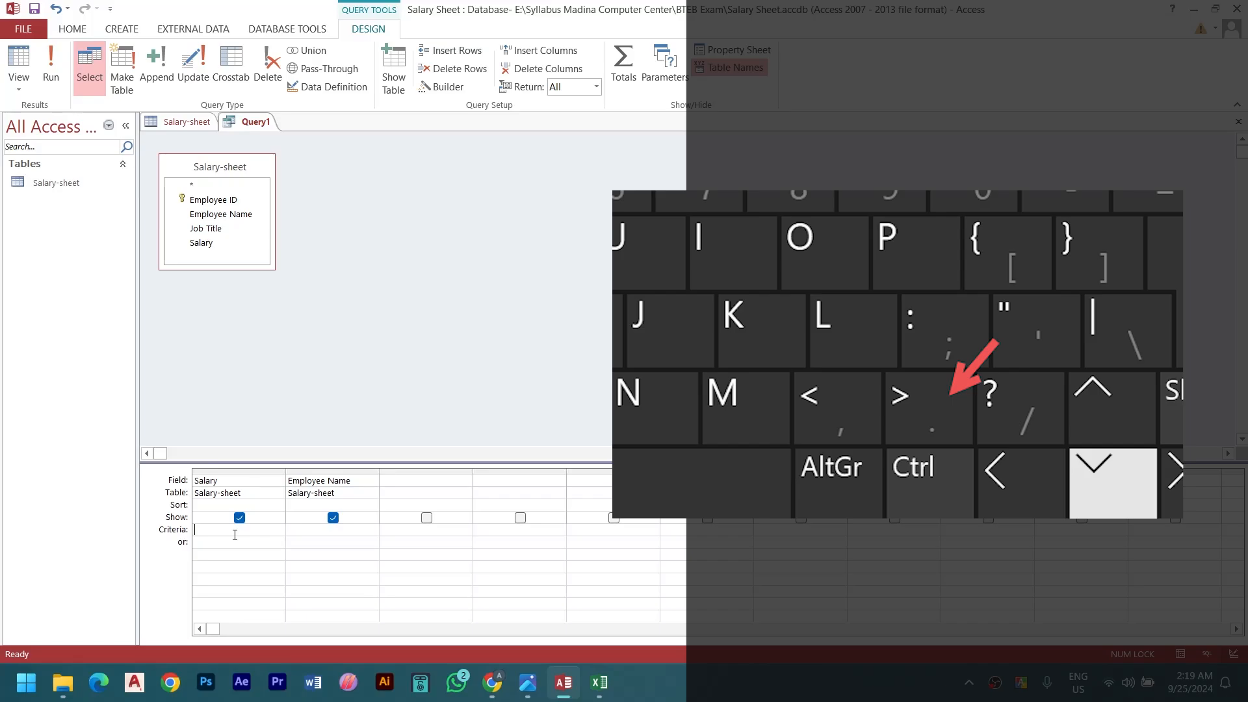
type(">")
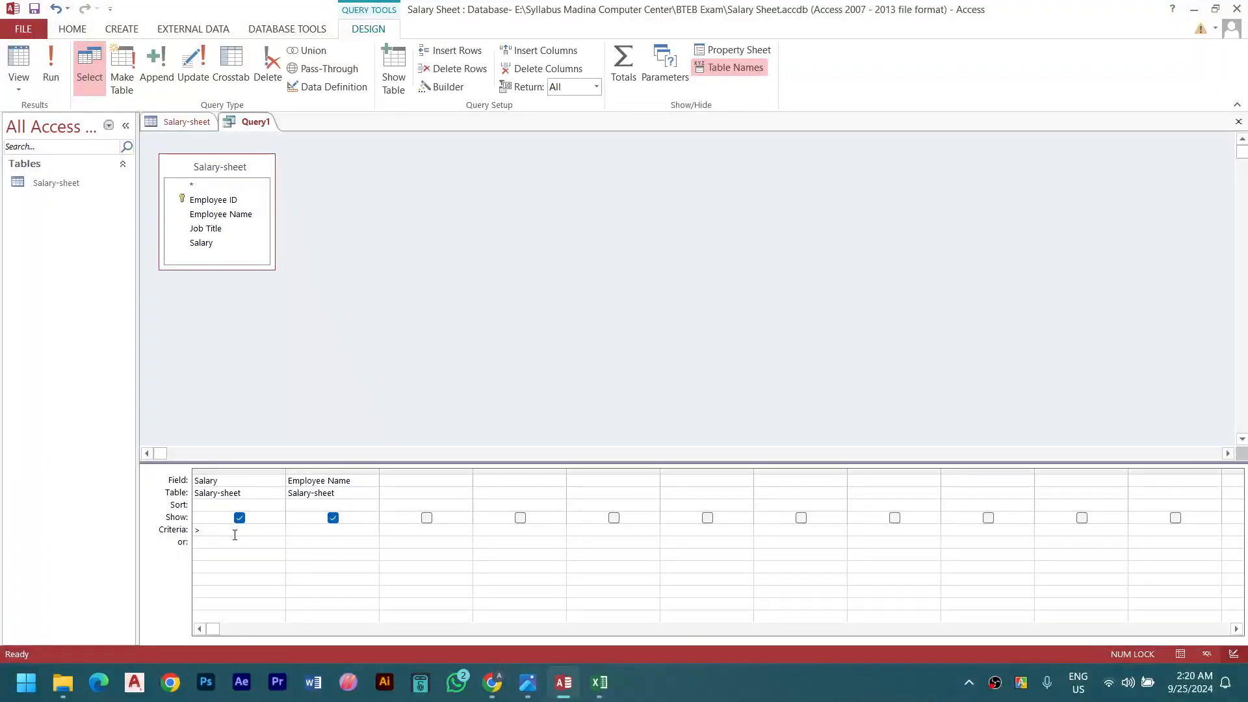
type("20000 and")
type("<")
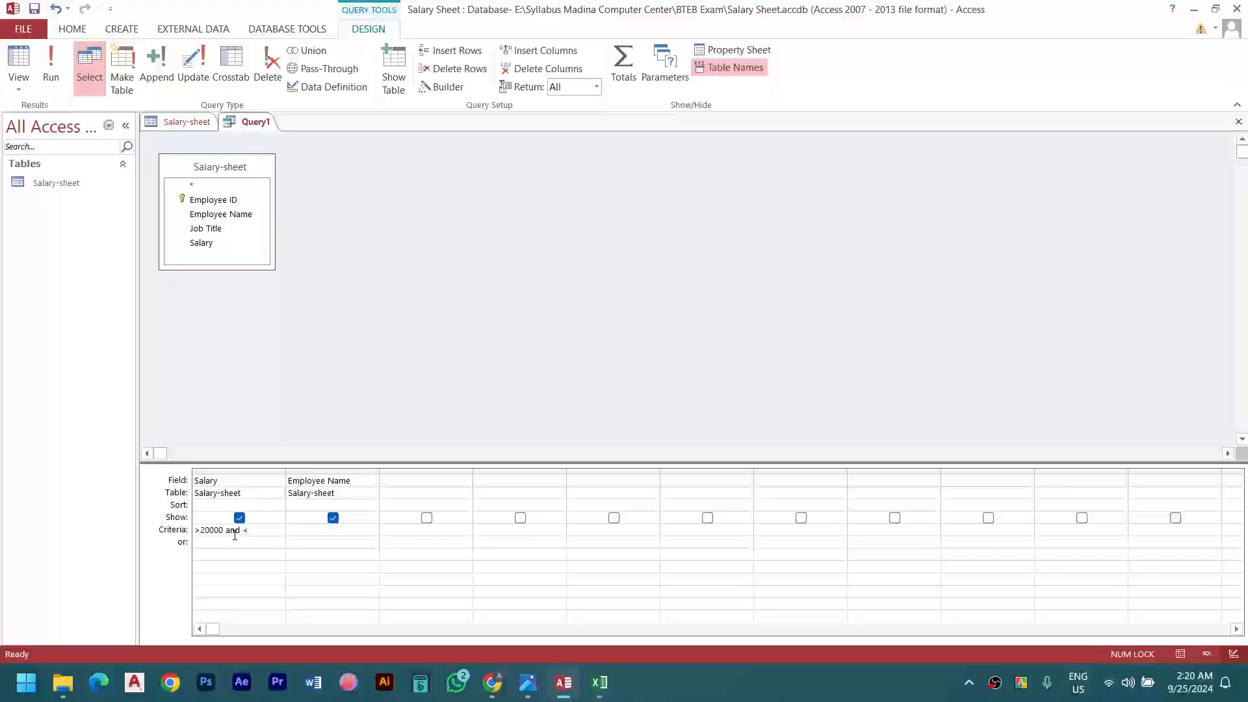
type("50000")
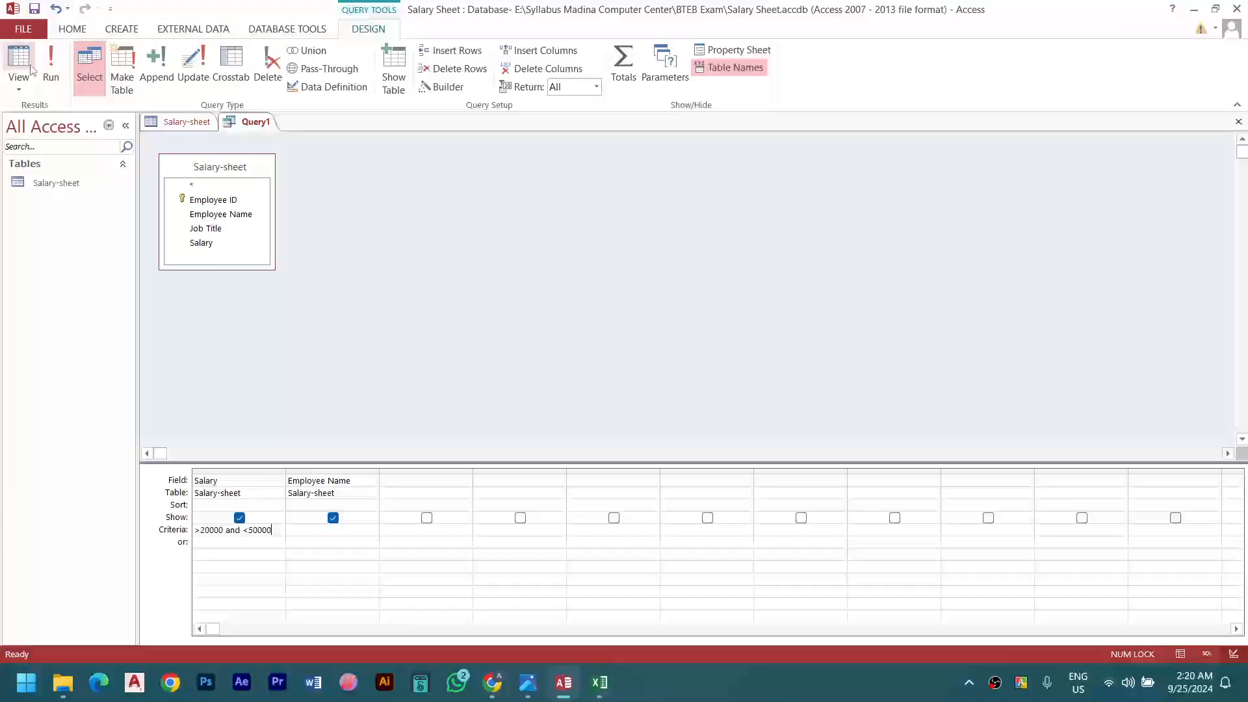
left_click(311, 34)
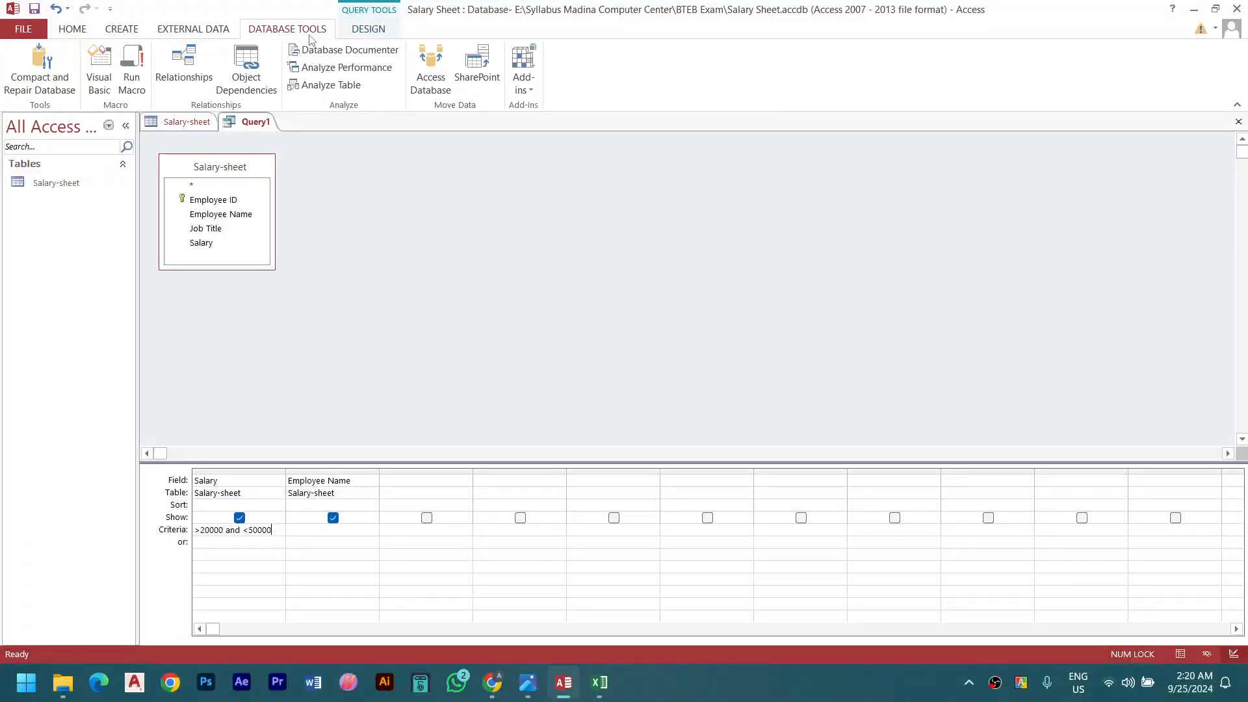
left_click(368, 30)
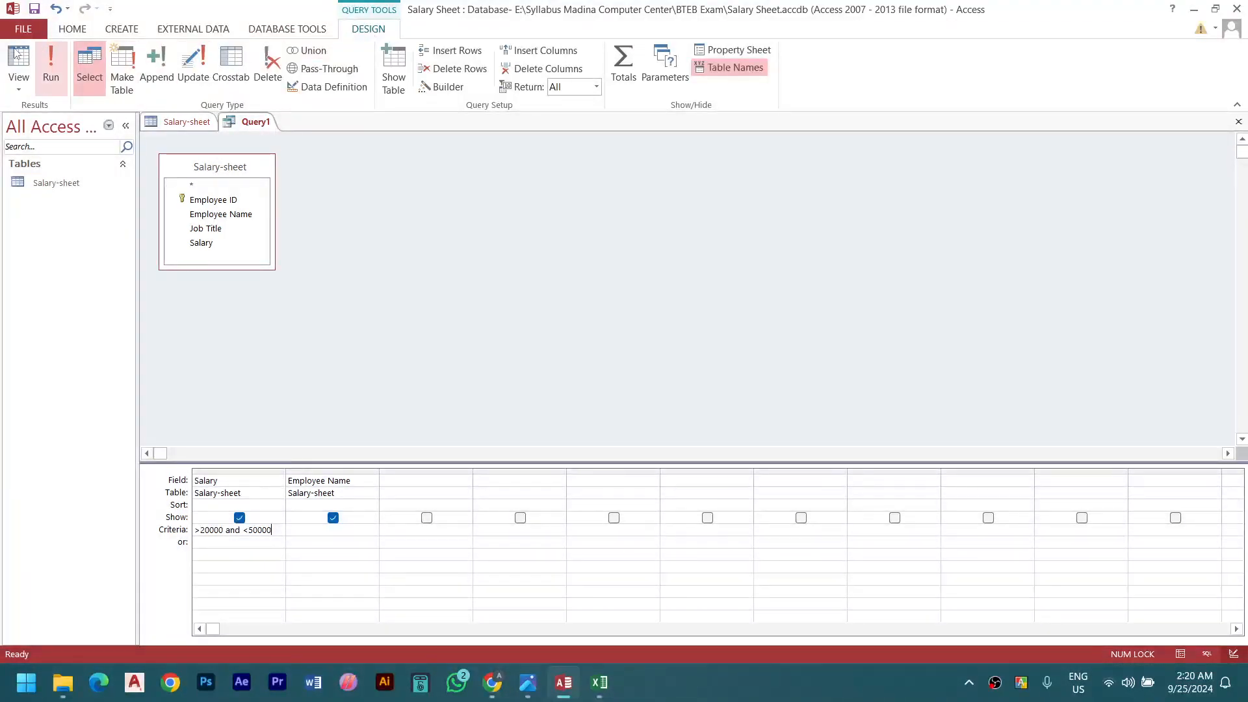
left_click(59, 77)
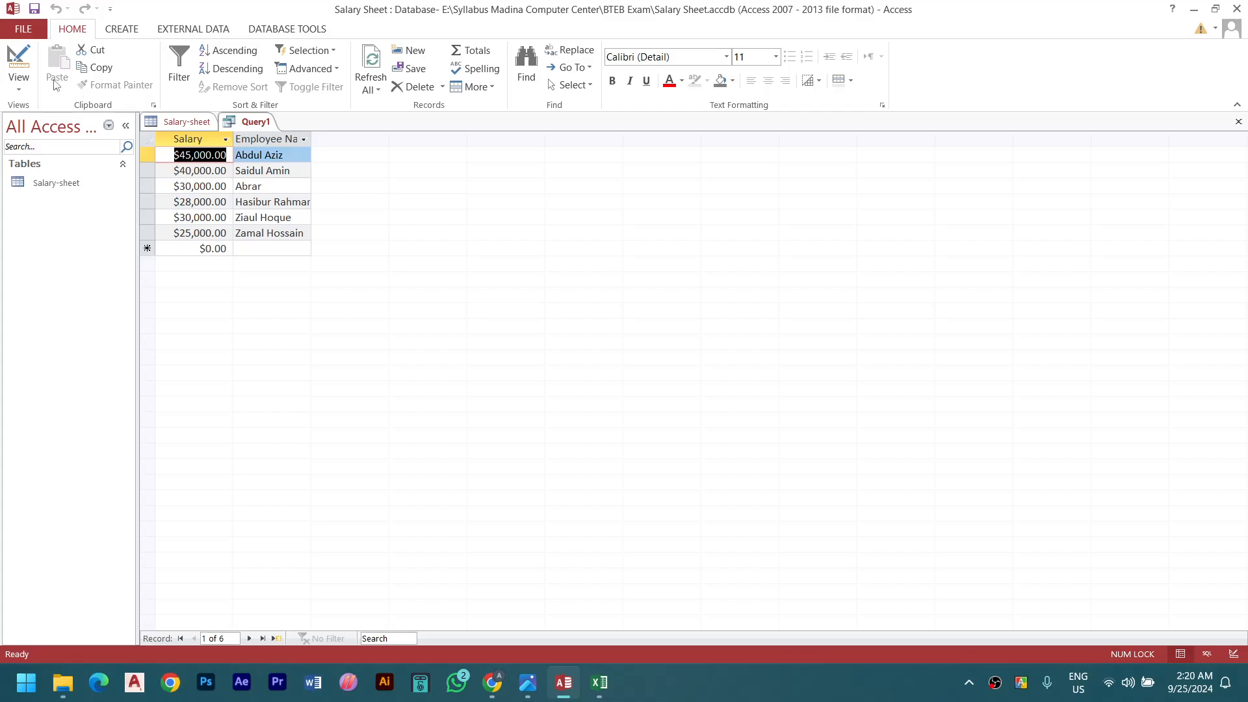
Move the Employee Name column ahead of Salary in the query design and show the results as a datasheet
left_click(18, 64)
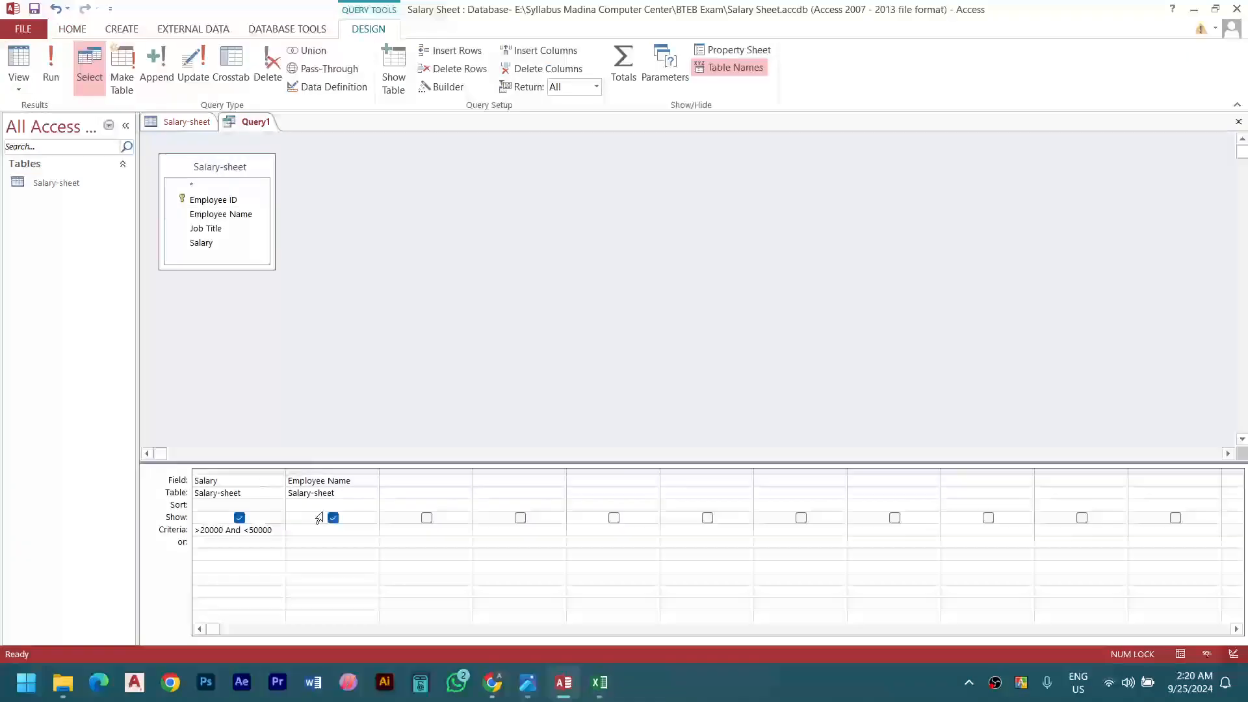
left_click(339, 471)
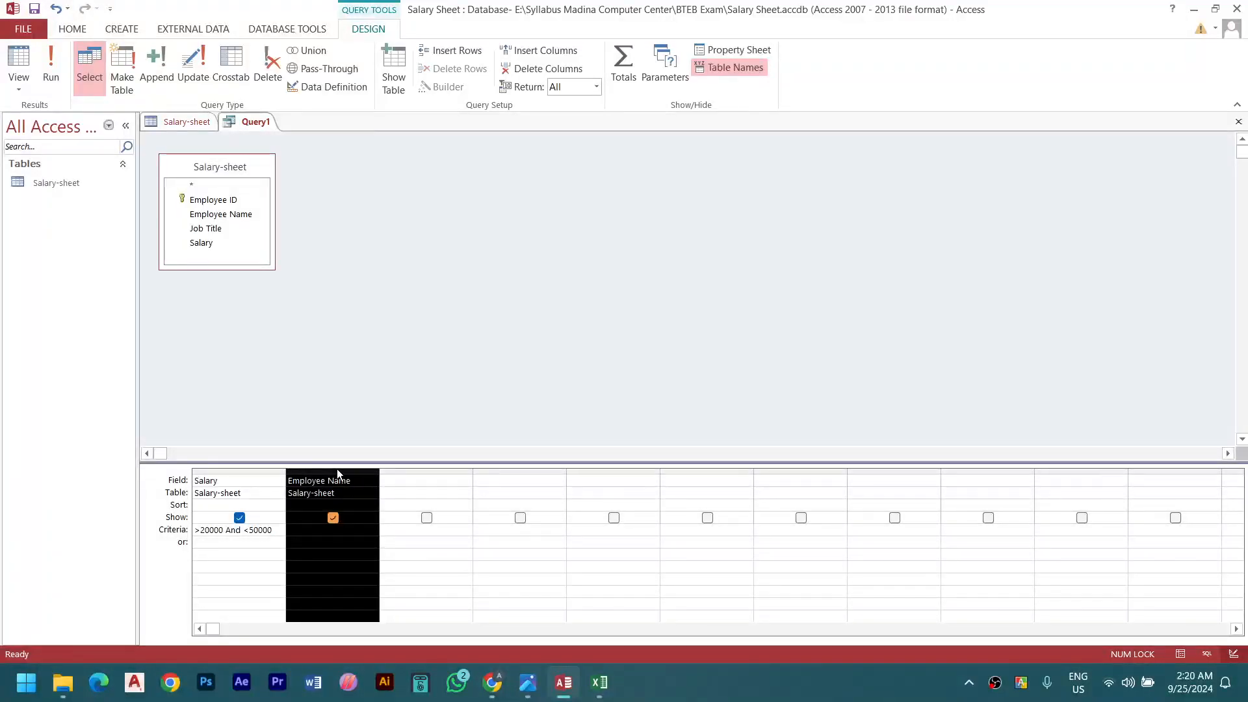
left_click_drag(336, 469, 196, 474)
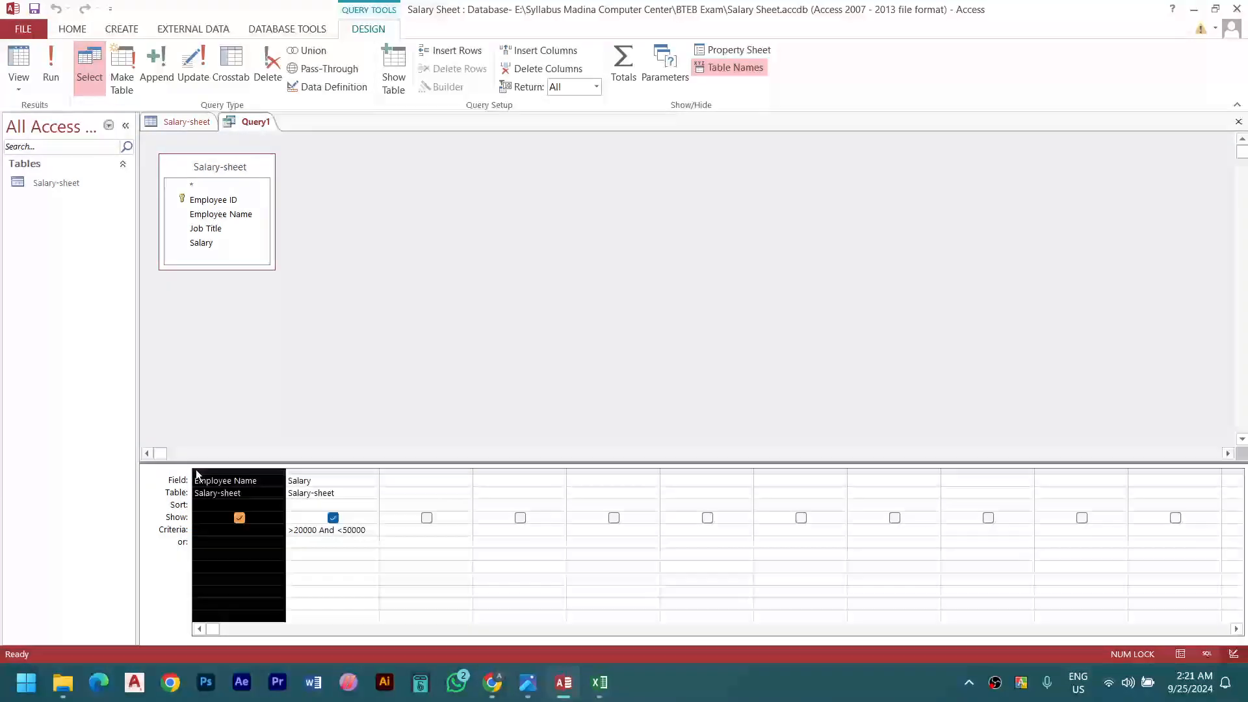
left_click(244, 493)
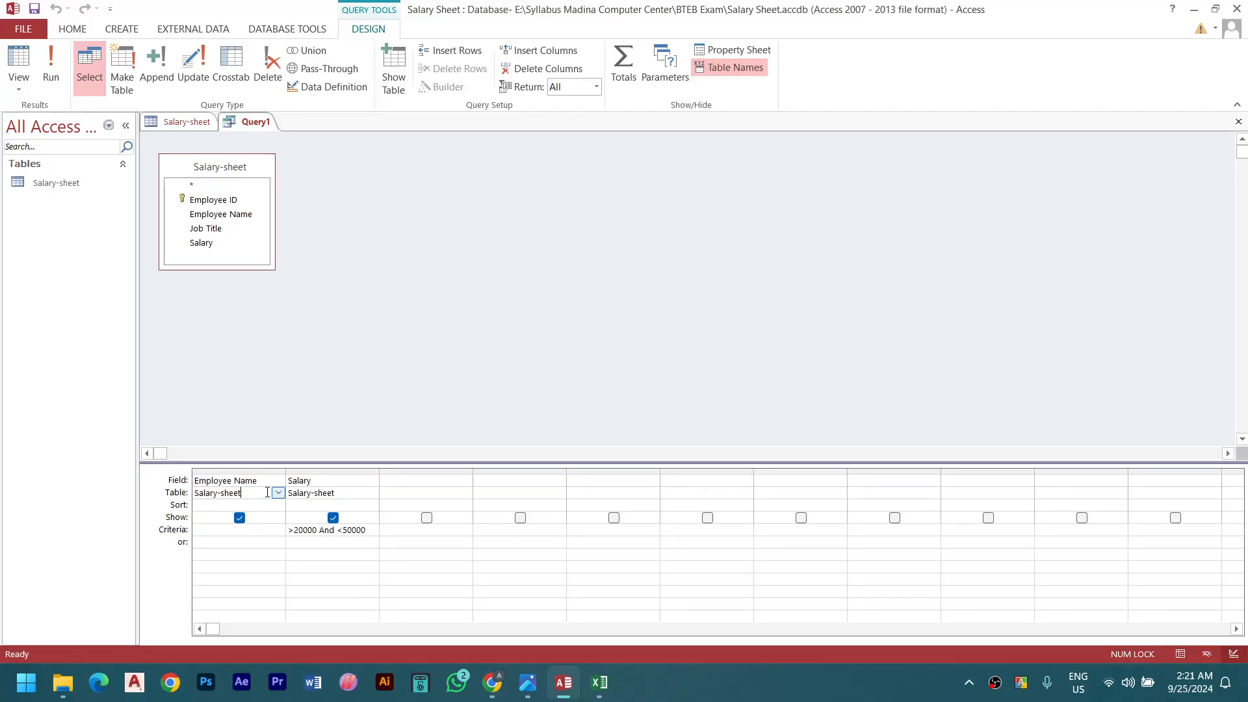
left_click(19, 62)
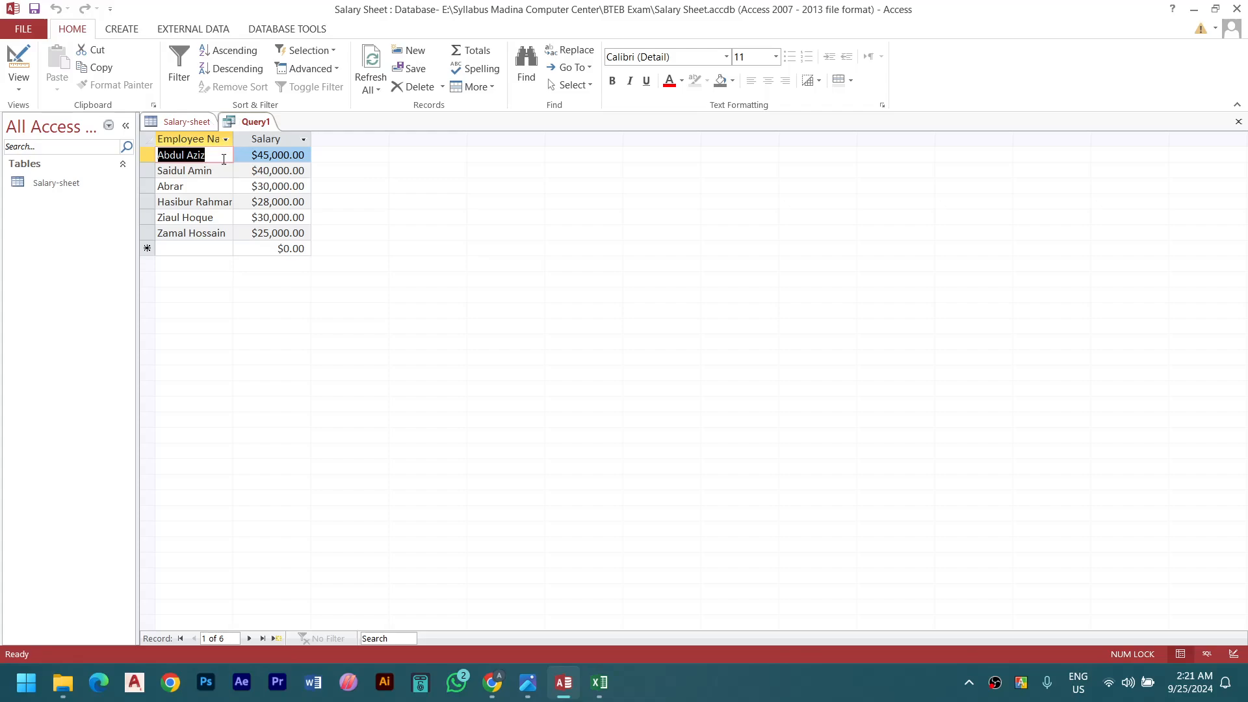
Go through the query results record by record, checking each employee's salary against the requested range
left_click(278, 155)
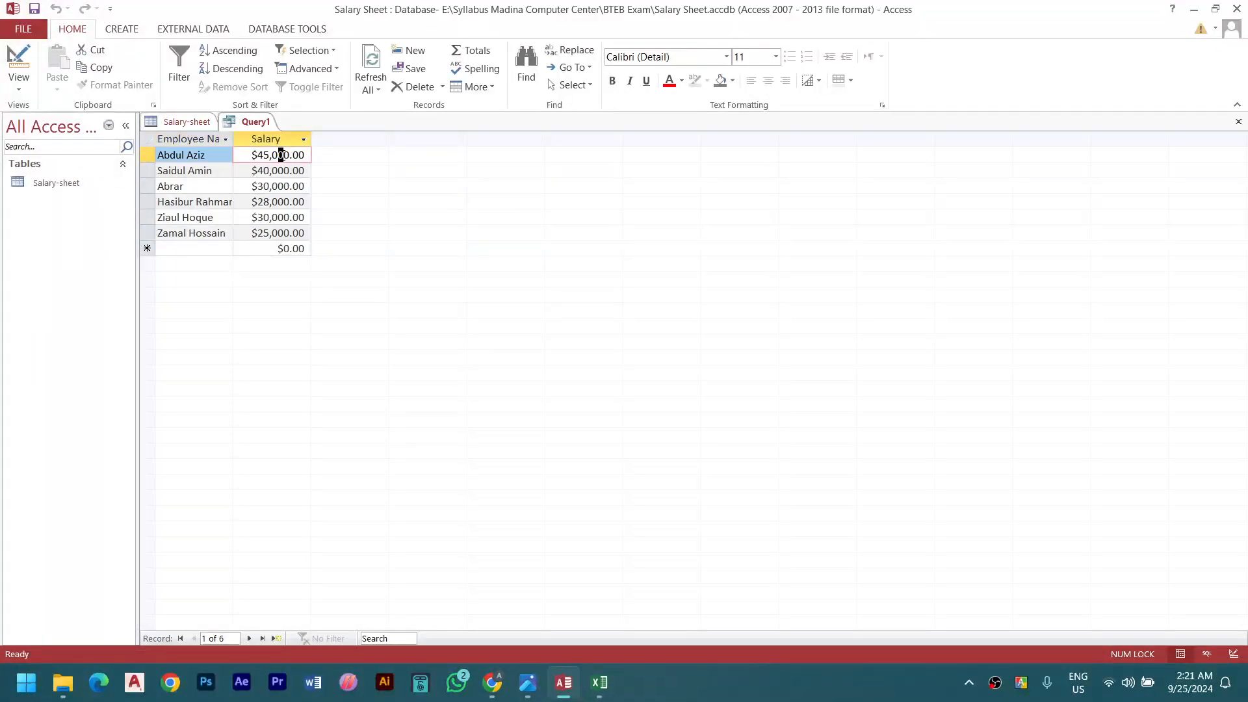
left_click(199, 172)
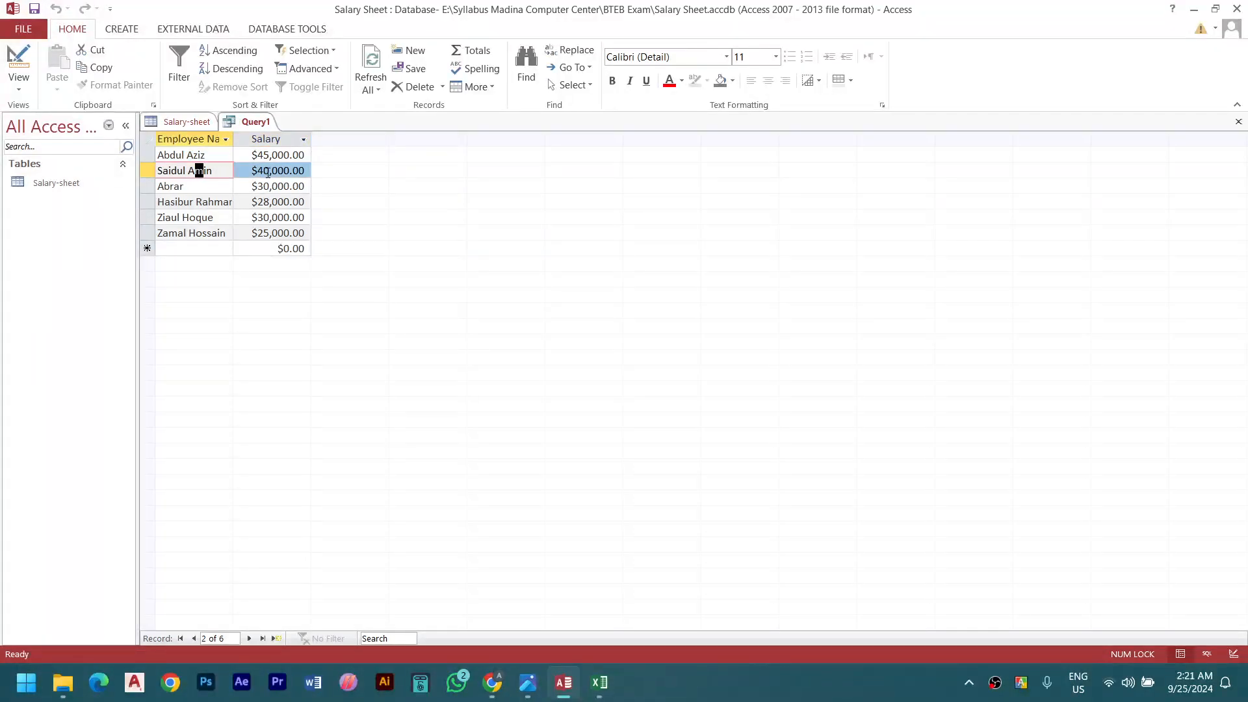
left_click(266, 171)
left_click(188, 187)
left_click(203, 202)
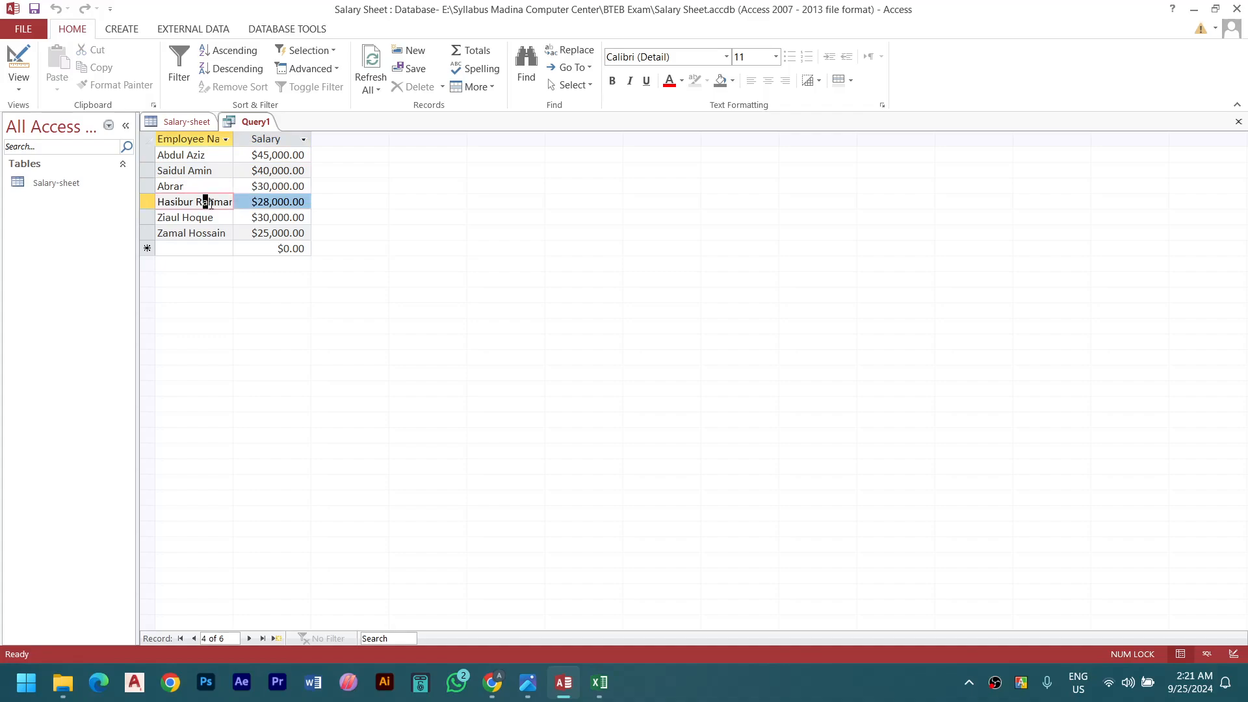
left_click(205, 217)
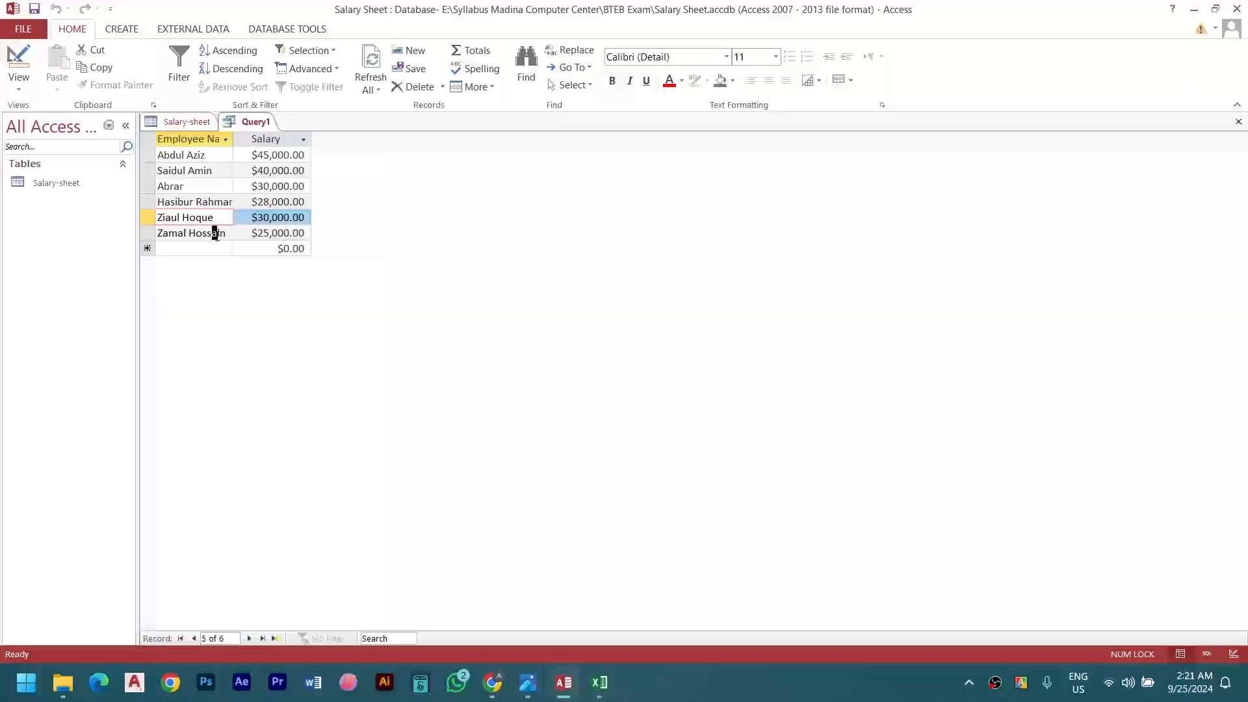
left_click(266, 233)
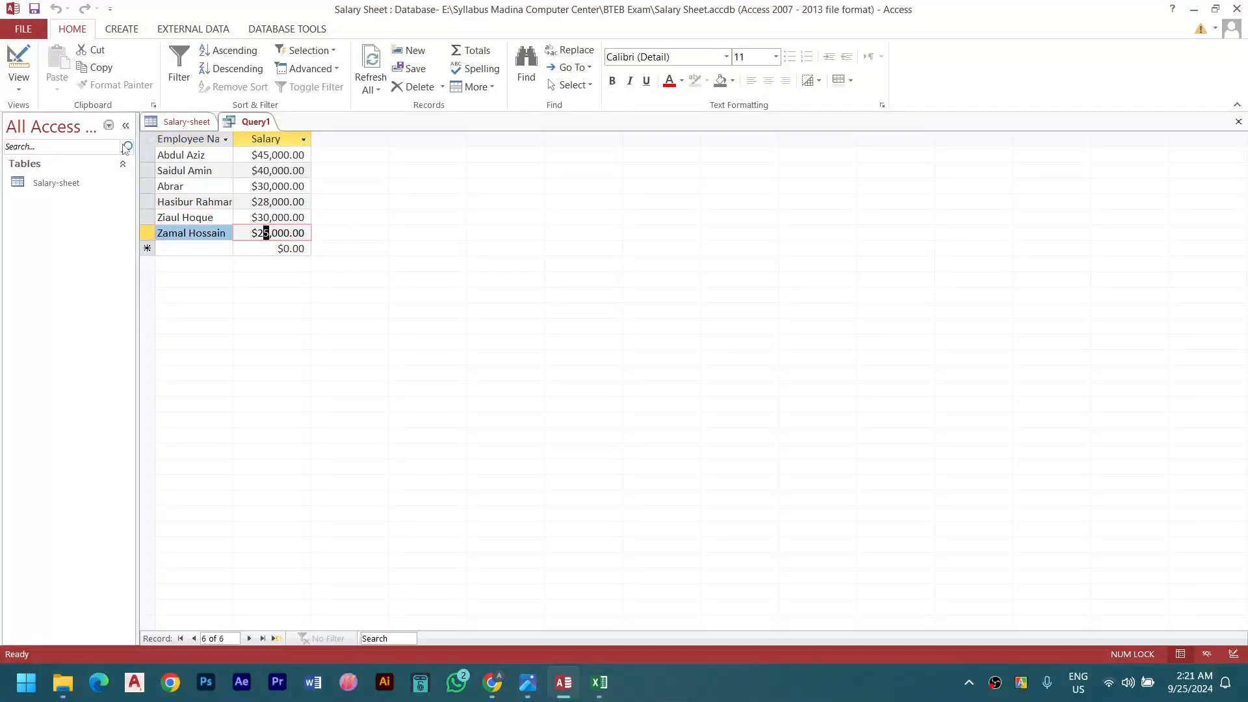
Return to the query design and compare the Salary criteria with the range asked for in Practical Practice Ques.jpg
left_click(17, 60)
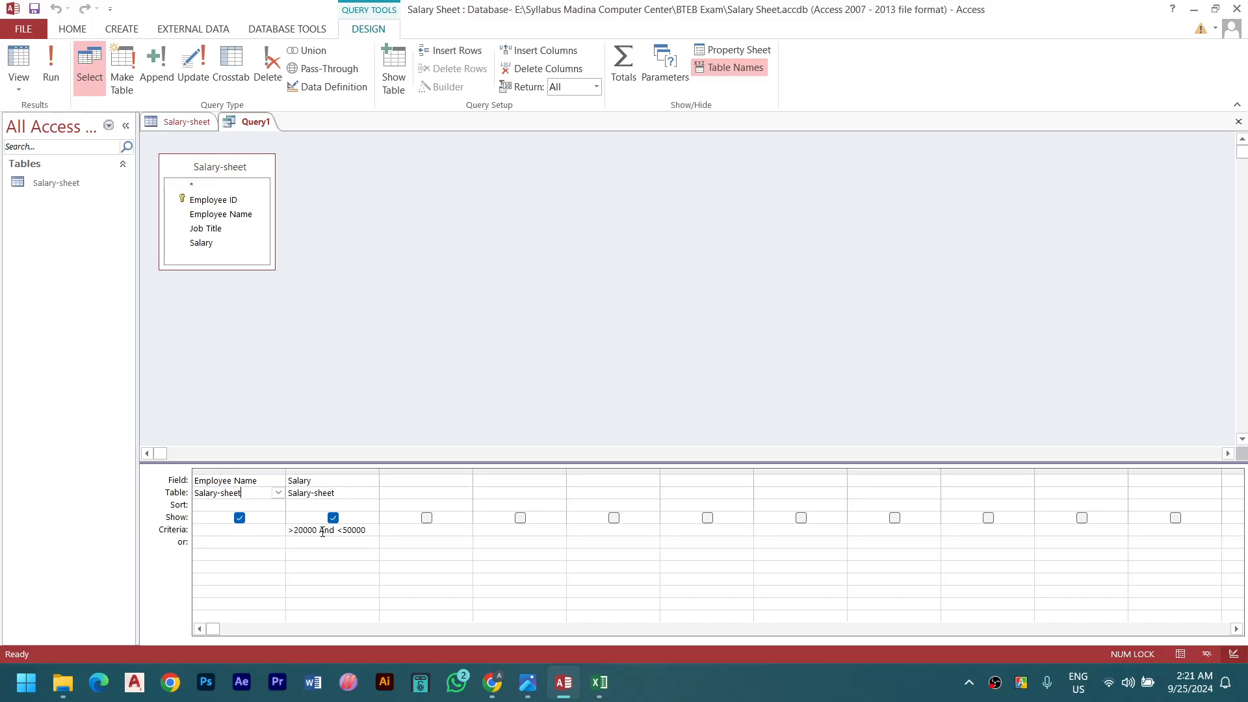
mouse_move(339, 531)
left_mouse_down()
mouse_move(374, 532)
mouse_move(363, 532)
left_mouse_up()
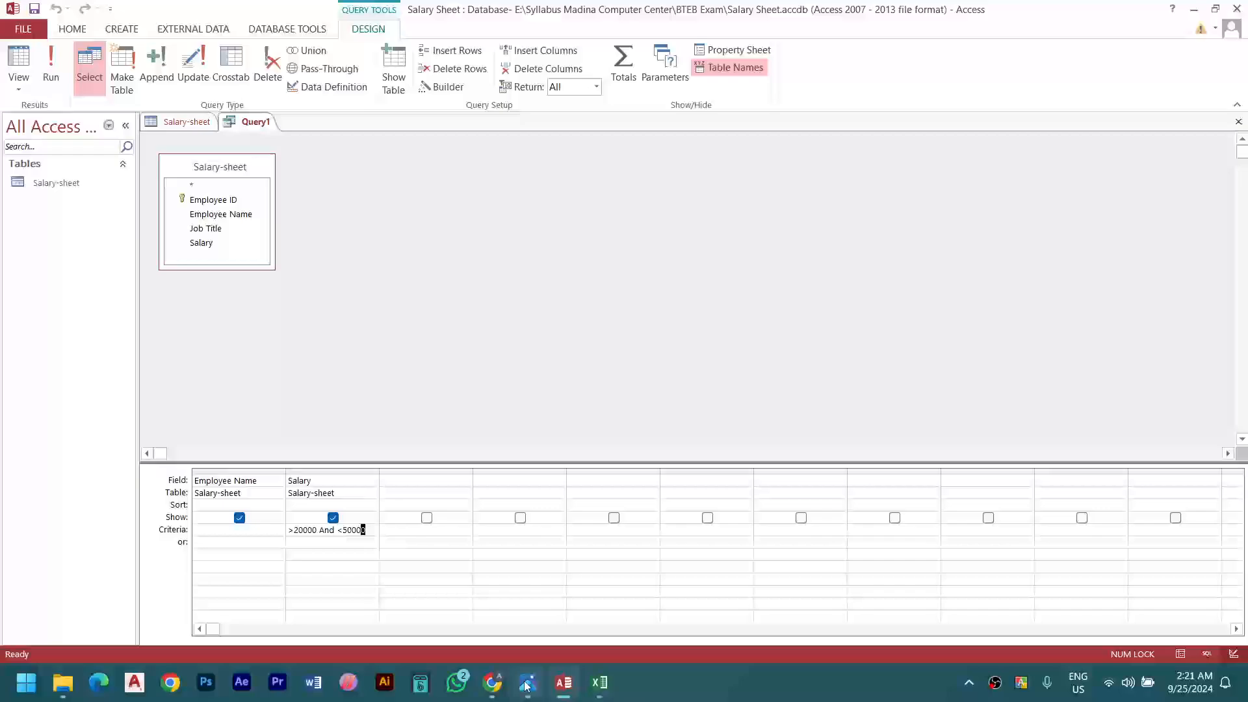
left_click(602, 551)
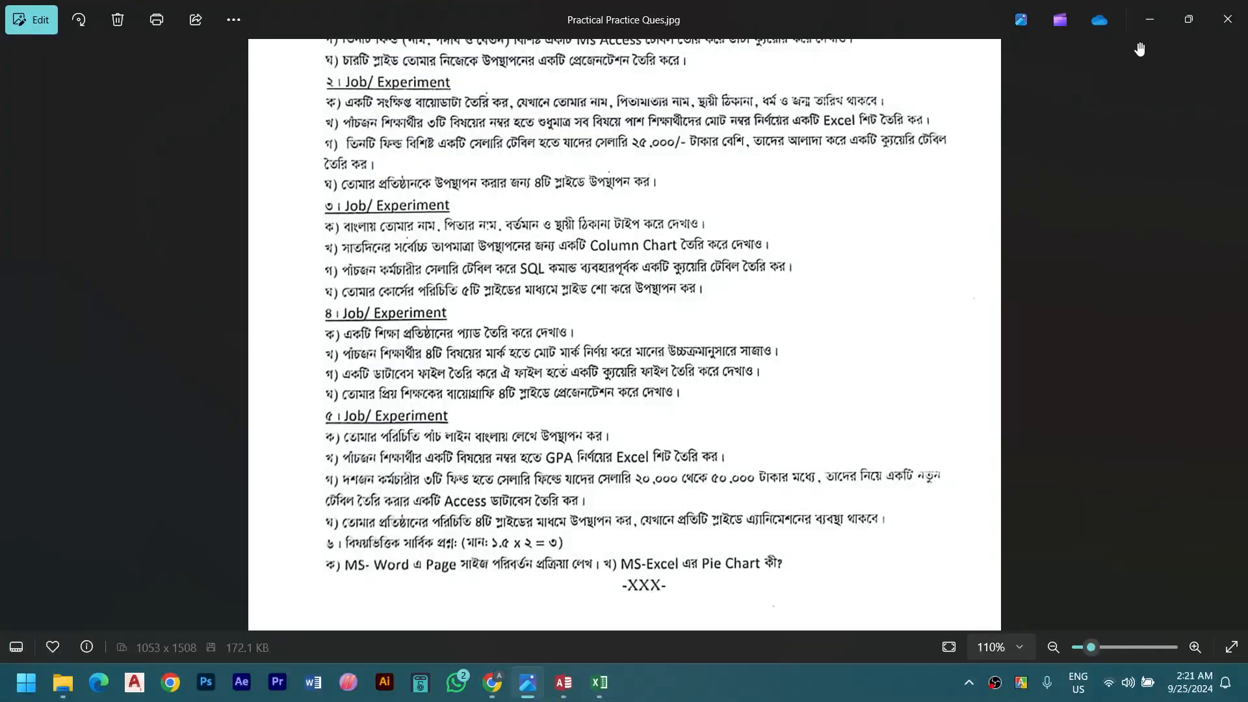
left_click(1150, 19)
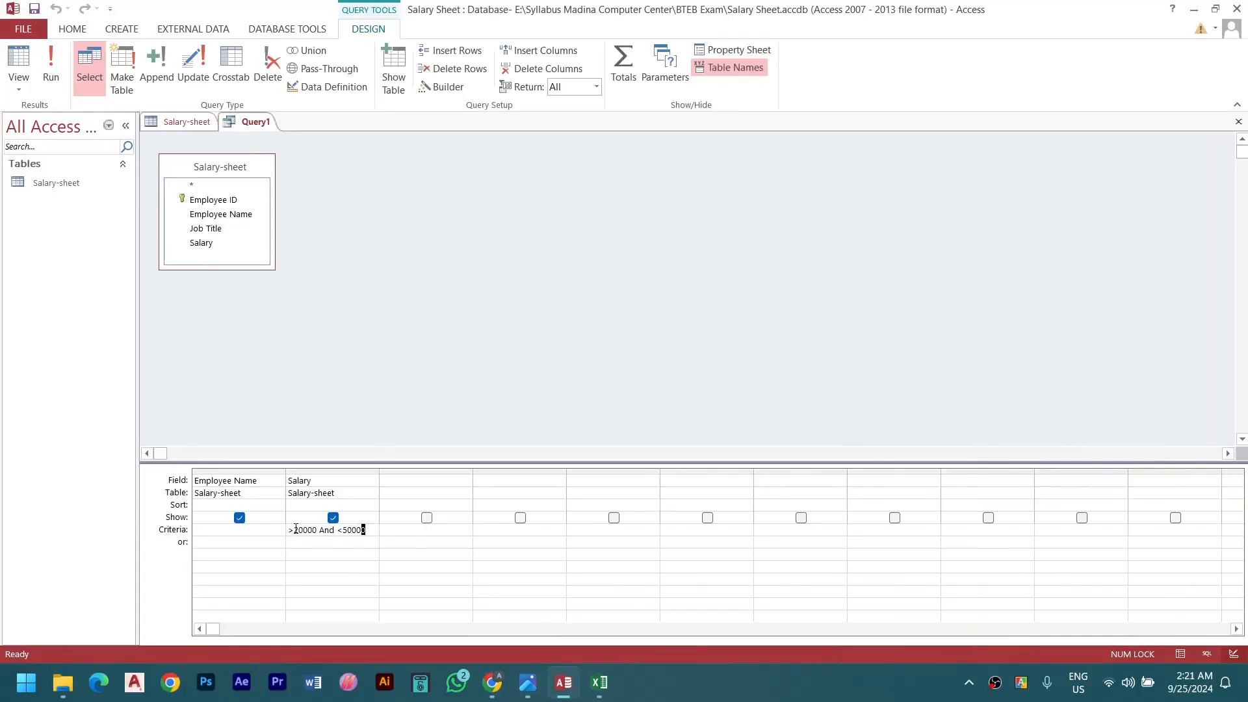
Set the Salary criteria to >=20000 and <=50000, run the query and compare its results with the Salary-sheet table
left_click(295, 530)
key("Left")
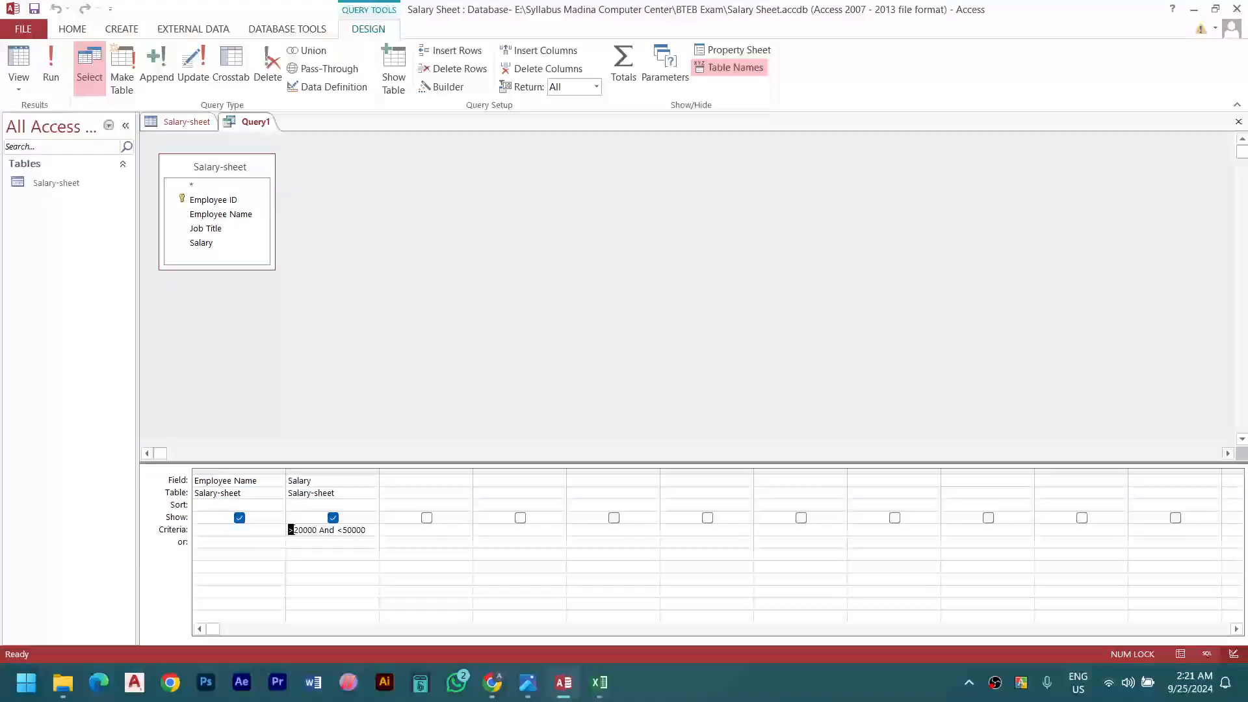
key("Right")
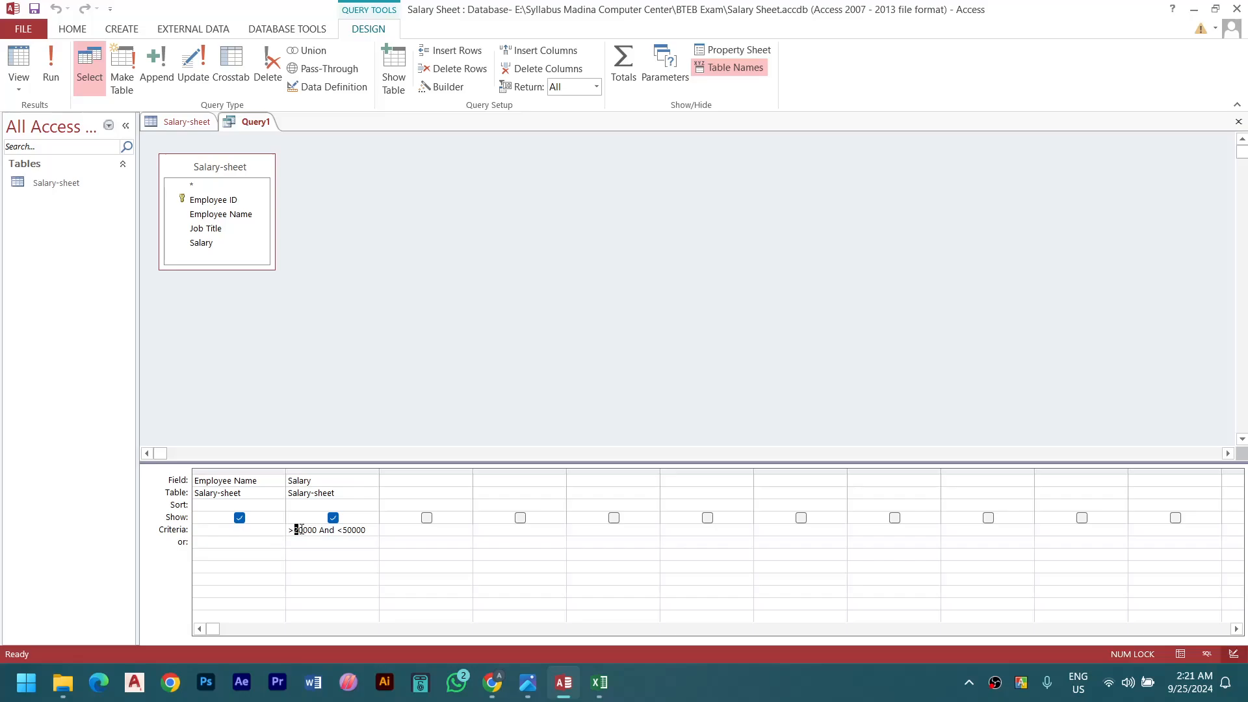
type("=20000 and <")
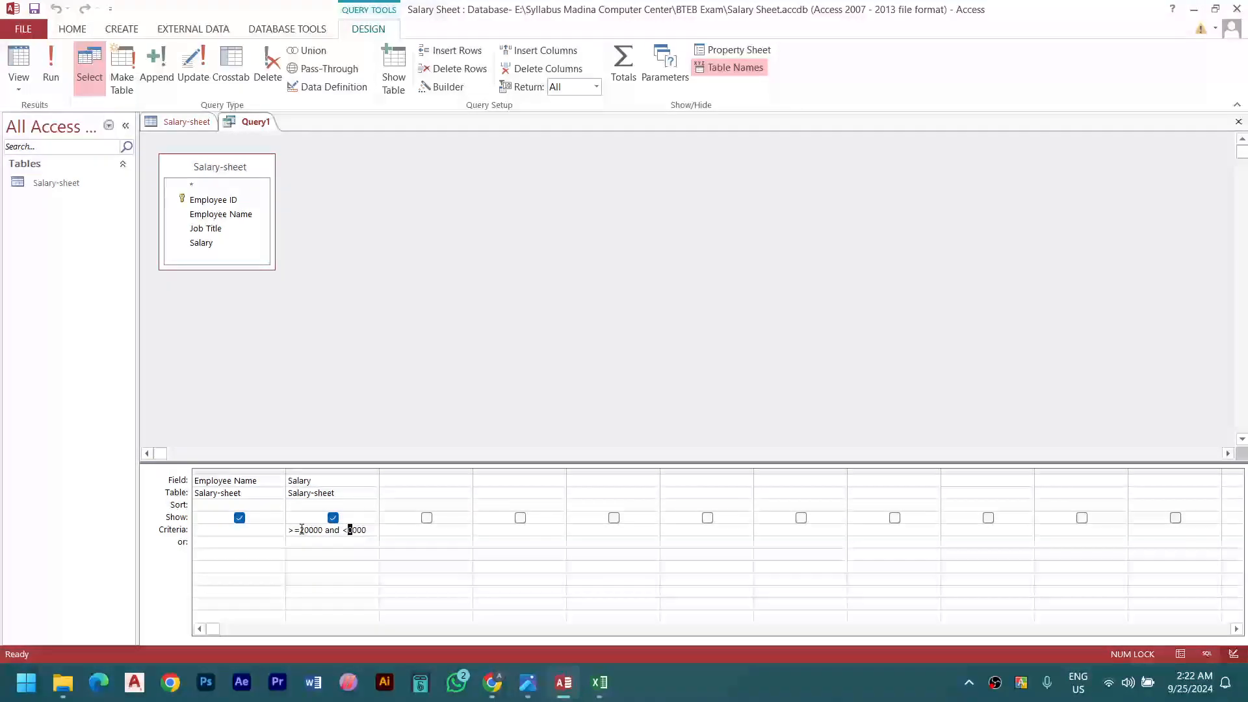
type("=")
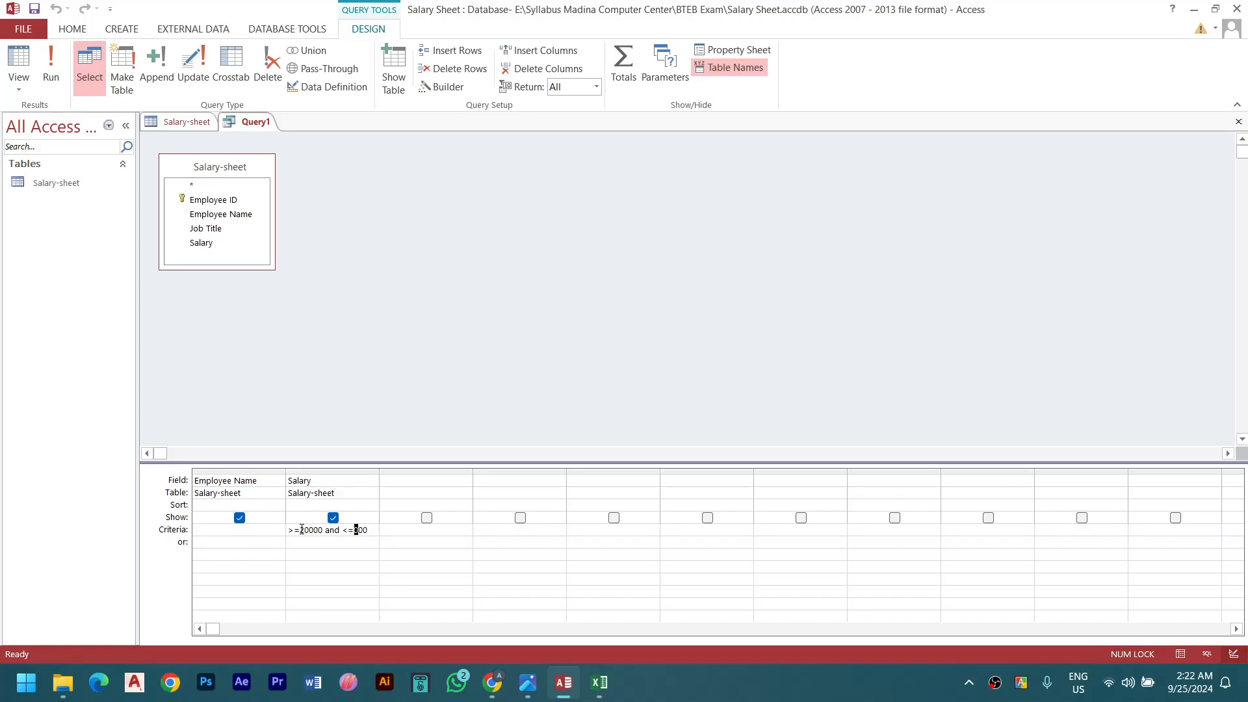
type("50000")
left_click(40, 70)
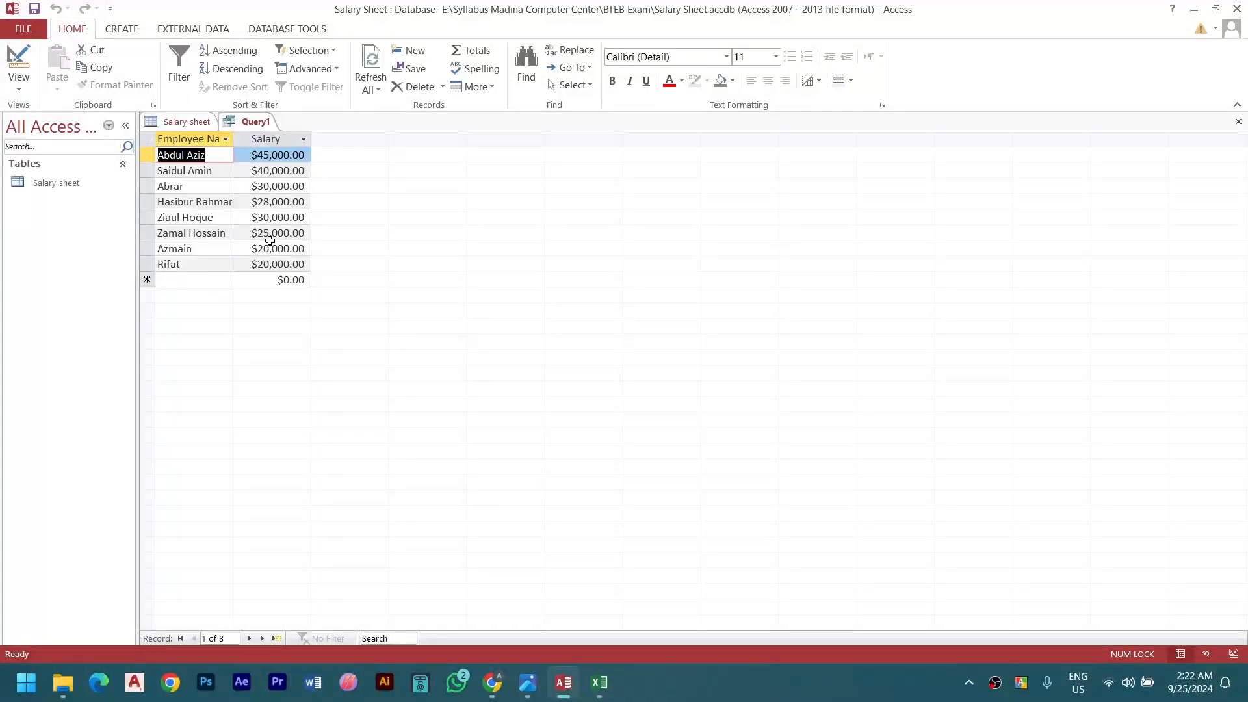
left_click(189, 121)
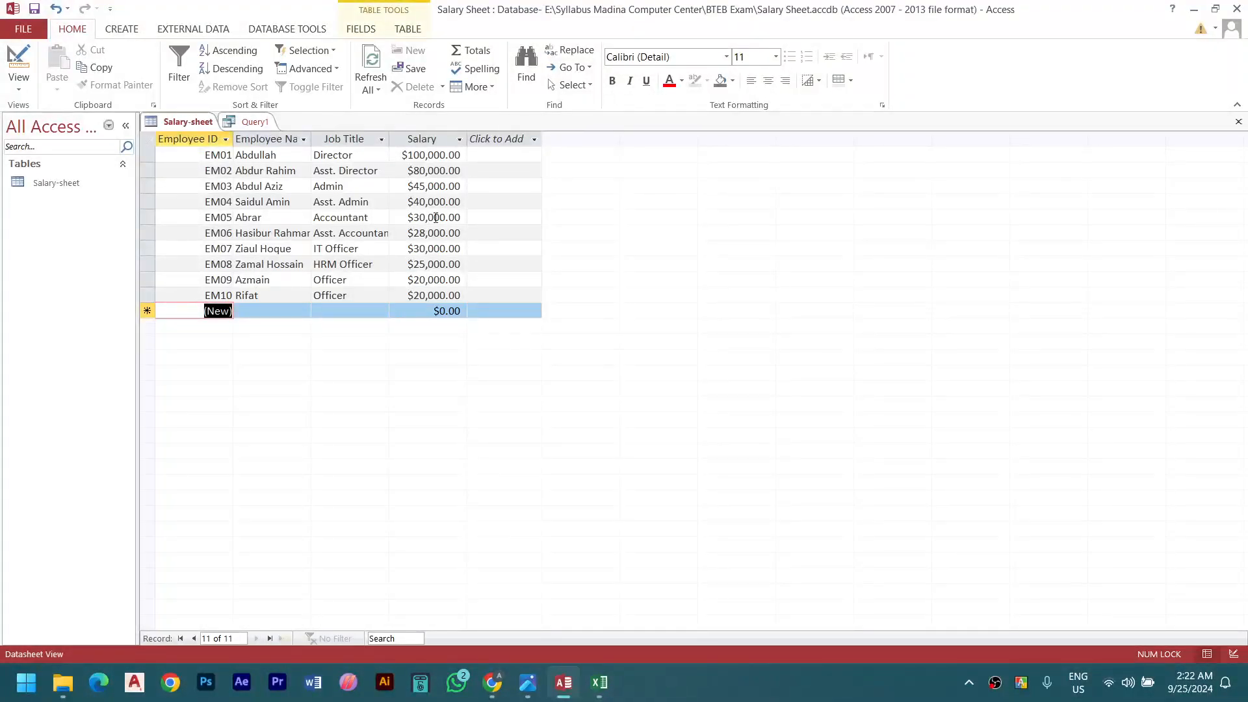
left_click(255, 121)
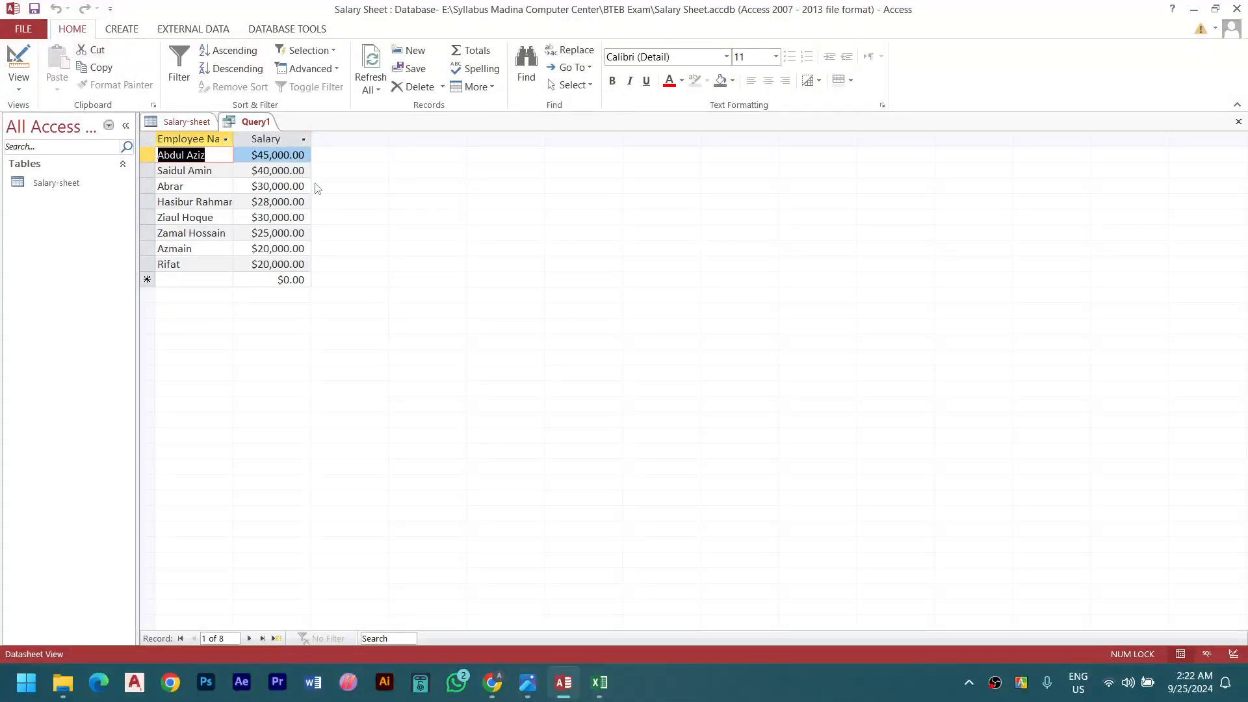
Add a Total row with the Sum of Salary to the query results and widen the Salary column
left_click(473, 51)
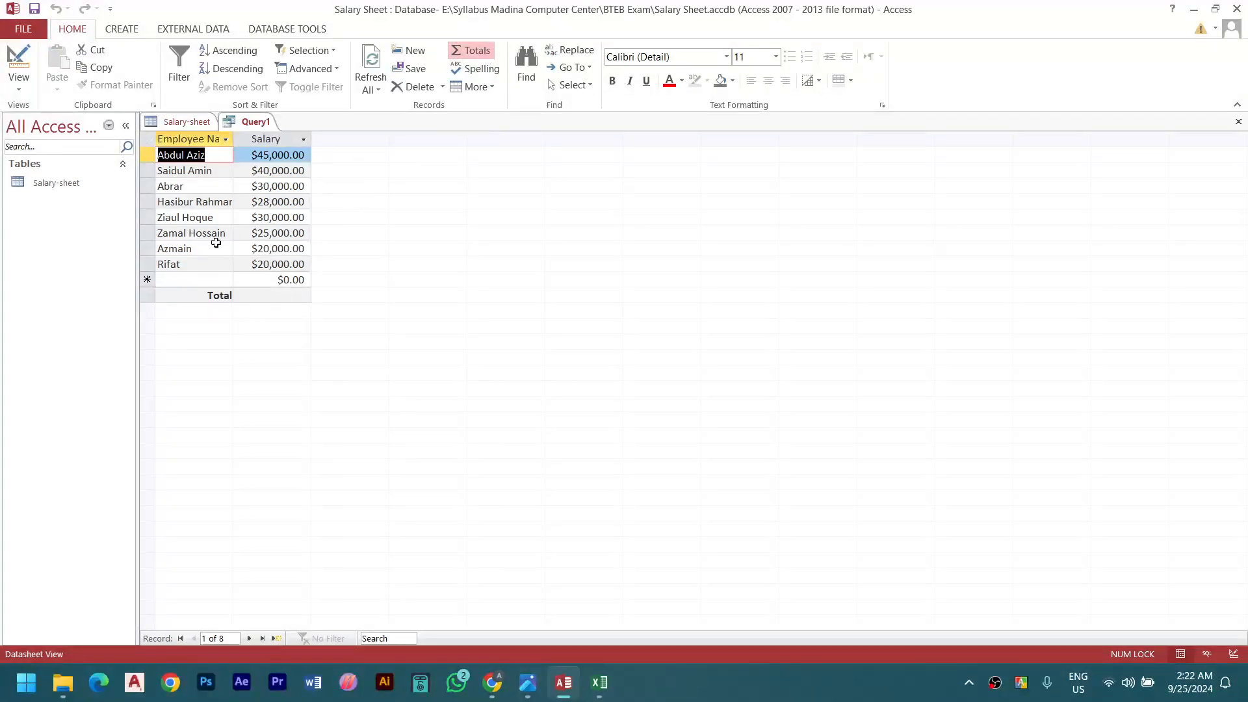
left_click(272, 298)
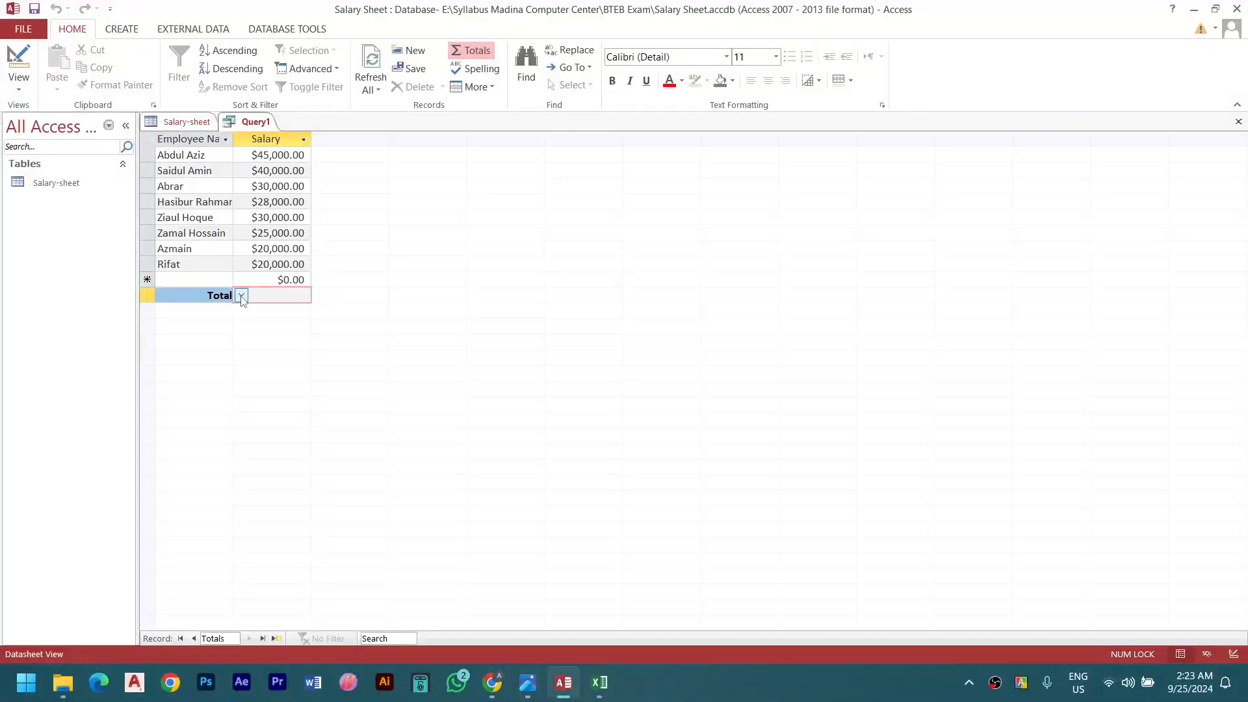
left_click(242, 297)
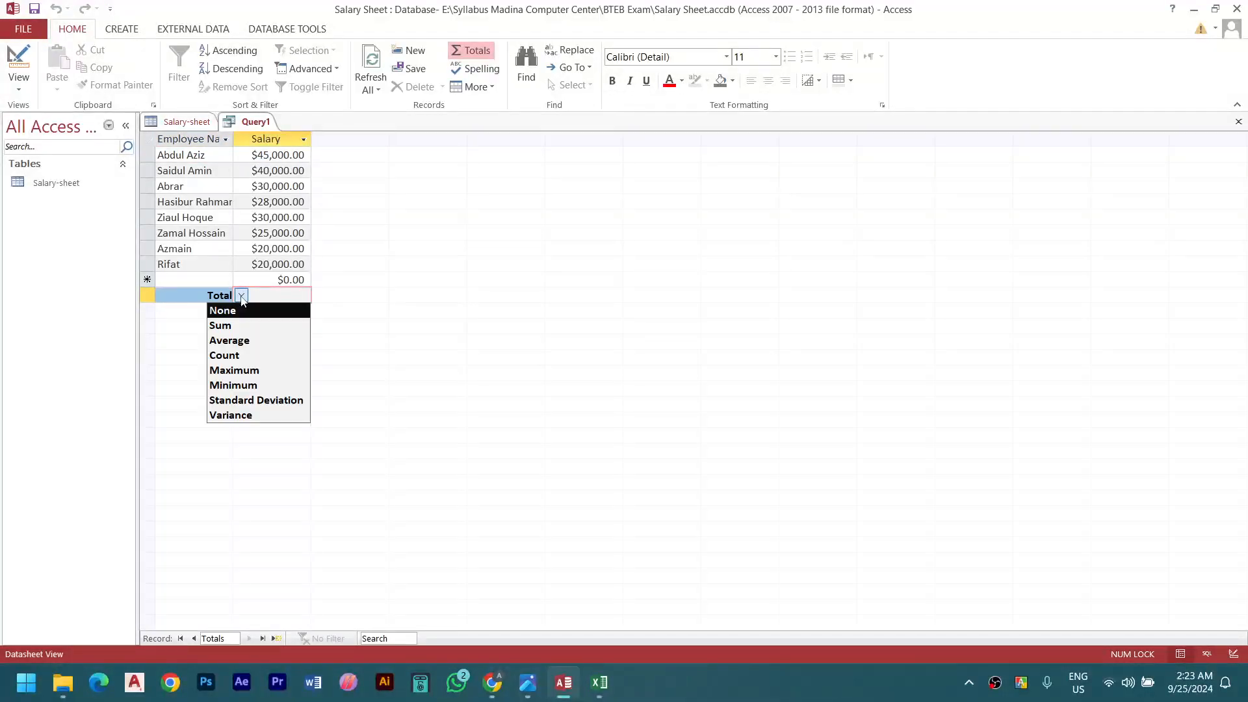
left_click(222, 325)
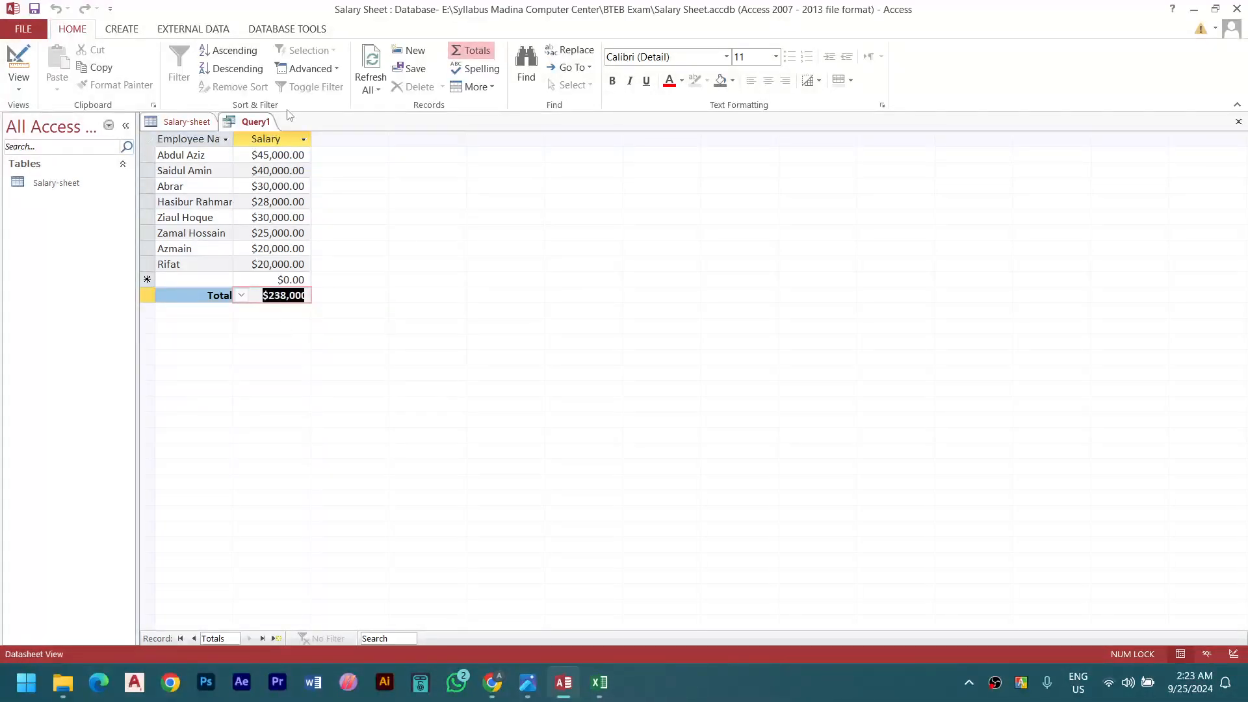
left_click(283, 296)
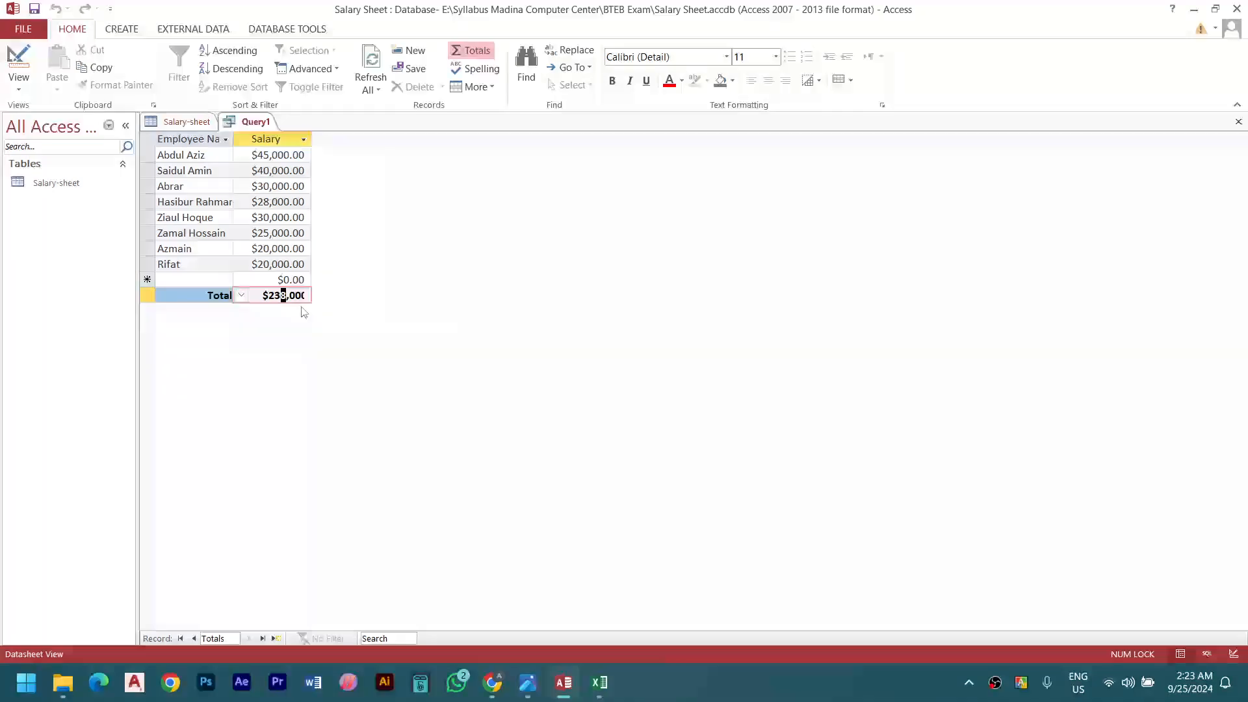
left_click(304, 295)
left_click_drag(311, 138, 338, 138)
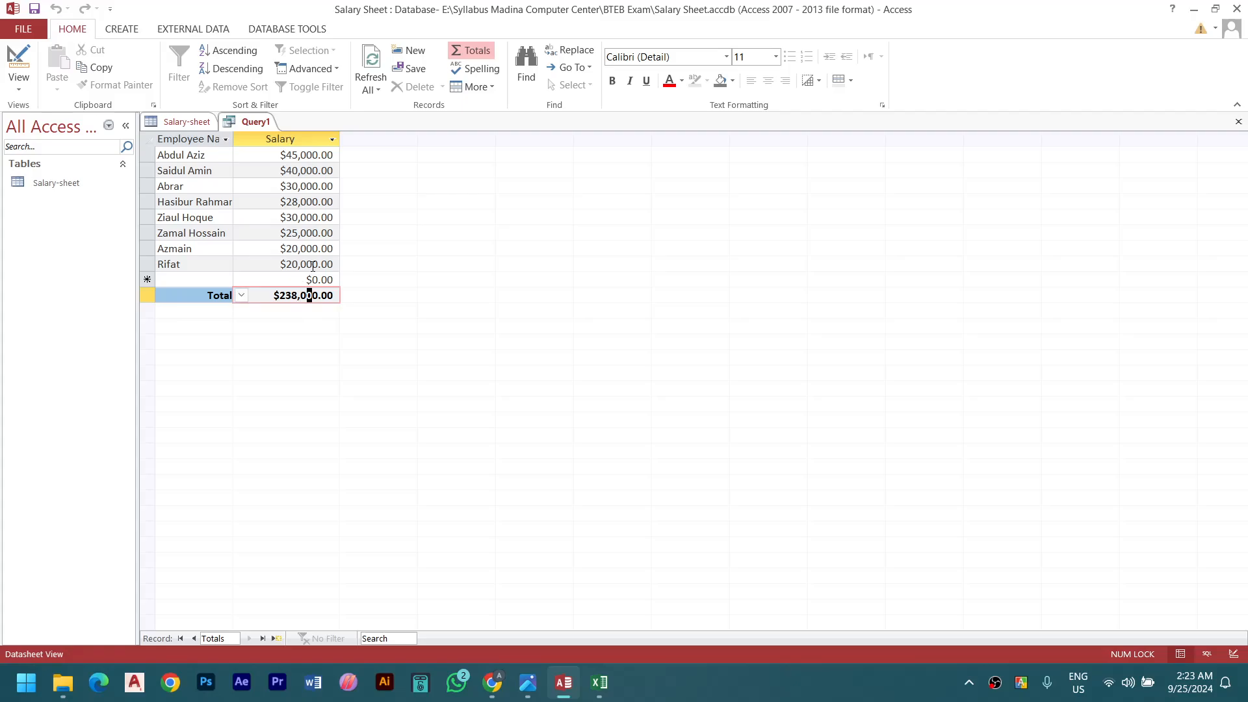
Reread the salary question in Practical Practice Ques.jpg and review the currency symbols on the query's salary values
left_click(528, 682)
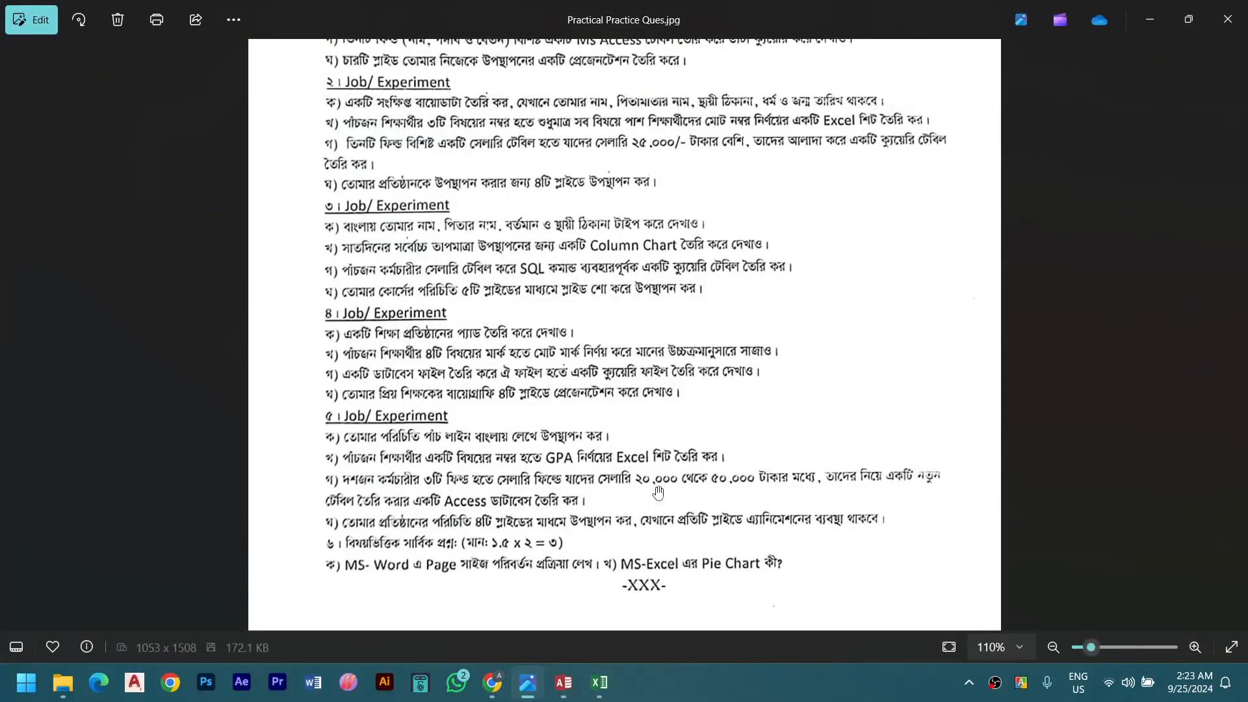
left_click(1149, 22)
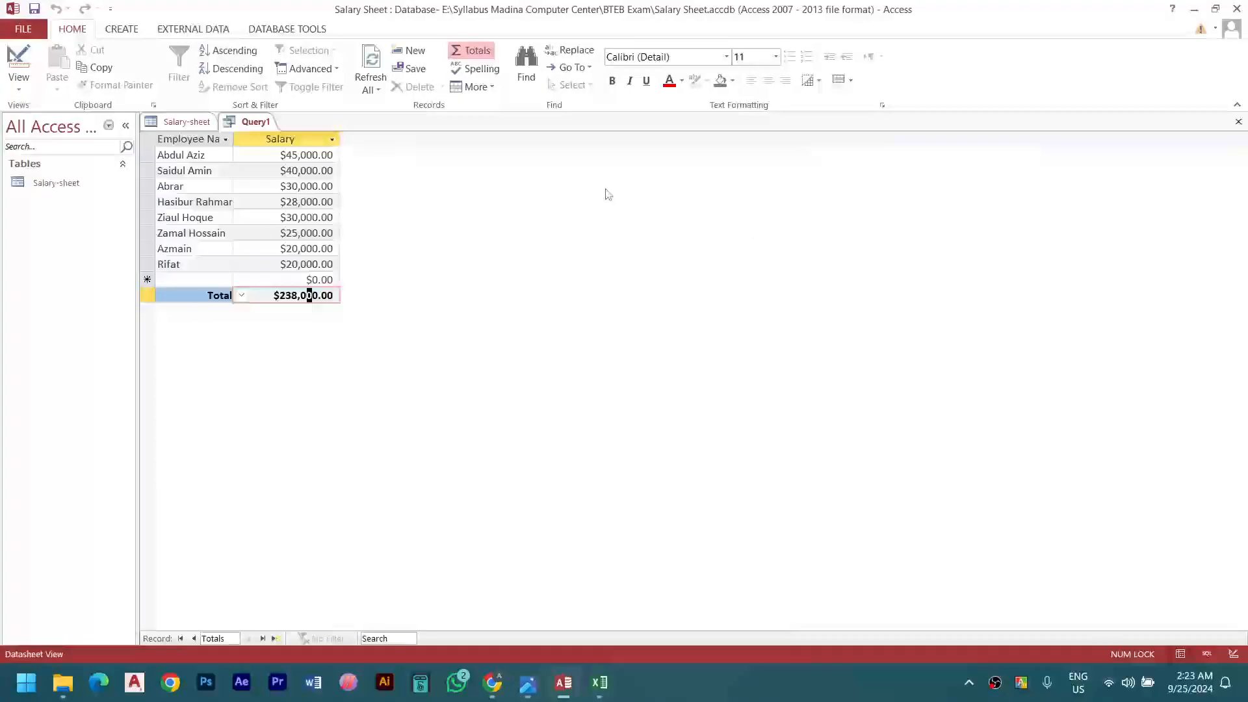
left_click(285, 153)
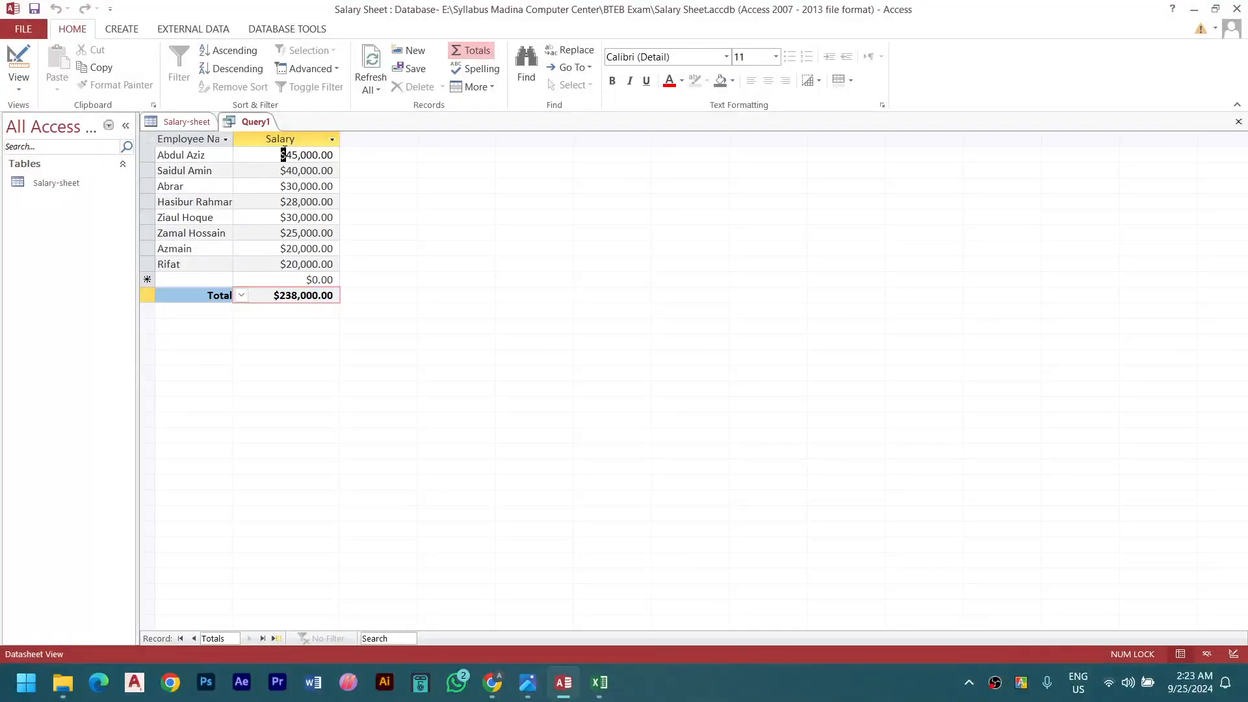
left_click(284, 171)
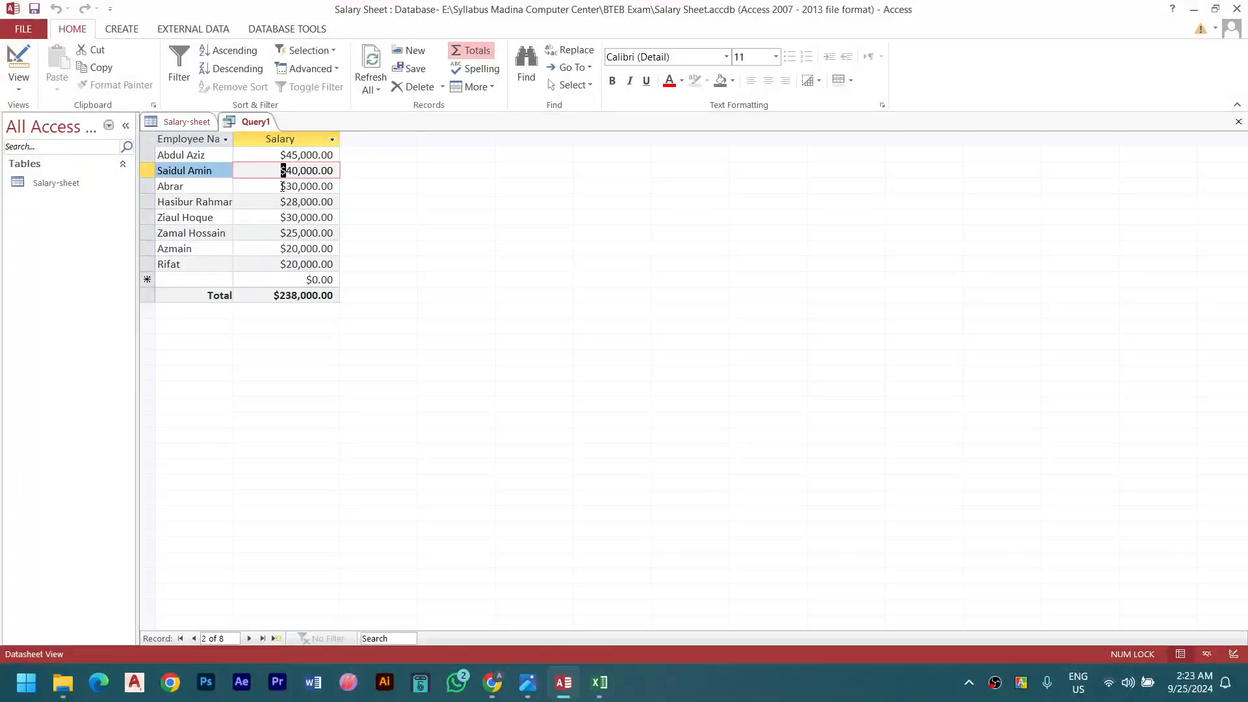
left_click(285, 186)
left_click(283, 202)
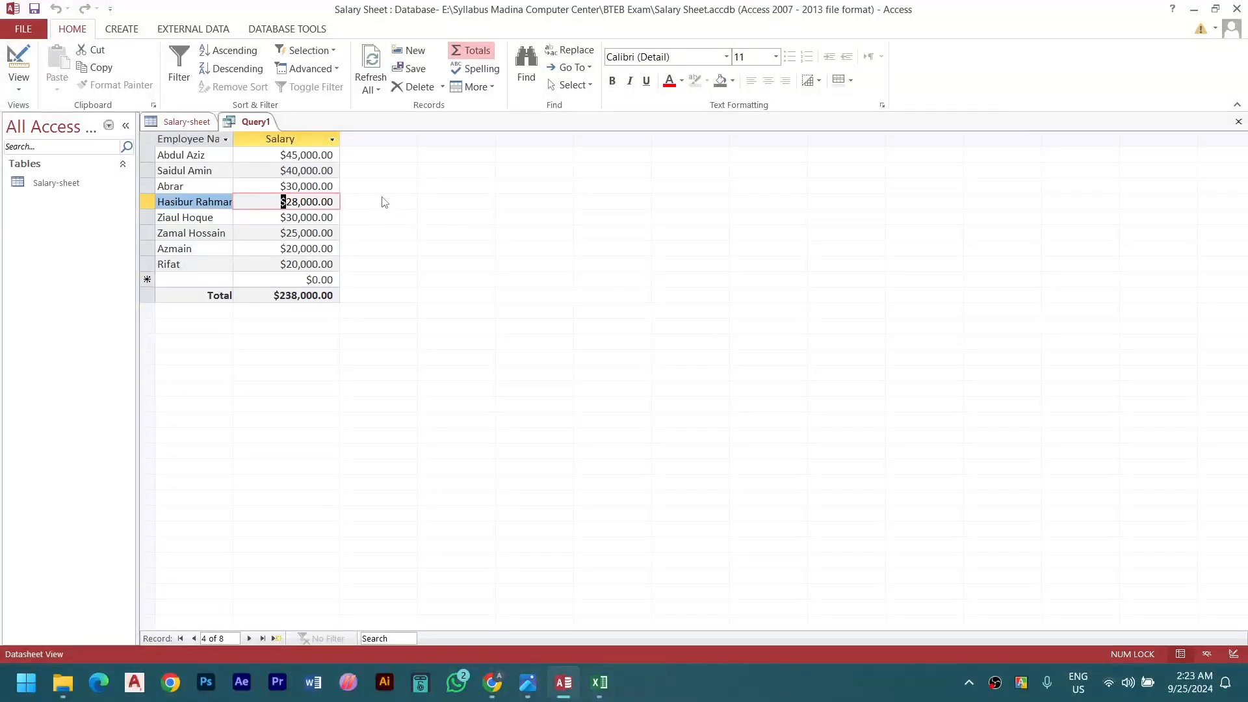
left_click(284, 217)
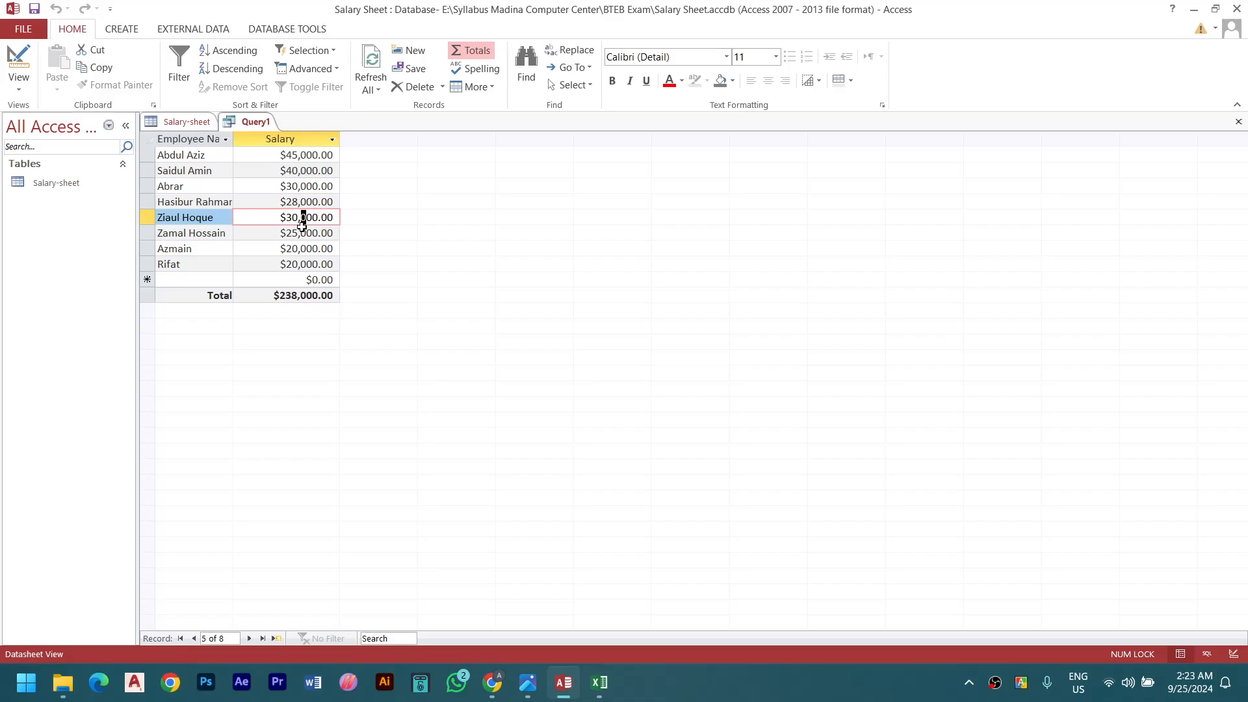
left_click(303, 232)
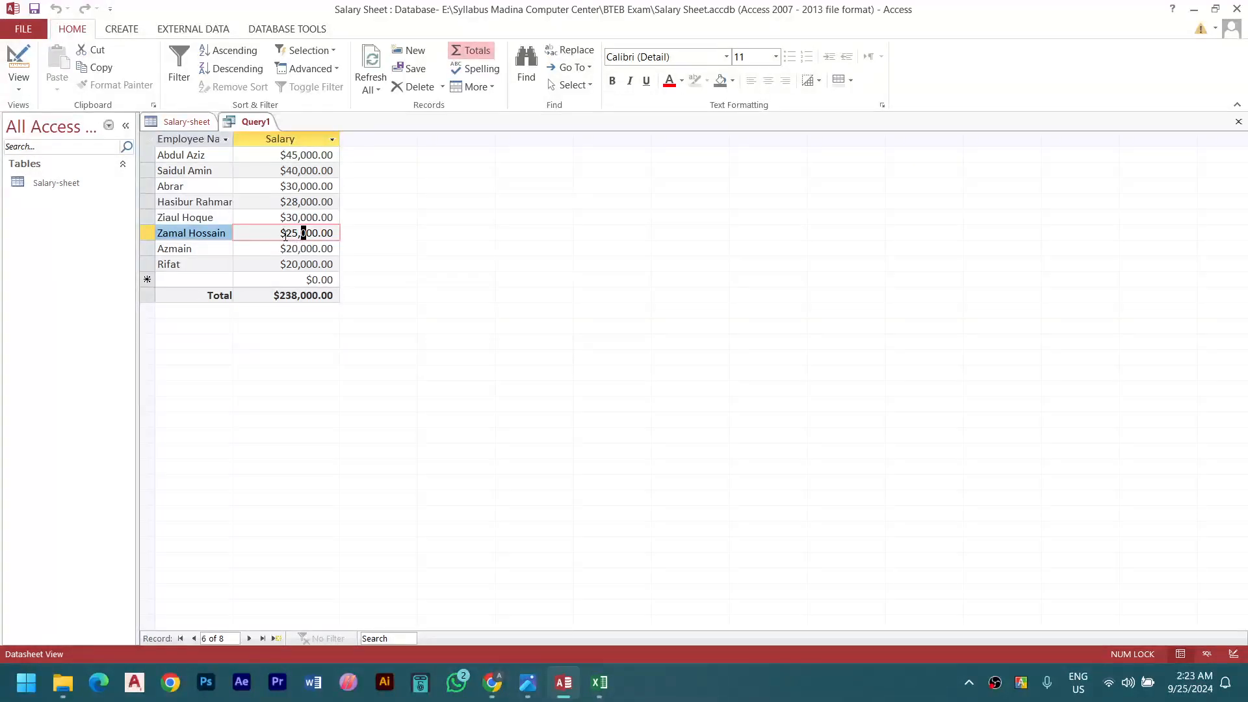
left_click(289, 232)
key("Left")
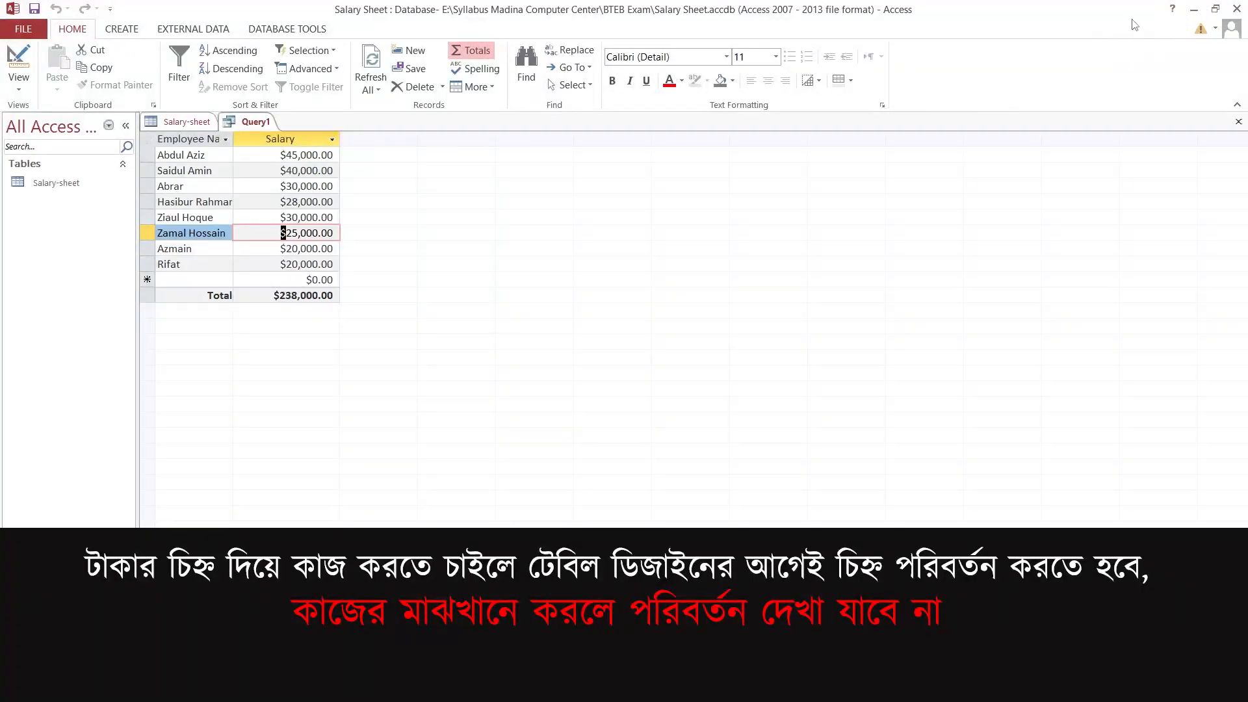
Minimize the database window, search Windows for Control Panel and open it
left_click(1194, 9)
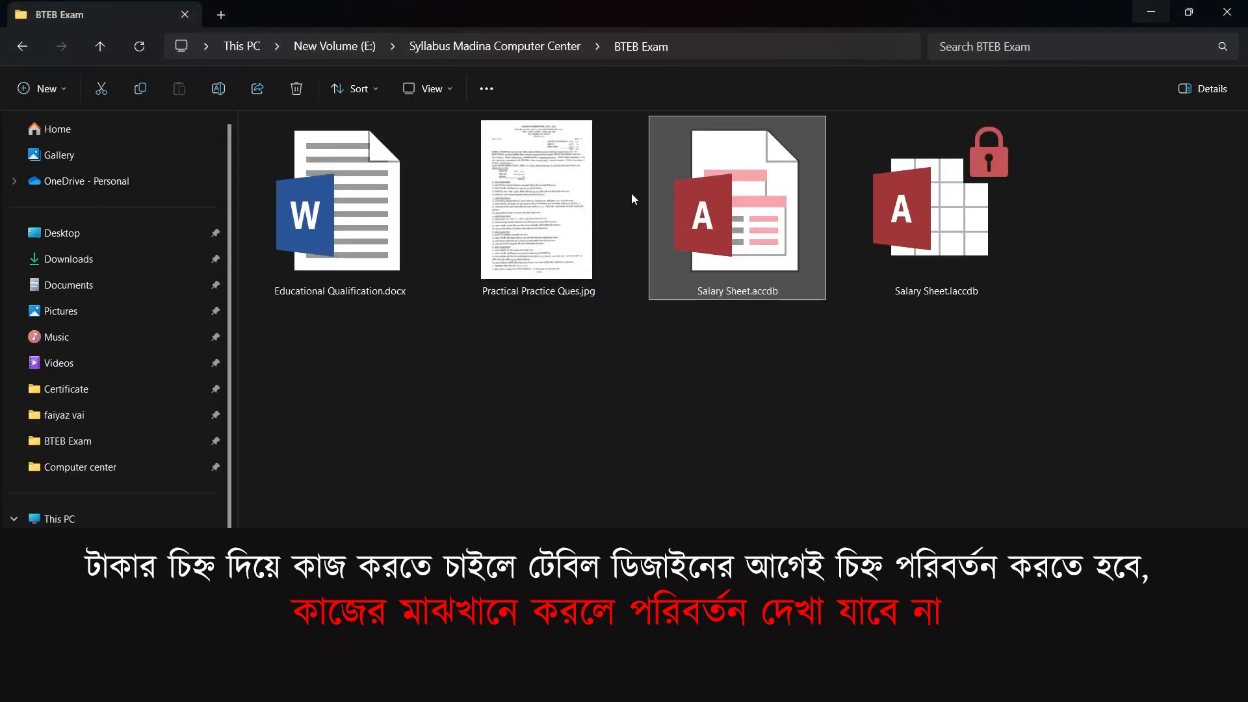
key("super")
type("co")
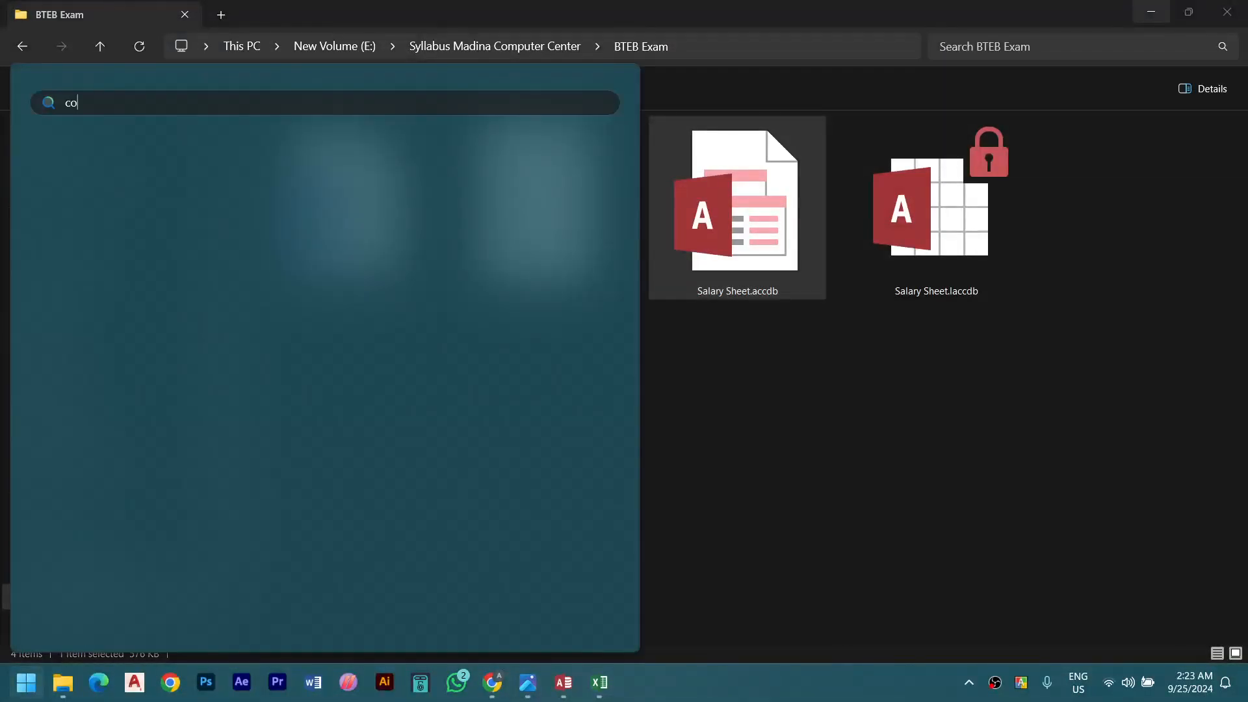
type("ntri=")
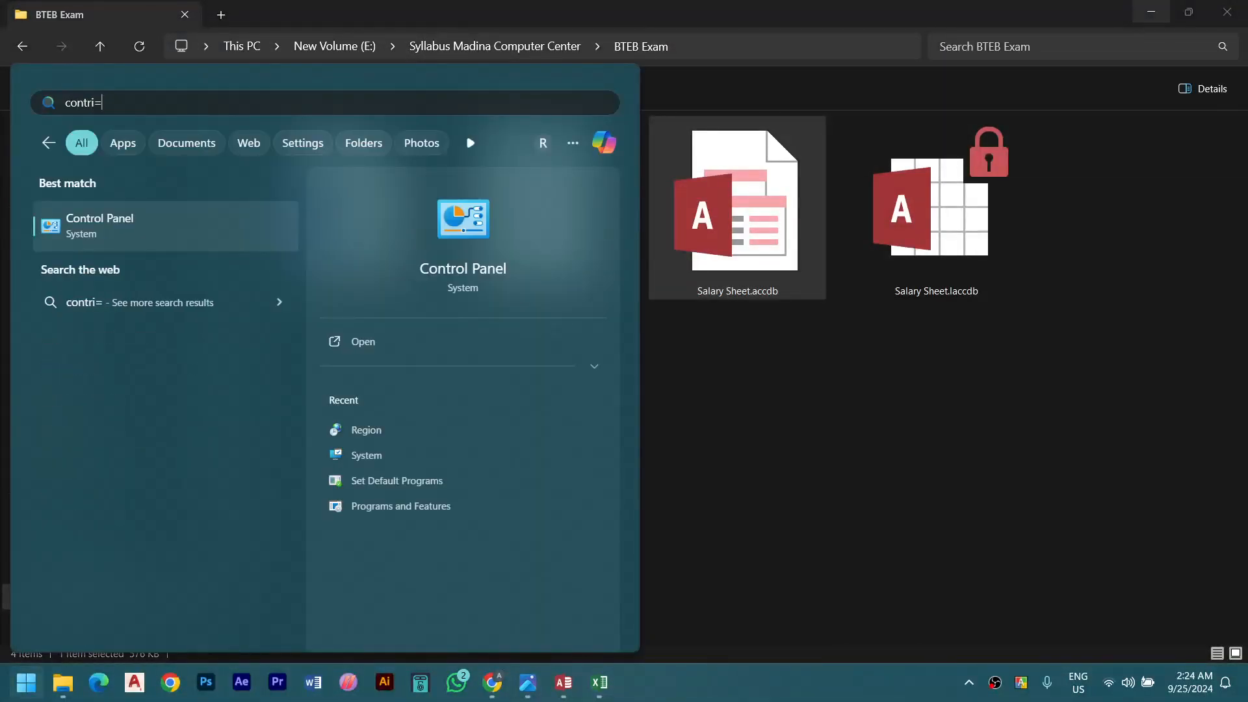
key("BackSpace")
key("BackSpace")
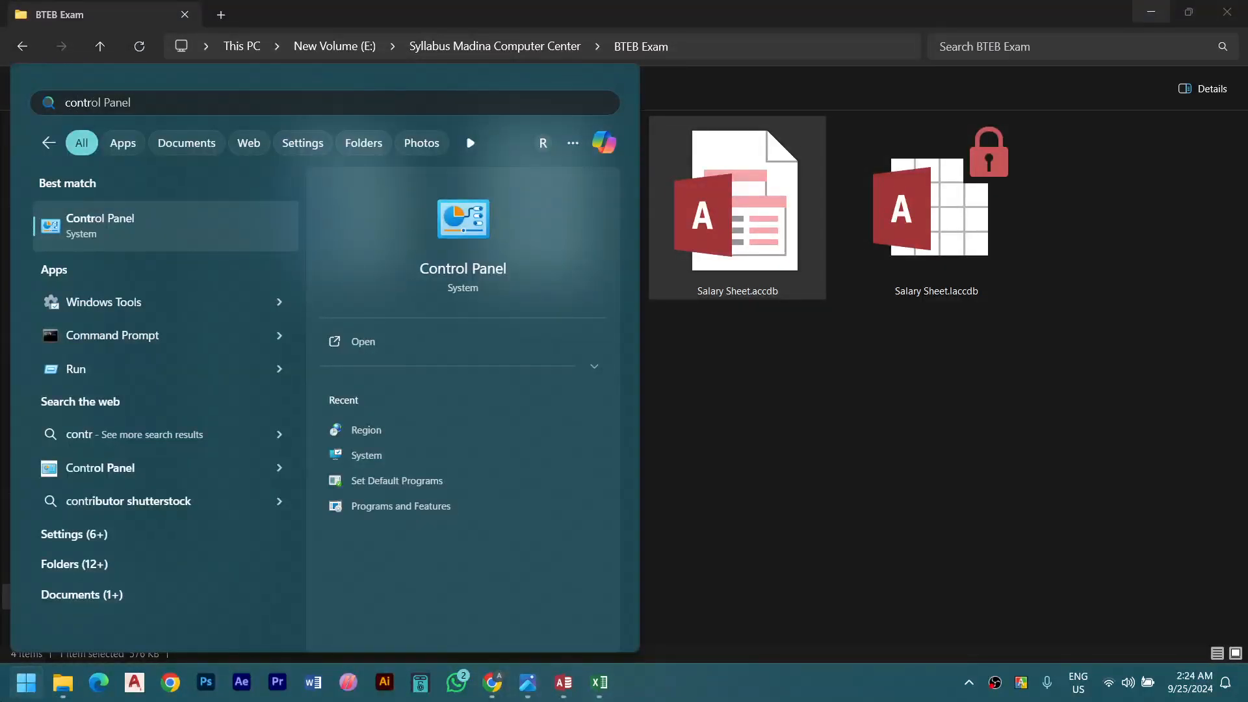
key("Return")
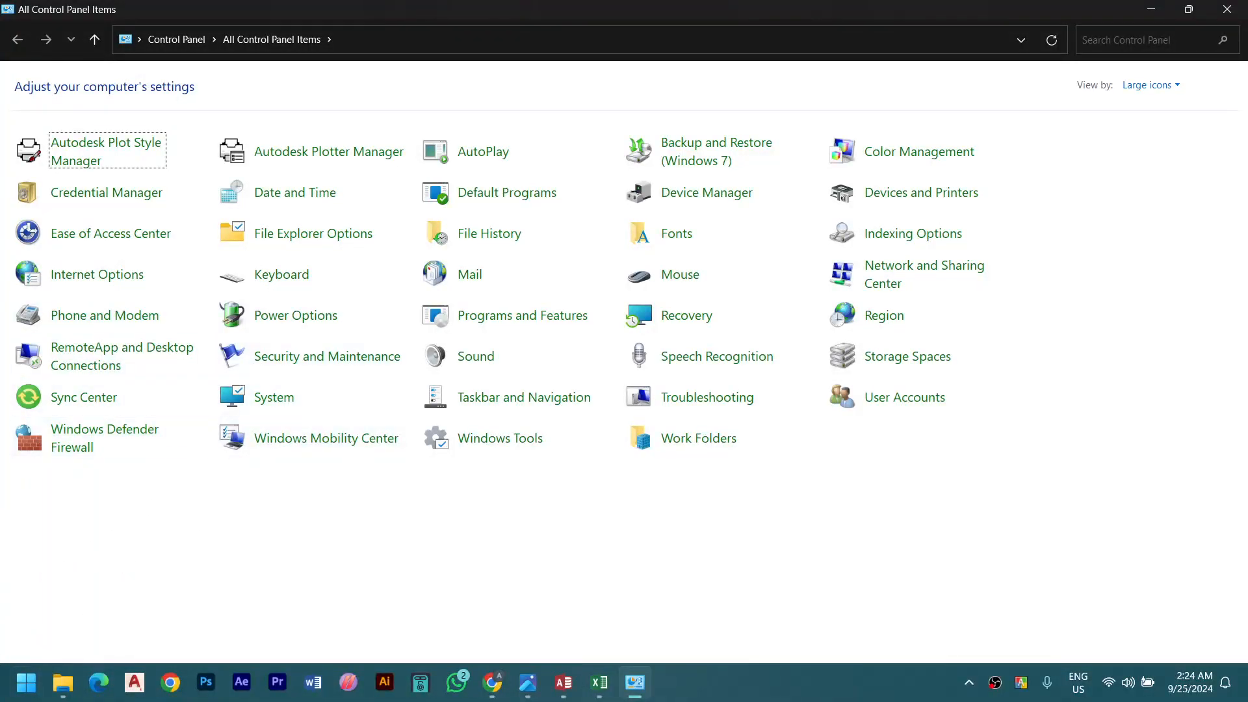
Try Tk. as the currency symbol in the Windows Region format settings, discard it and return to the Access query results
left_click(875, 315)
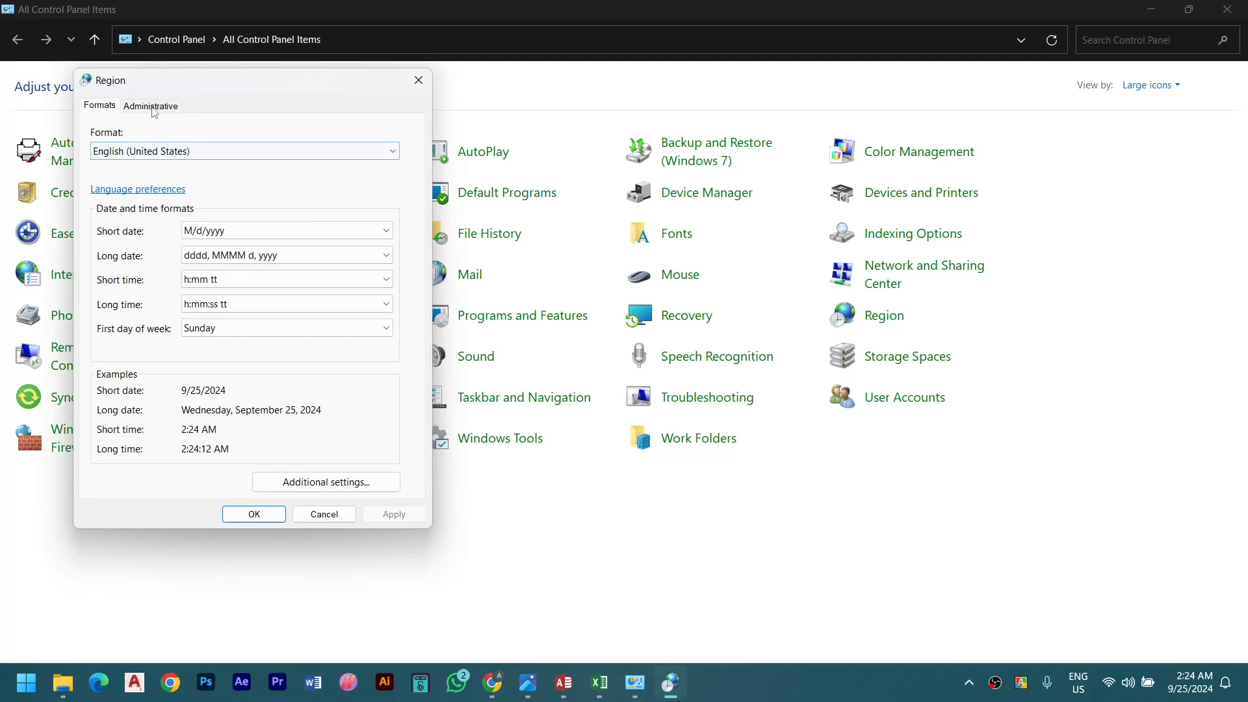
left_click(327, 484)
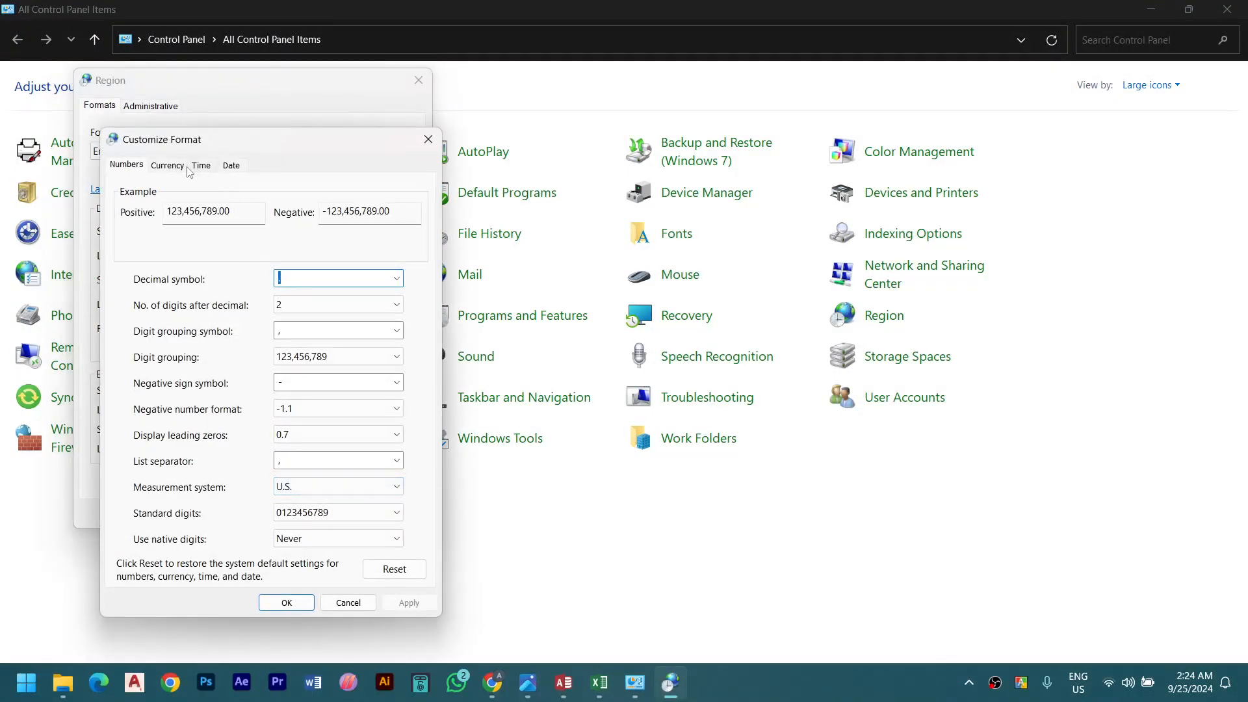
left_click(171, 166)
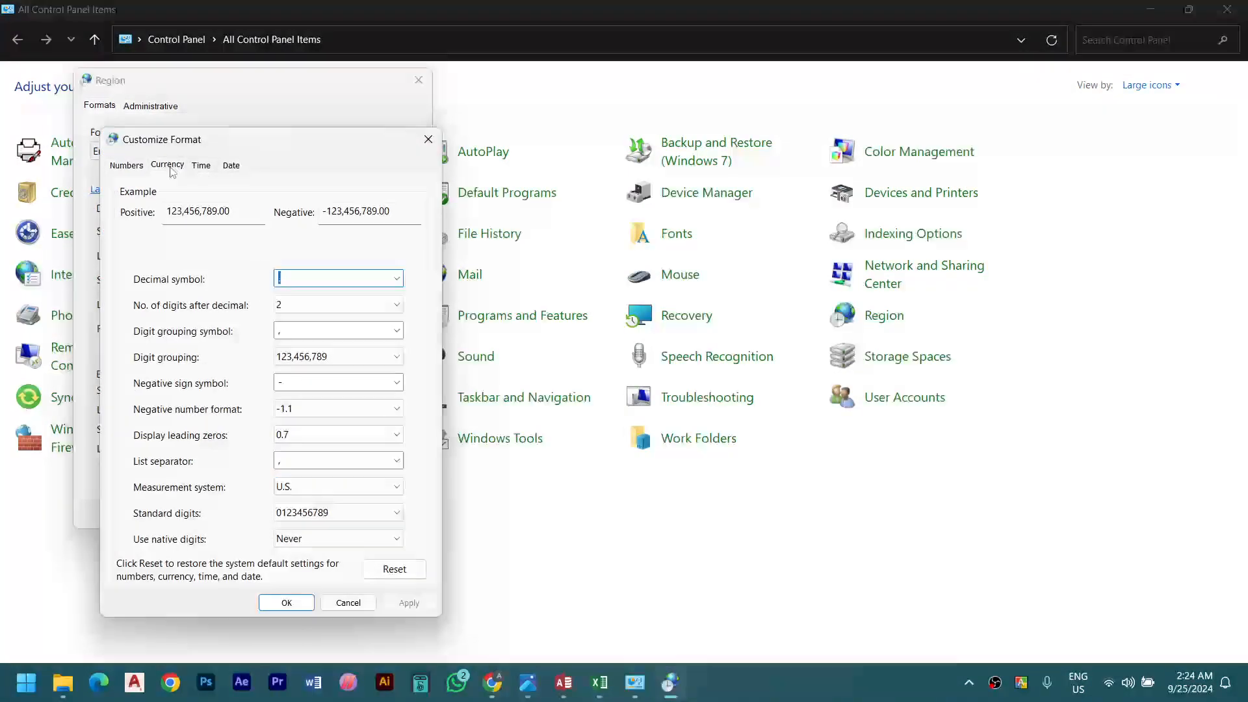
left_click(397, 281)
left_click(396, 281)
double_click(308, 281)
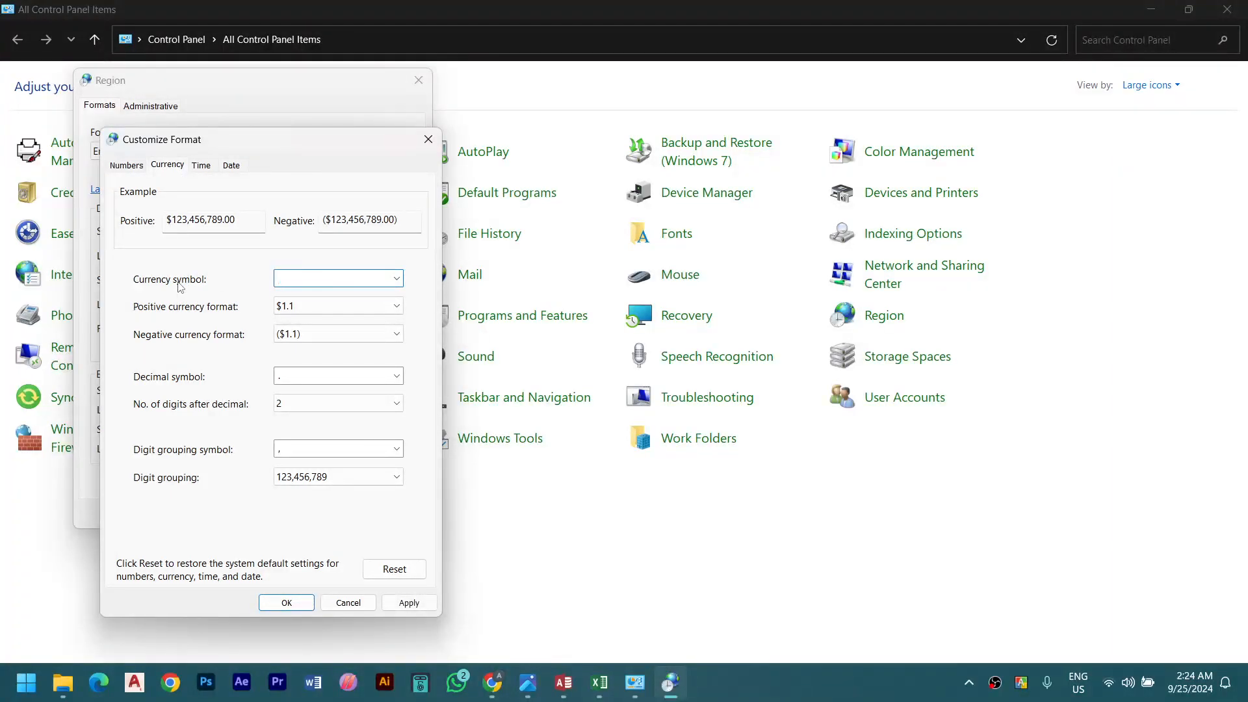
type("Tk.")
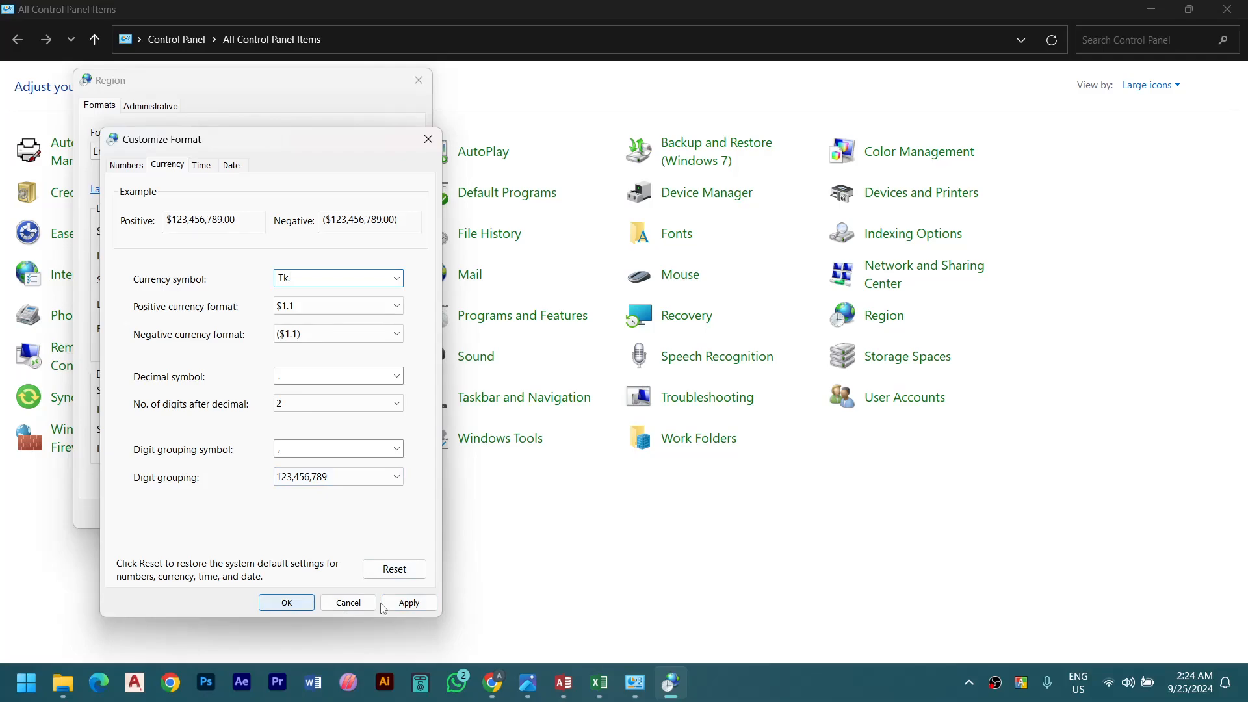
left_click(428, 139)
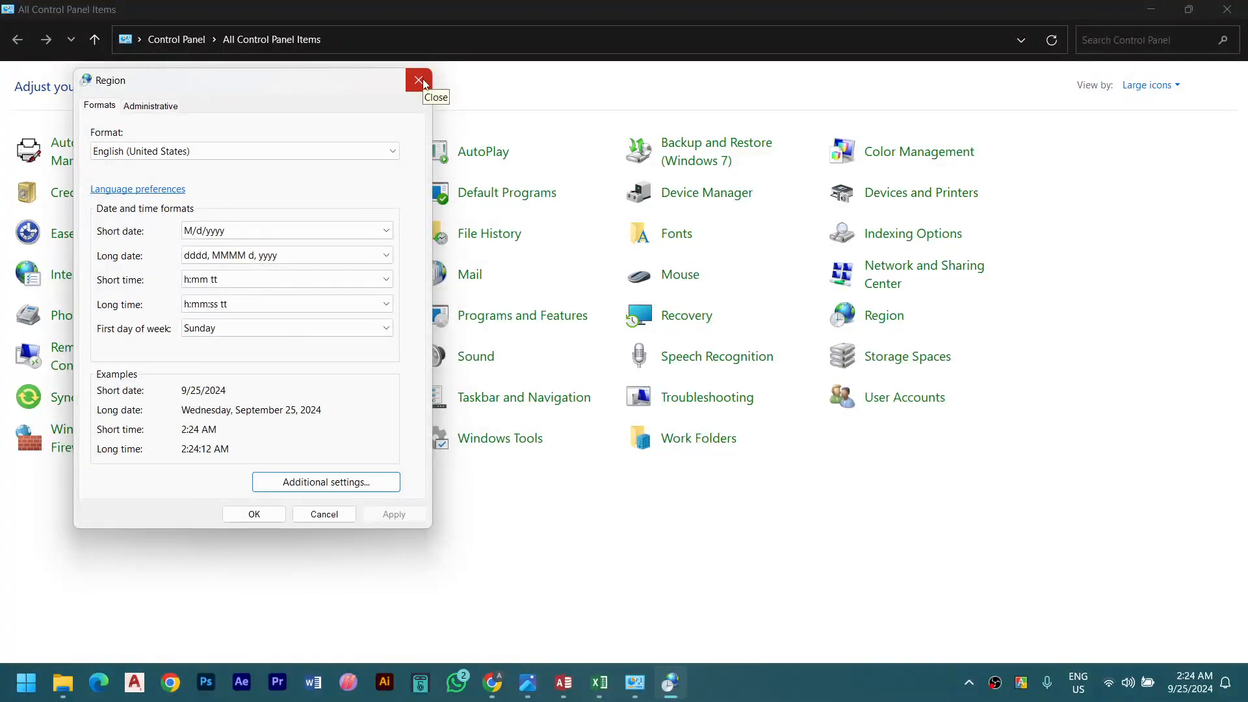
left_click(419, 81)
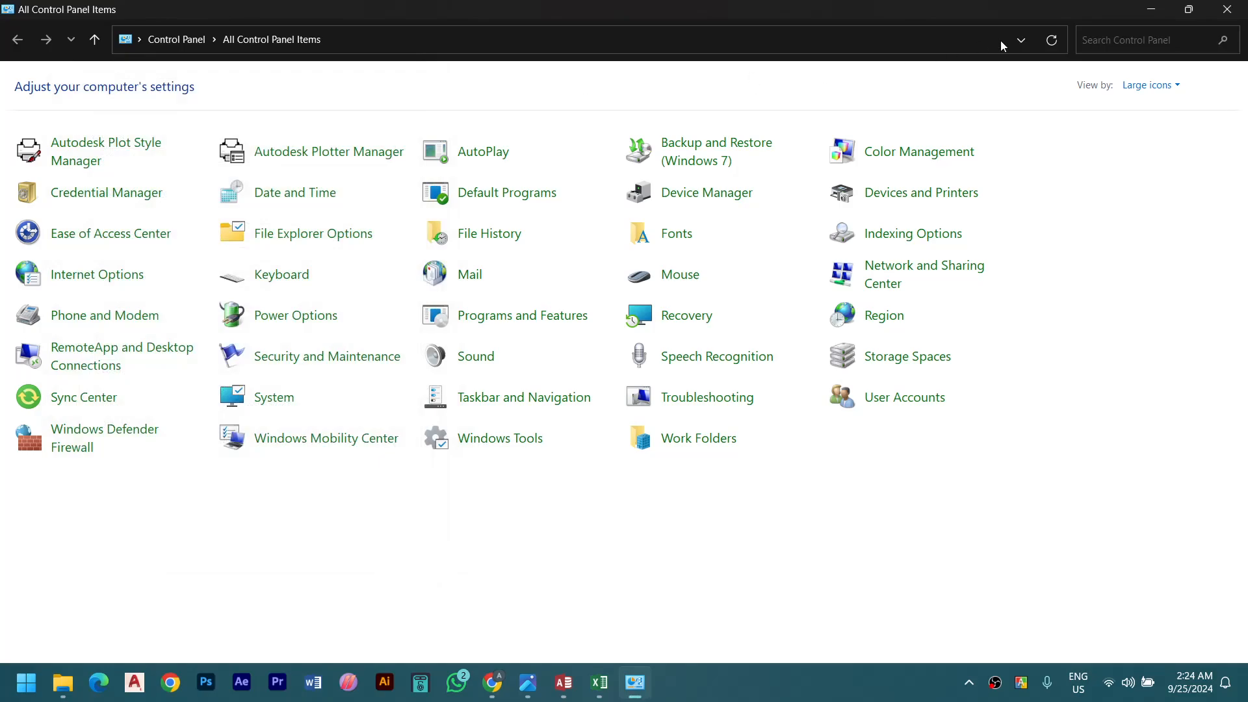
left_click(1151, 9)
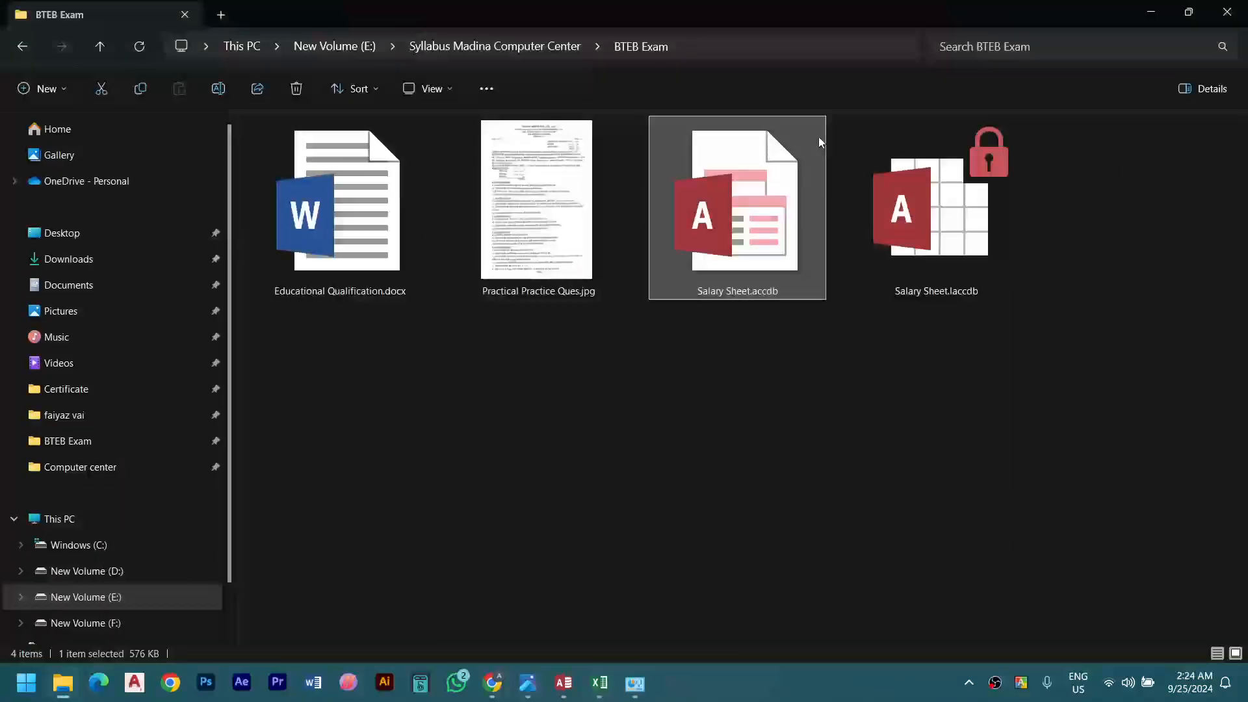
left_click(572, 689)
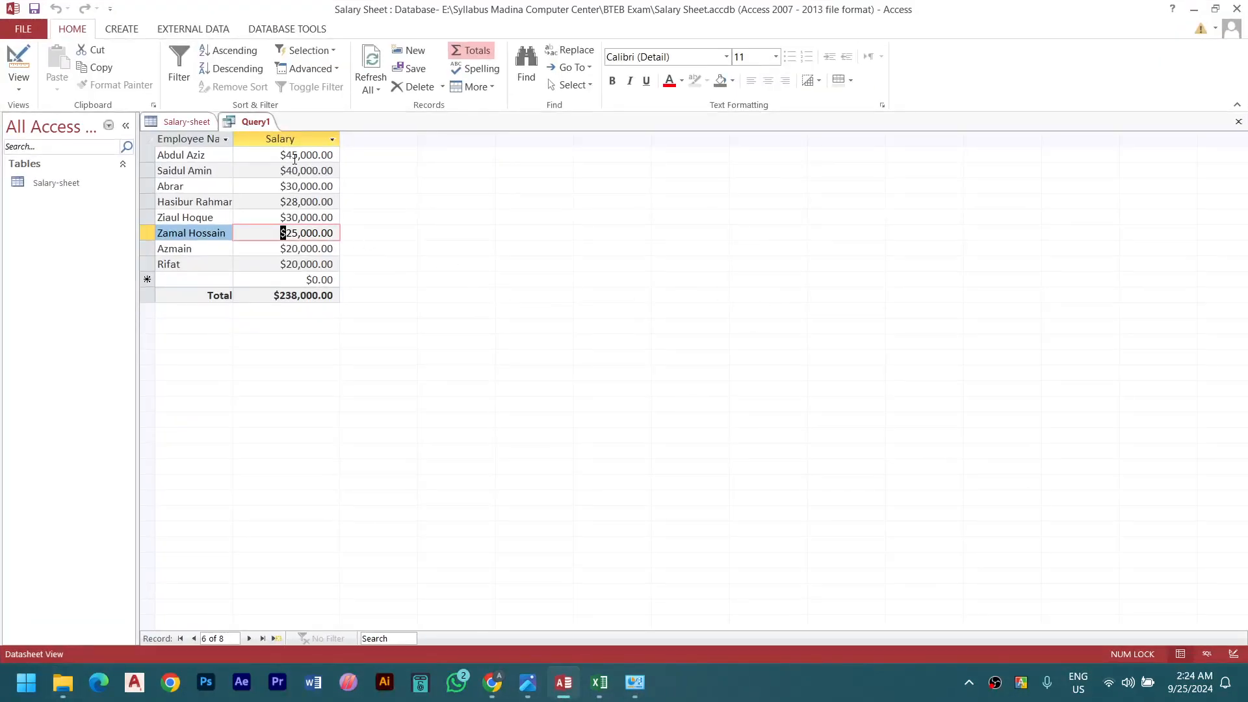
left_click(319, 155)
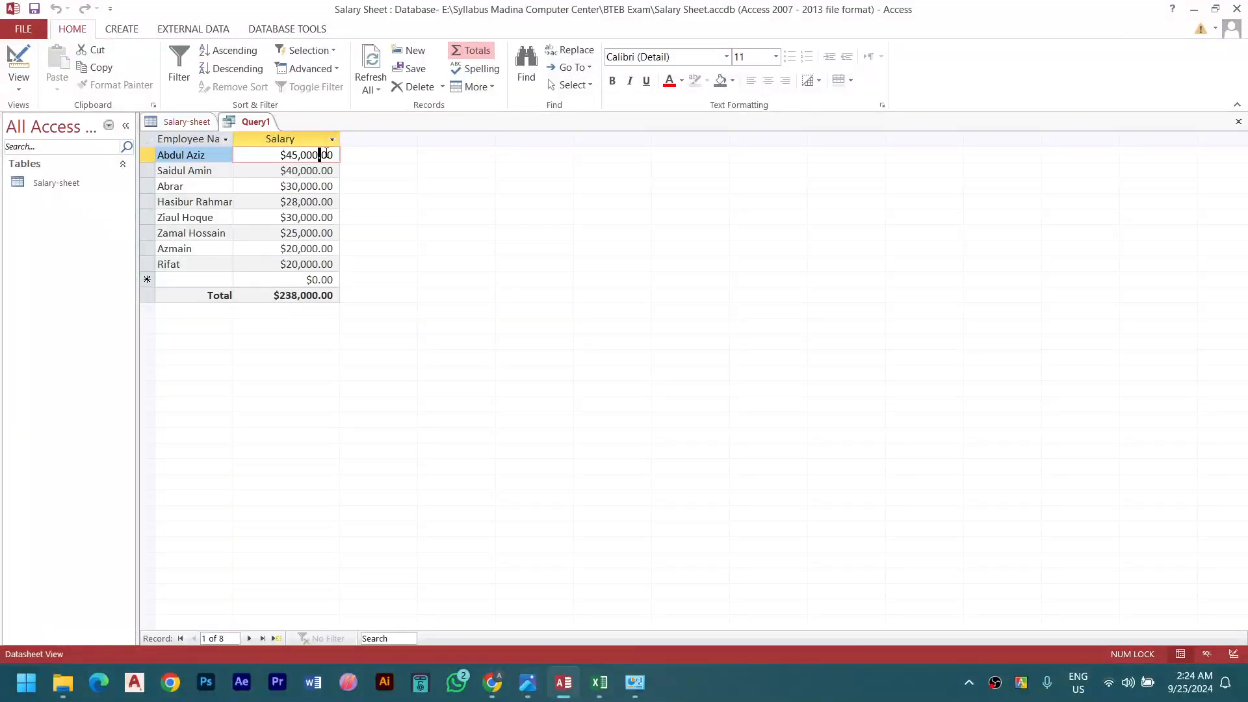
left_click(308, 170)
left_click(309, 186)
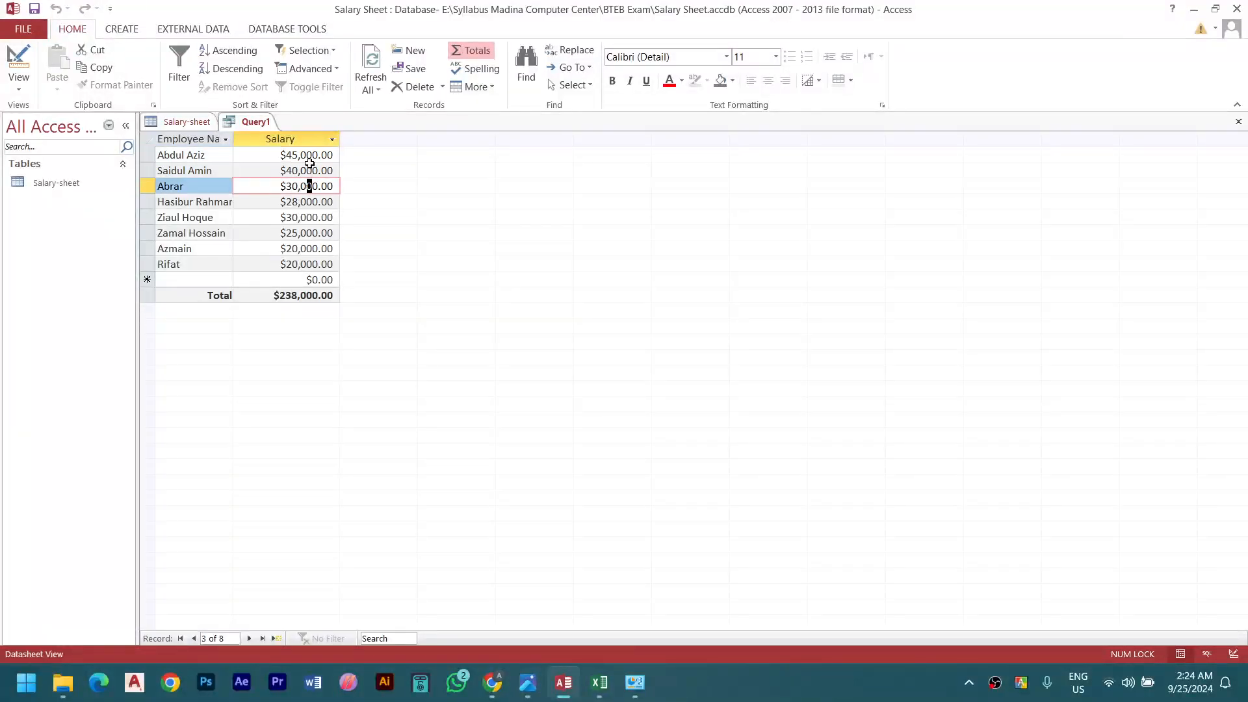
Try different numbers of decimal places on the Salary column in the Salary-sheet table, and restore two decimals
left_click(290, 140)
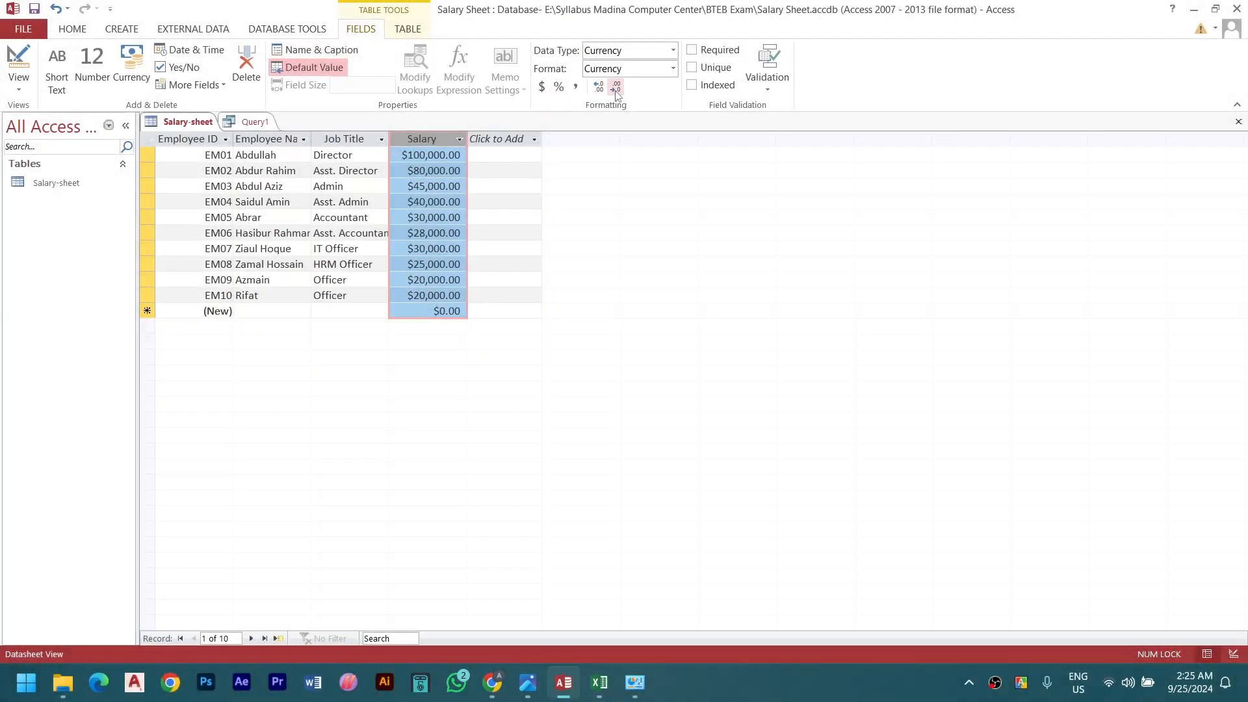
left_click(604, 91)
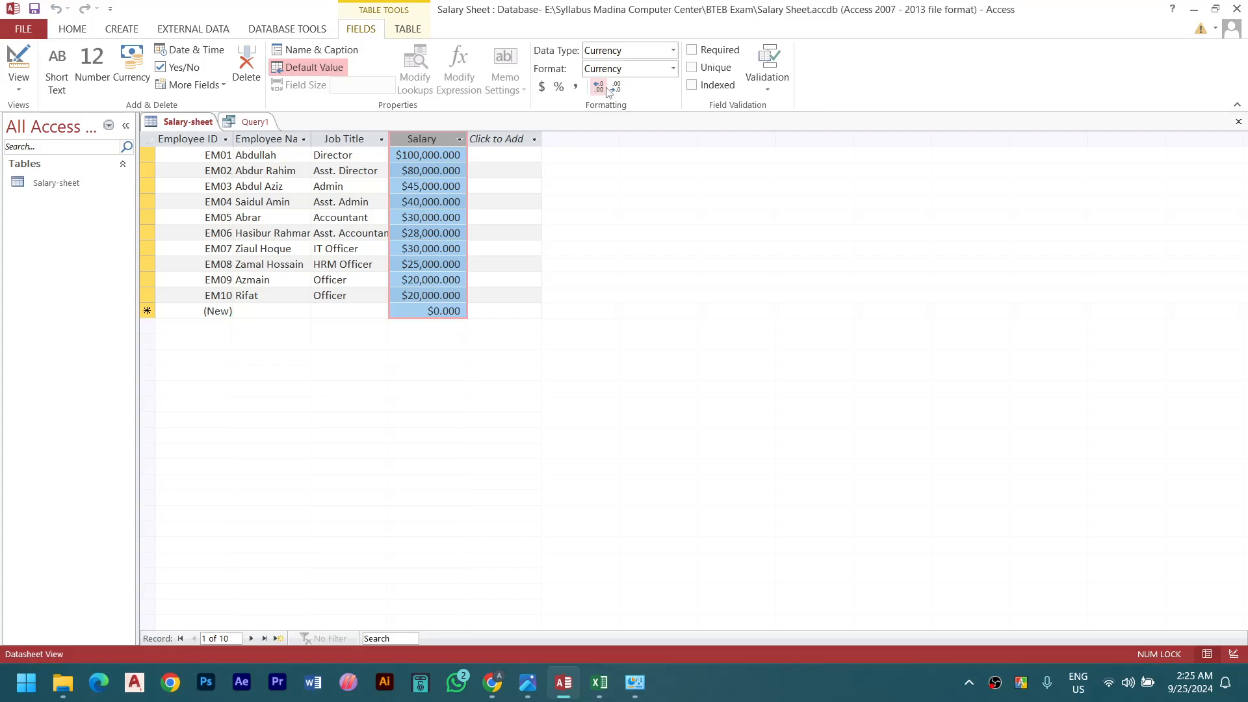
left_click(618, 90)
left_click(618, 91)
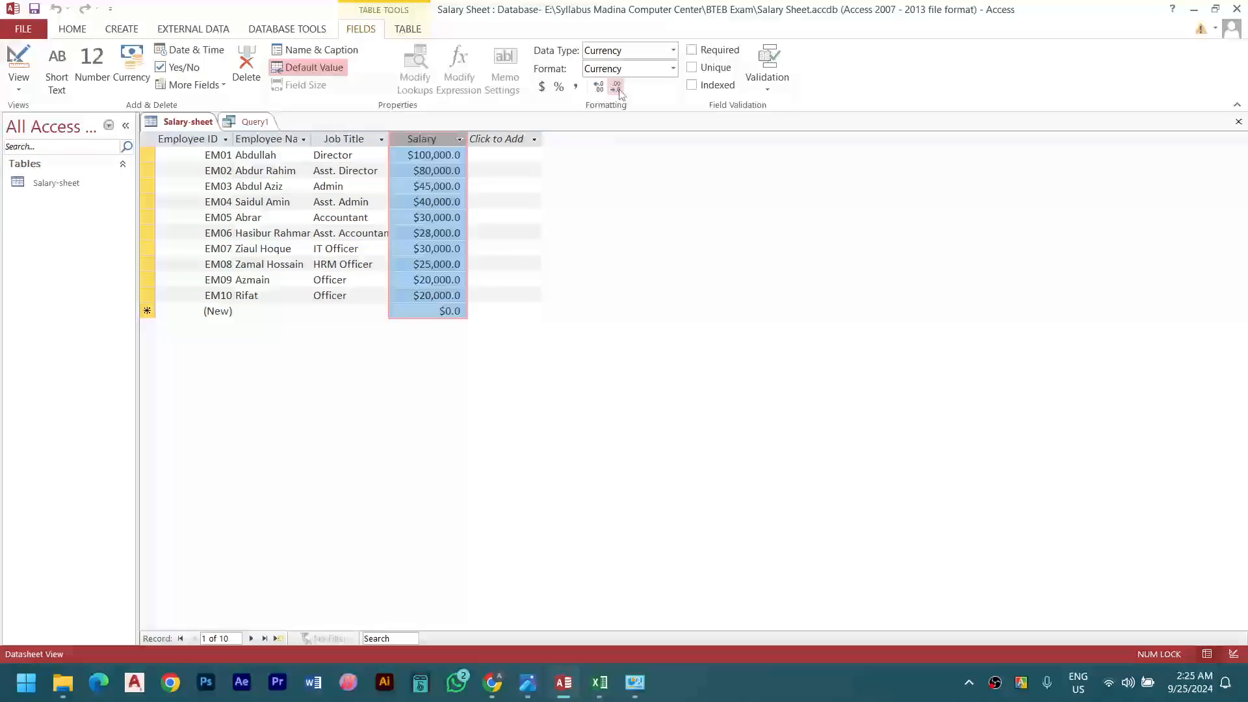
left_click(618, 90)
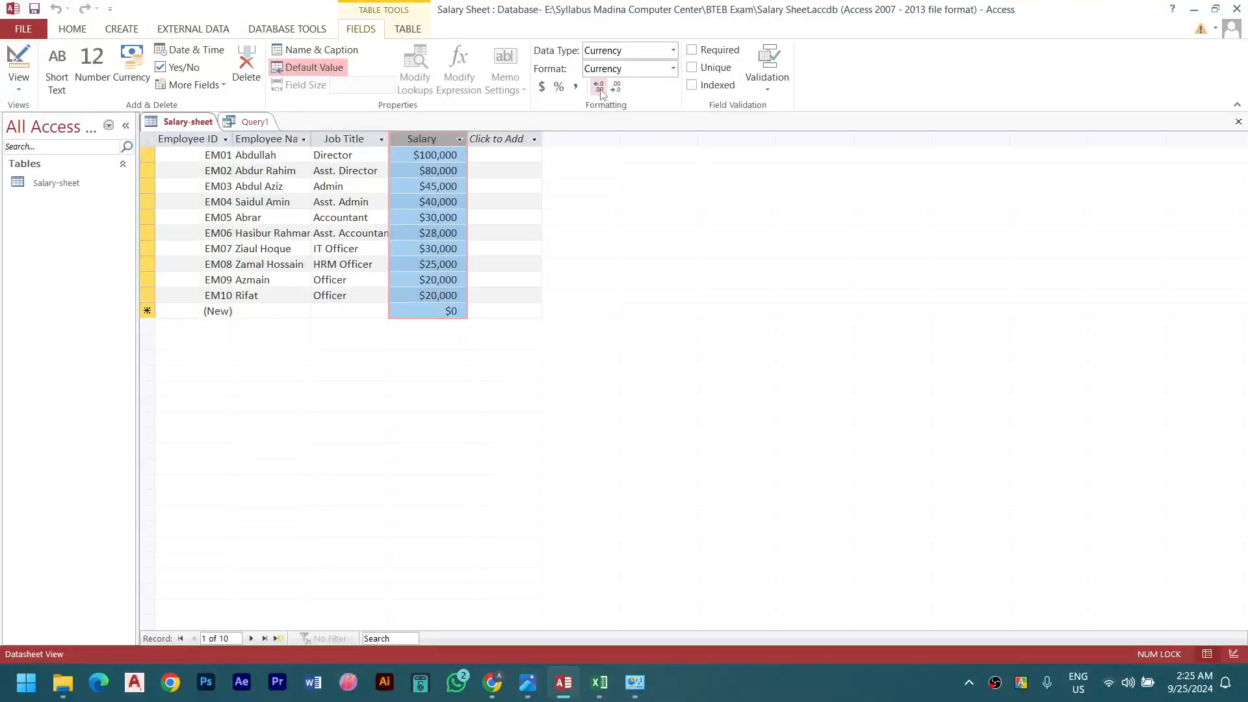
left_click(600, 91)
left_click(600, 91)
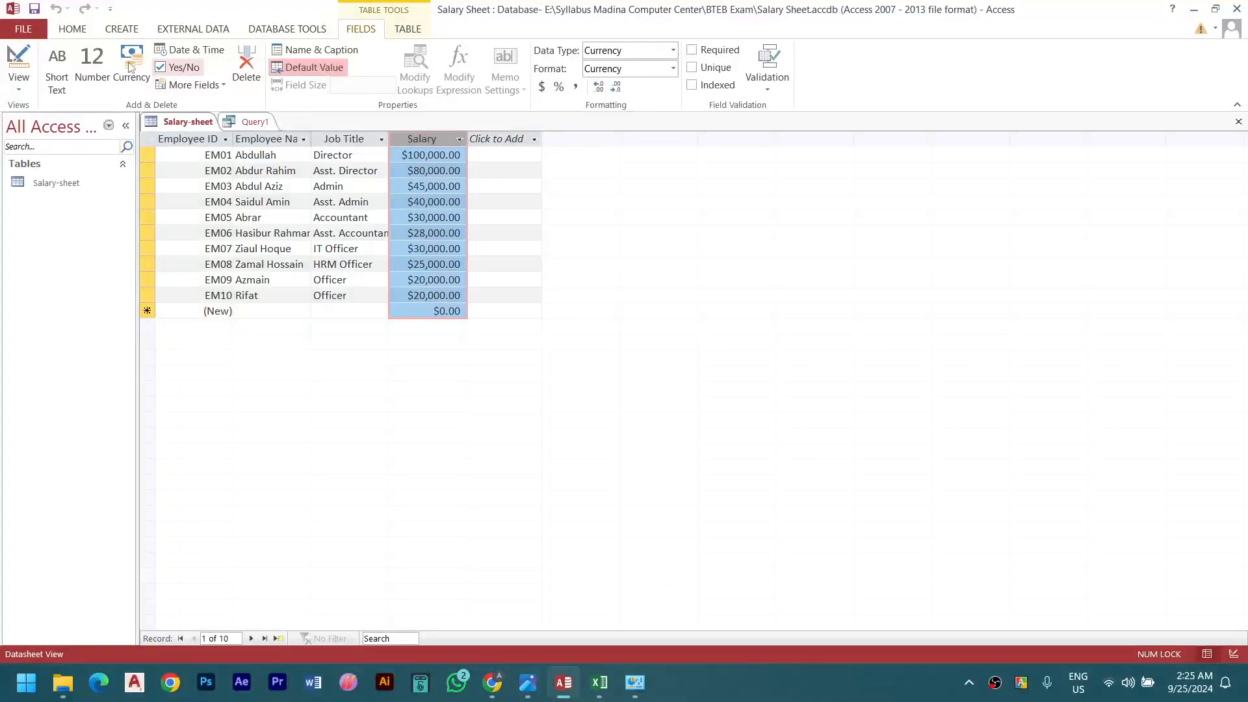
left_click(405, 31)
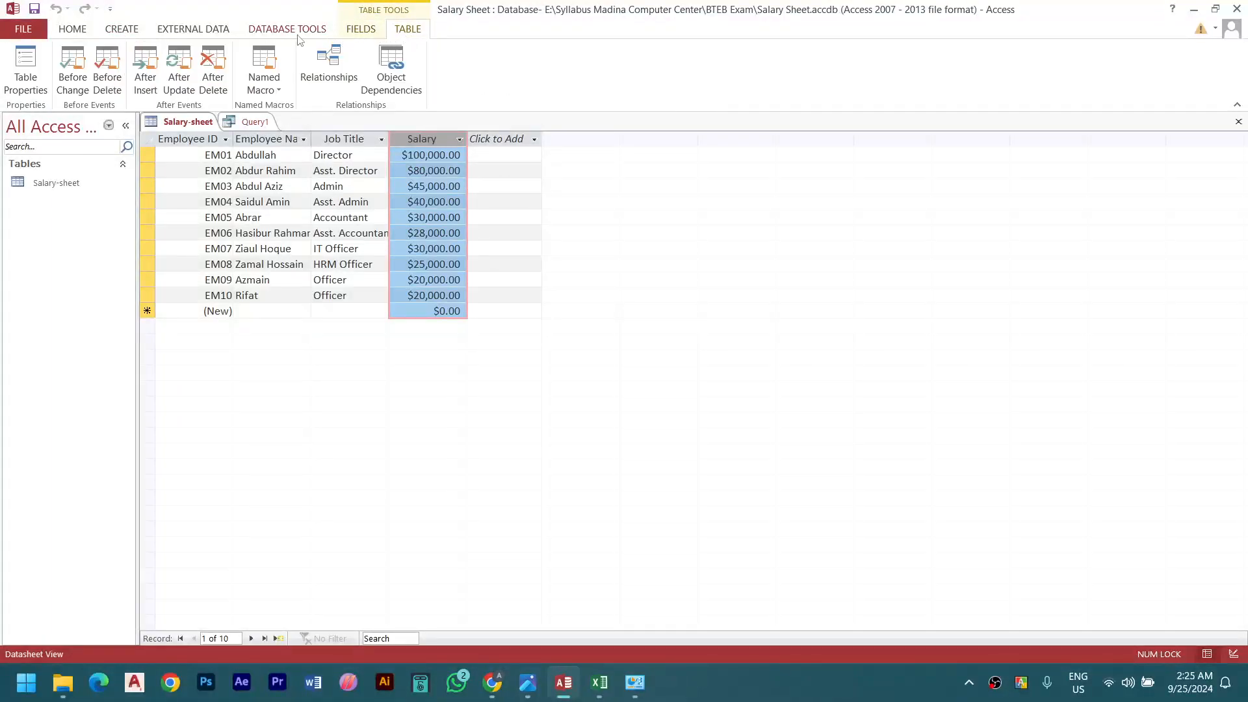
left_click(69, 33)
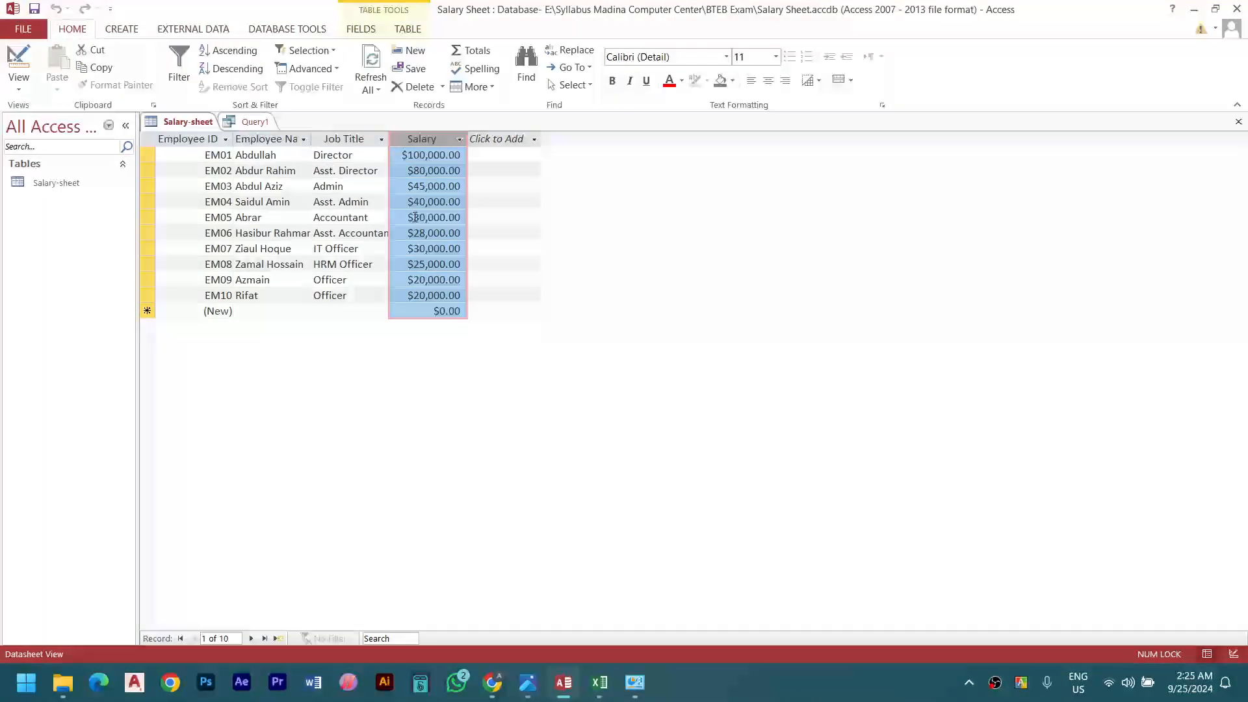
left_click(504, 219)
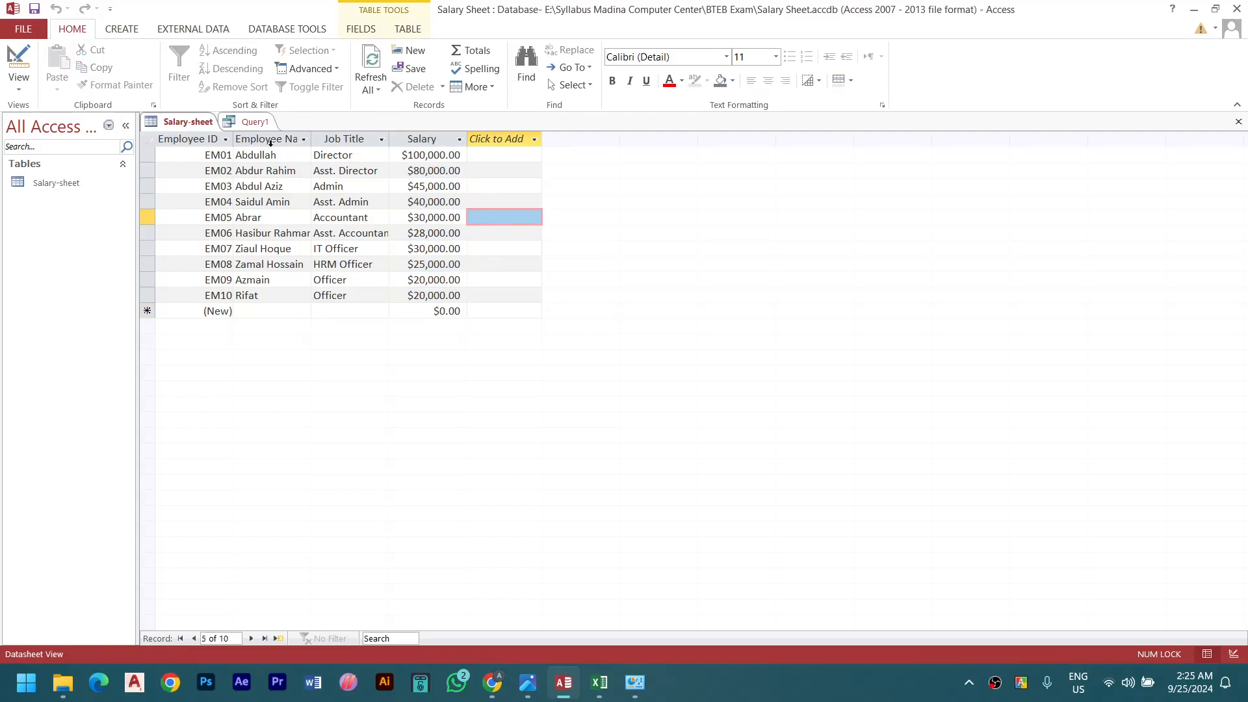
left_click(254, 121)
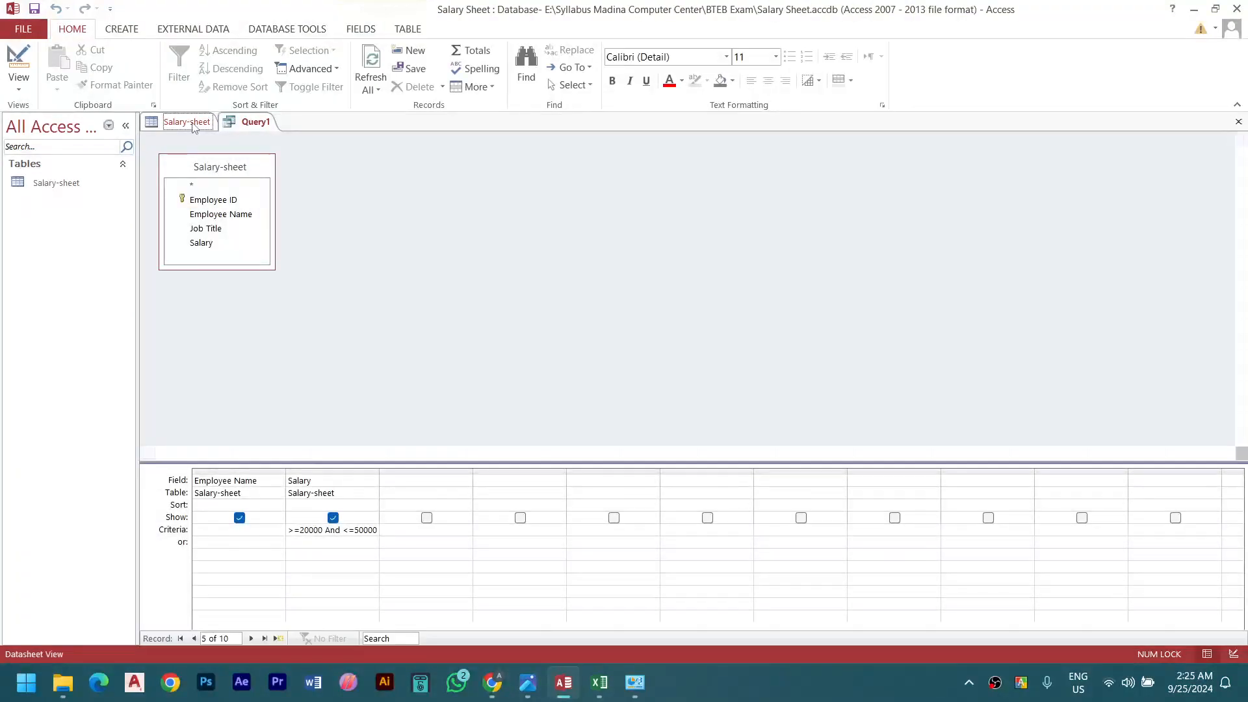
left_click(188, 122)
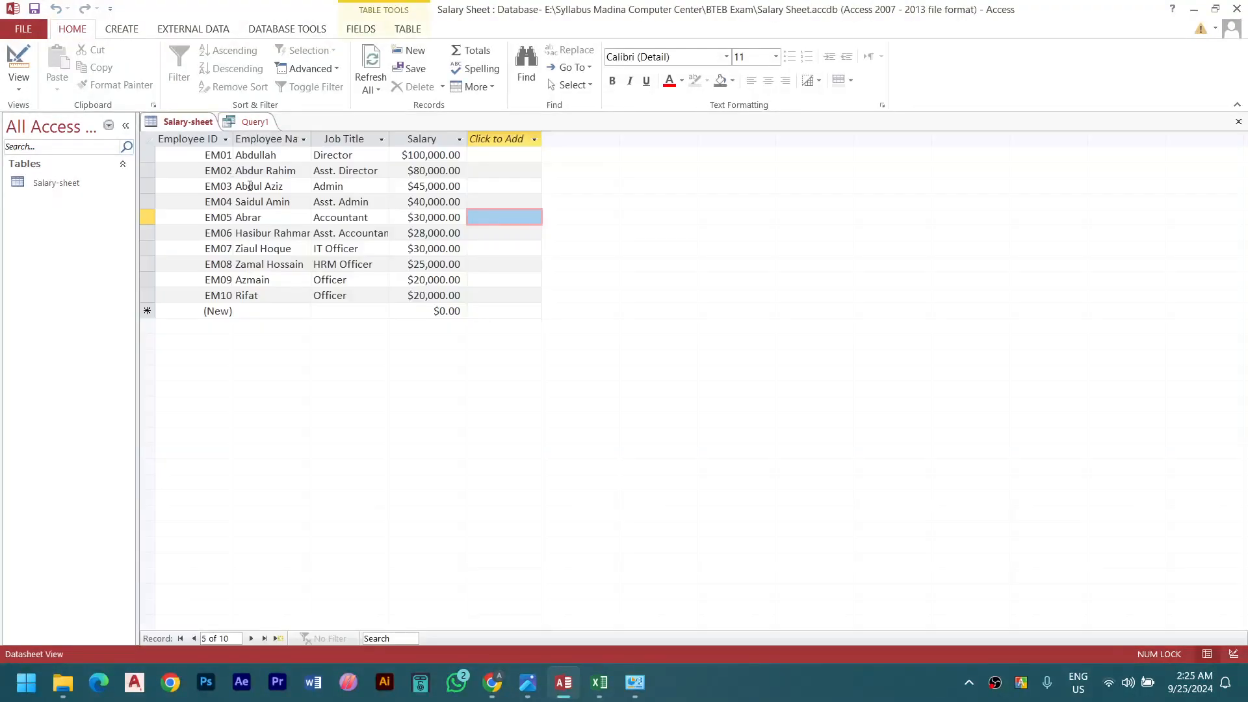
left_click(253, 123)
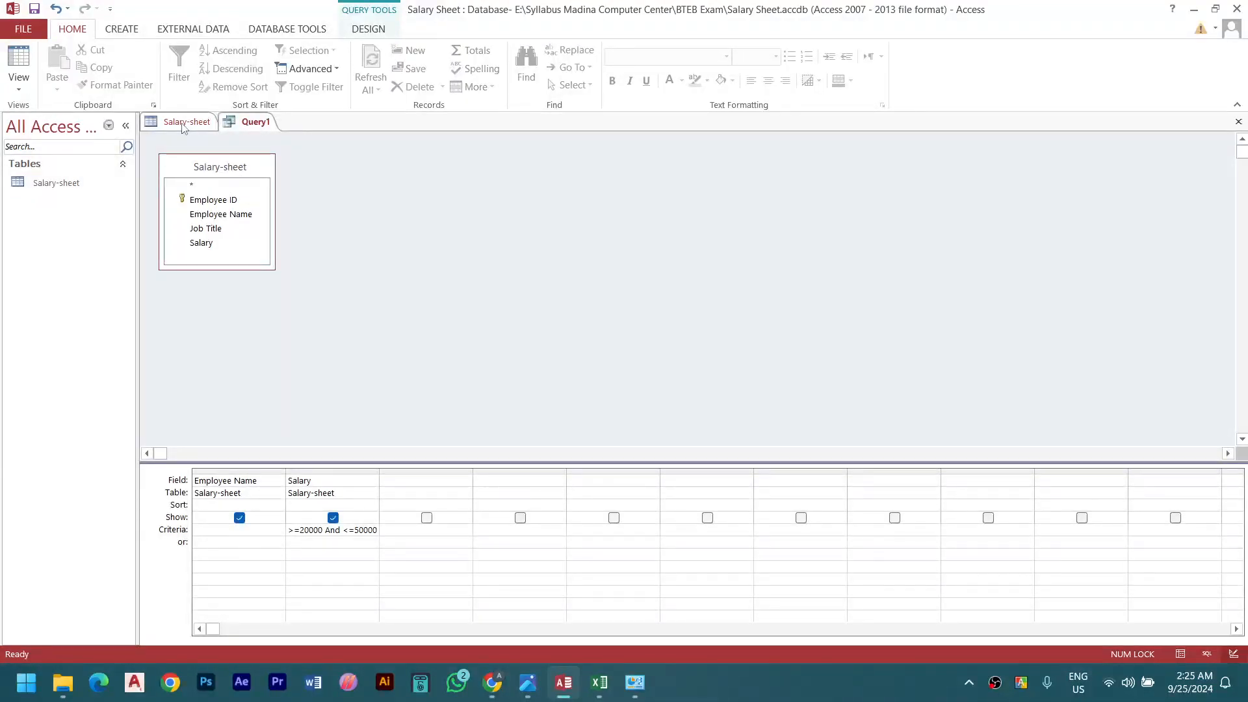
left_click(183, 125)
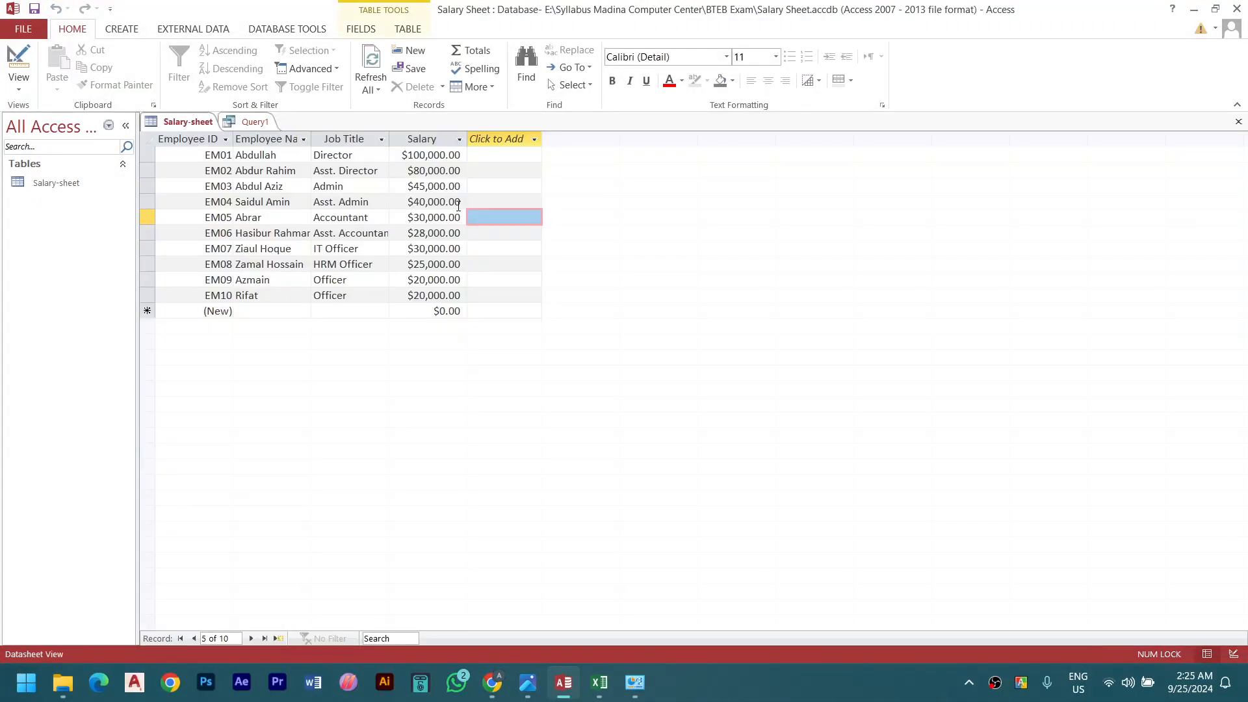
left_click(315, 223)
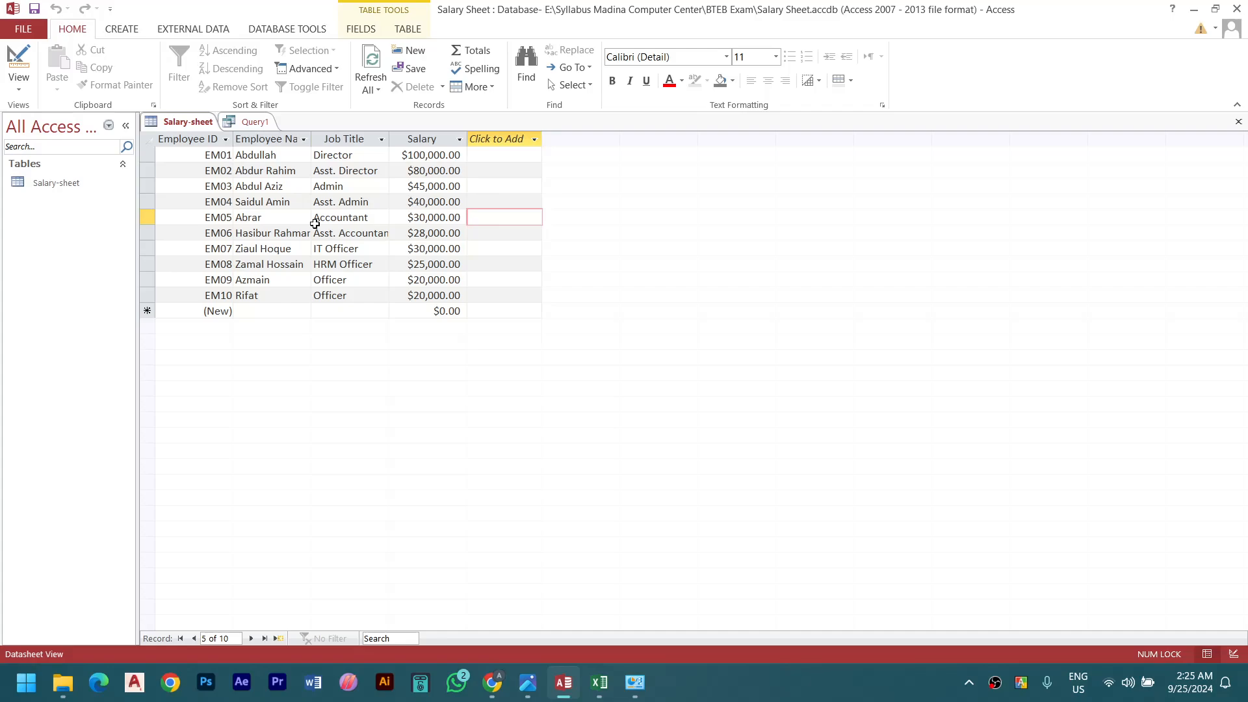
left_click(314, 223)
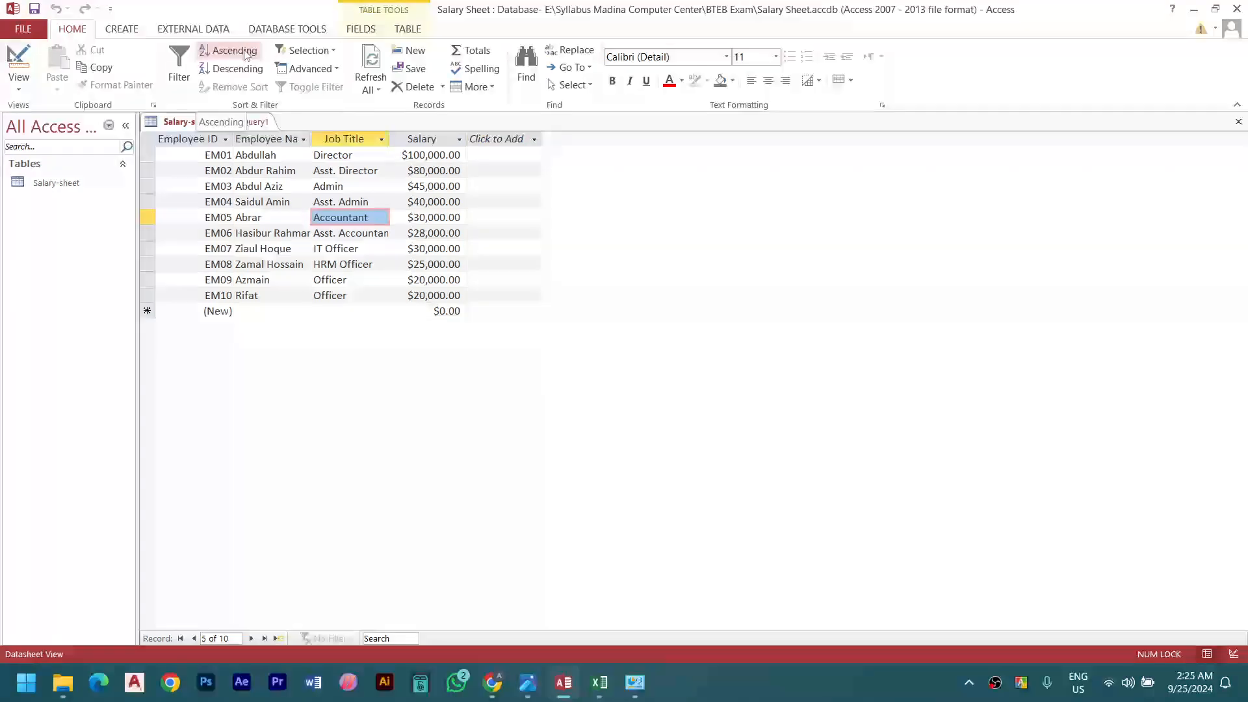
Try an ascending sort on the Employee Name column of the Salary-sheet table, check the records' order, and remove the sort
left_click(266, 139)
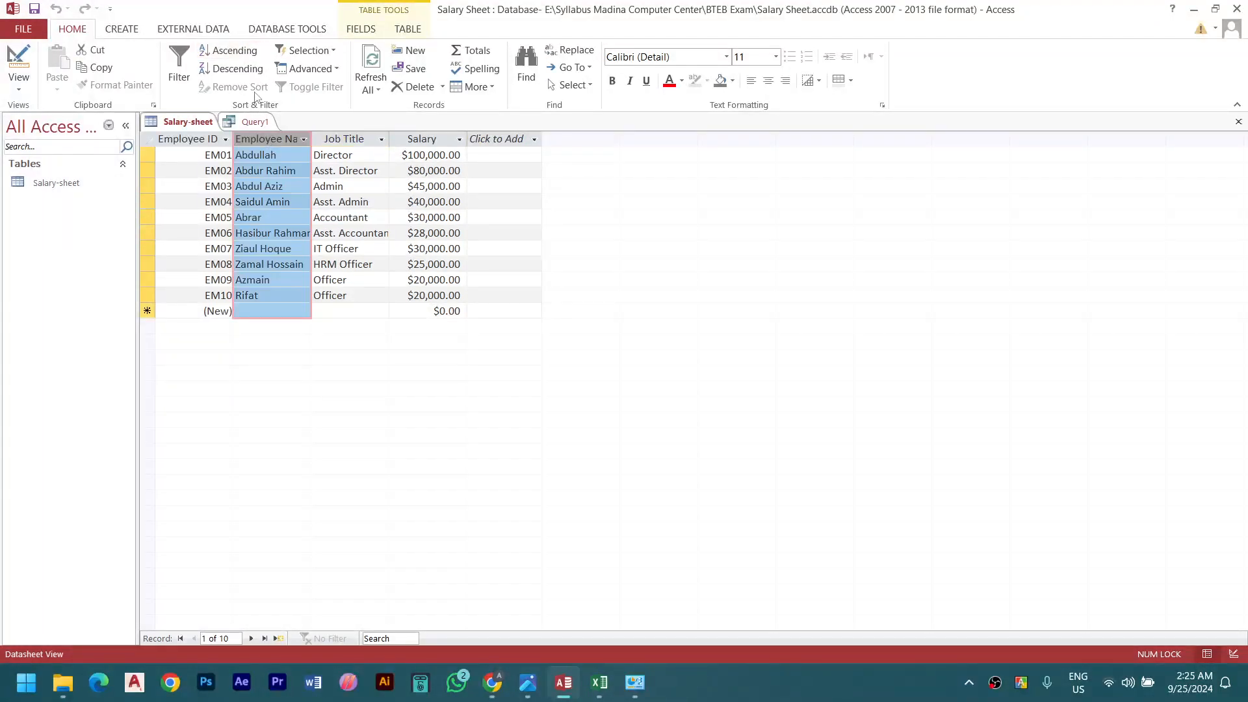
left_click(229, 50)
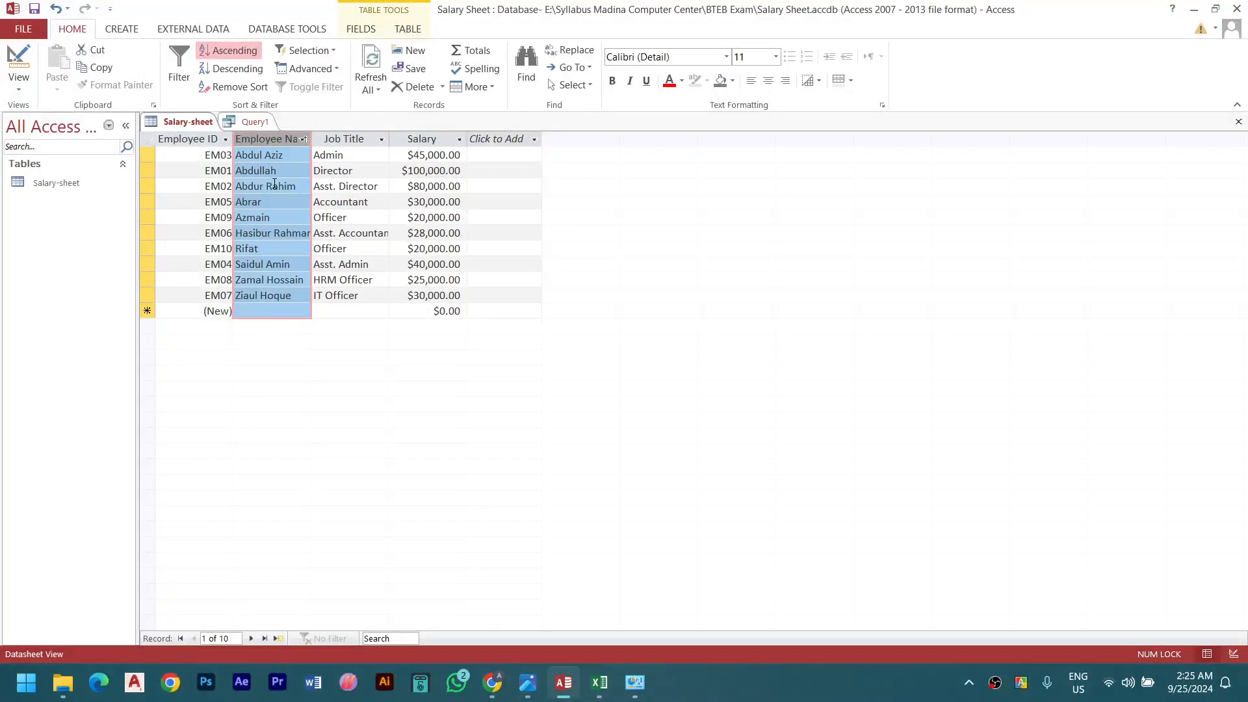
left_click(277, 155)
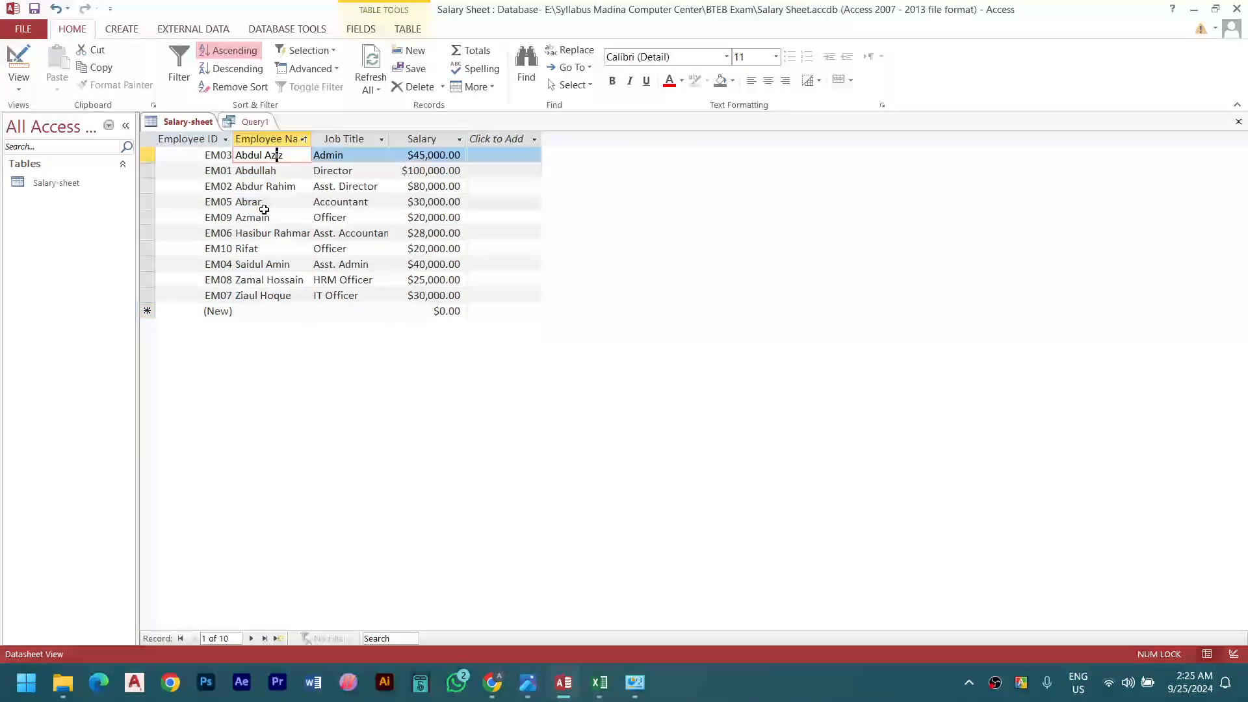
double_click(223, 155)
left_click(204, 218)
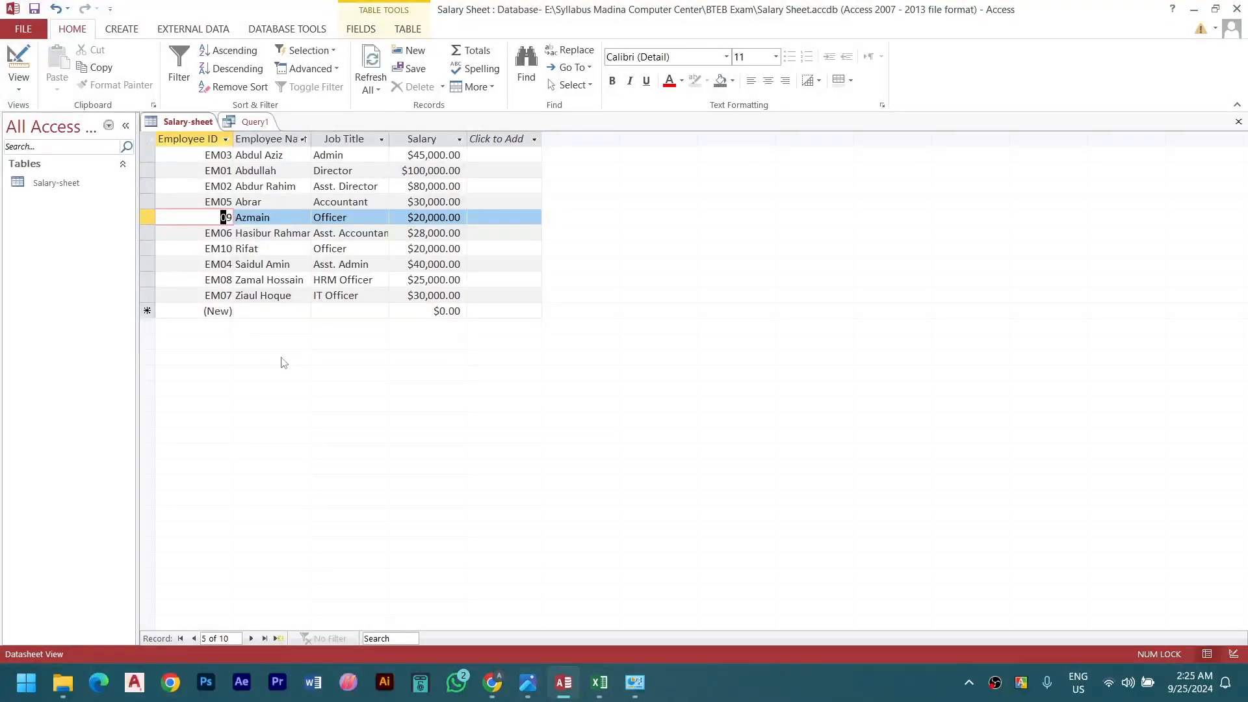
left_click(273, 156)
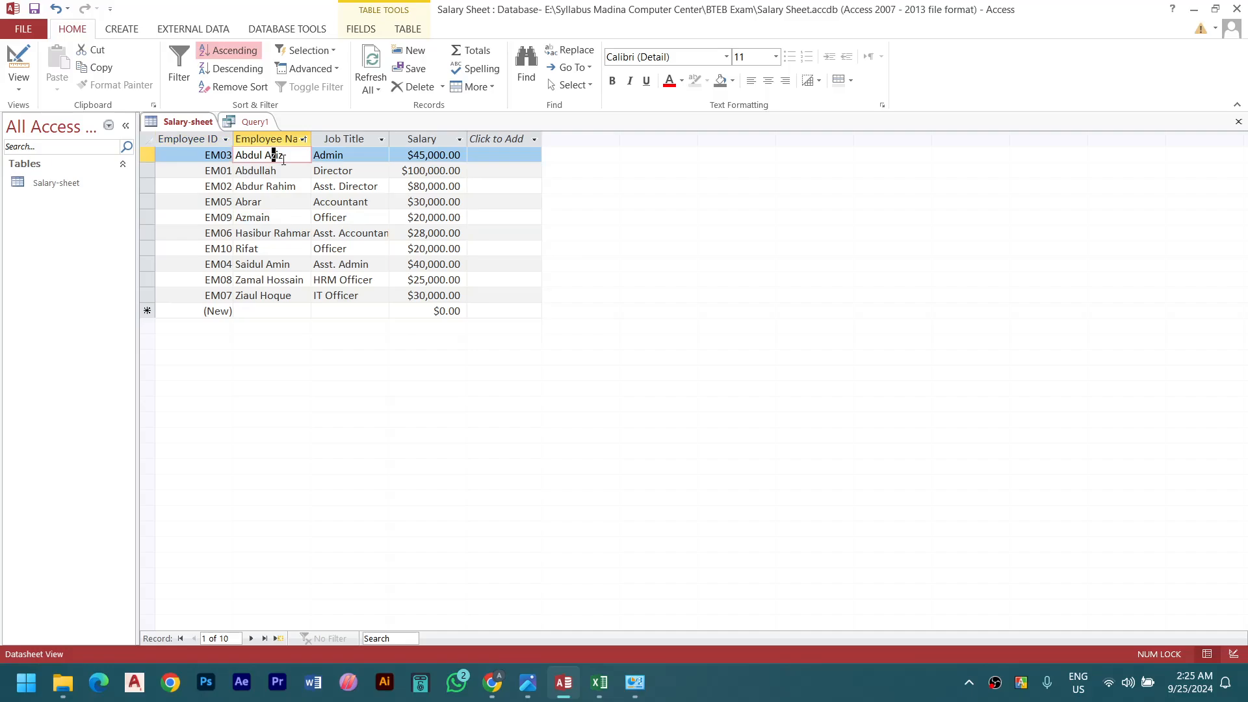
left_click(329, 156)
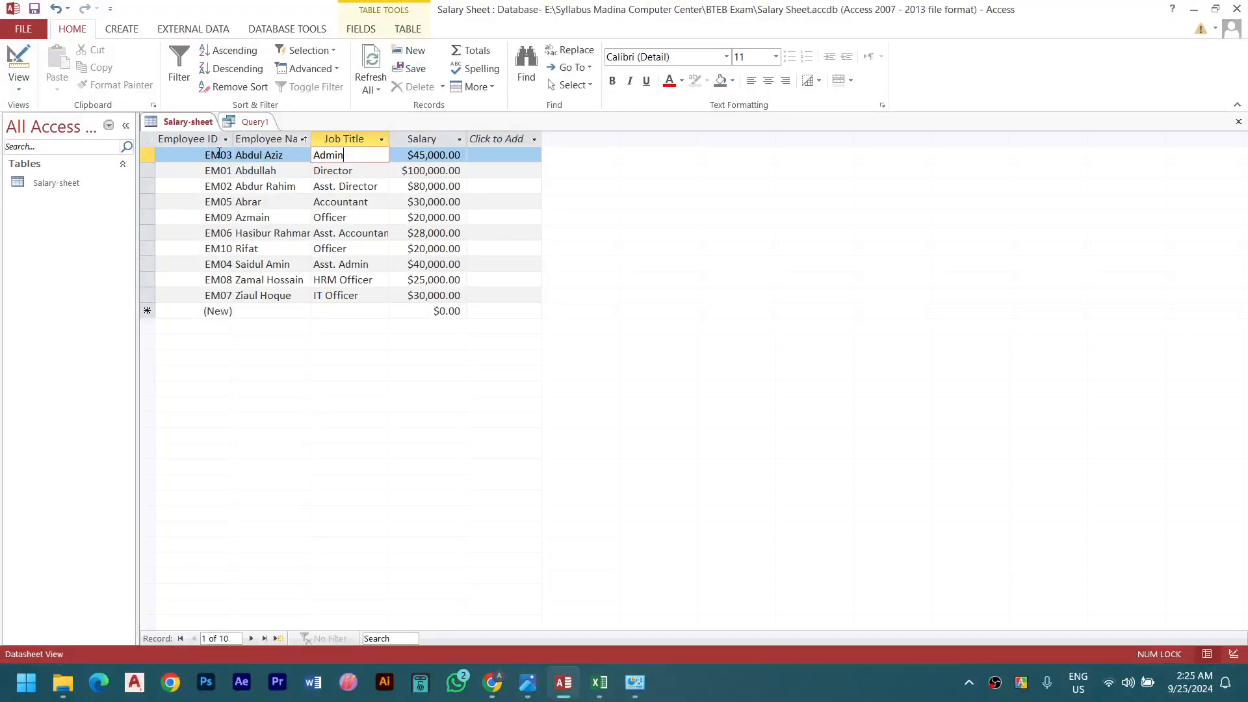
left_click(235, 87)
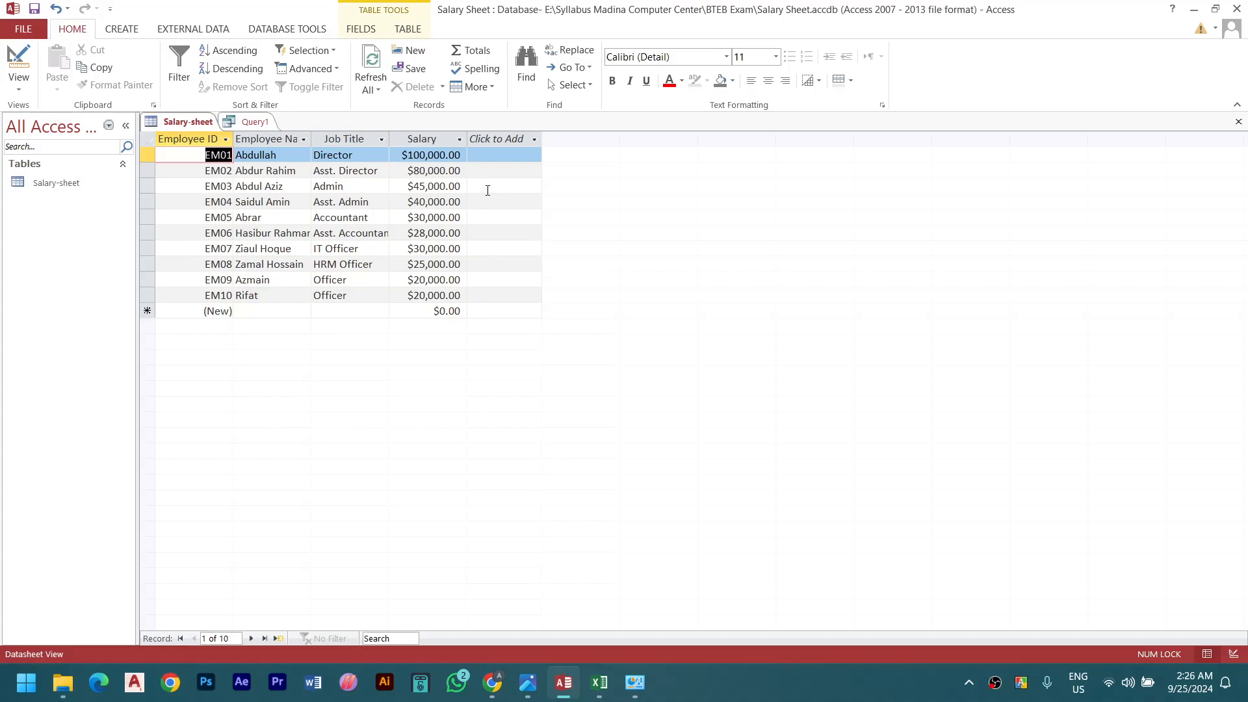
Run the 20000 to 50000 salary query from its design and save it as Salary Query
left_click(249, 123)
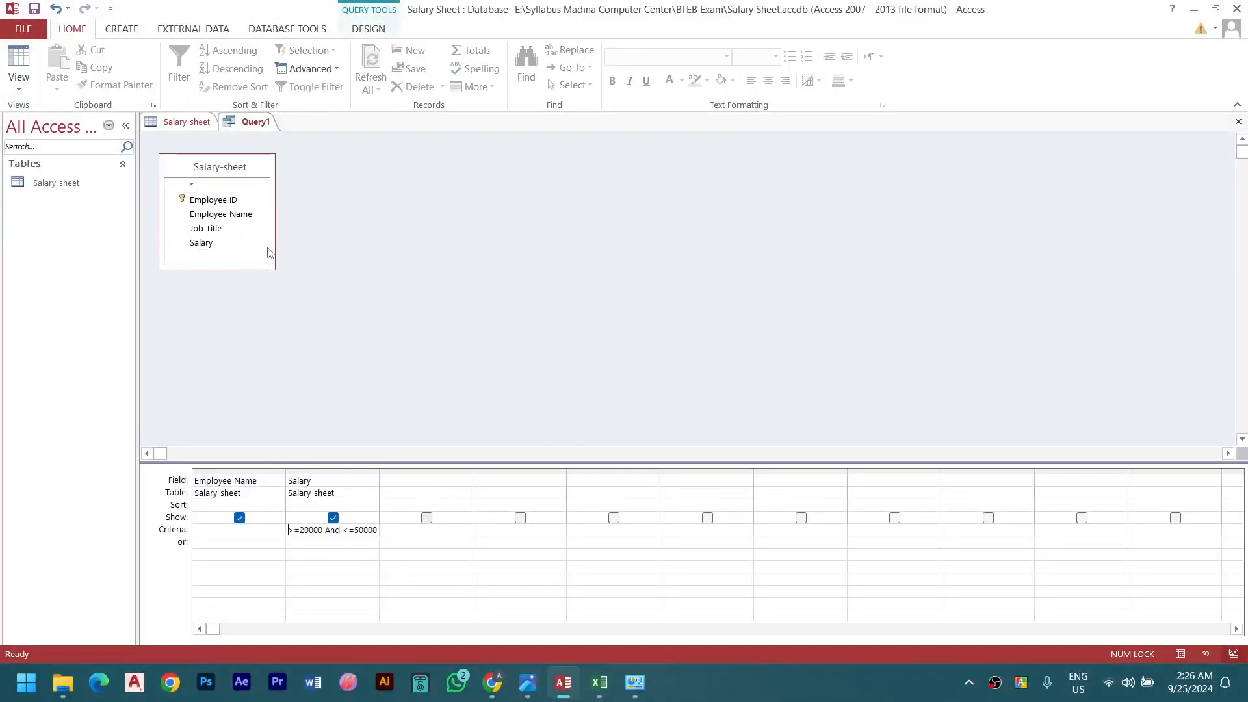
left_click(366, 30)
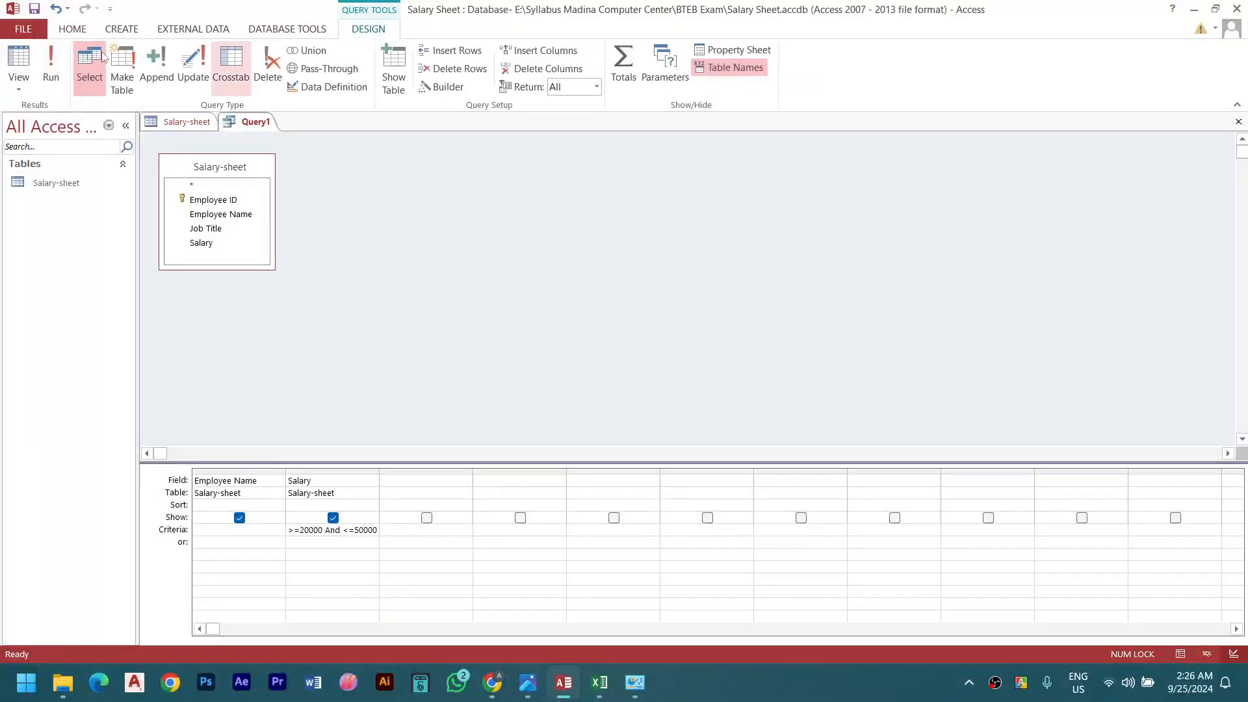
left_click(50, 69)
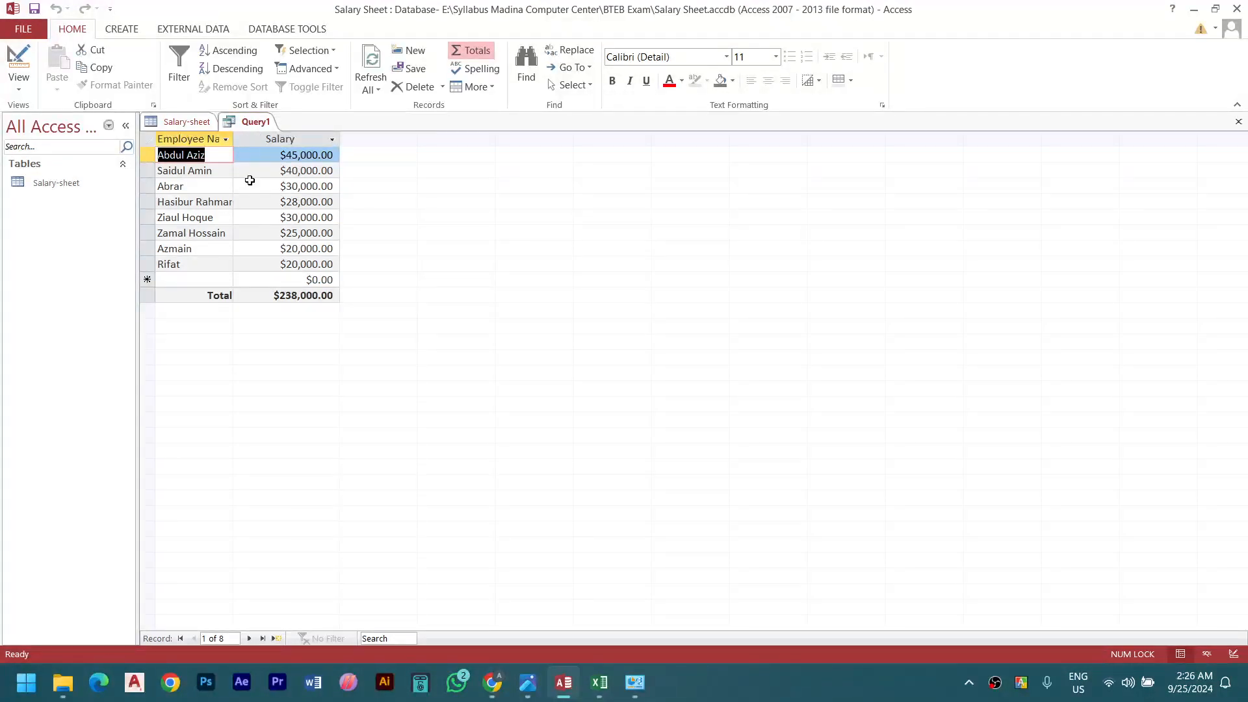
right_click(255, 125)
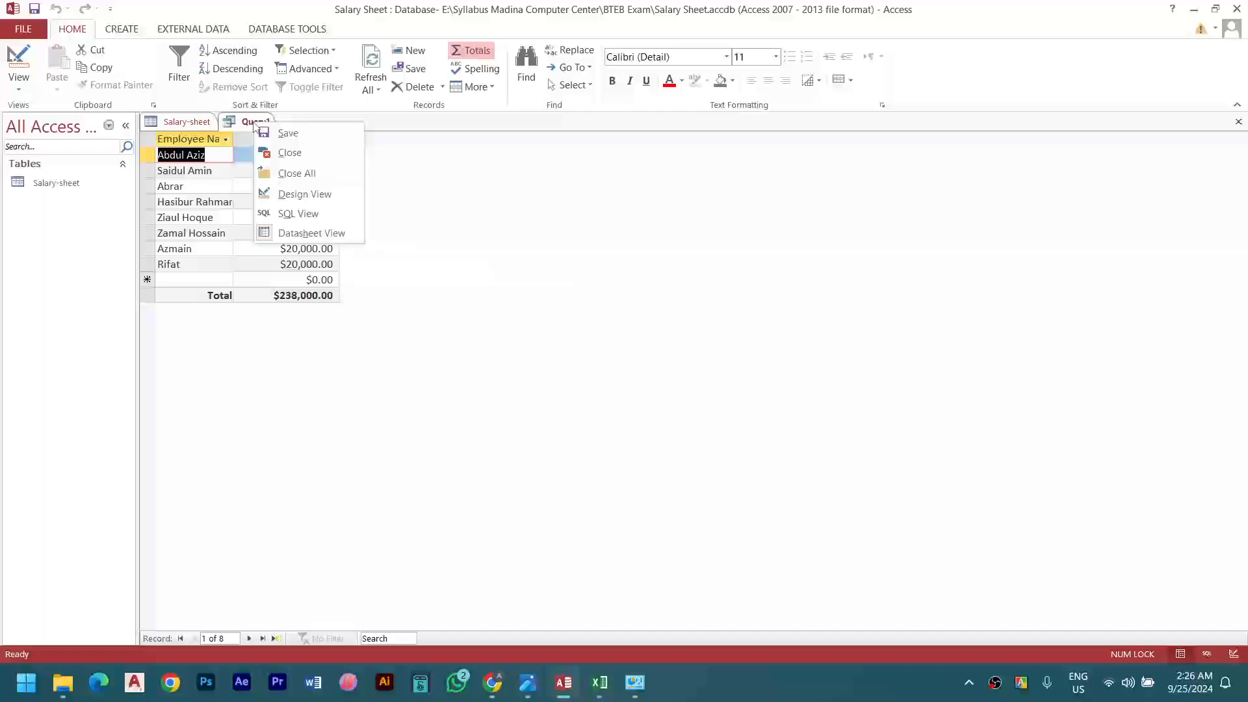
left_click(286, 134)
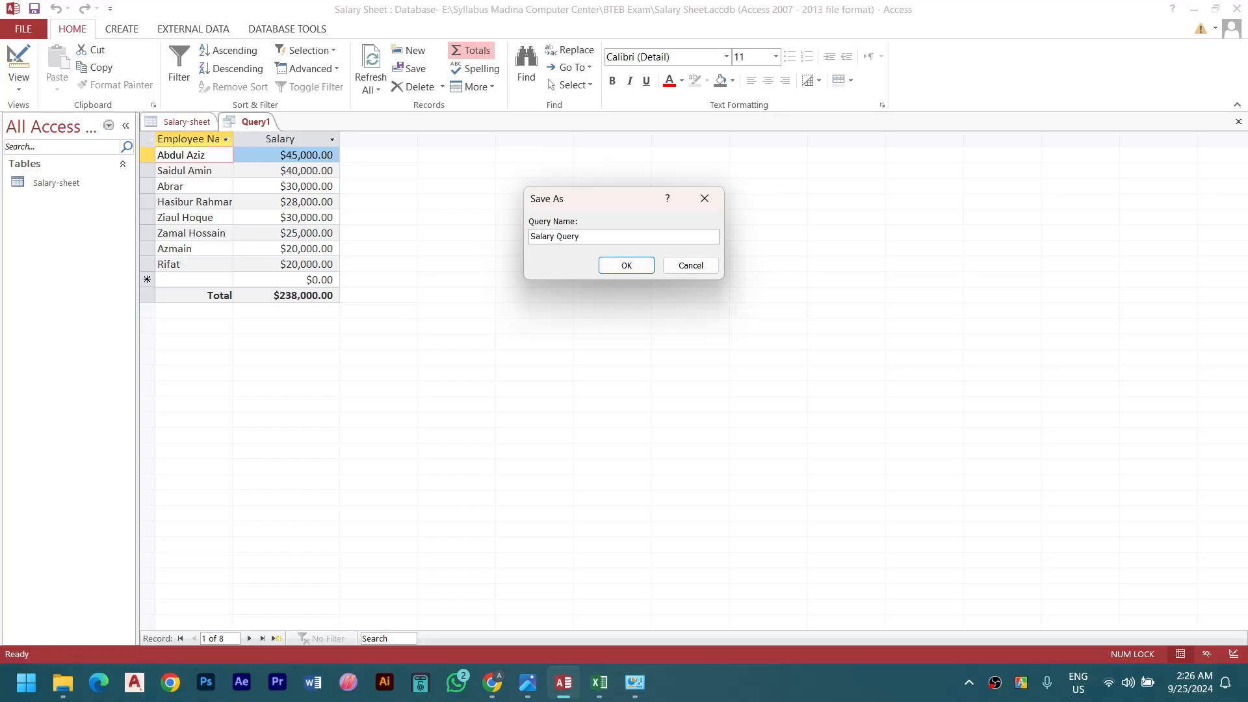
left_click(628, 265)
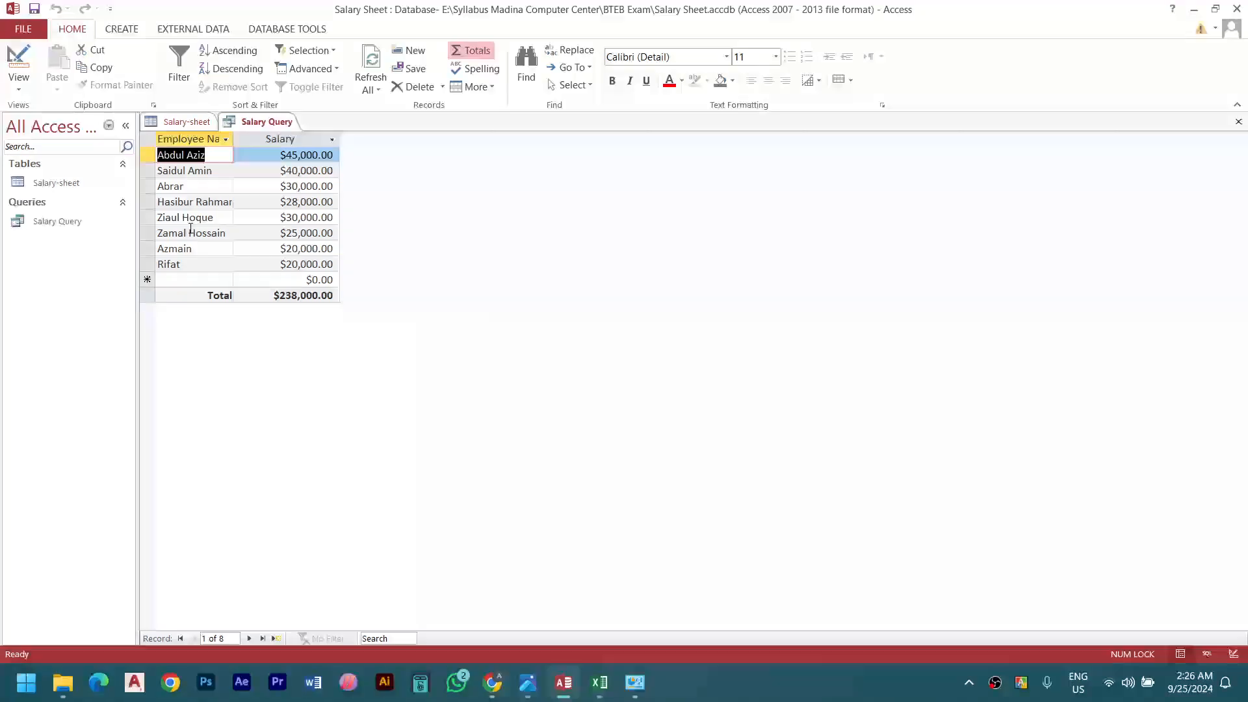